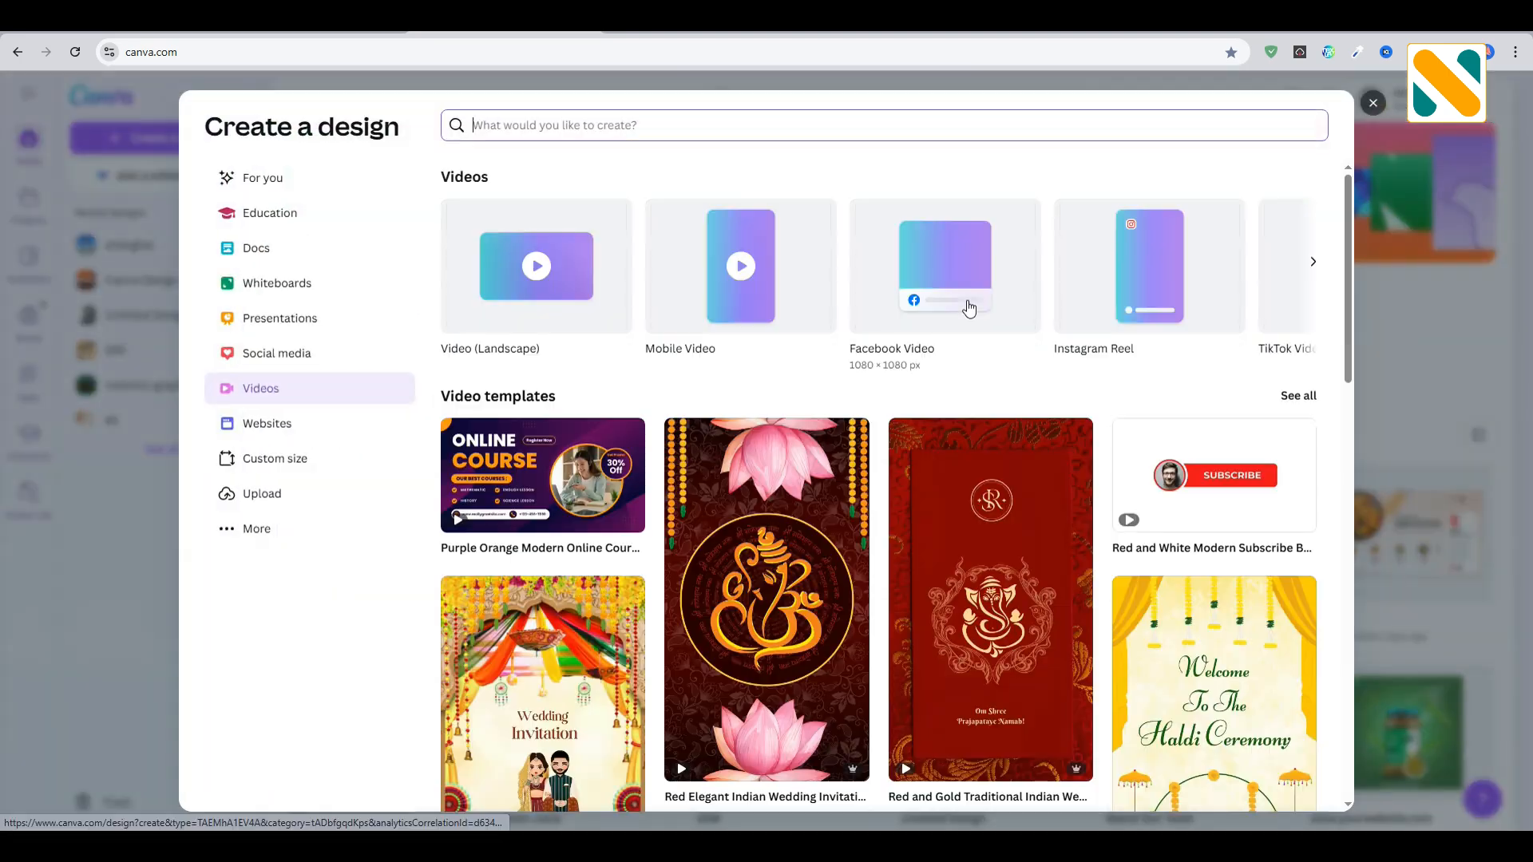
Step: Create a blank landscape video design and search the photo elements for "red car"
{"action": "left_click", "coordinate": [575, 295]}
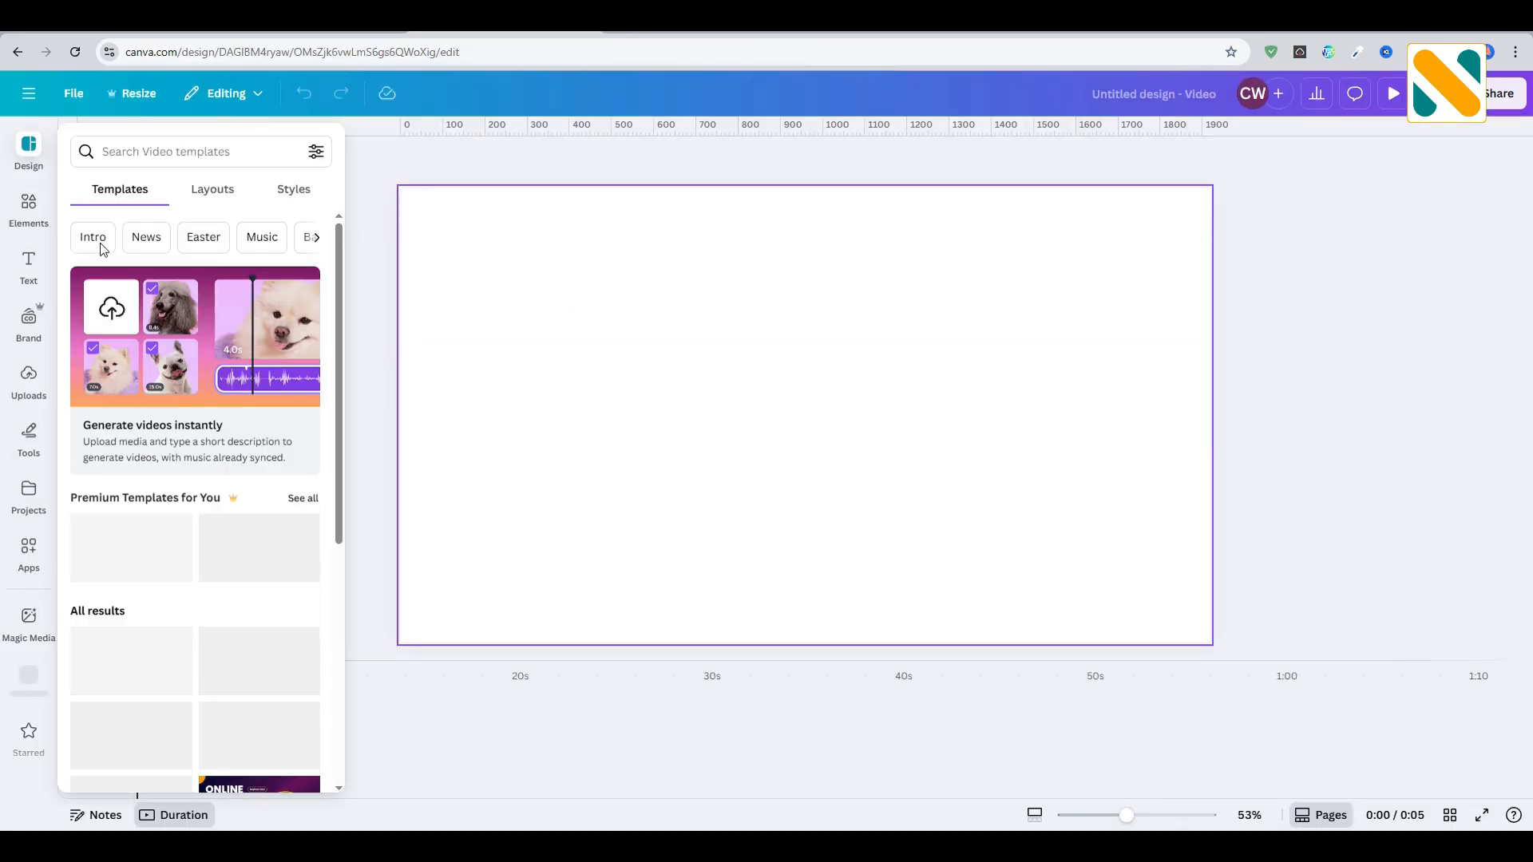
{"action": "left_click", "coordinate": [30, 210]}
{"action": "left_click", "coordinate": [151, 147]}
{"action": "type", "text": "red car"}
{"action": "key", "text": "Return"}
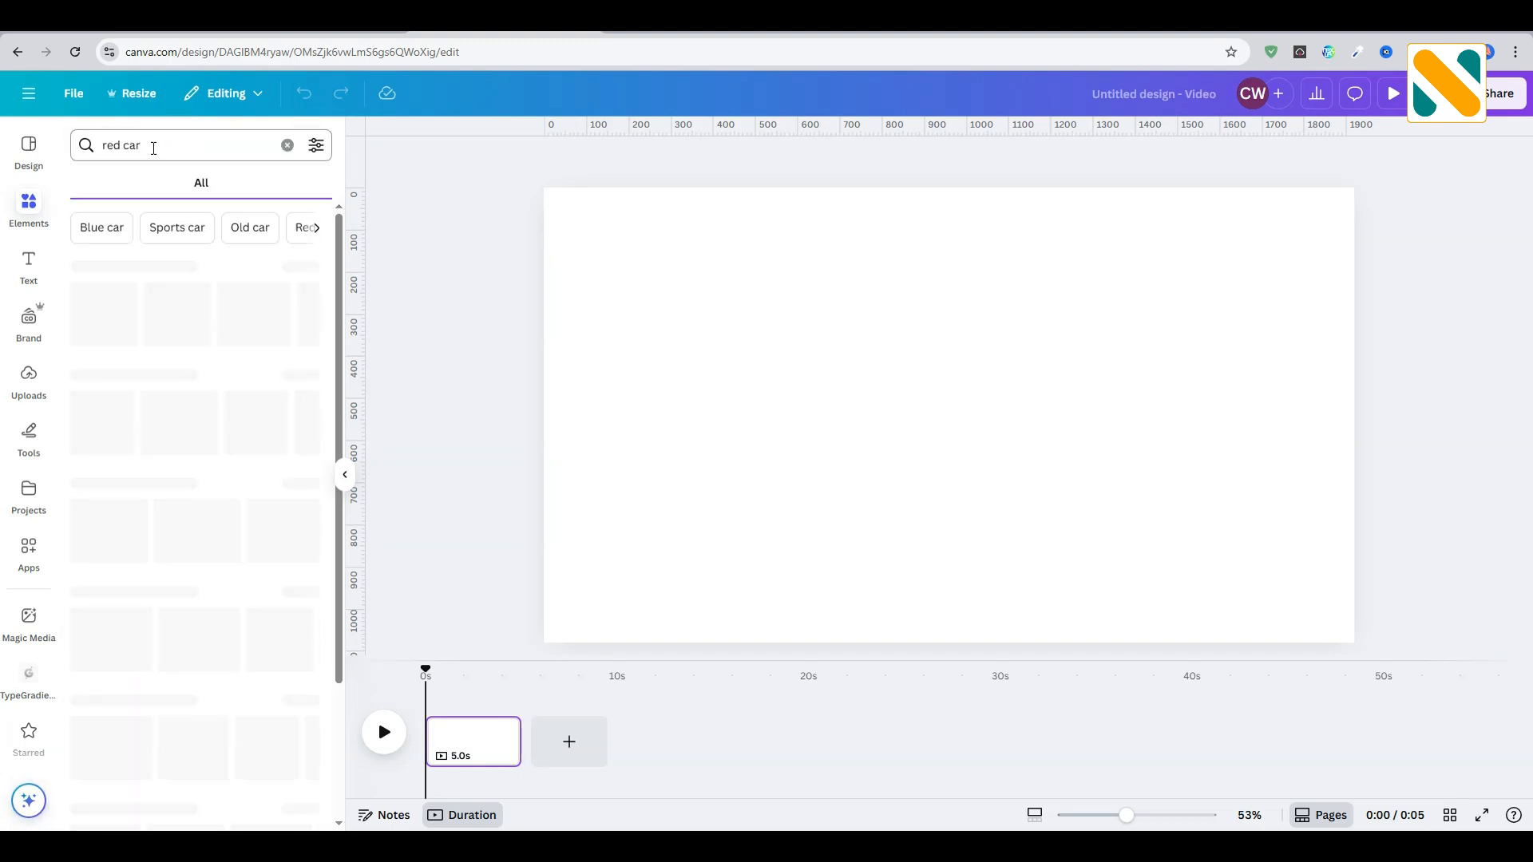
{"action": "left_click", "coordinate": [233, 182]}
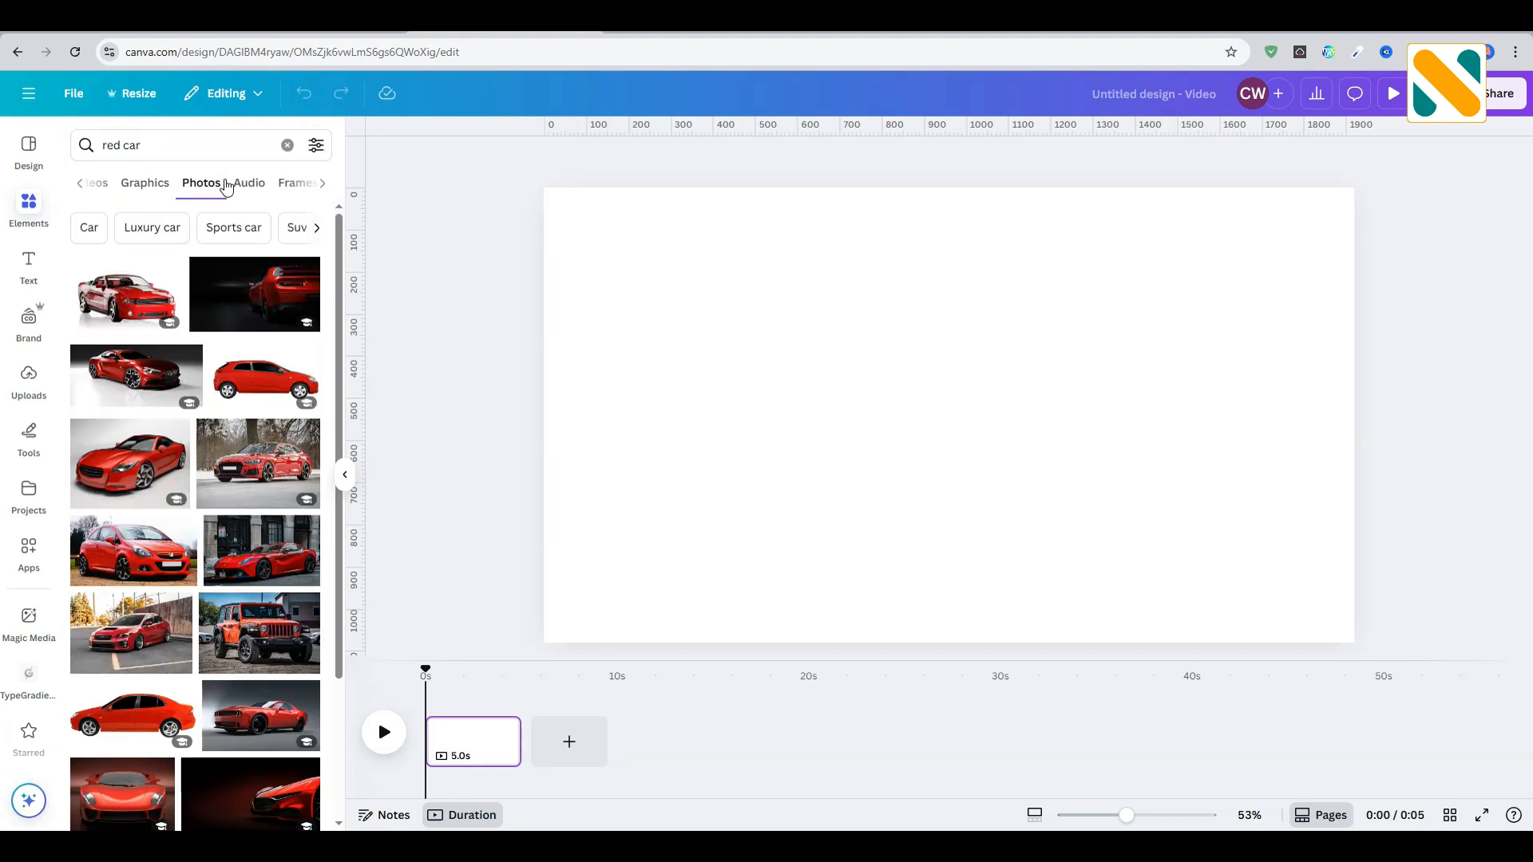
Step: Add the side-view red car photo on a plain background and flip it horizontally
{"action": "left_click", "coordinate": [257, 363]}
{"action": "left_click", "coordinate": [1001, 159]}
{"action": "left_click", "coordinate": [1008, 200]}
Step: Crop the empty margins around the red car, shrink it, and place it at the page's left side at mid-height
{"action": "left_click_drag", "start_coordinate": [949, 232], "coordinate": [1006, 337]}
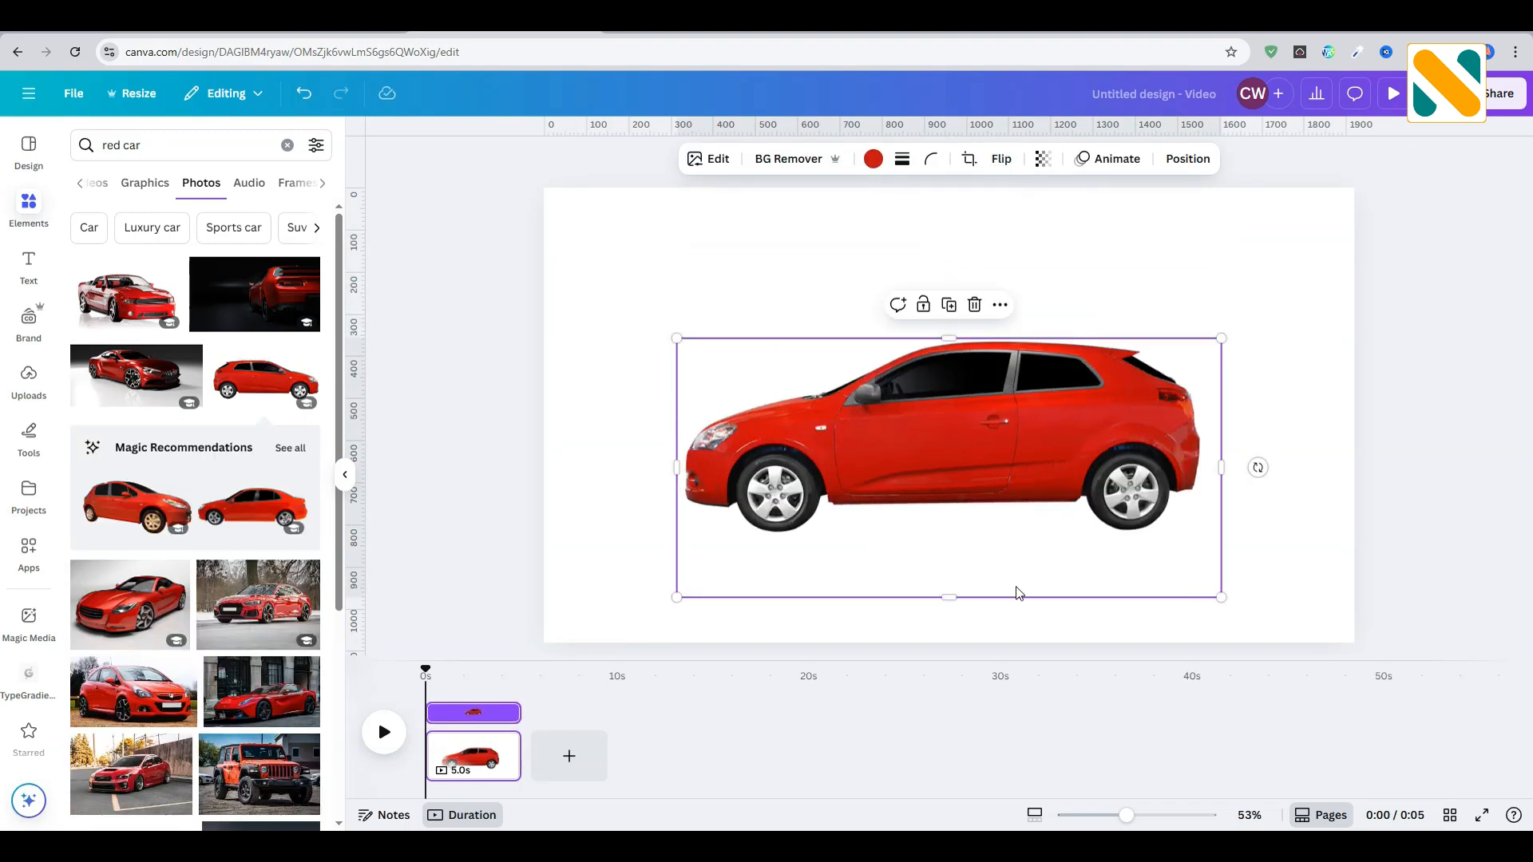
{"action": "left_click_drag", "start_coordinate": [1015, 594], "coordinate": [959, 536]}
{"action": "left_click_drag", "start_coordinate": [1225, 448], "coordinate": [1205, 439]}
{"action": "left_click_drag", "start_coordinate": [1205, 537], "coordinate": [753, 440]}
{"action": "left_click_drag", "start_coordinate": [733, 351], "coordinate": [646, 409]}
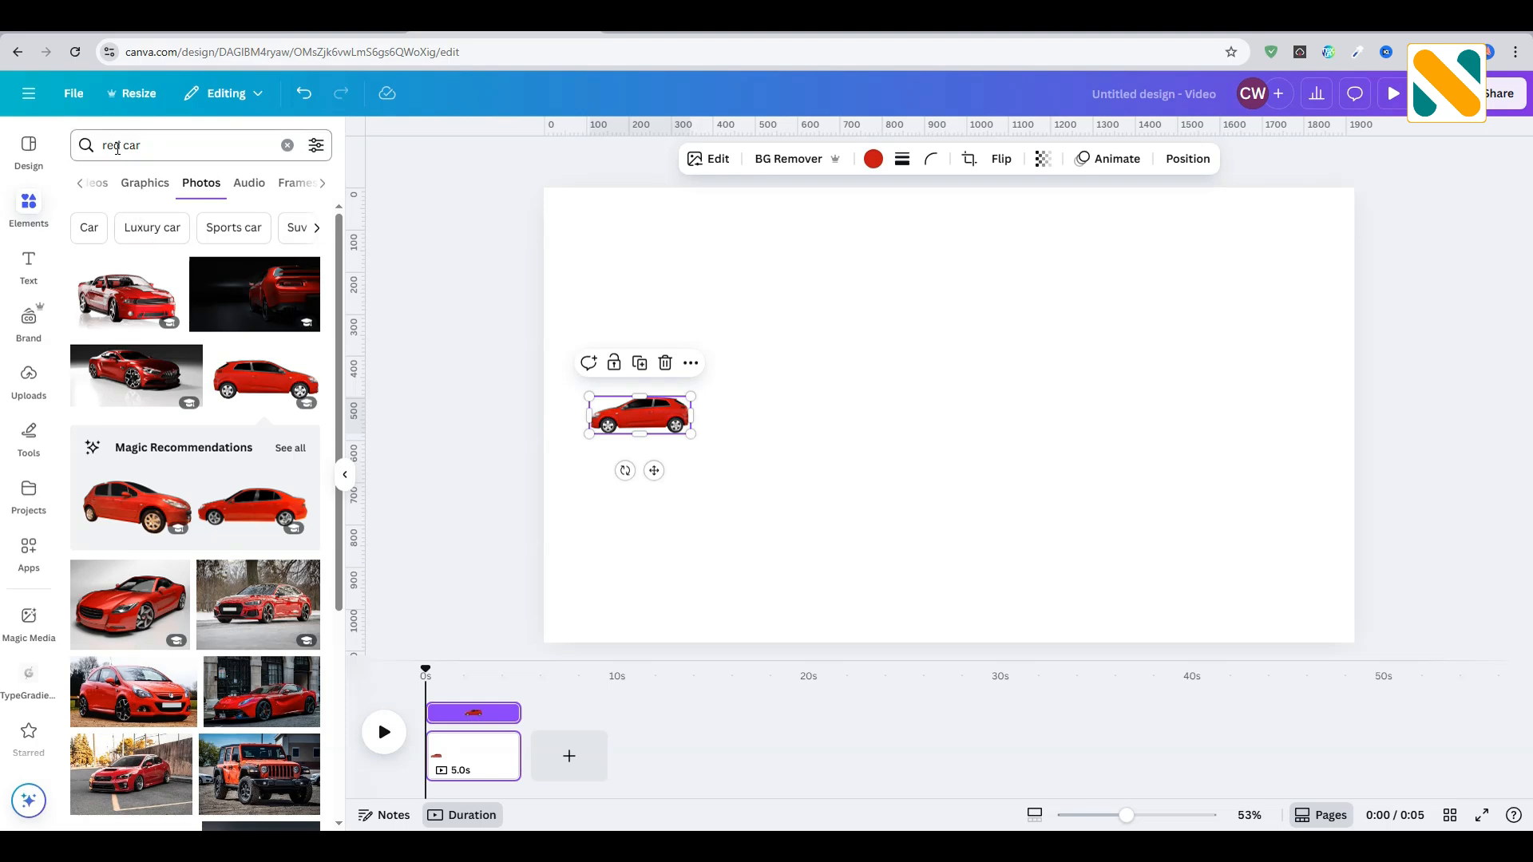
Step: Search the photos for "green car" and add the side-view green hatchback to the page
{"action": "double_click", "coordinate": [122, 144]}
{"action": "type", "text": "green"}
{"action": "key", "text": "Return"}
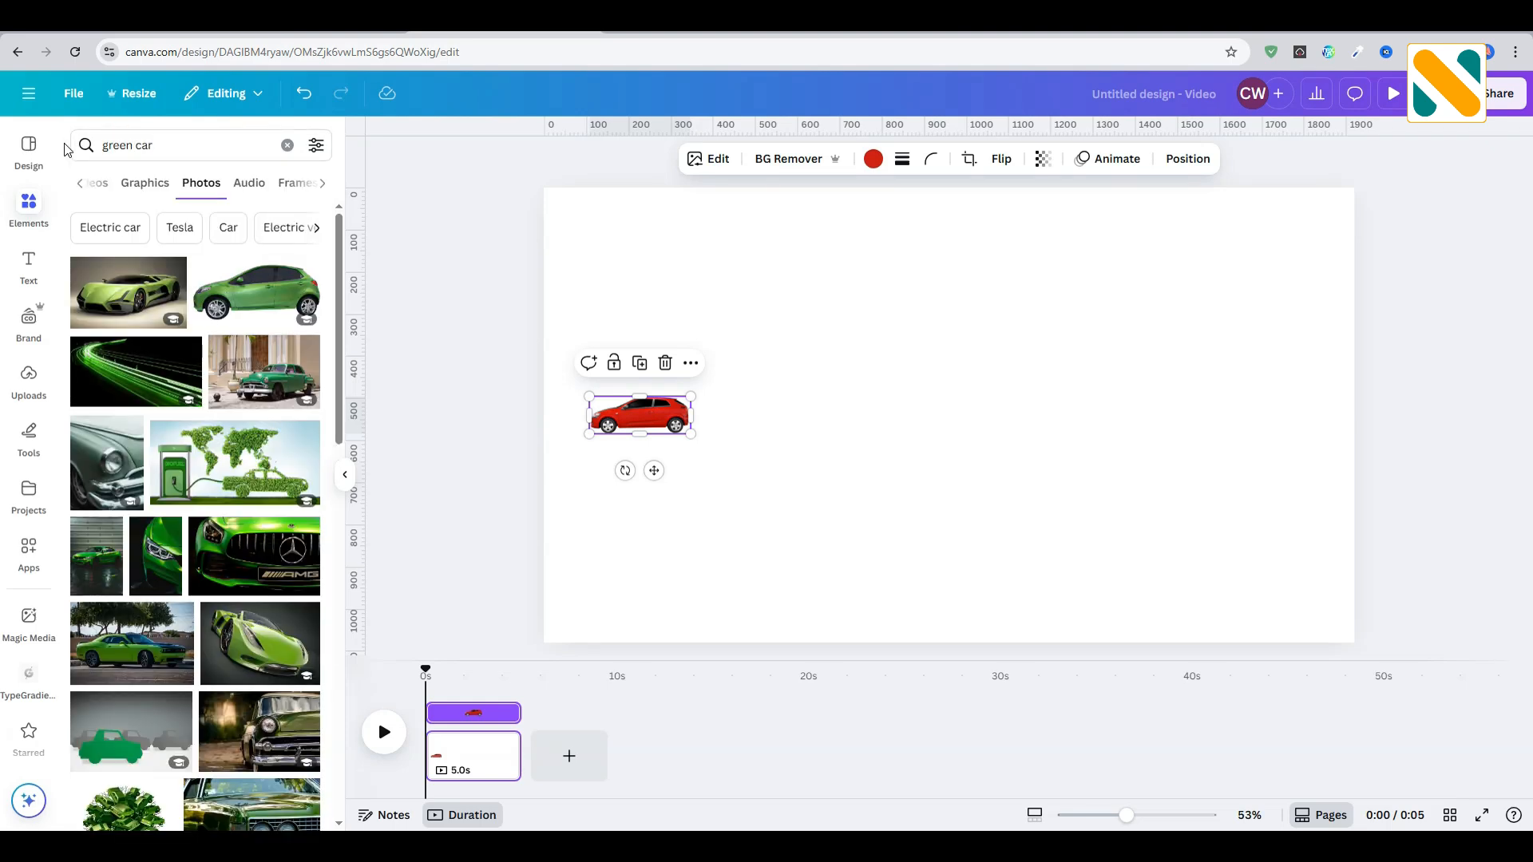
{"action": "left_click_drag", "start_coordinate": [279, 276], "coordinate": [639, 415]}
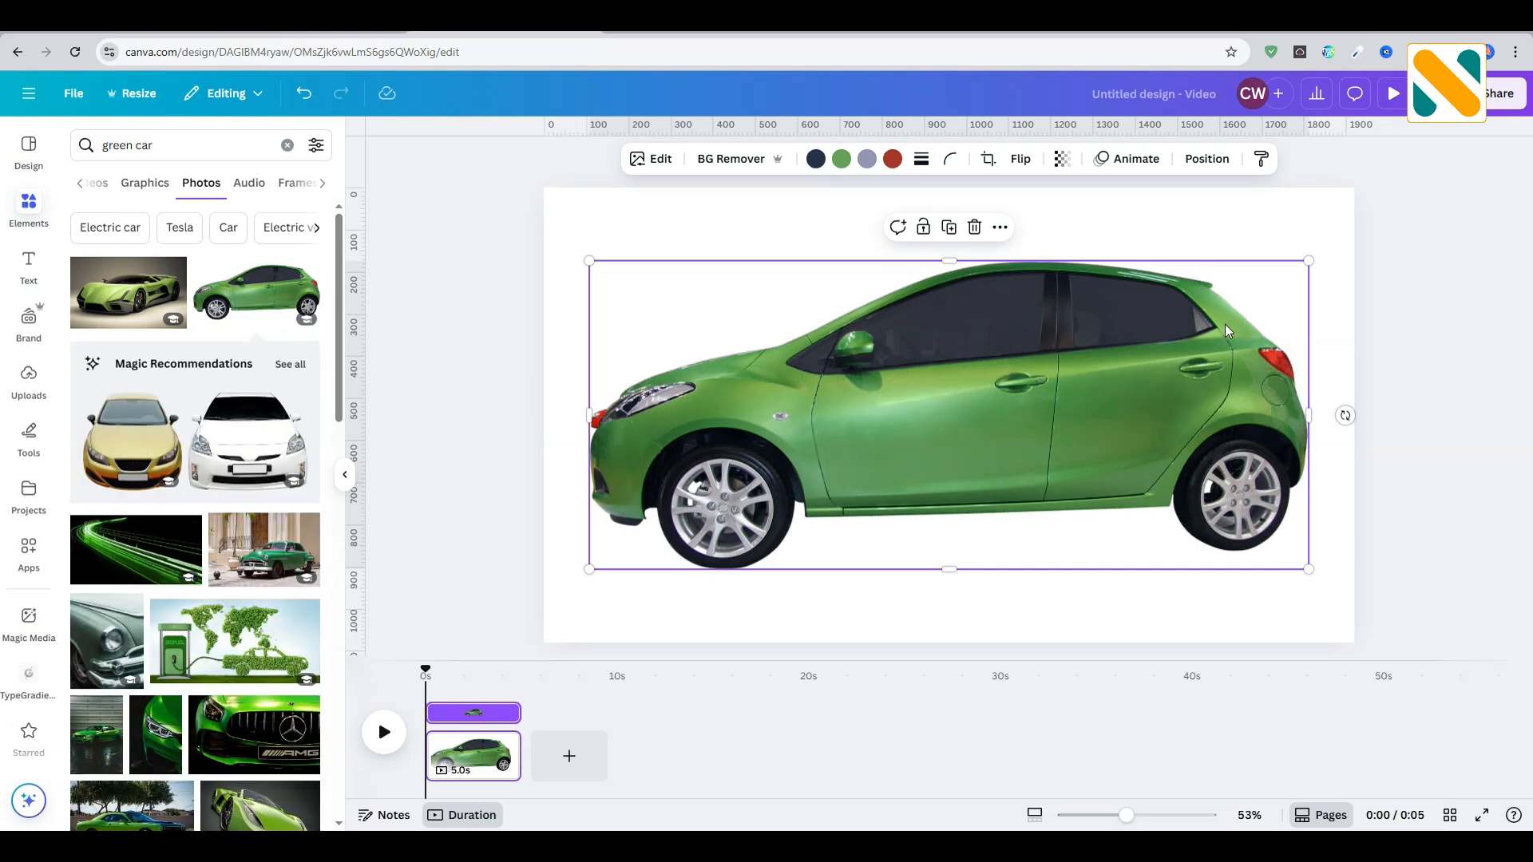
Step: Shrink the green car to about the red car's size and line it up to the right of it
{"action": "left_click_drag", "start_coordinate": [1306, 257], "coordinate": [1004, 438]}
{"action": "left_click_drag", "start_coordinate": [590, 568], "coordinate": [905, 435]}
{"action": "left_click_drag", "start_coordinate": [995, 396], "coordinate": [835, 410]}
Step: Search the photos for "blue car" and add the side-view blue car parked in front of trees
{"action": "double_click", "coordinate": [118, 145]}
{"action": "type", "text": "blue"}
{"action": "key", "text": "Return"}
{"action": "scroll", "coordinate": [159, 493], "scroll_direction": "down", "scroll_amount": 15}
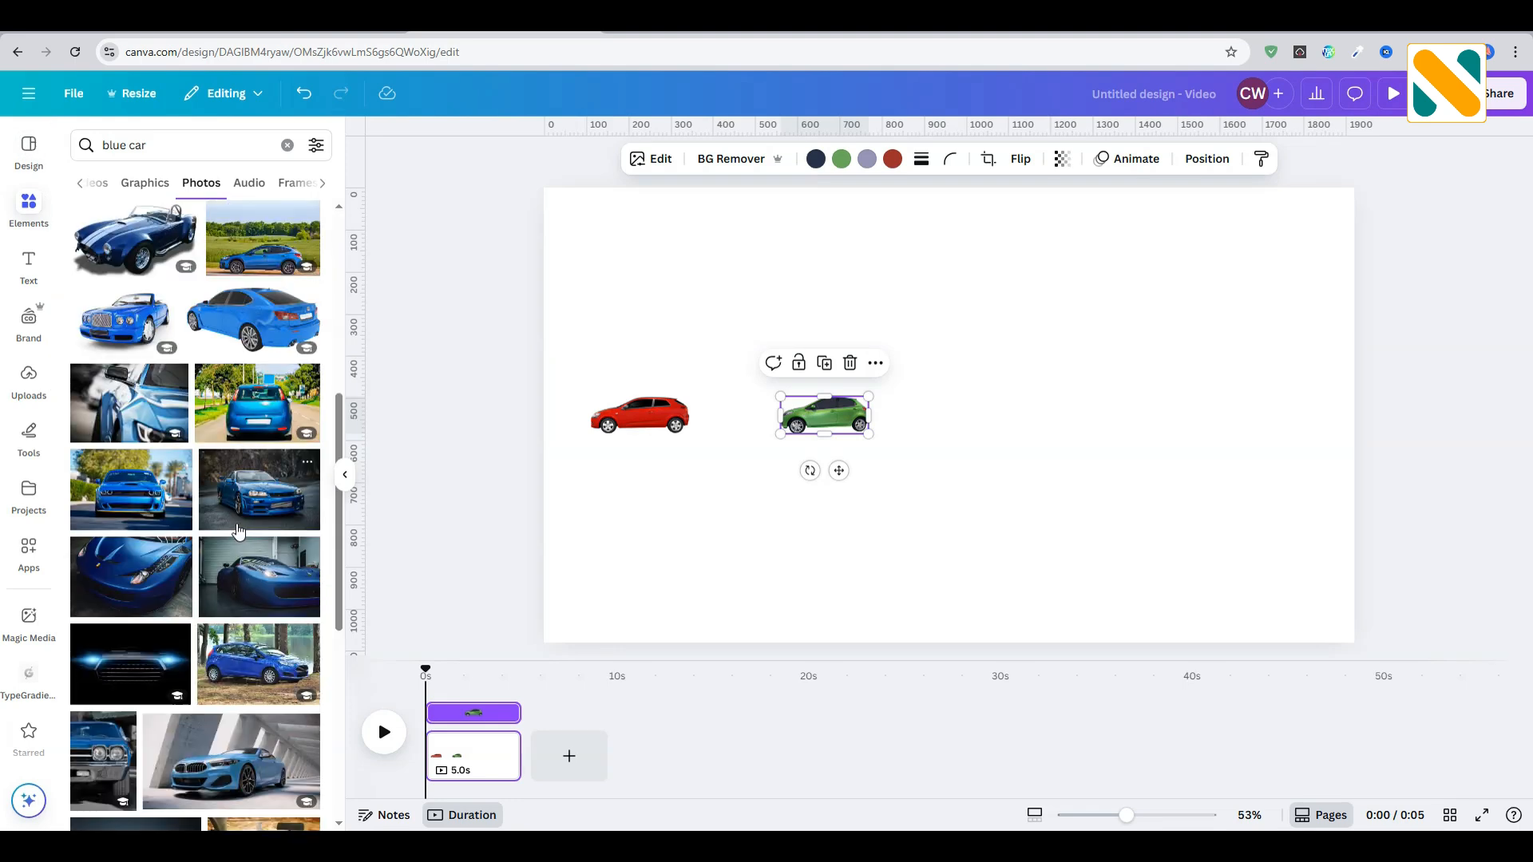
{"action": "left_click", "coordinate": [222, 685]}
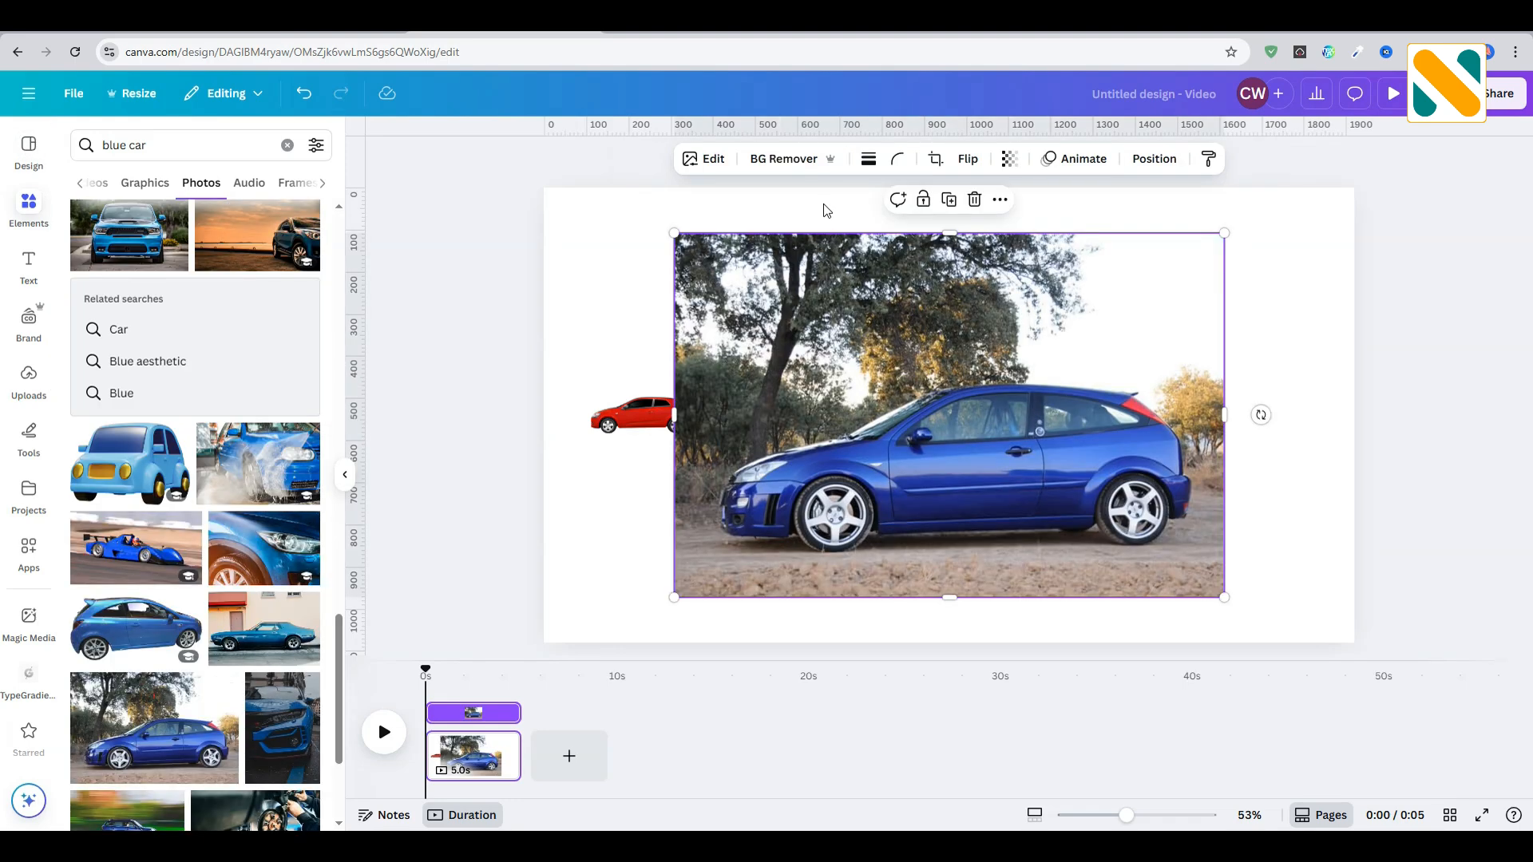
Step: Cut the blue car out of its background and fit it, cropped and shrunk, into the row beside the green car
{"action": "left_click", "coordinate": [733, 158]}
{"action": "left_click_drag", "start_coordinate": [1002, 233], "coordinate": [1001, 381]}
{"action": "left_click_drag", "start_coordinate": [950, 597], "coordinate": [933, 553]}
{"action": "left_click_drag", "start_coordinate": [1225, 475], "coordinate": [1194, 483]}
{"action": "left_click_drag", "start_coordinate": [670, 509], "coordinate": [717, 503]}
{"action": "left_click_drag", "start_coordinate": [717, 382], "coordinate": [994, 441]}
{"action": "left_click_drag", "start_coordinate": [1155, 471], "coordinate": [1015, 415]}
Step: Search the photos for "yellow car", add the side-view yellow classic car, and flip it horizontally
{"action": "double_click", "coordinate": [120, 146]}
{"action": "type", "text": "yellow"}
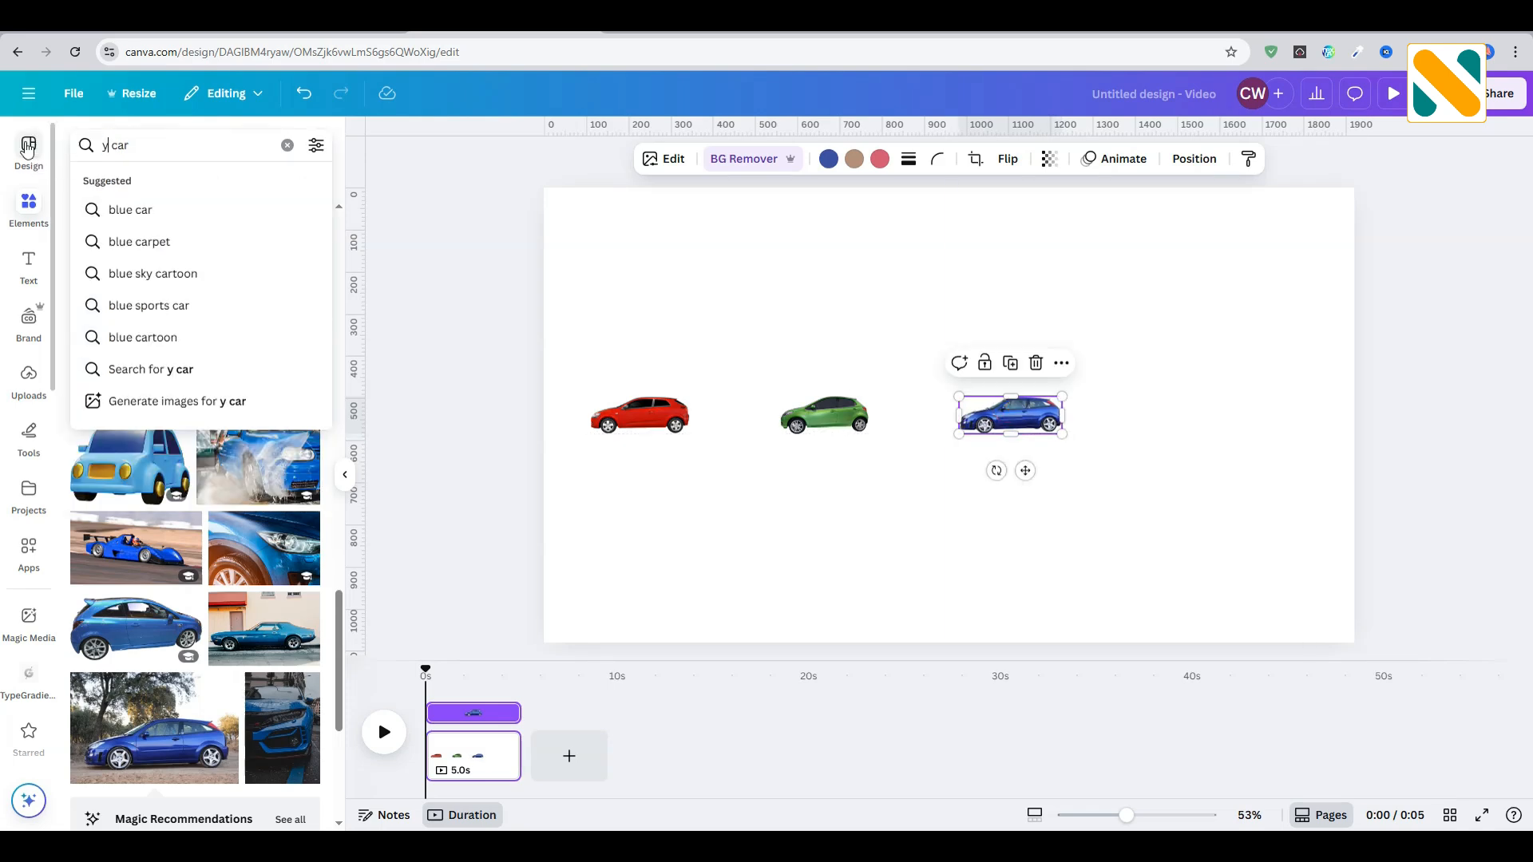
{"action": "key", "text": "Return"}
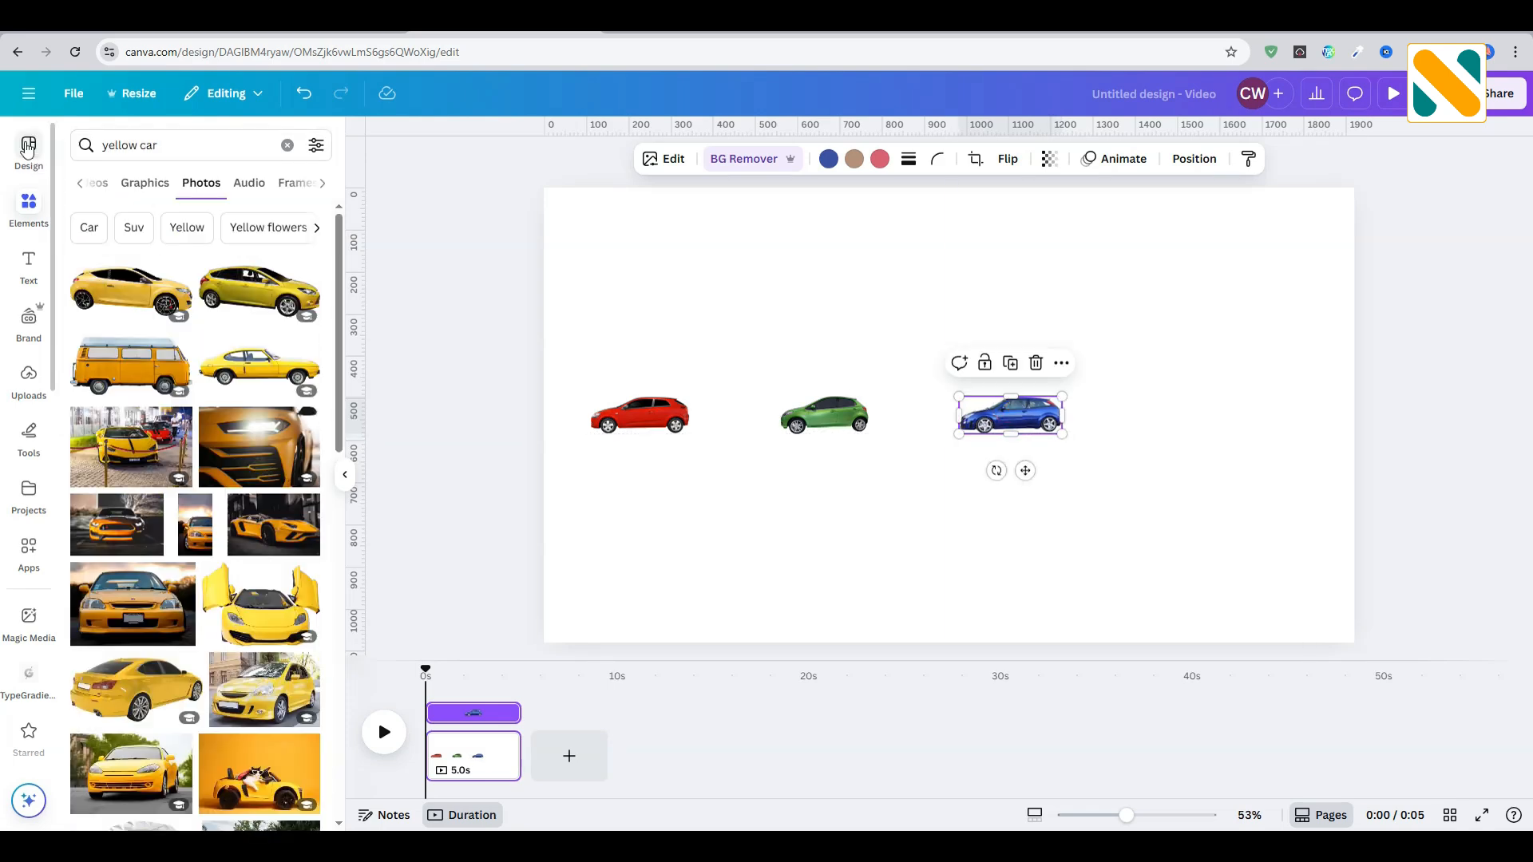
{"action": "left_click", "coordinate": [270, 370]}
{"action": "left_click", "coordinate": [1008, 159]}
{"action": "left_click", "coordinate": [1020, 201]}
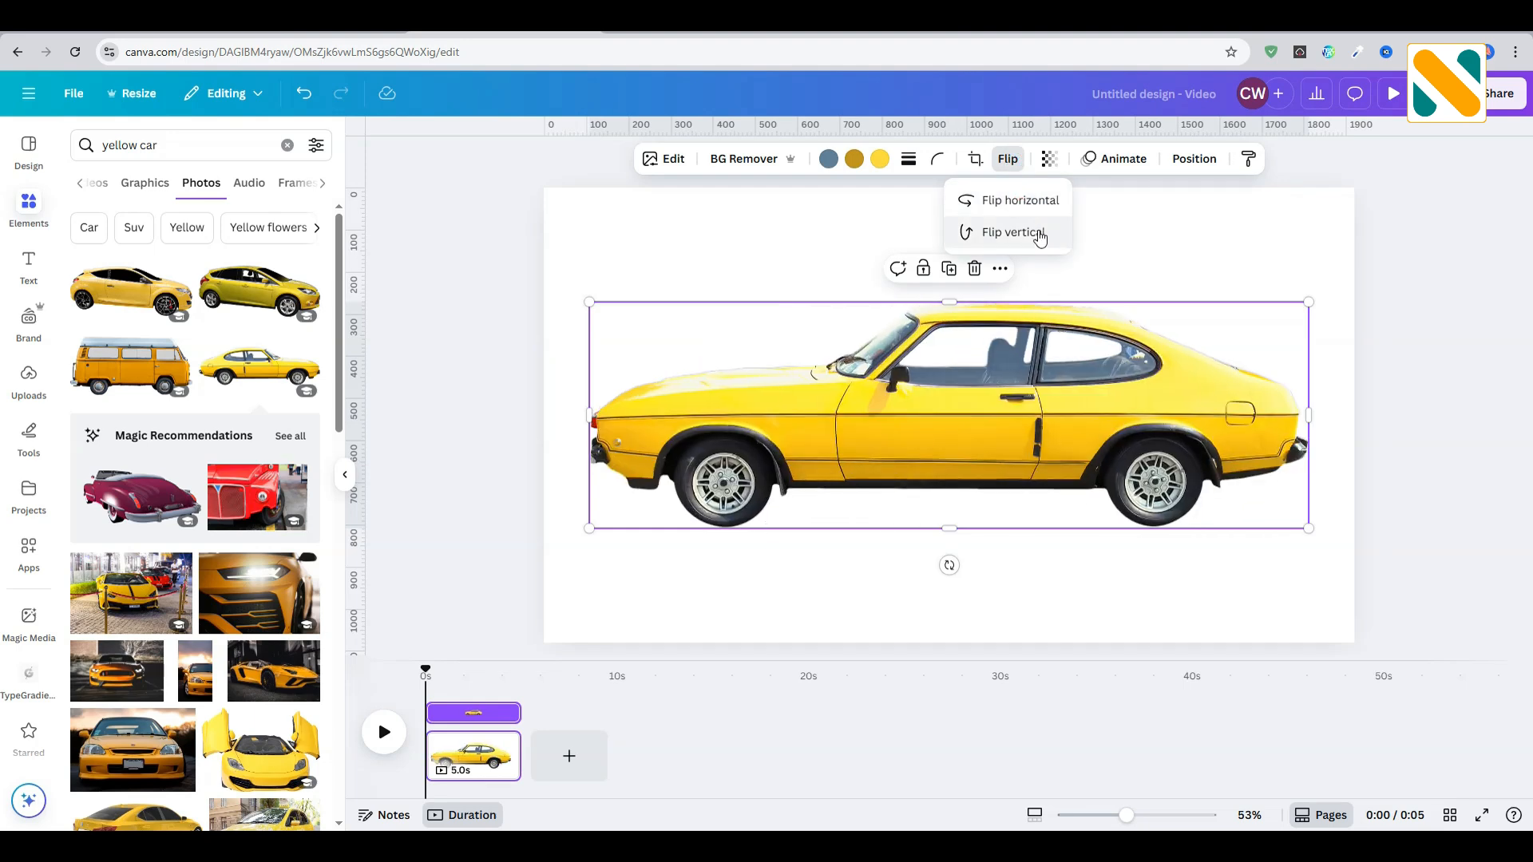
Step: Shrink the yellow car to match the others and place it at the right end of the row
{"action": "left_click_drag", "start_coordinate": [588, 302], "coordinate": [1034, 441]}
{"action": "left_click_drag", "start_coordinate": [1119, 497], "coordinate": [1186, 452]}
{"action": "left_click_drag", "start_coordinate": [1373, 481], "coordinate": [1229, 419]}
{"action": "left_click", "coordinate": [1240, 511]}
Step: Group the four cars and shift the row slightly to the right on the page
{"action": "left_click_drag", "start_coordinate": [1258, 470], "coordinate": [559, 368]}
{"action": "left_click", "coordinate": [878, 364]}
{"action": "left_click_drag", "start_coordinate": [914, 428], "coordinate": [933, 429]}
{"action": "left_click", "coordinate": [851, 507]}
Step: Add a blank second page and give it a solid bright red background
{"action": "left_click", "coordinate": [575, 763]}
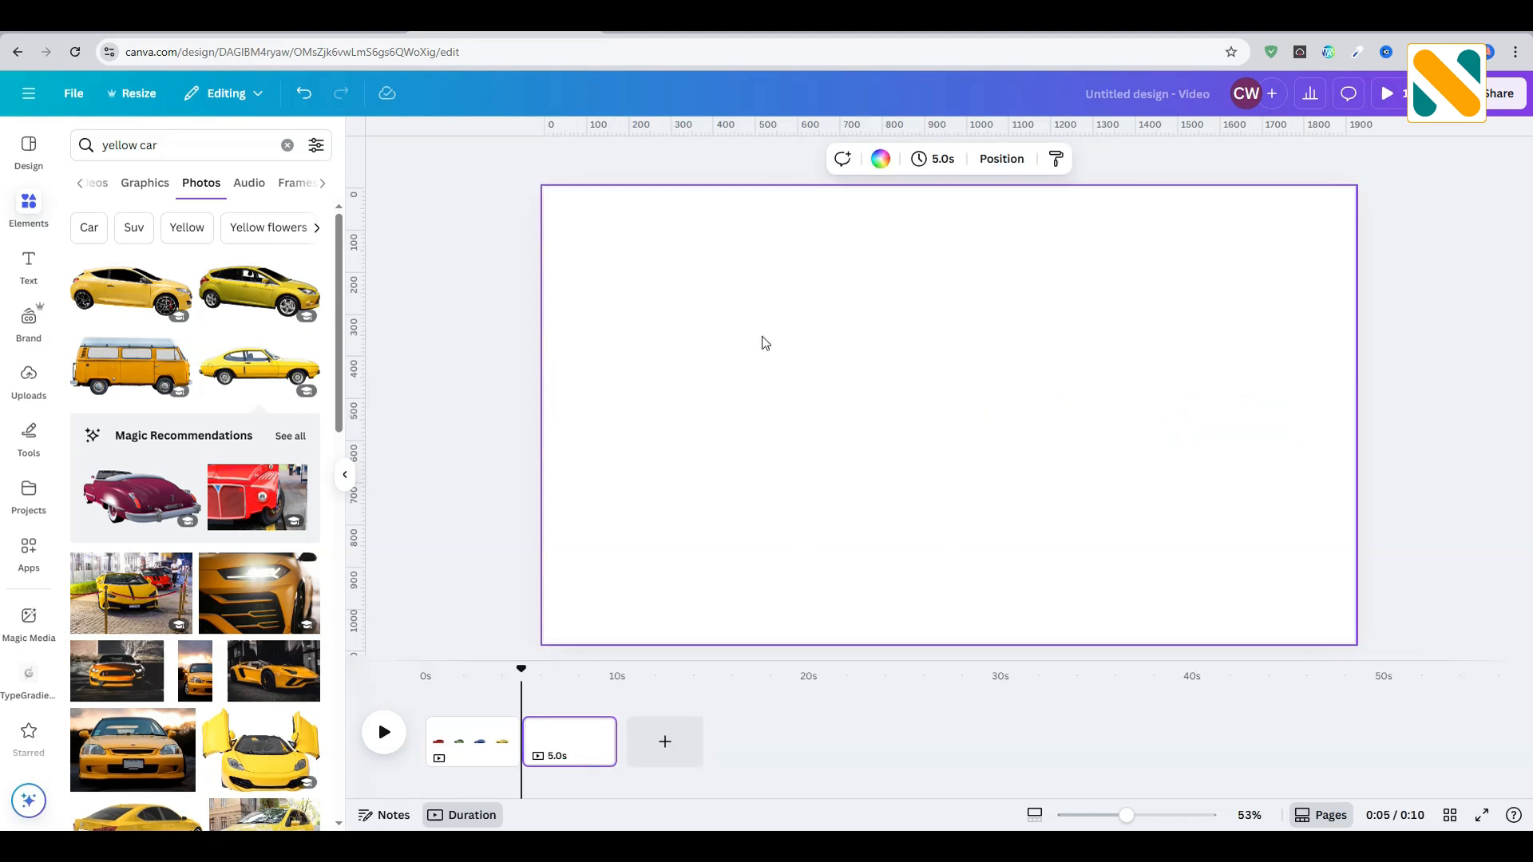
{"action": "left_click", "coordinate": [880, 159]}
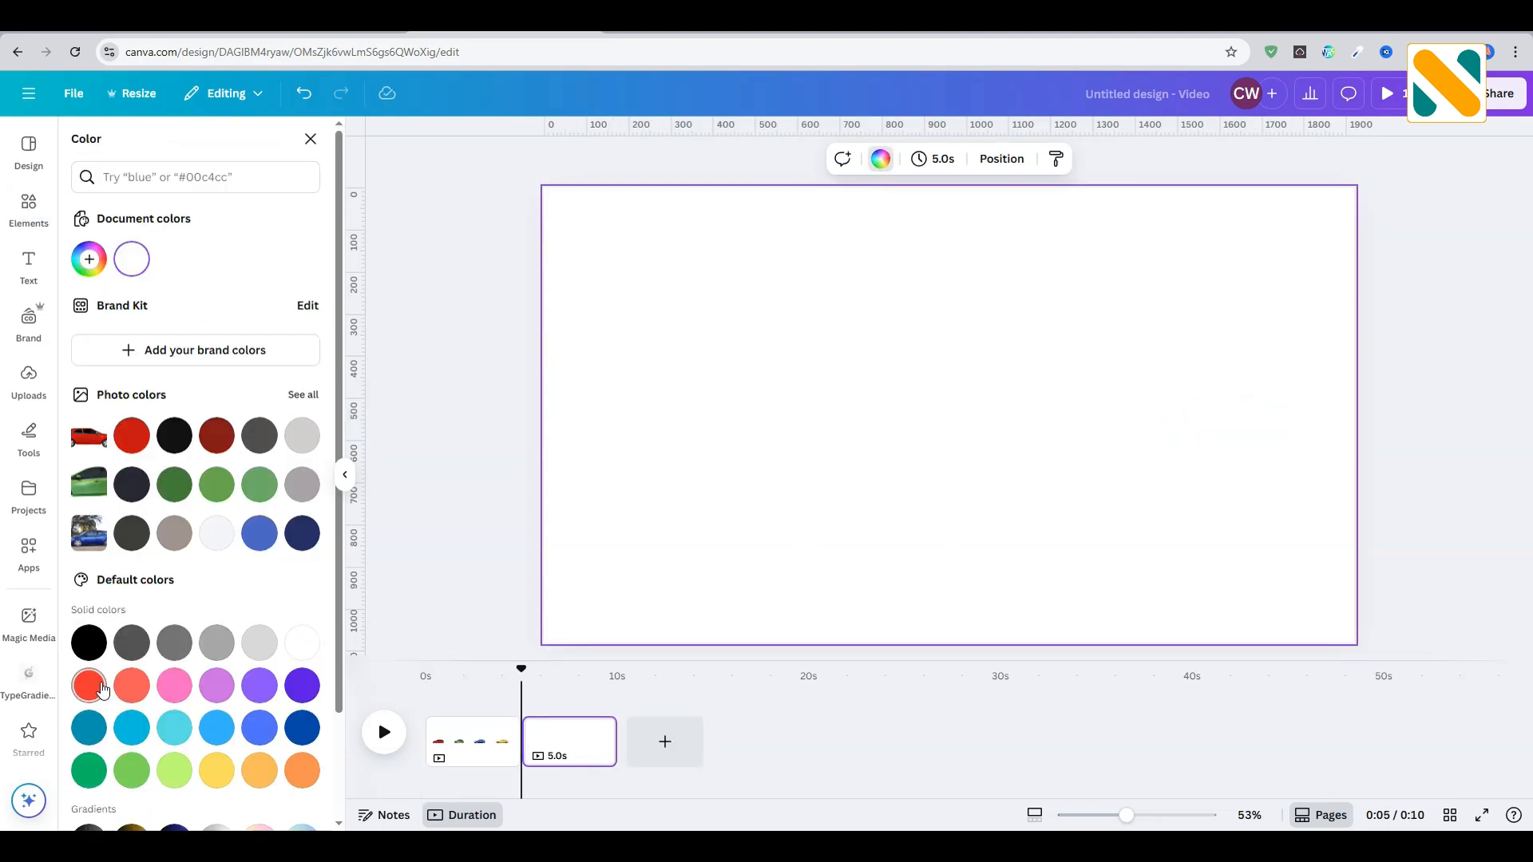
{"action": "left_click", "coordinate": [89, 685]}
Step: Turn the second page's red background into a gradient ending in a lighter, softer red
{"action": "left_click", "coordinate": [88, 260]}
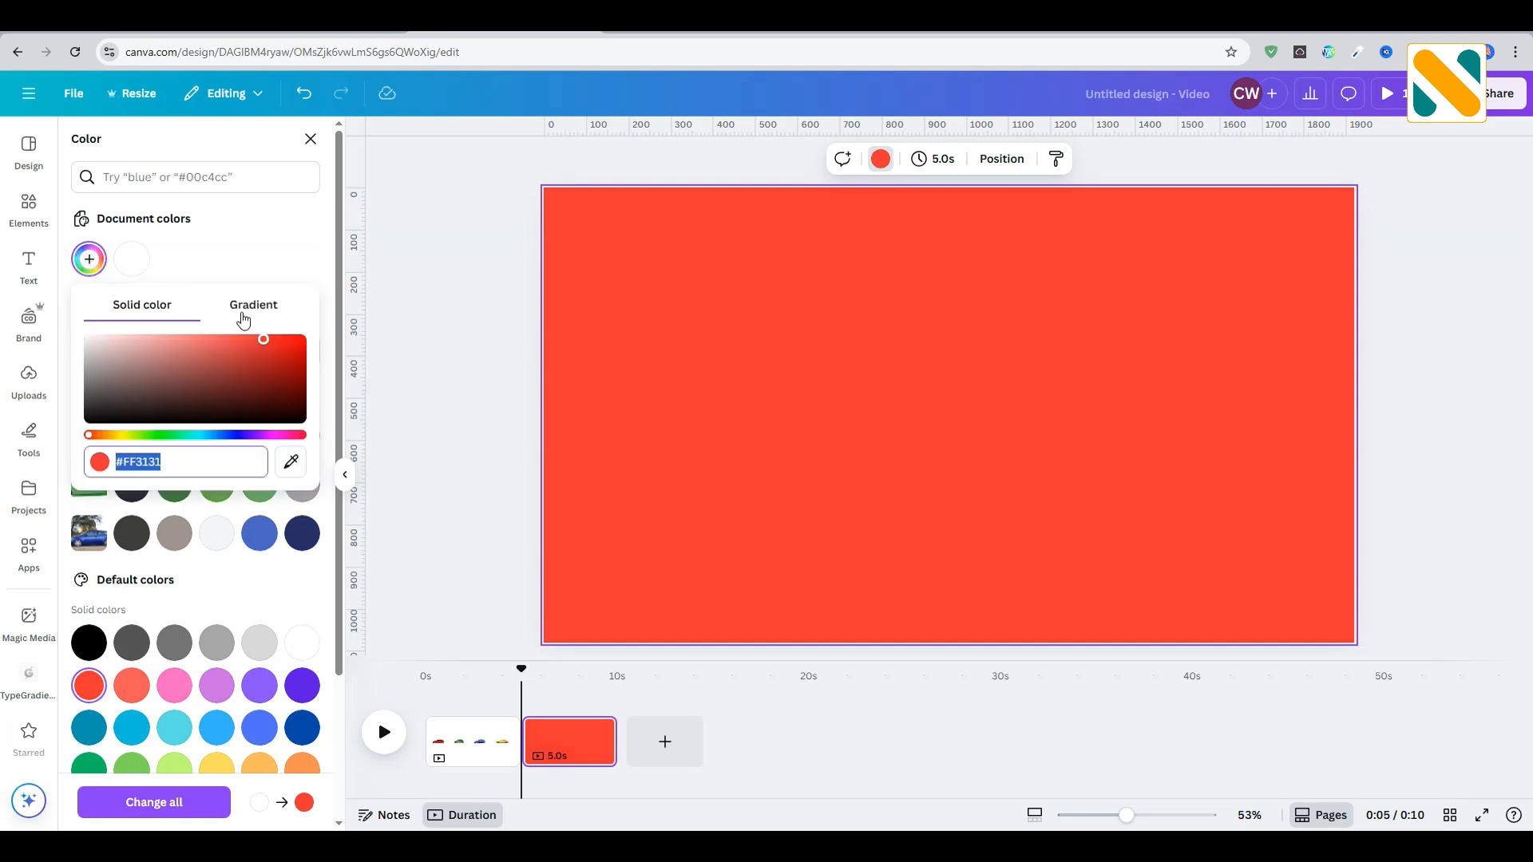
{"action": "left_click", "coordinate": [239, 312]}
{"action": "left_click", "coordinate": [139, 377]}
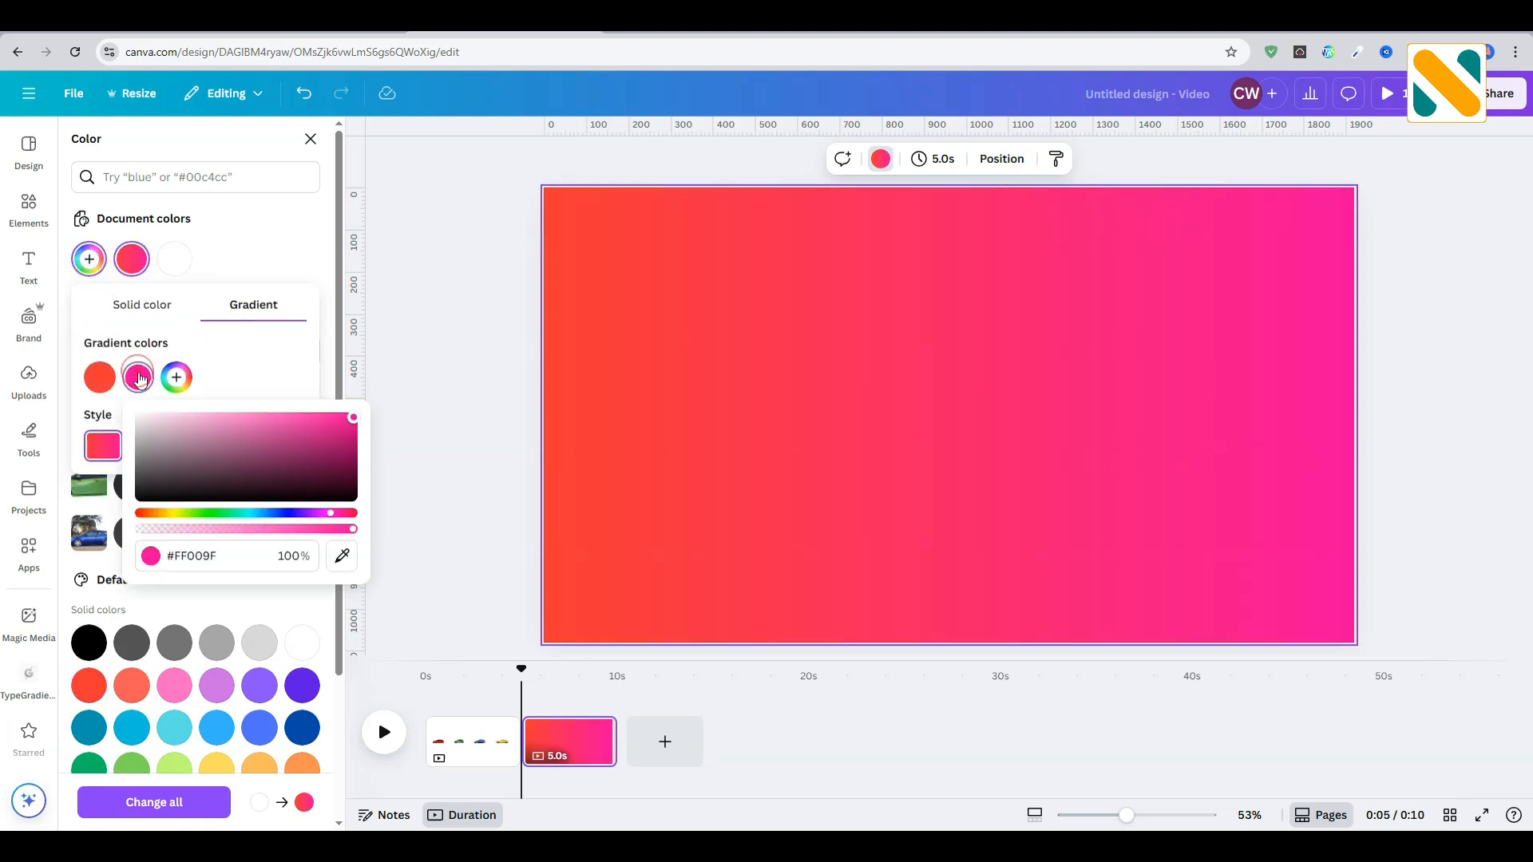
{"action": "left_click", "coordinate": [156, 513]}
{"action": "left_click", "coordinate": [142, 514]}
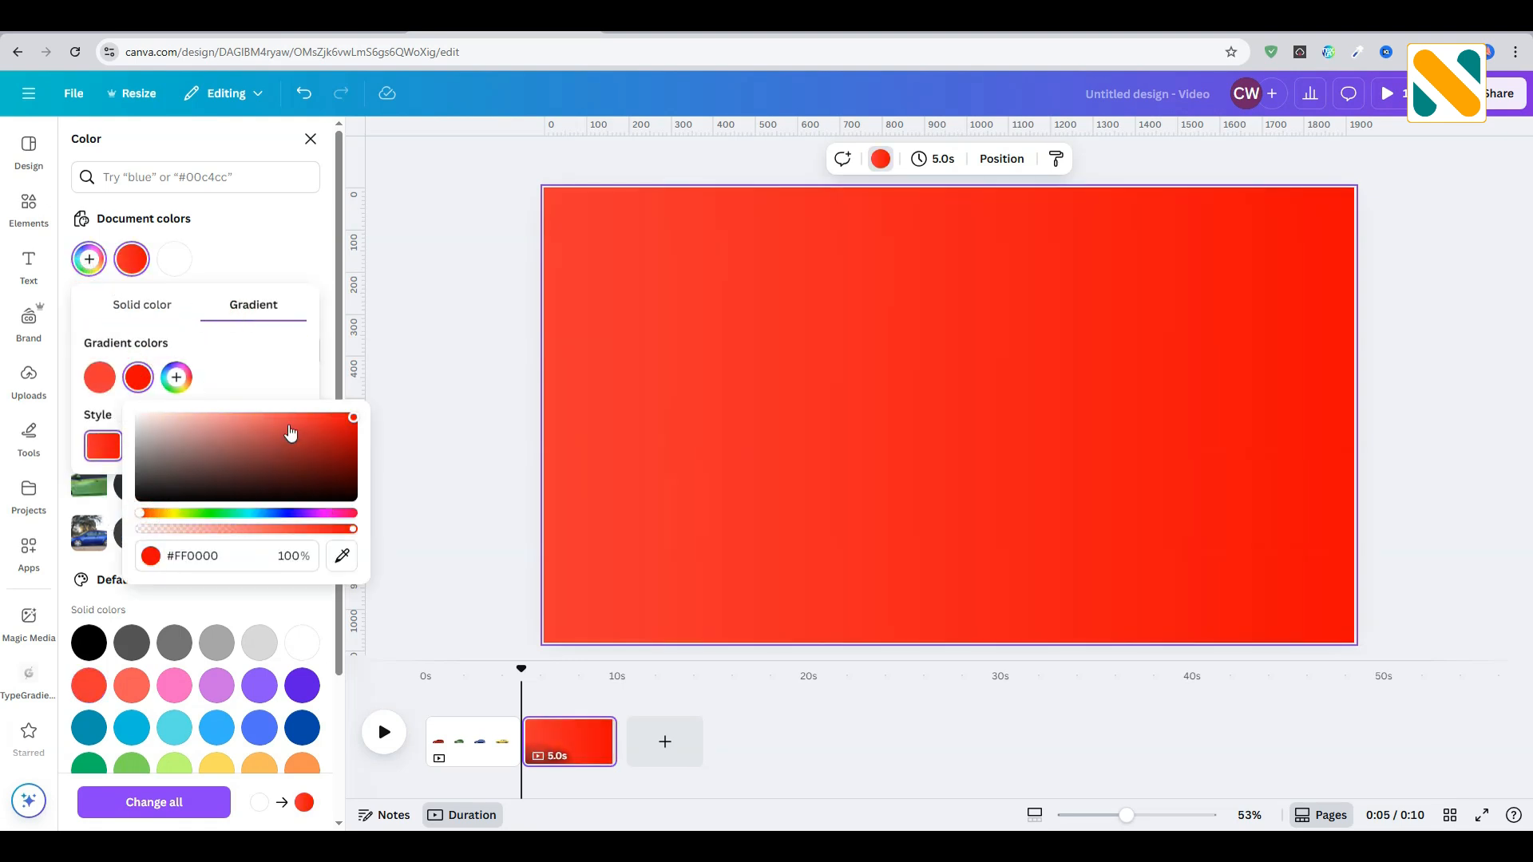
{"action": "left_click", "coordinate": [264, 429]}
{"action": "left_click", "coordinate": [254, 359]}
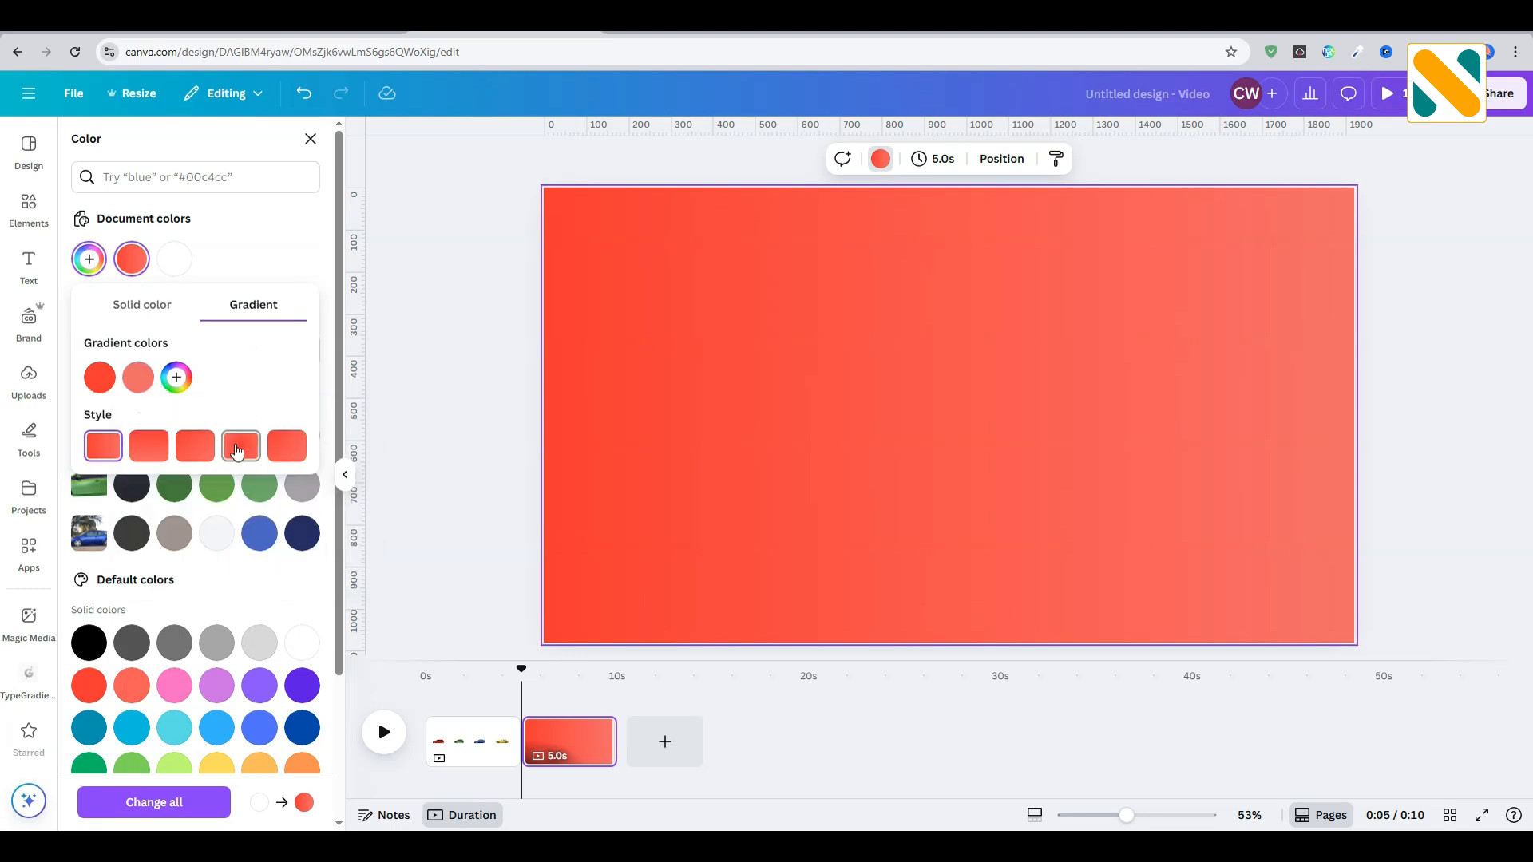
Step: Make the background gradient radial with the light red in the centre, and lighten that centre colour further
{"action": "left_click", "coordinate": [240, 446]}
{"action": "left_click_drag", "start_coordinate": [97, 377], "coordinate": [122, 389]}
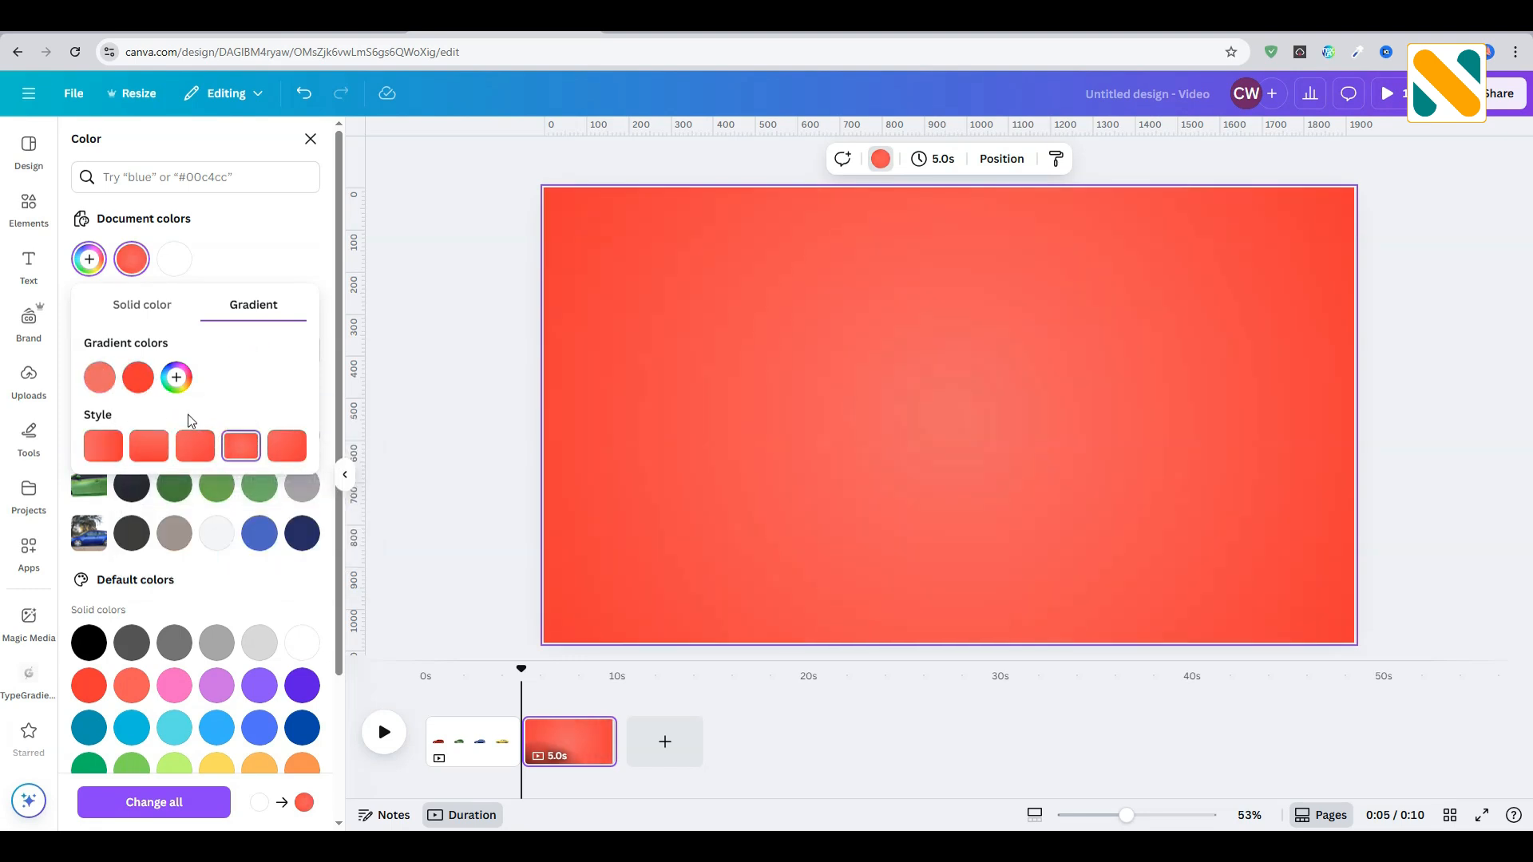
{"action": "left_click", "coordinate": [91, 384]}
{"action": "left_click", "coordinate": [202, 420]}
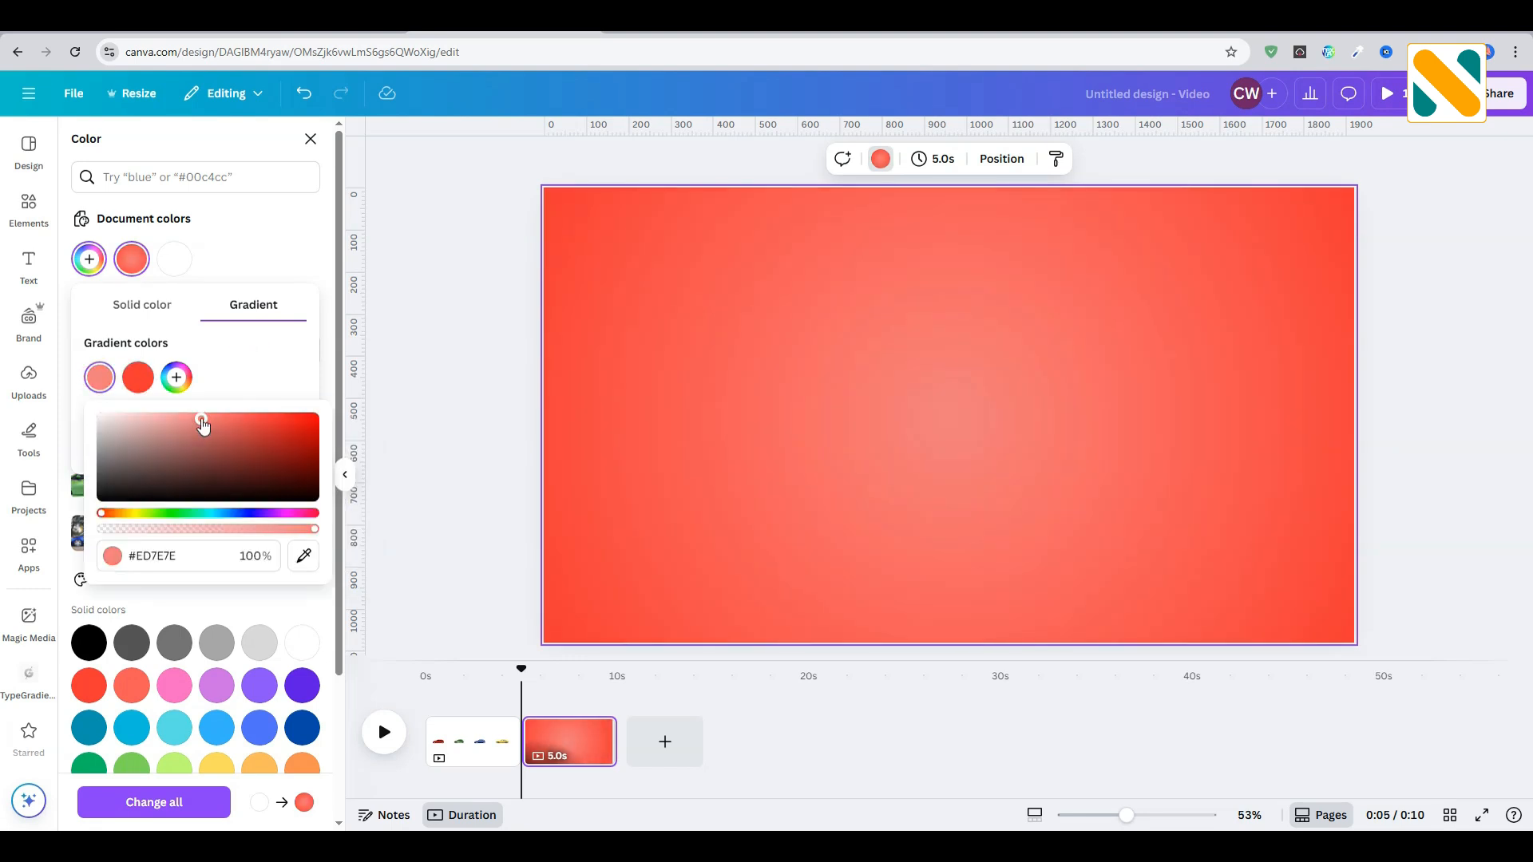
{"action": "left_click", "coordinate": [191, 415]}
{"action": "left_click", "coordinate": [436, 355]}
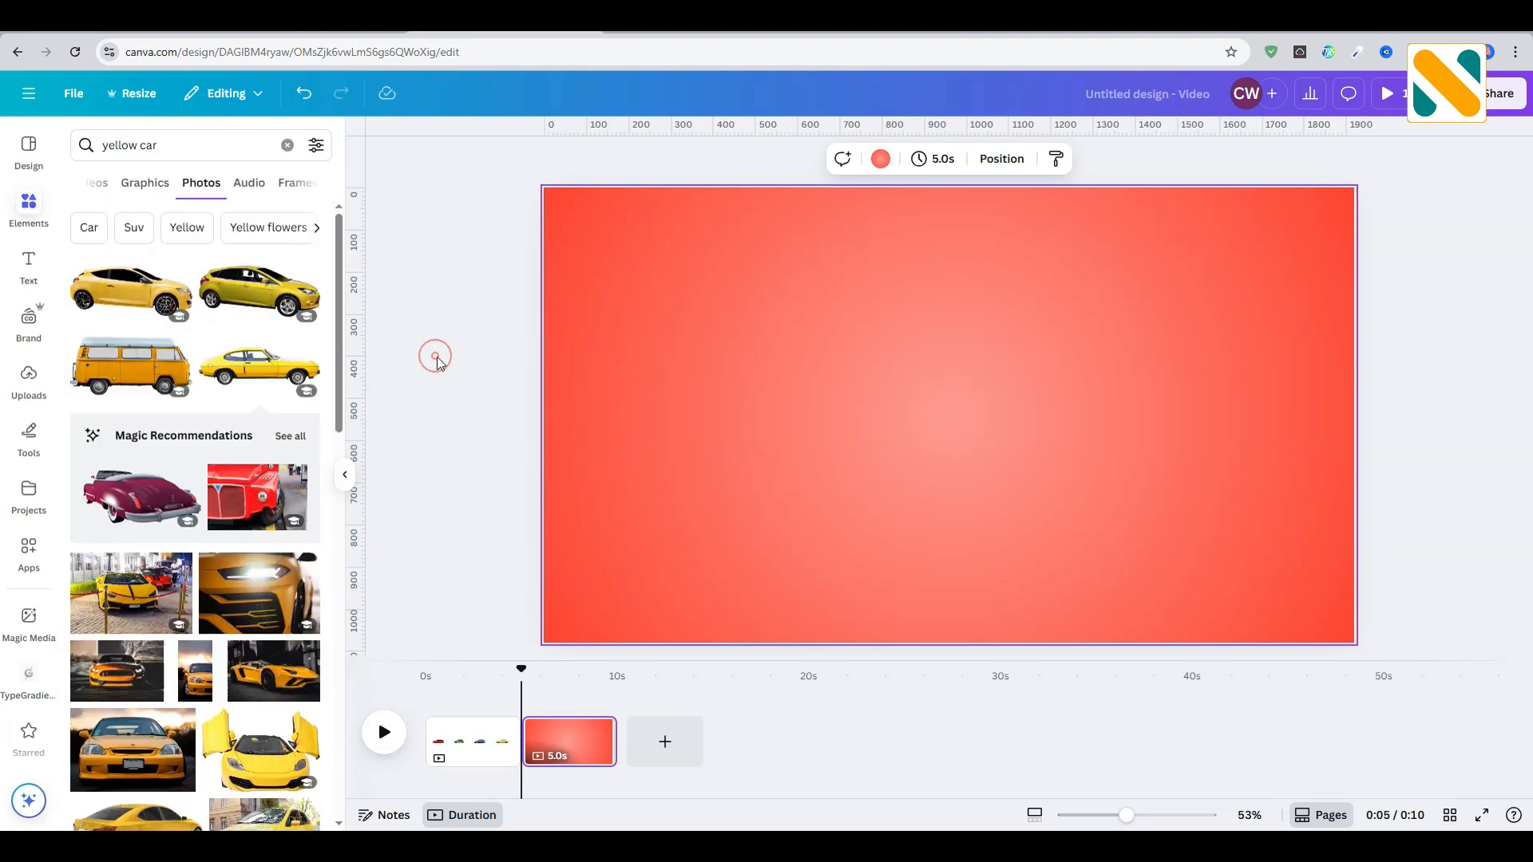
Step: Search the graphics for "car logo" and add the grey and red triple-chevron arrow to the second page
{"action": "left_click", "coordinate": [158, 148]}
{"action": "type", "text": "car logo"}
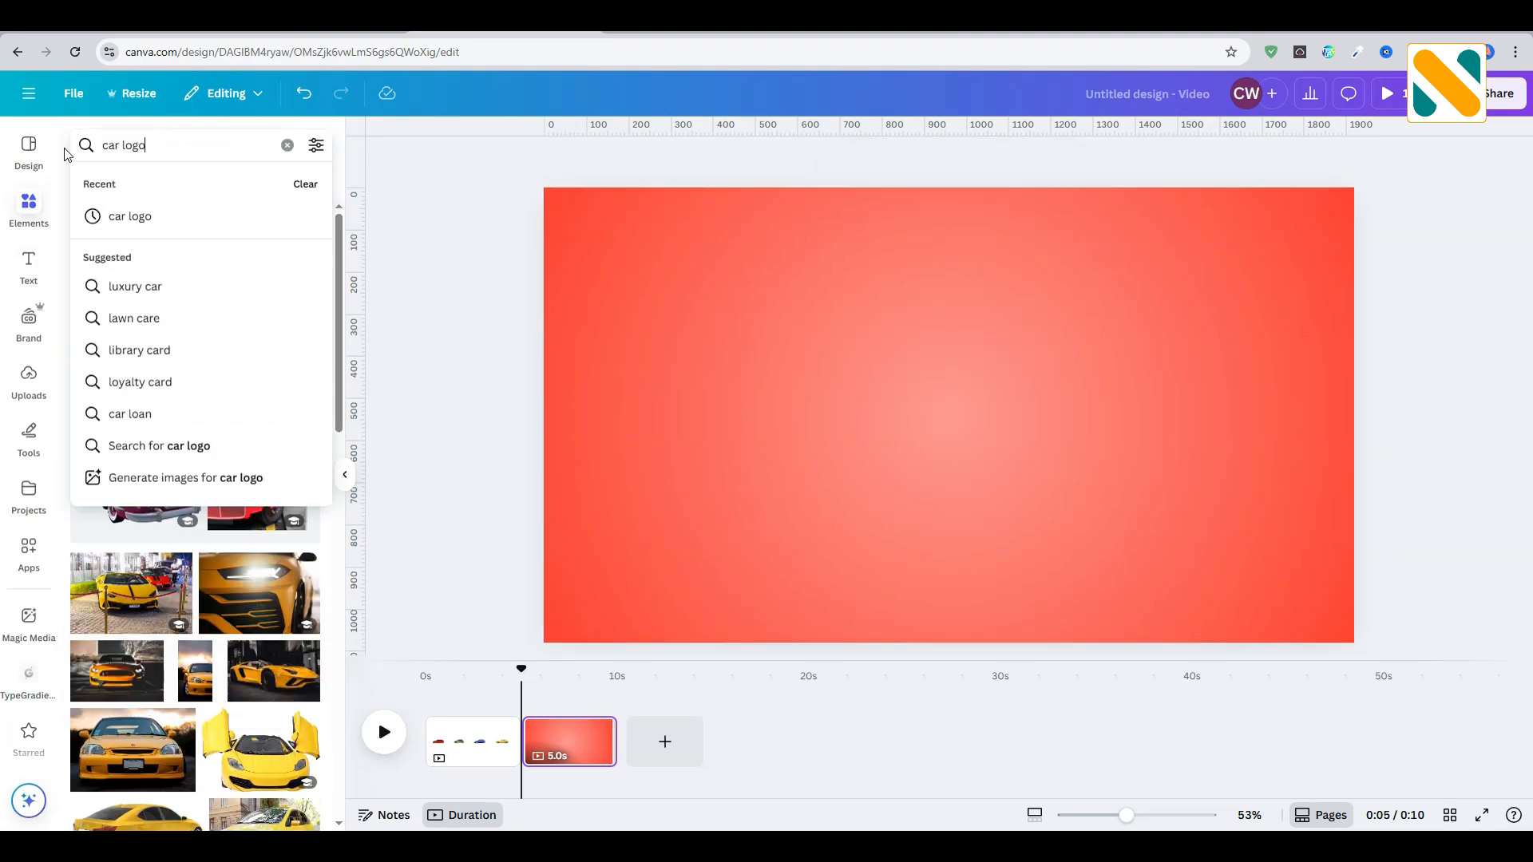
{"action": "key", "text": "Return"}
{"action": "left_click", "coordinate": [133, 196]}
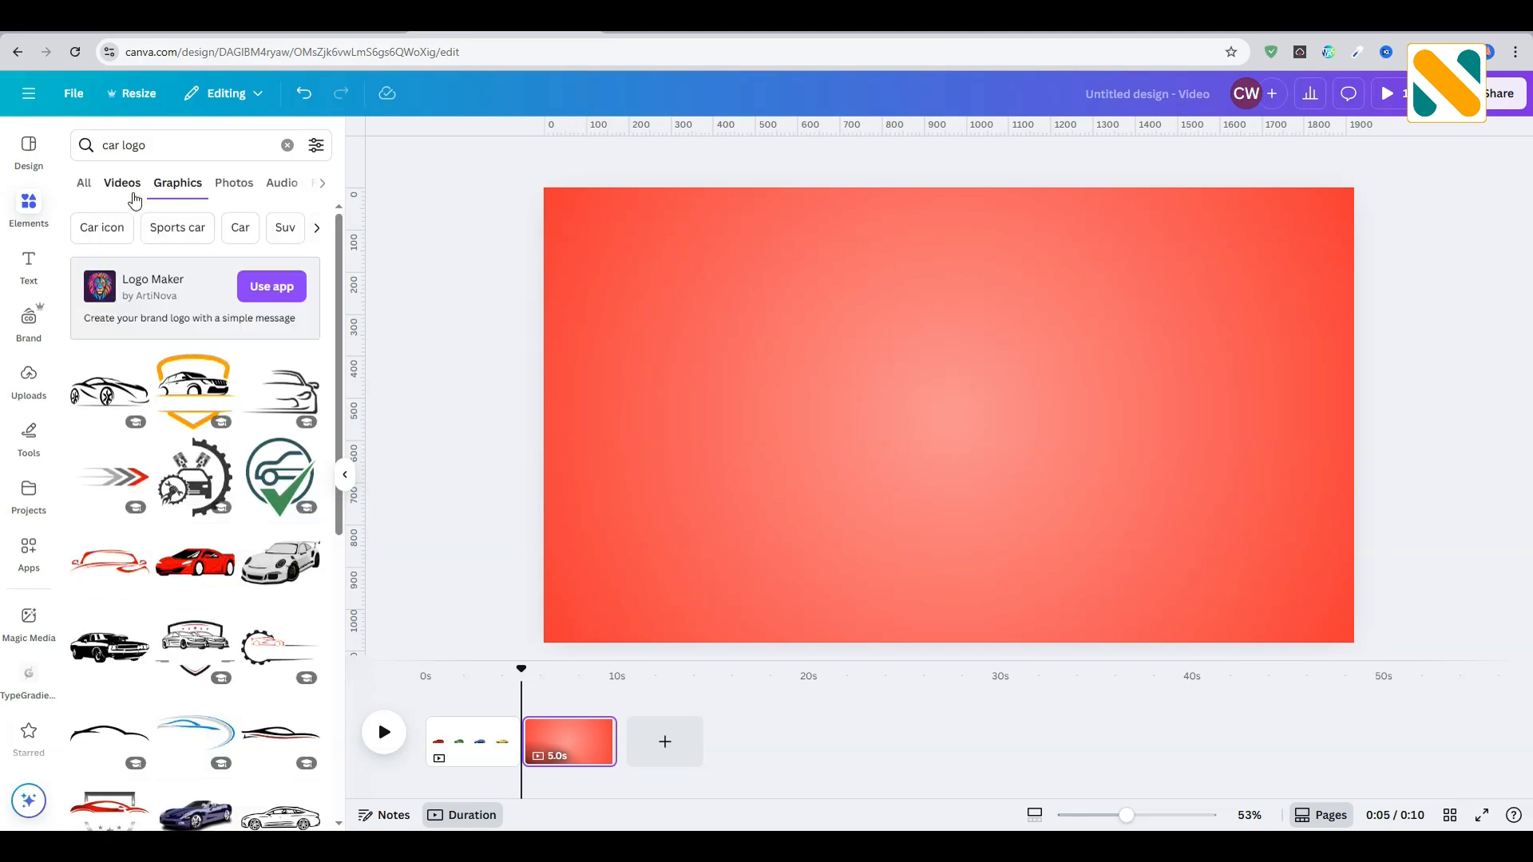
{"action": "left_click", "coordinate": [104, 468]}
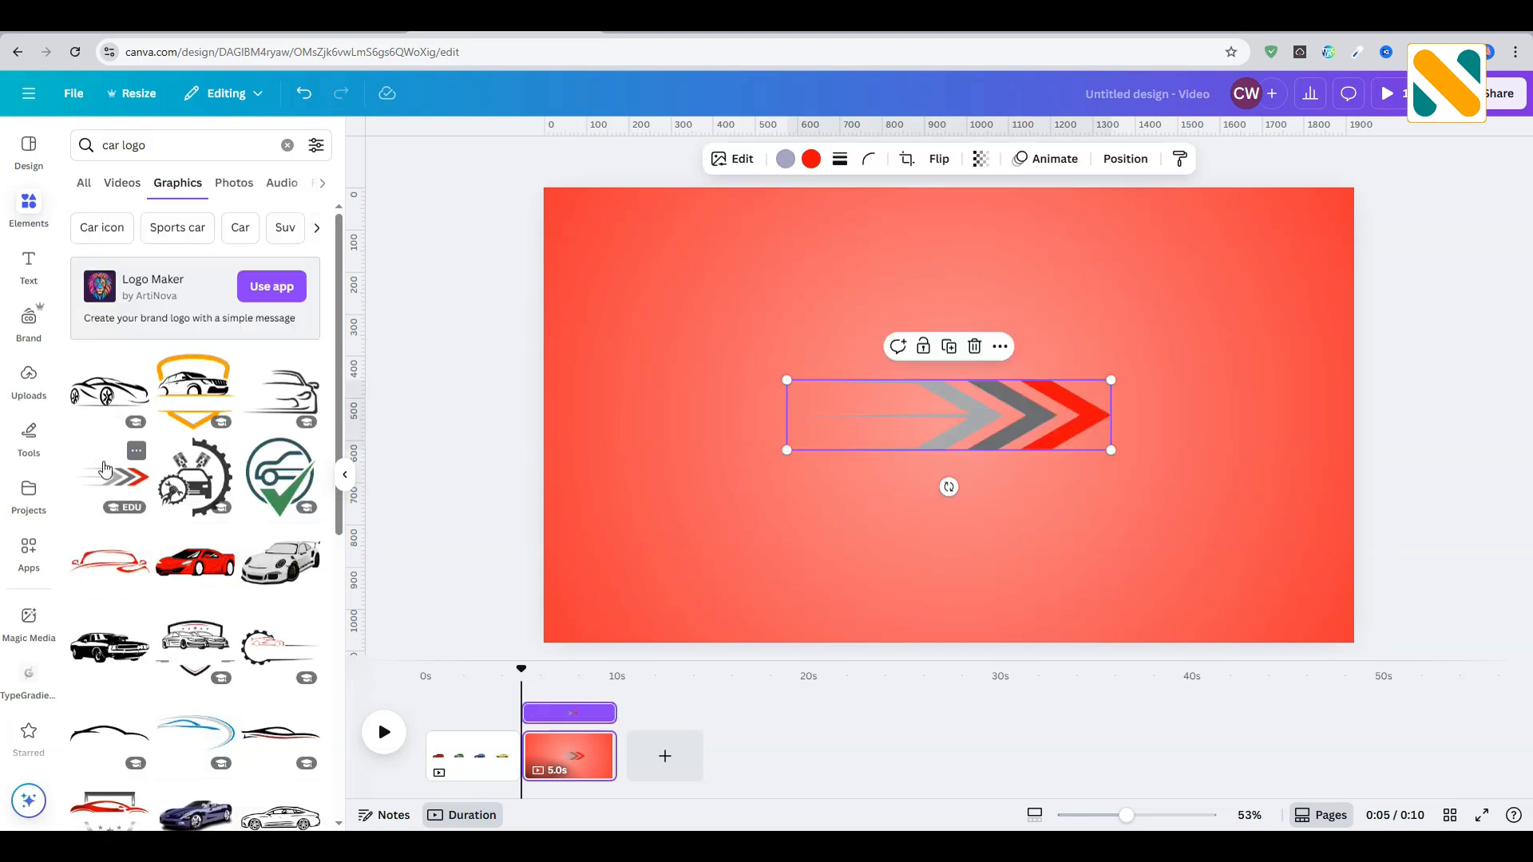
Step: Recolour all parts of the chevron arrow white and place it small in the page's top-left corner
{"action": "left_click", "coordinate": [773, 159]}
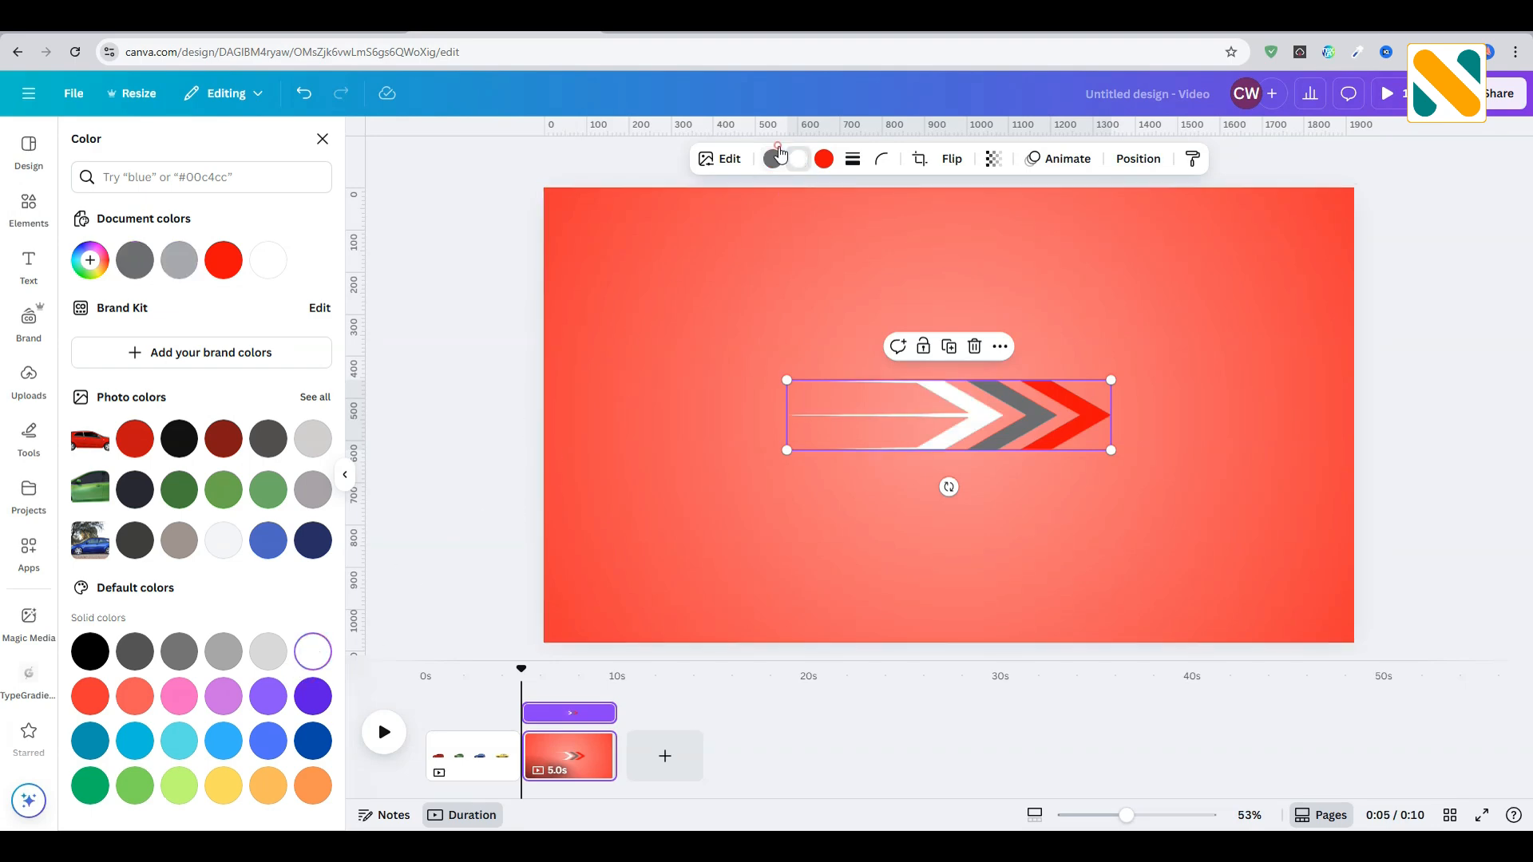
{"action": "left_click", "coordinate": [312, 653]}
{"action": "left_click", "coordinate": [827, 160]}
{"action": "left_click", "coordinate": [312, 653]}
{"action": "left_click_drag", "start_coordinate": [902, 417], "coordinate": [705, 264]}
{"action": "left_click_drag", "start_coordinate": [917, 294], "coordinate": [693, 261]}
Step: Search the graphics for "profile" and add the round outlined person icon
{"action": "left_click", "coordinate": [28, 210]}
{"action": "left_click_drag", "start_coordinate": [152, 146], "coordinate": [62, 149]}
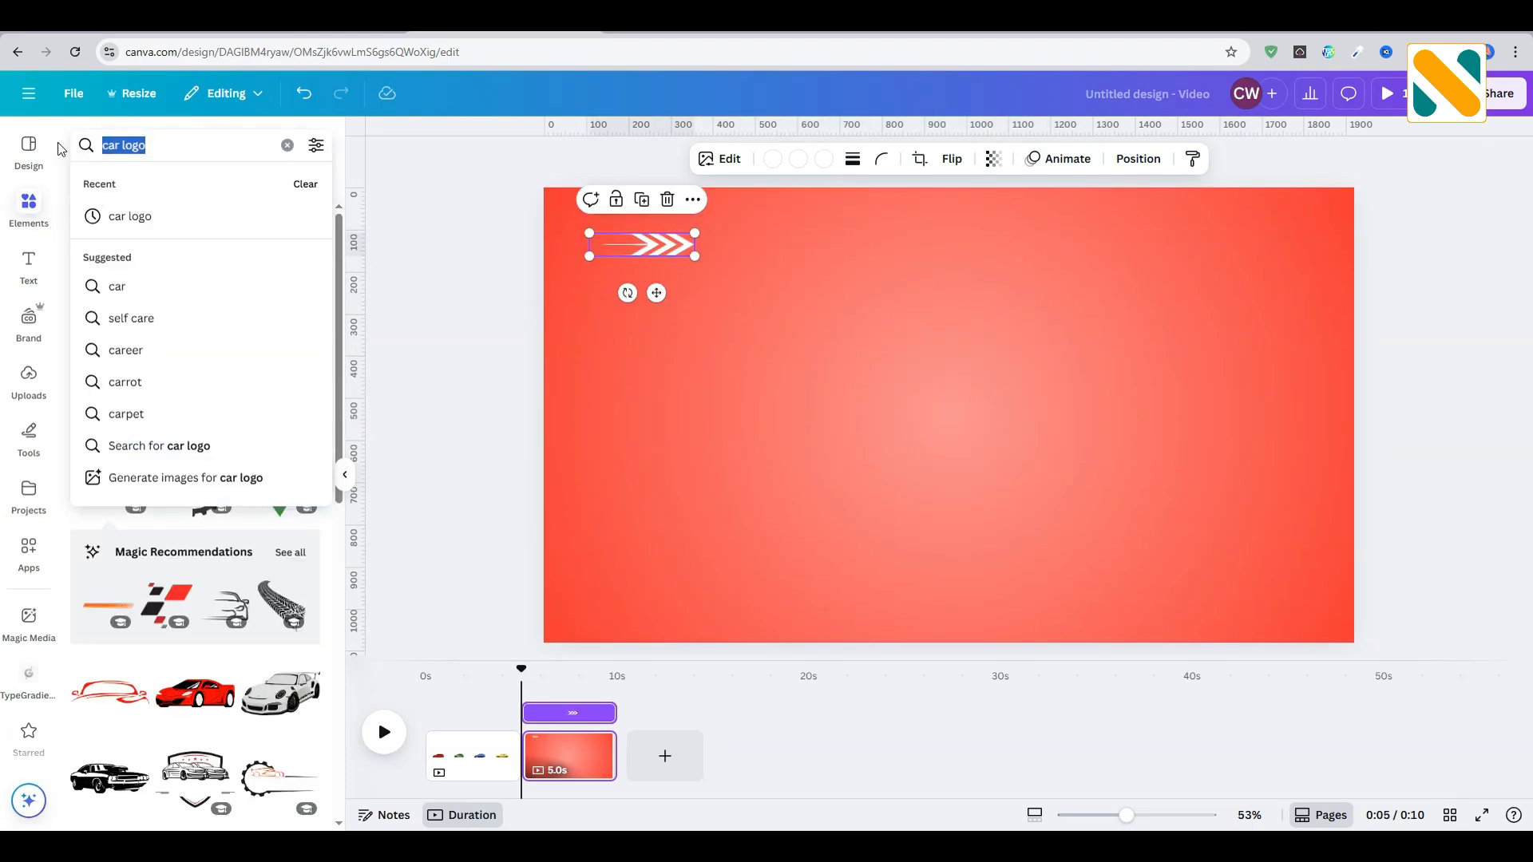
{"action": "type", "text": "profile"}
{"action": "key", "text": "Return"}
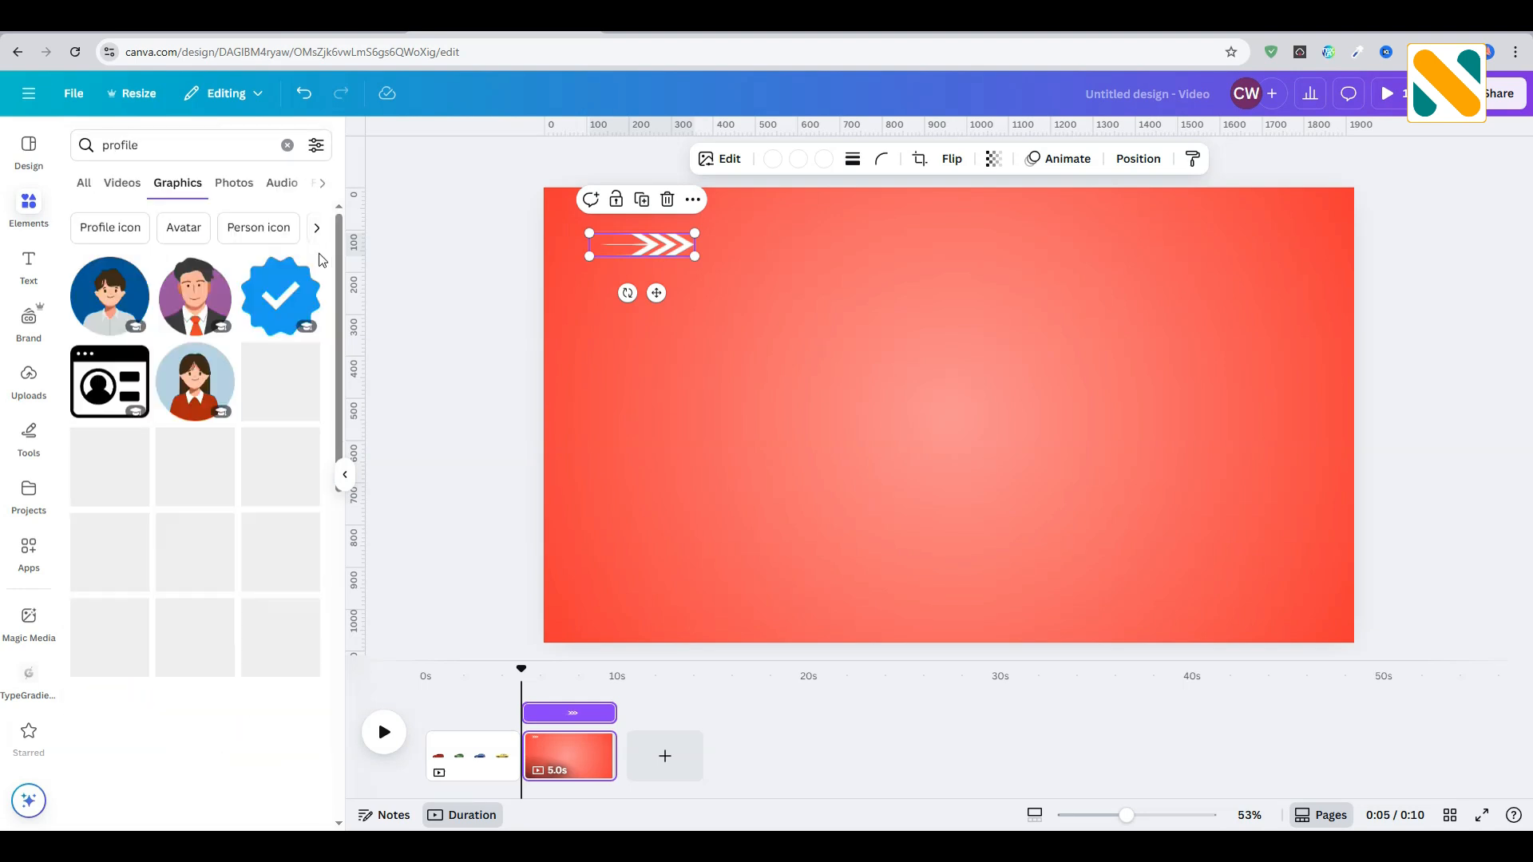
{"action": "left_click", "coordinate": [214, 472]}
Step: Recolour the profile icon white and place it small to the right of the chevron logo
{"action": "left_click", "coordinate": [798, 158]}
{"action": "left_click", "coordinate": [312, 651]}
{"action": "left_click_drag", "start_coordinate": [861, 324], "coordinate": [761, 263]}
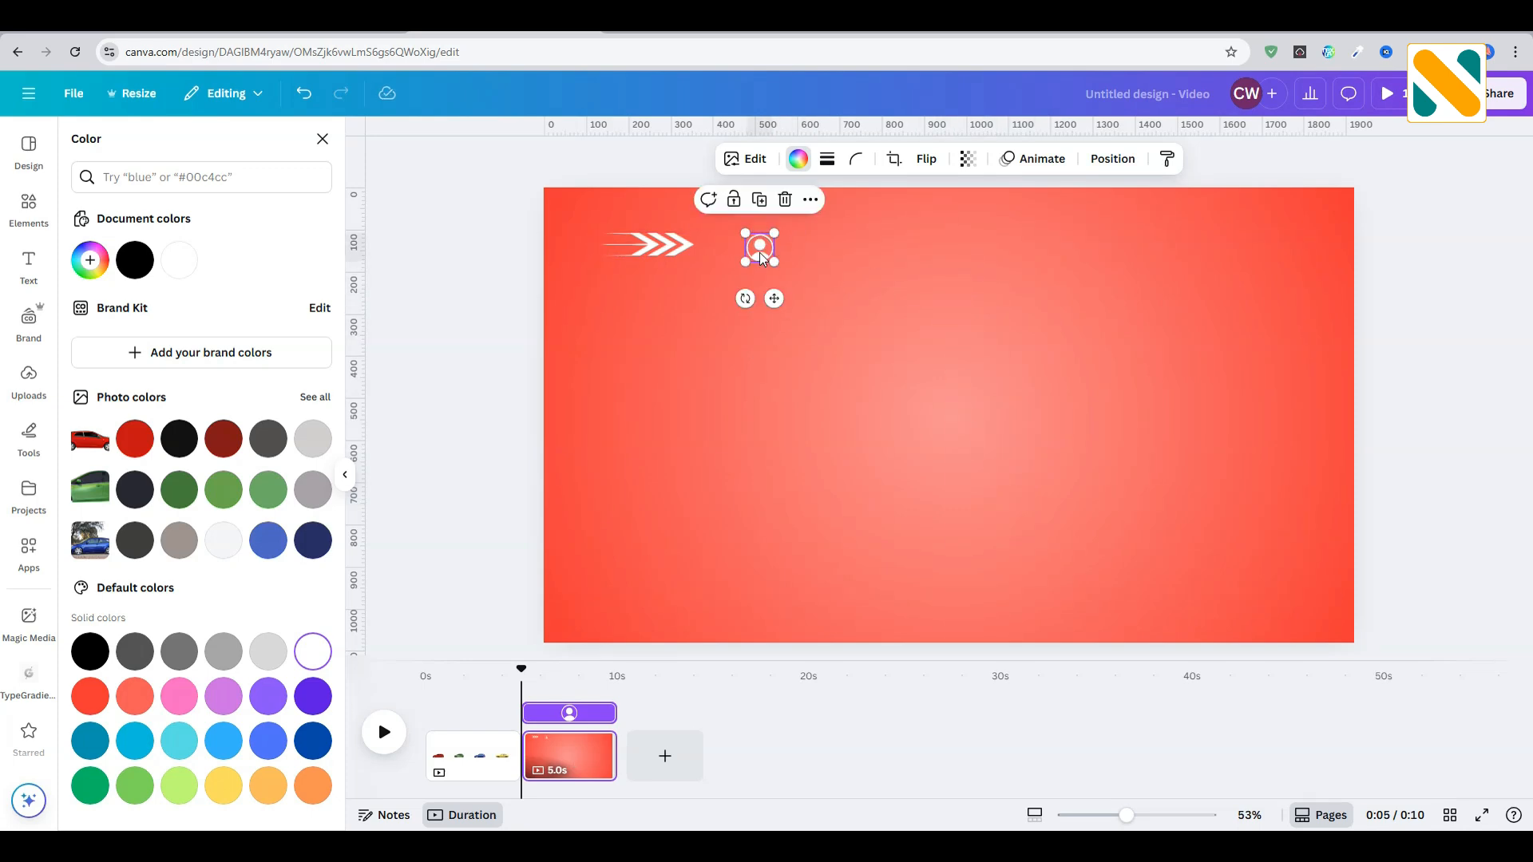
Step: Search the graphics for "bell" and add the black notification bell with the red number 1 badge
{"action": "left_click", "coordinate": [29, 207]}
{"action": "left_click", "coordinate": [157, 142]}
{"action": "type", "text": "bell"}
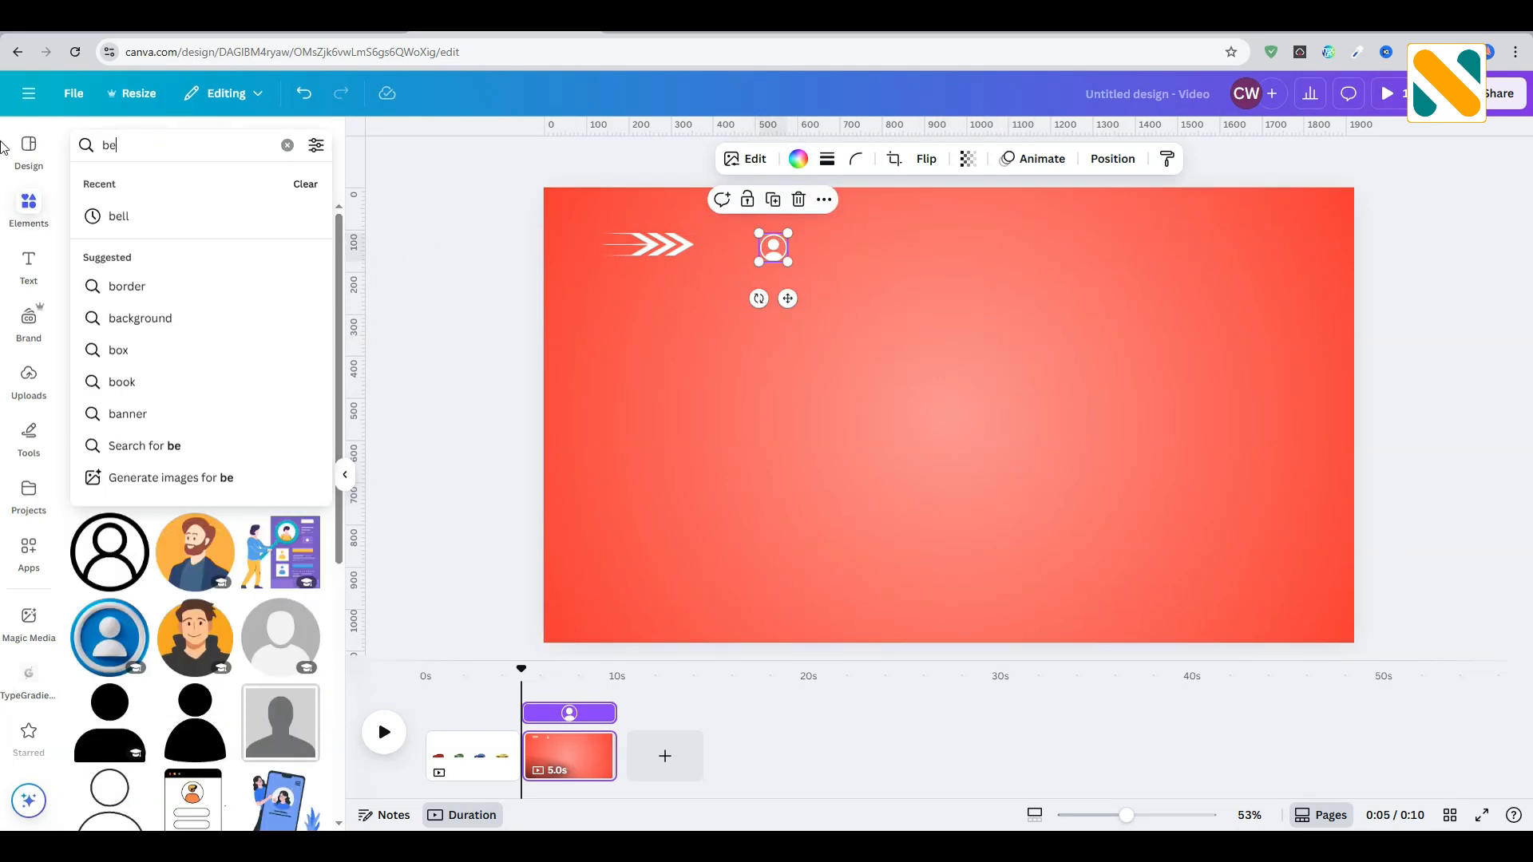
{"action": "key", "text": "Return"}
{"action": "left_click", "coordinate": [110, 379]}
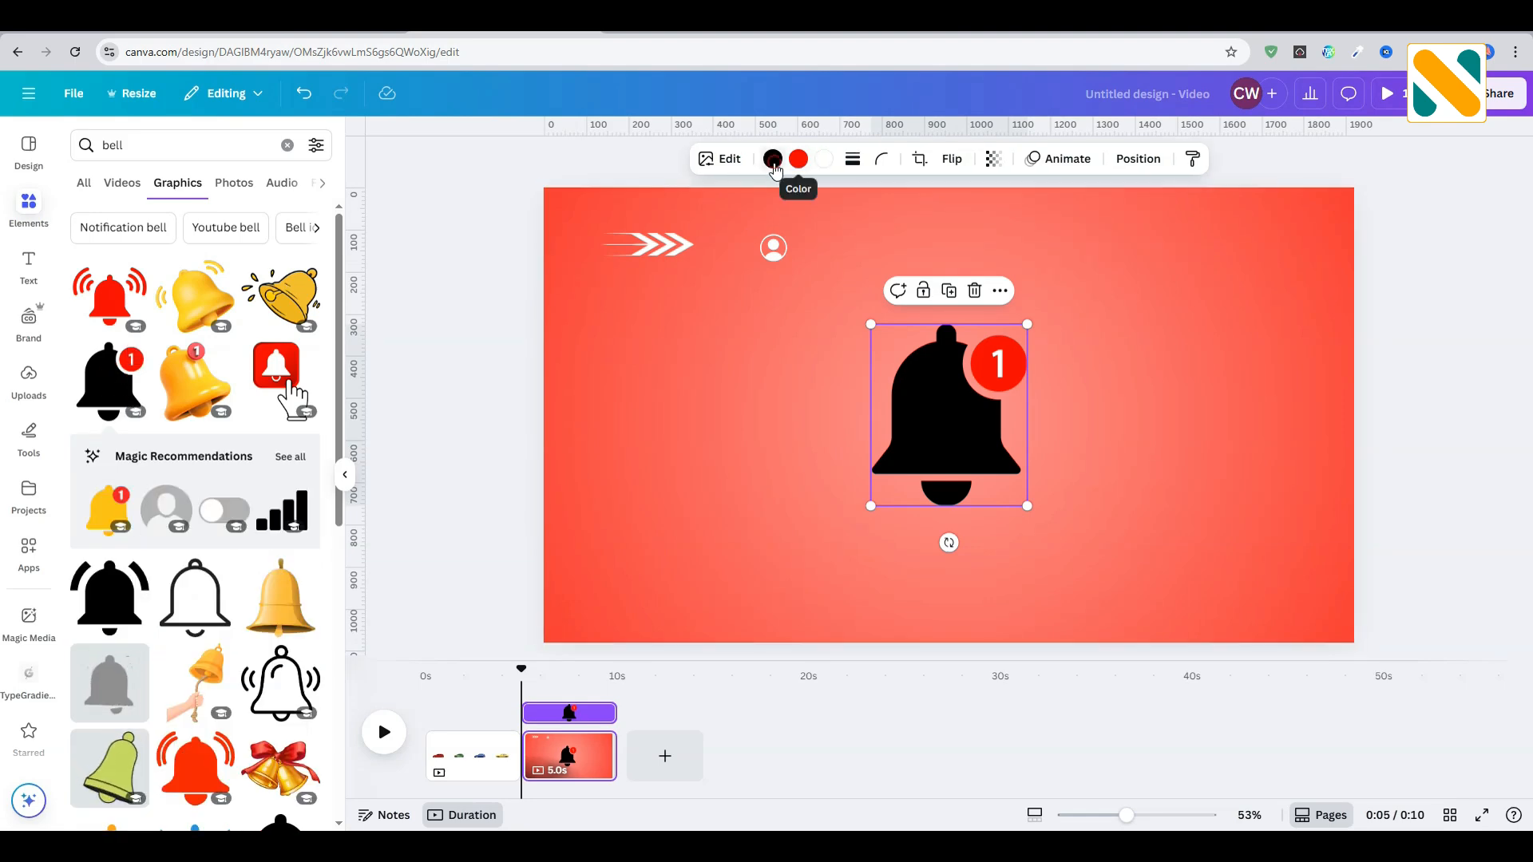
Step: Recolour the bell's black body white and place it small beside the profile icon
{"action": "left_click", "coordinate": [798, 159]}
{"action": "left_click", "coordinate": [312, 651]}
{"action": "left_click_drag", "start_coordinate": [962, 436], "coordinate": [916, 339]}
{"action": "left_click_drag", "start_coordinate": [981, 409], "coordinate": [824, 249]}
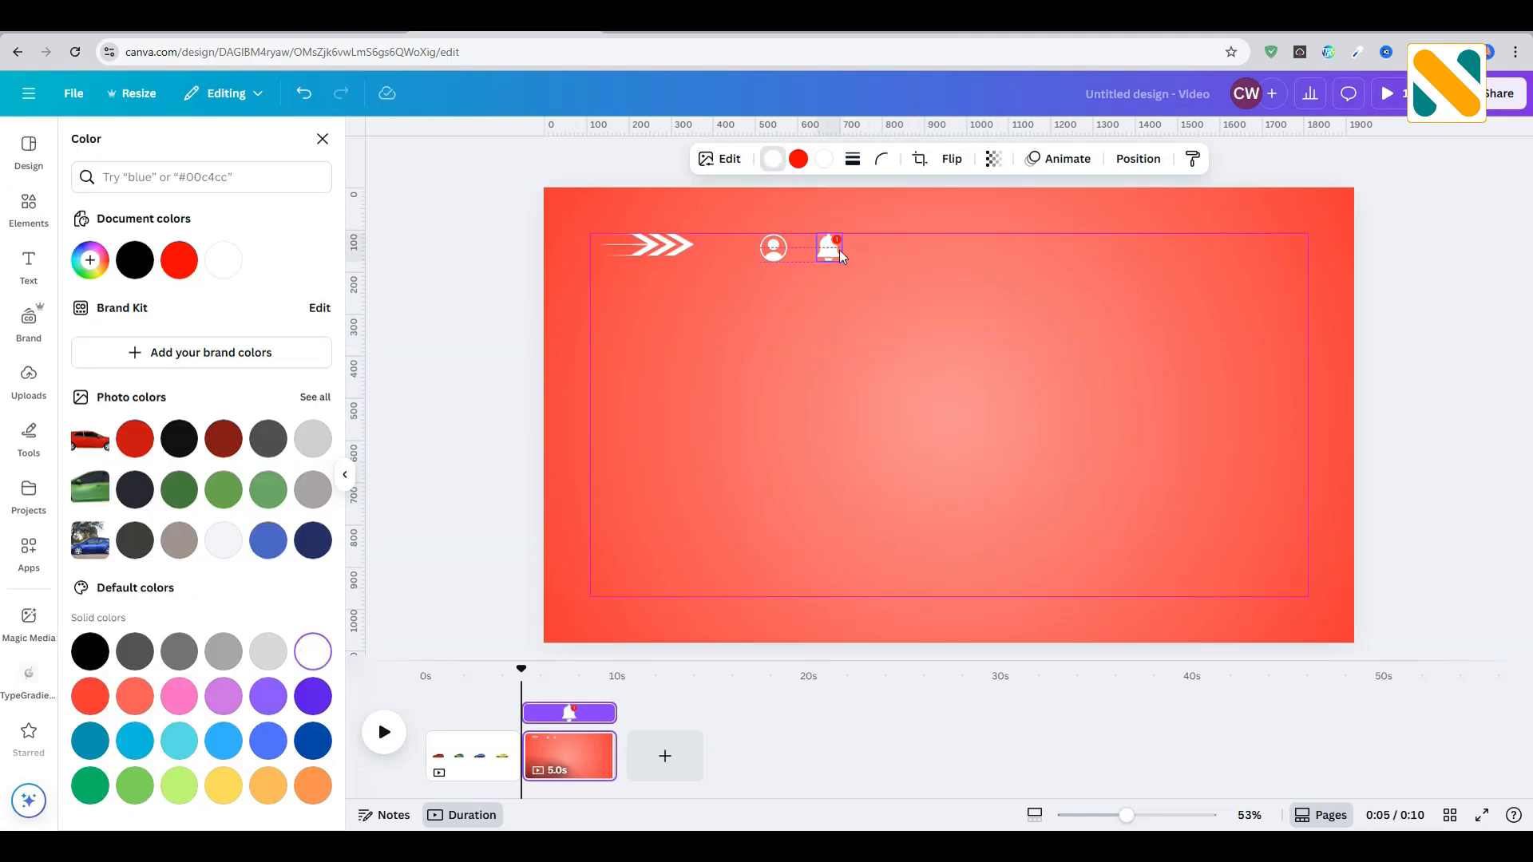
Step: Move the profile and bell icons together to the page's top-right corner
{"action": "left_click", "coordinate": [812, 255]}
{"action": "left_click_drag", "start_coordinate": [843, 302], "coordinate": [1279, 298]}
{"action": "left_click", "coordinate": [1139, 337]}
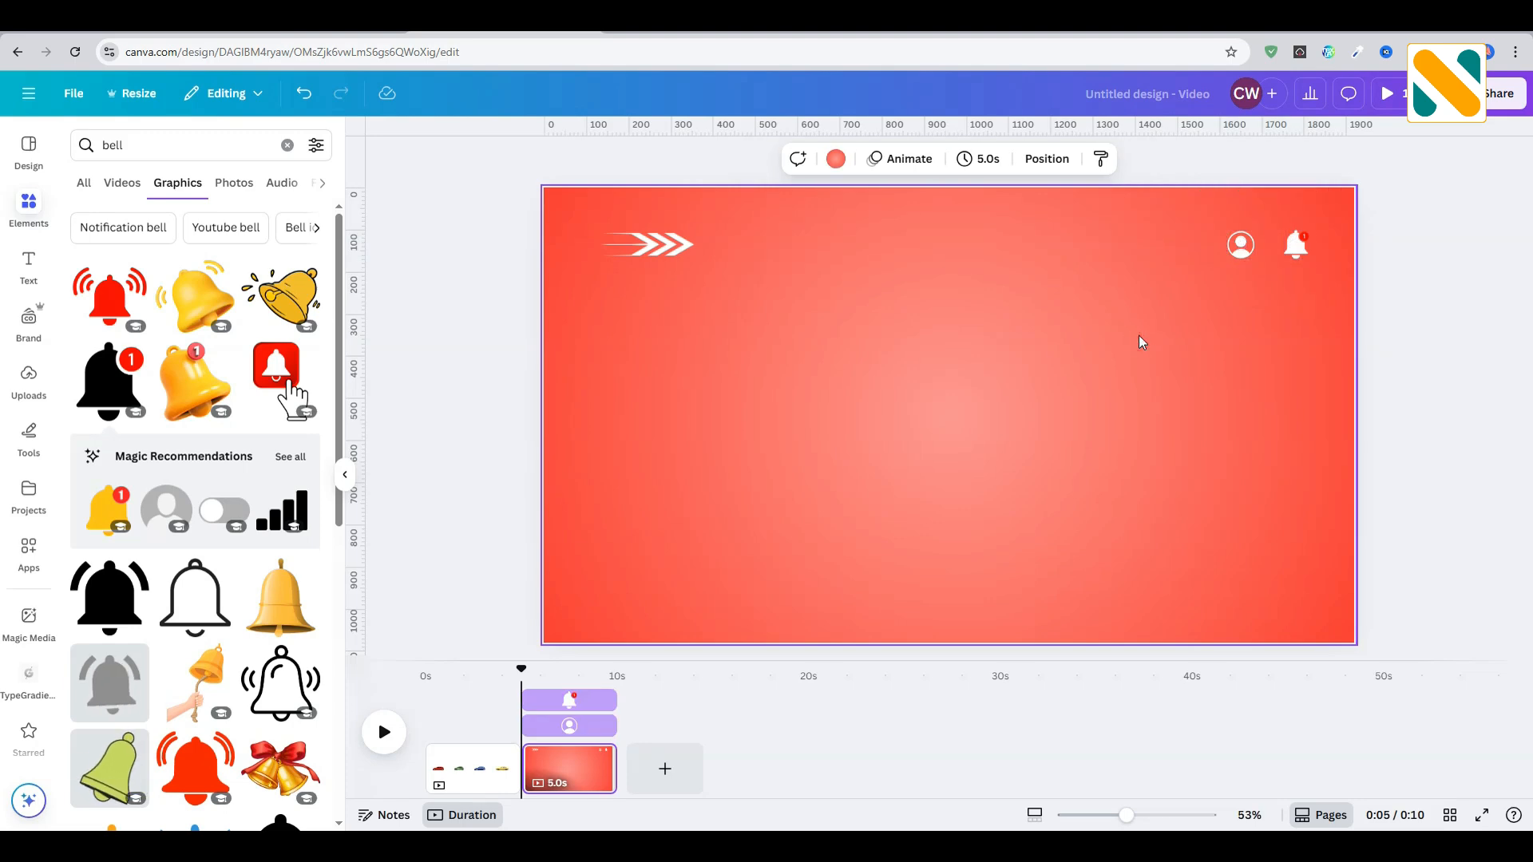
Step: Add a text box to the red gradient page and set its font to Binate
{"action": "left_click", "coordinate": [29, 266]}
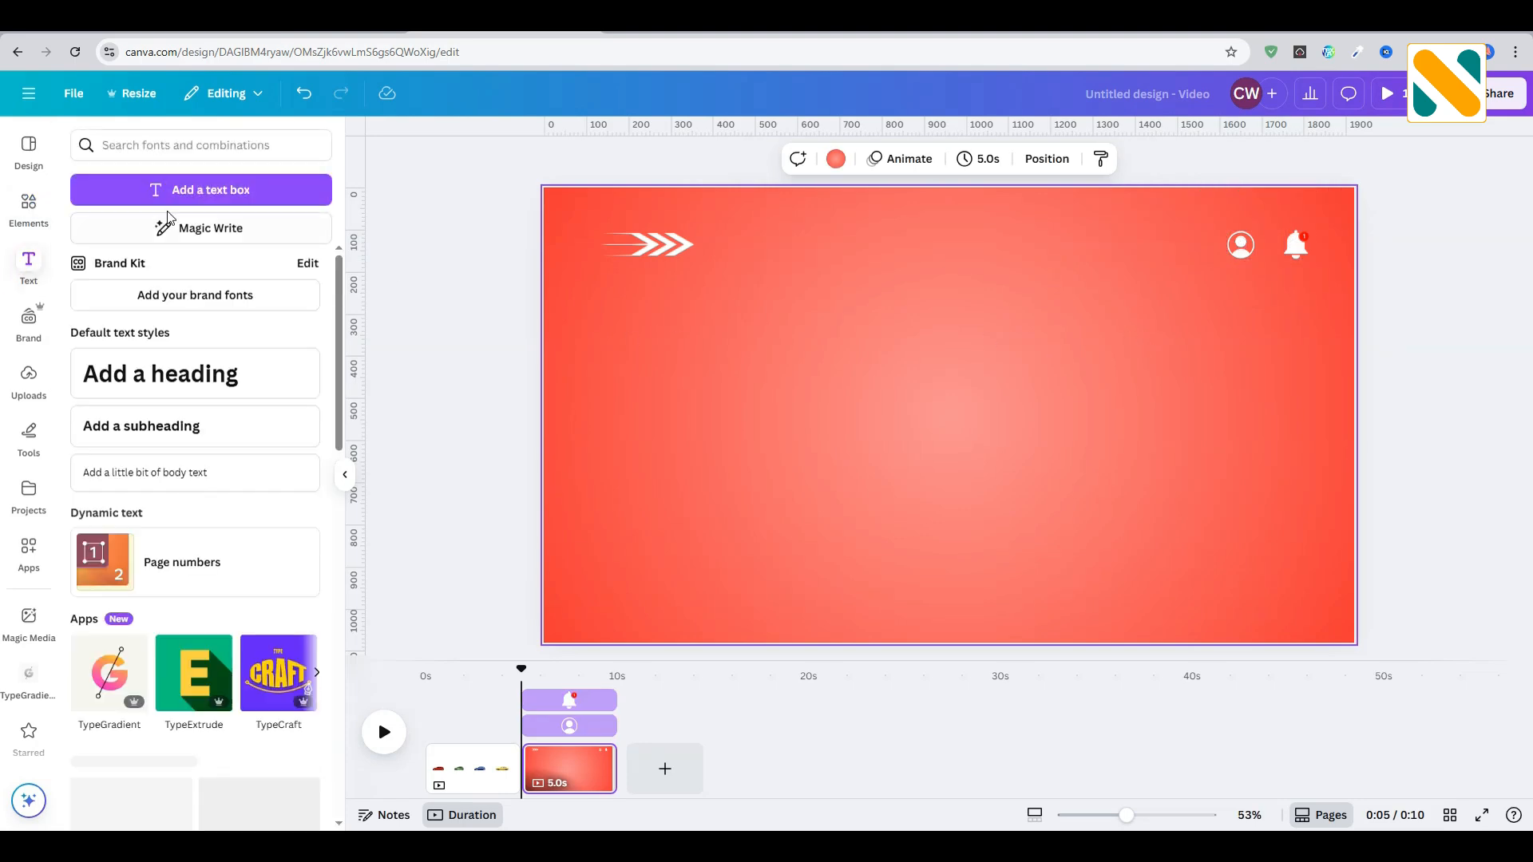
{"action": "left_click", "coordinate": [185, 195]}
{"action": "left_click", "coordinate": [609, 158]}
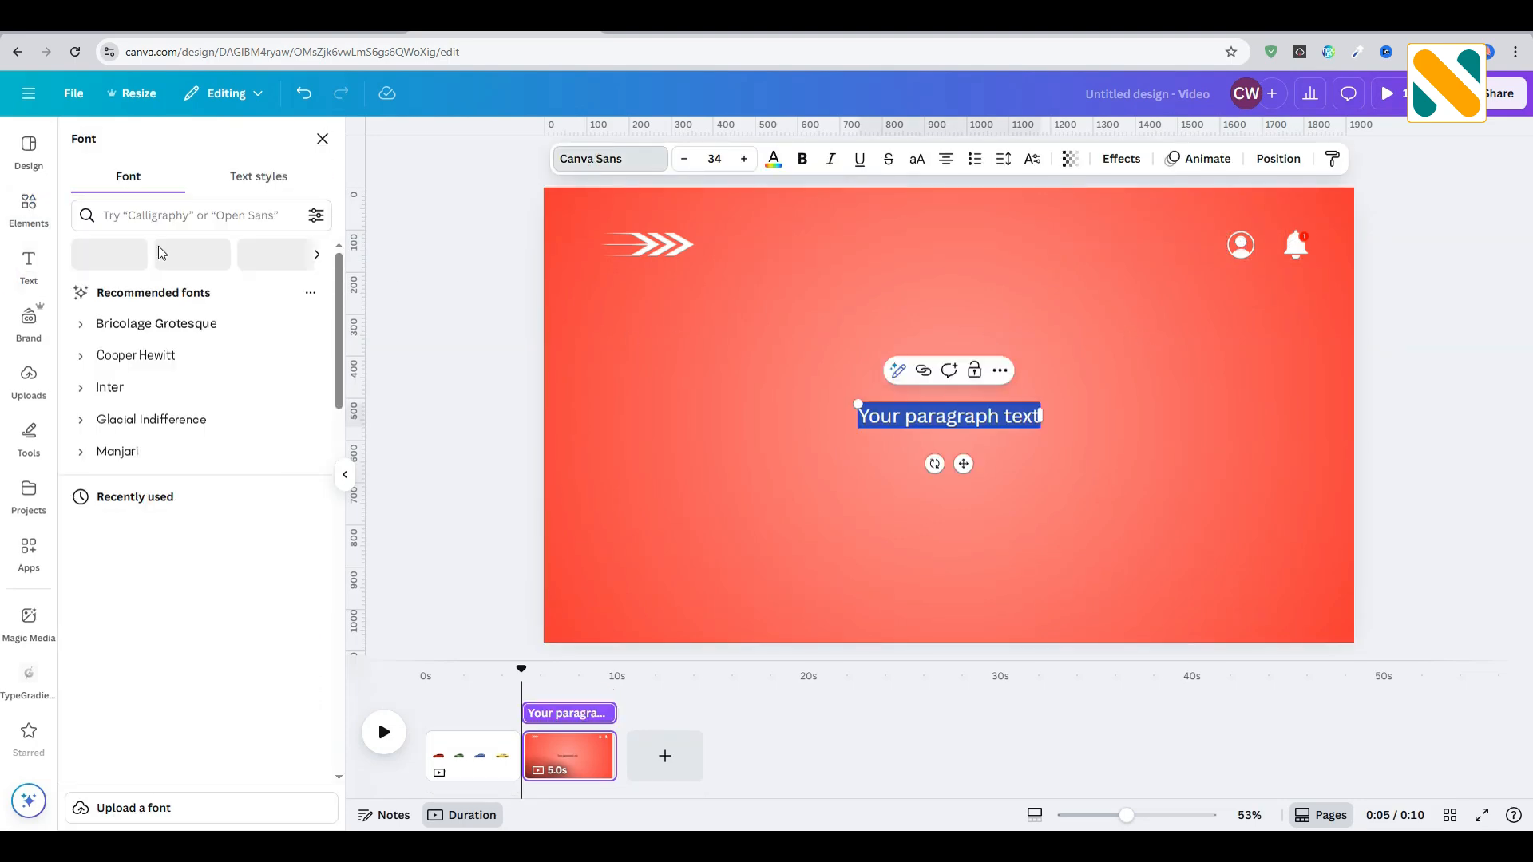
{"action": "left_click", "coordinate": [154, 215]}
{"action": "type", "text": "binate"}
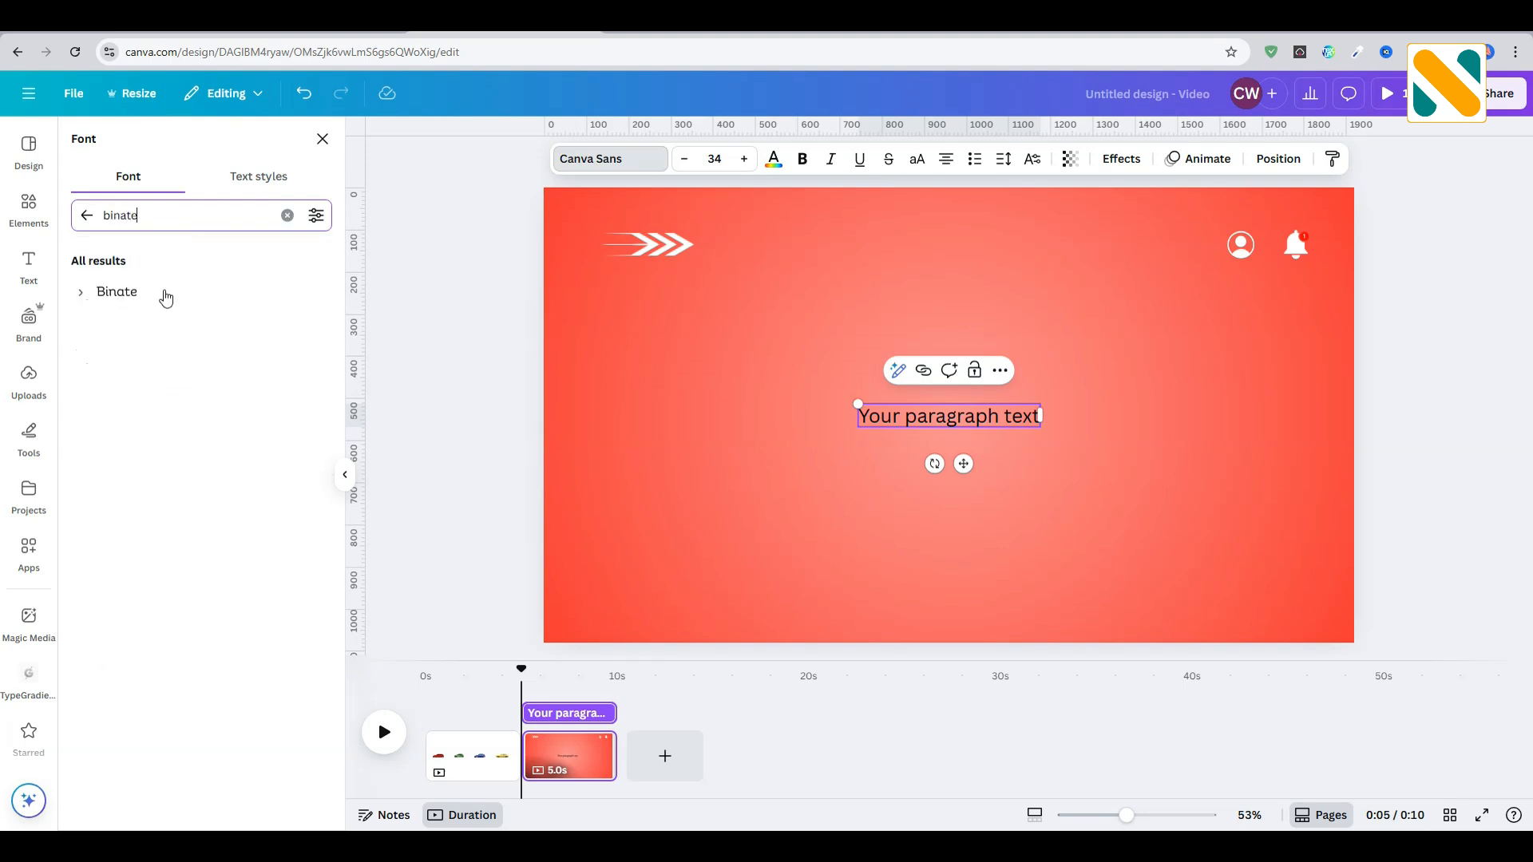
{"action": "left_click", "coordinate": [162, 309]}
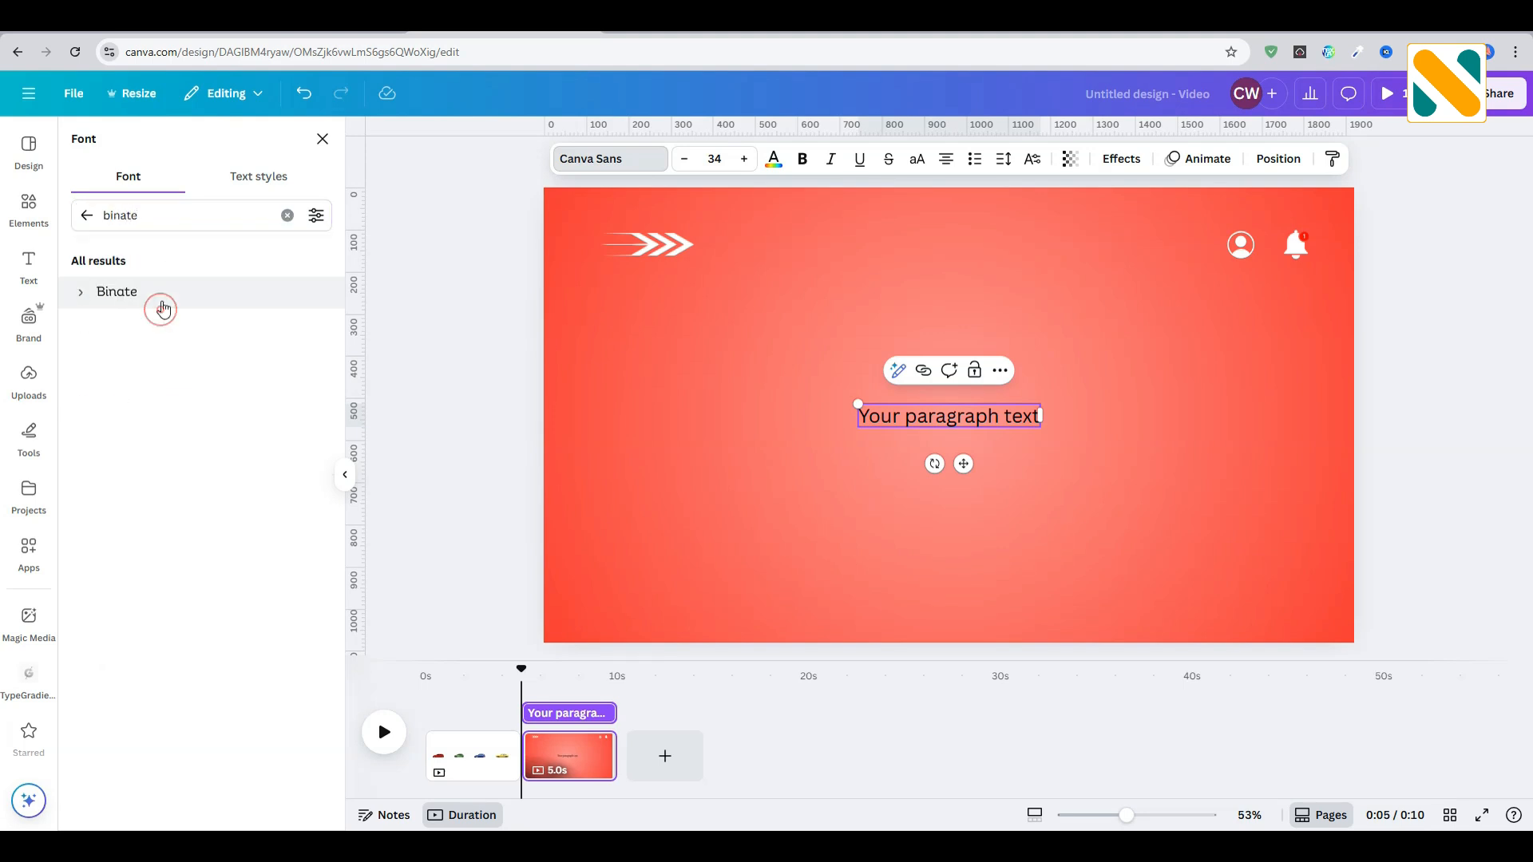
{"action": "left_click", "coordinate": [987, 414]}
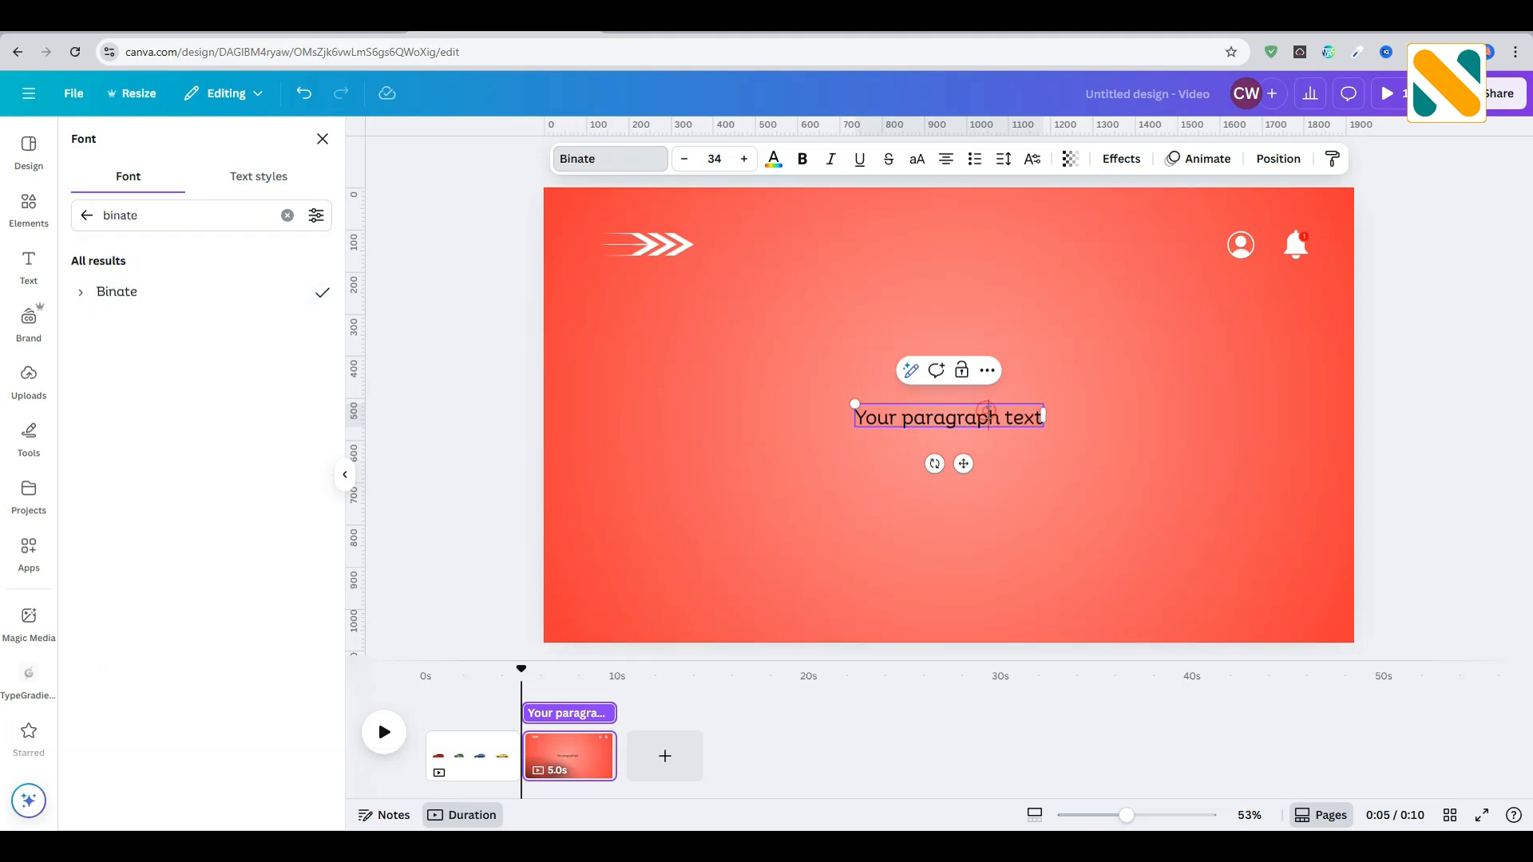
{"action": "left_click", "coordinate": [1084, 369]}
Step: Colour the text white, switch it to uppercase and replace its wording with "new model"
{"action": "left_click", "coordinate": [1011, 409]}
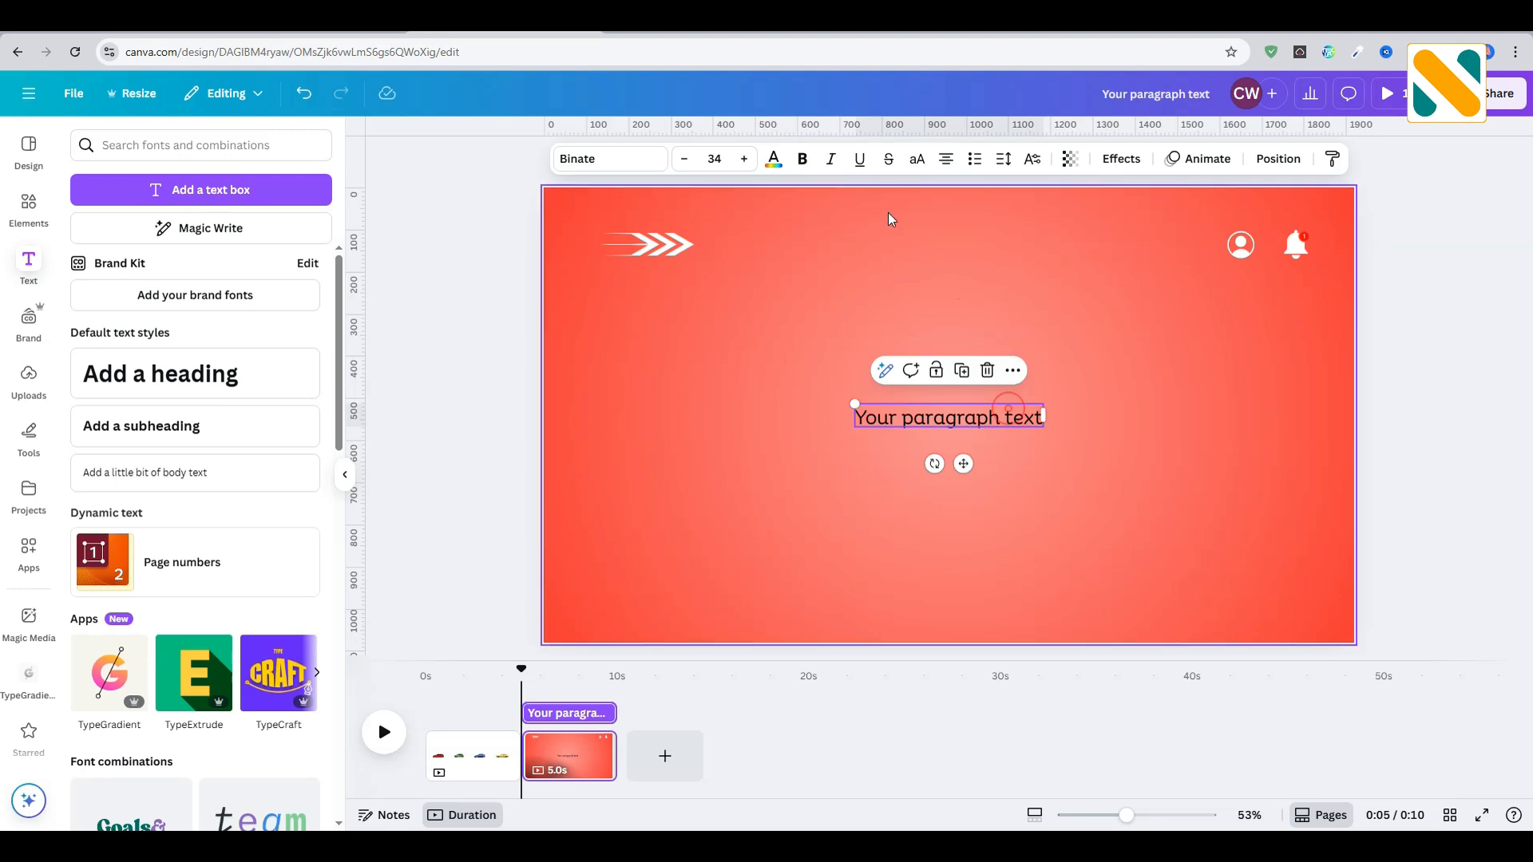
{"action": "left_click", "coordinate": [773, 158]}
{"action": "left_click", "coordinate": [312, 653]}
{"action": "left_click", "coordinate": [916, 158]}
{"action": "double_click", "coordinate": [934, 418]}
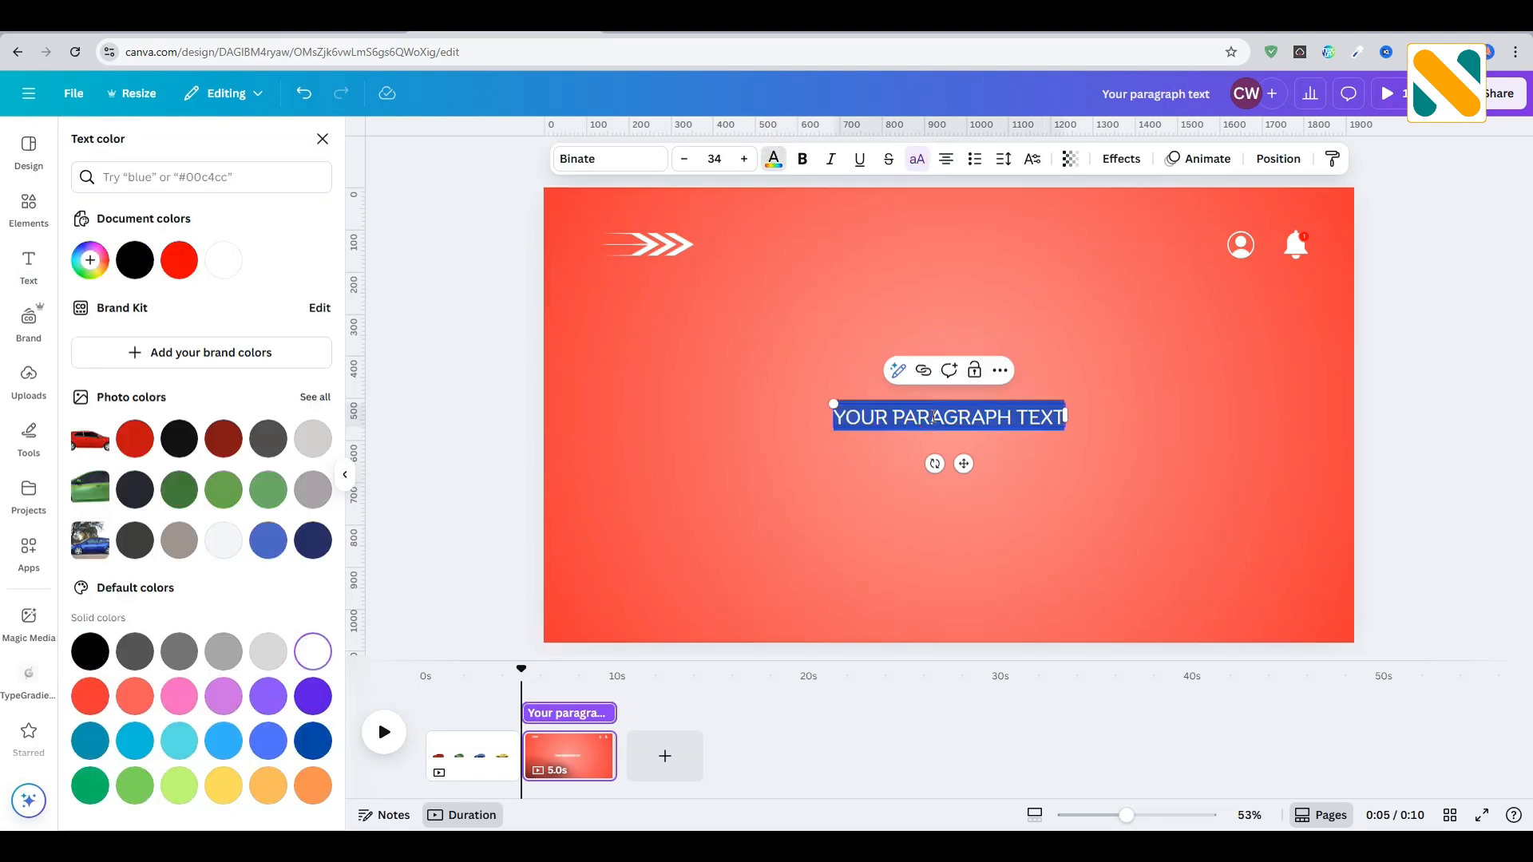
{"action": "type", "text": "ne"}
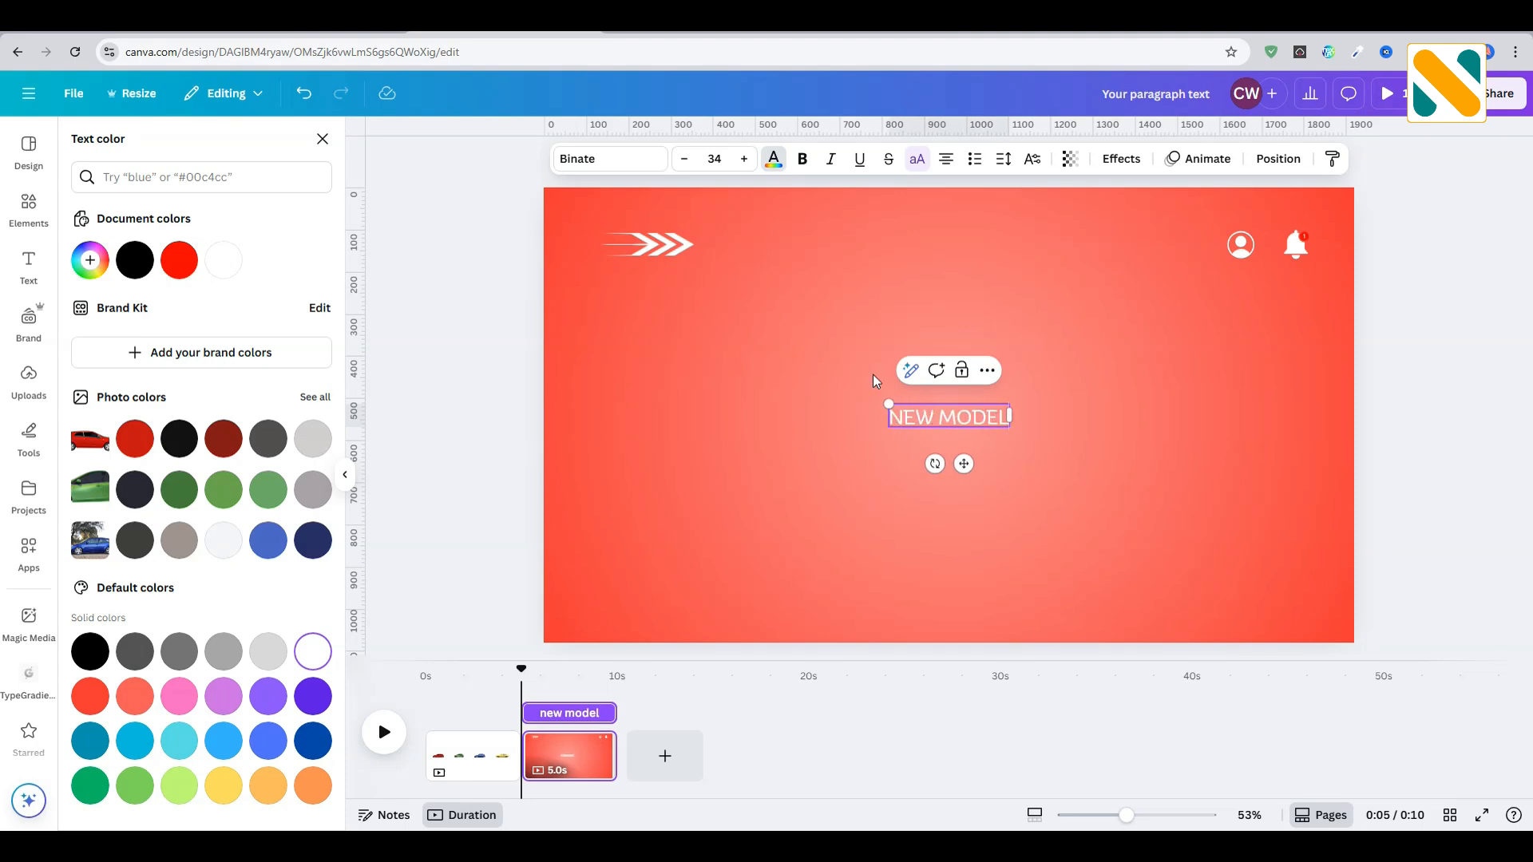
{"action": "left_click", "coordinate": [780, 366]}
Step: Reduce the NEW MODEL text to size 21.4, duplicate it to the right and change the copy to "home"
{"action": "left_click_drag", "start_coordinate": [933, 421], "coordinate": [900, 451]}
{"action": "left_click", "coordinate": [780, 357]}
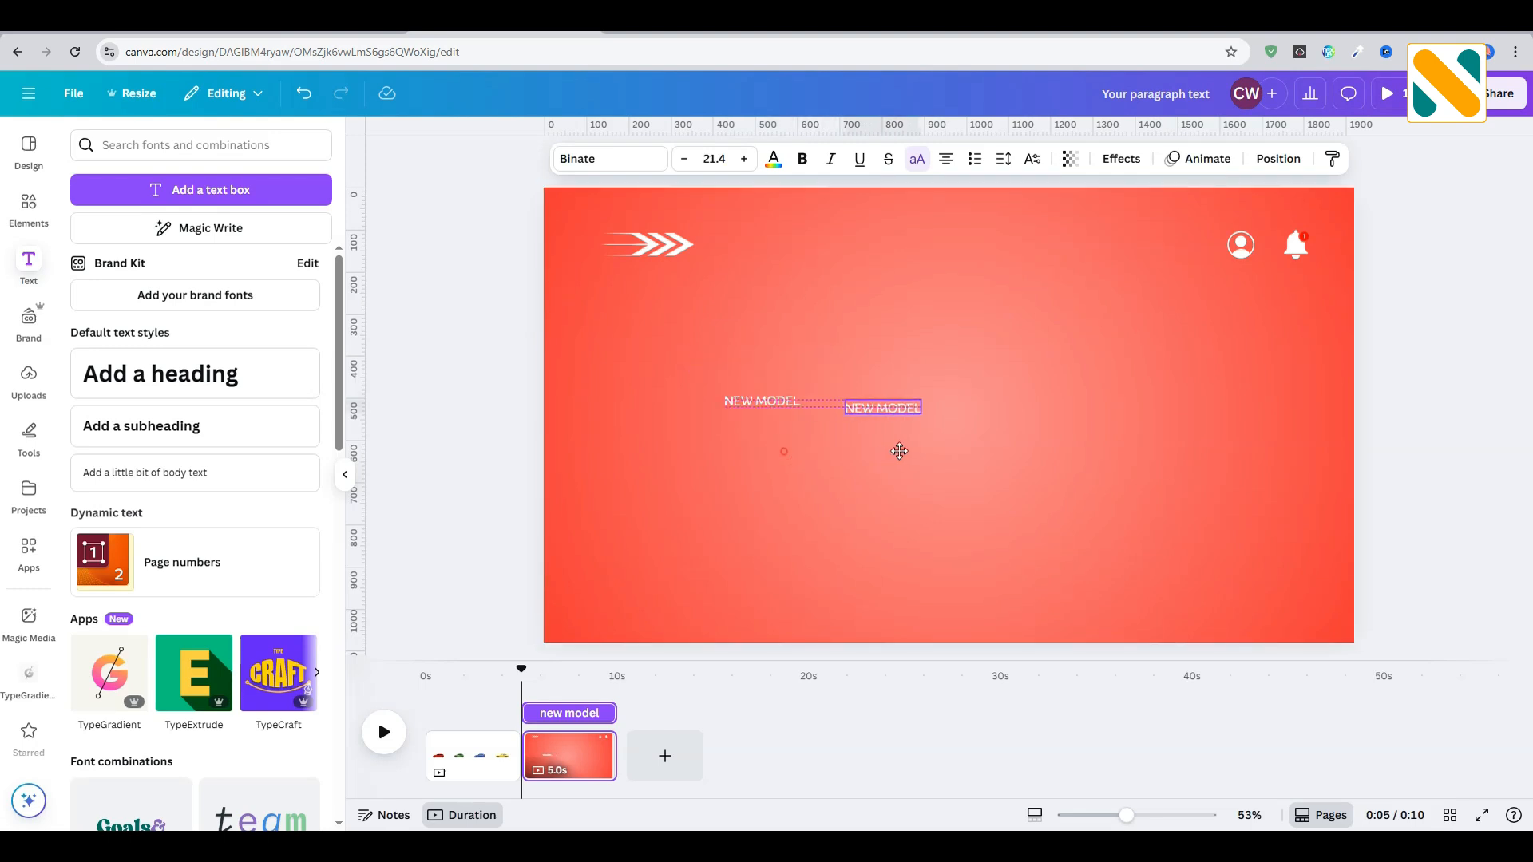
{"action": "key", "text": "Return"}
{"action": "type", "text": "home"}
{"action": "left_click", "coordinate": [876, 437]}
Step: Duplicate the HOME label twice further along the row and change the copies to "contact" and "about"
{"action": "left_click_drag", "start_coordinate": [877, 402], "coordinate": [969, 401]}
{"action": "left_click", "coordinate": [898, 357]}
{"action": "double_click", "coordinate": [970, 402]}
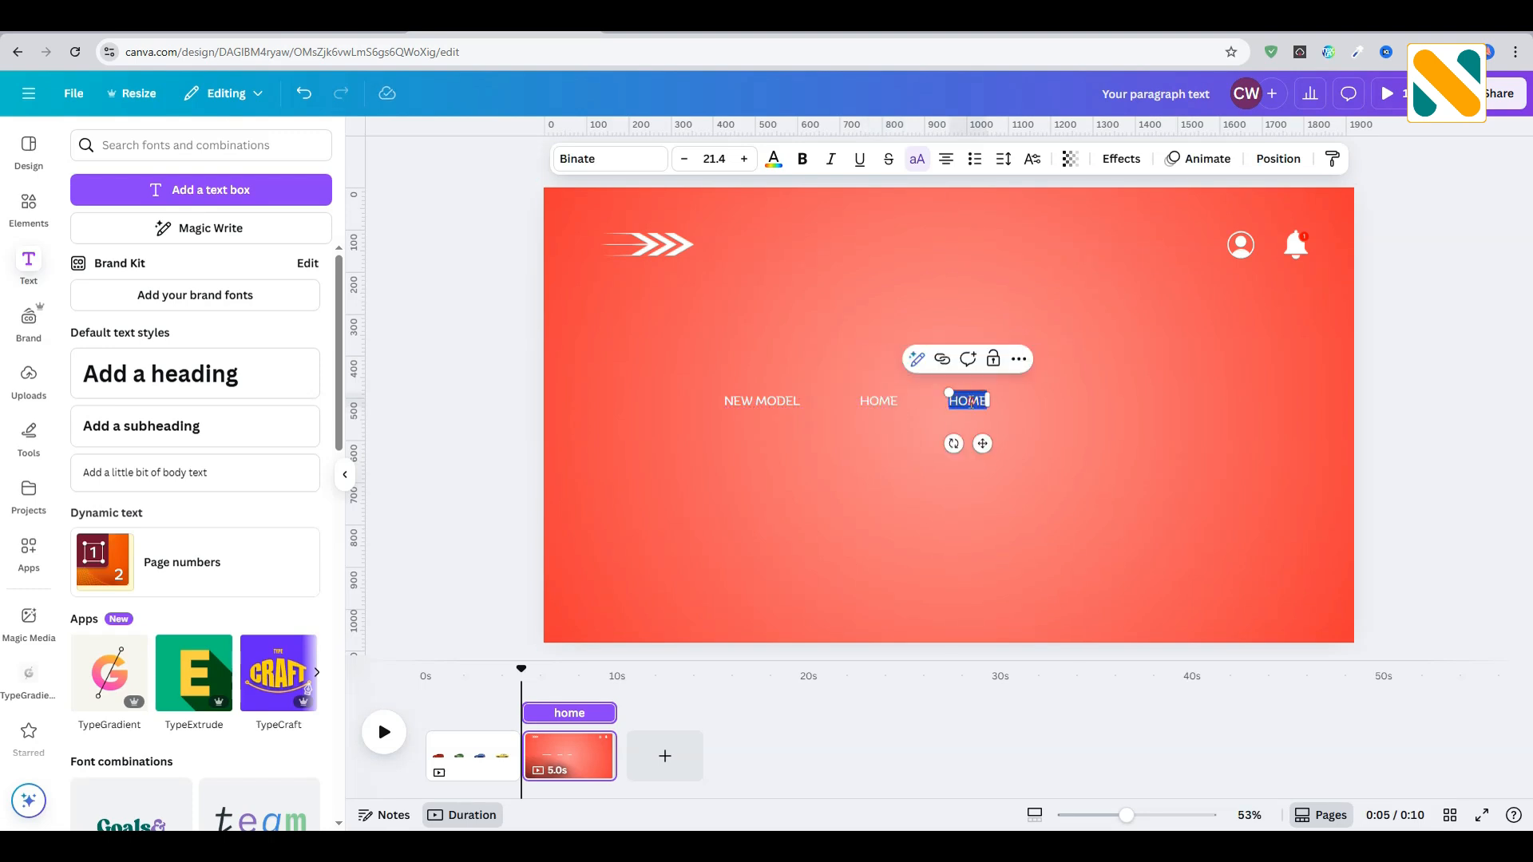
{"action": "type", "text": "con"}
{"action": "left_click", "coordinate": [1071, 500]}
{"action": "left_click_drag", "start_coordinate": [974, 400], "coordinate": [1094, 401]}
{"action": "left_click", "coordinate": [999, 358]}
{"action": "double_click", "coordinate": [1103, 400]}
{"action": "type", "text": "abc"}
{"action": "left_click", "coordinate": [1070, 418]}
Step: Move the four menu labels together into the header, between the chevron logo and the profile icon
{"action": "left_click_drag", "start_coordinate": [1174, 410], "coordinate": [758, 397]}
{"action": "left_click_drag", "start_coordinate": [932, 445], "coordinate": [959, 292]}
{"action": "left_click", "coordinate": [1083, 386]}
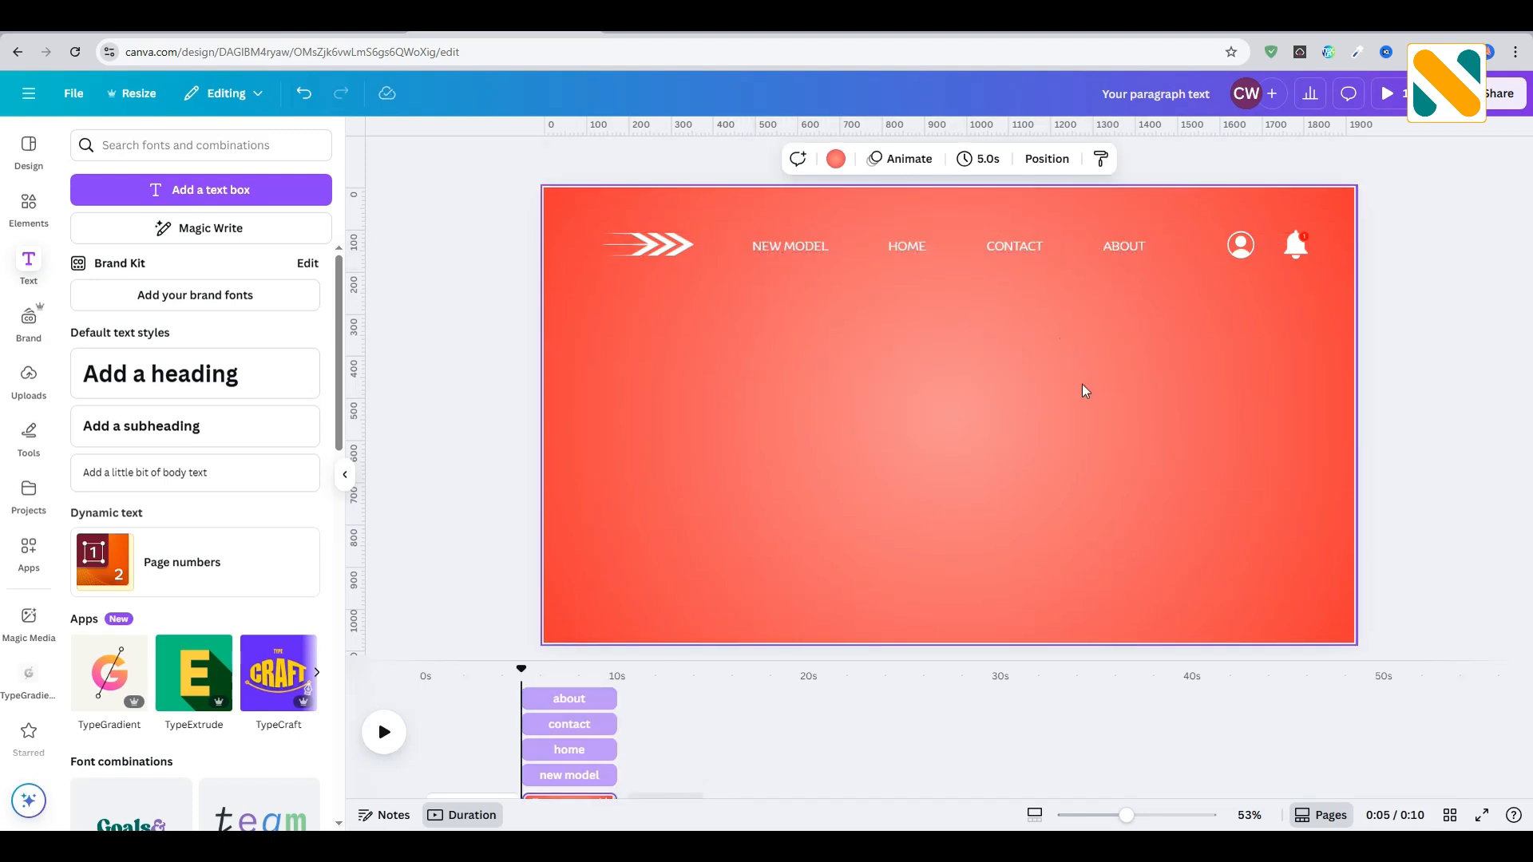
Step: Duplicate the NEW MODEL label to the page's lower left, enlarge it to size 49.6 and make it bold
{"action": "left_click", "coordinate": [796, 249]}
{"action": "left_click_drag", "start_coordinate": [804, 288], "coordinate": [662, 523]}
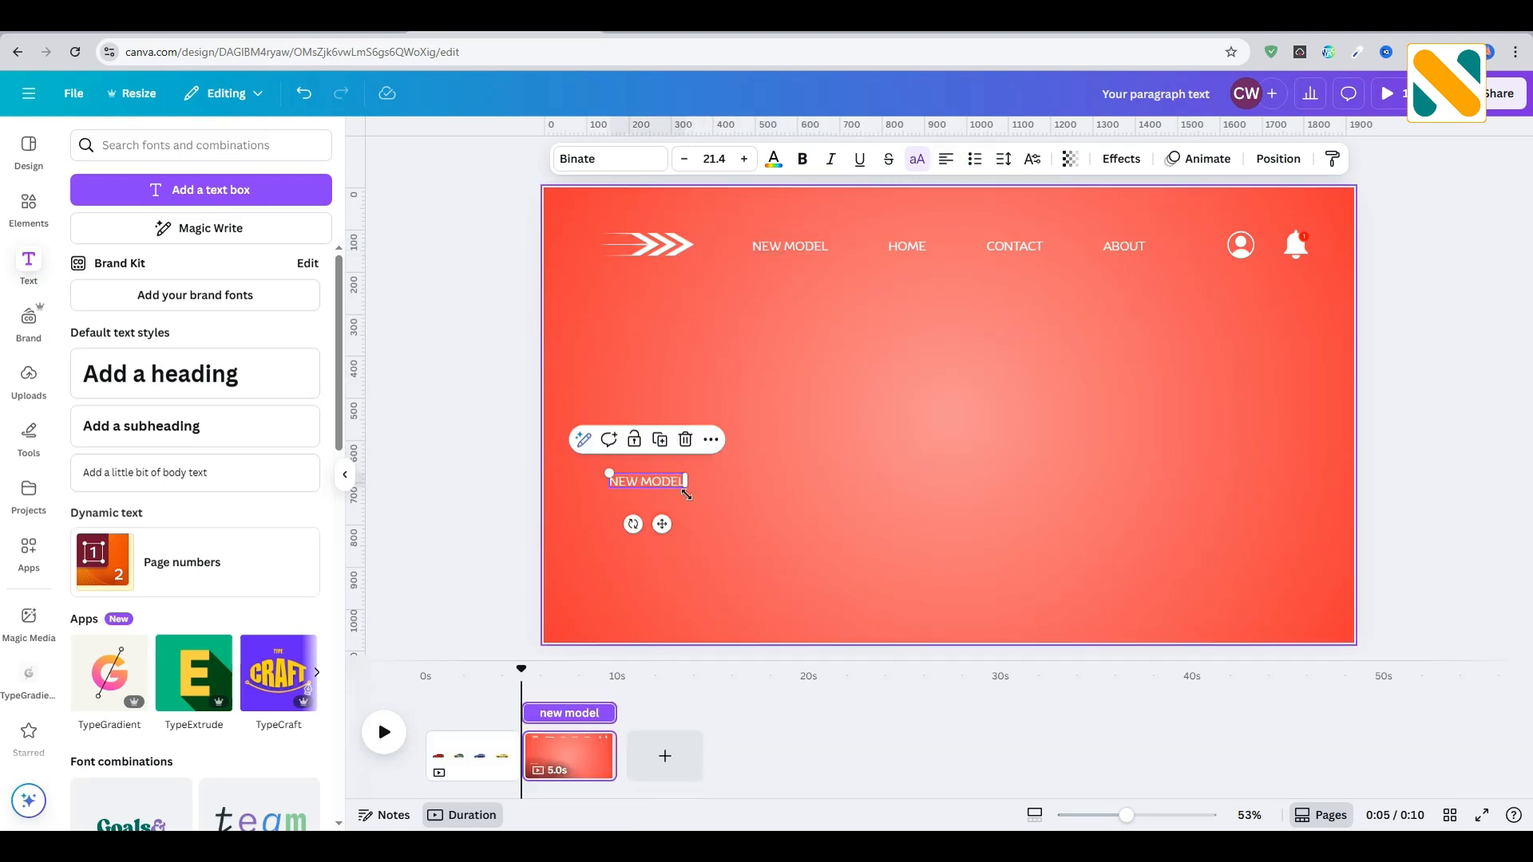
{"action": "mouse_move", "coordinate": [686, 494]}
{"action": "left_mouse_down"}
{"action": "mouse_move", "coordinate": [787, 506]}
{"action": "mouse_move", "coordinate": [711, 491]}
{"action": "mouse_move", "coordinate": [712, 459]}
{"action": "mouse_move", "coordinate": [707, 485]}
{"action": "left_mouse_up"}
{"action": "left_click", "coordinate": [804, 159]}
Step: Change the large bold text to "car model 750s" and shift it slightly up and towards the page's left edge
{"action": "double_click", "coordinate": [708, 484]}
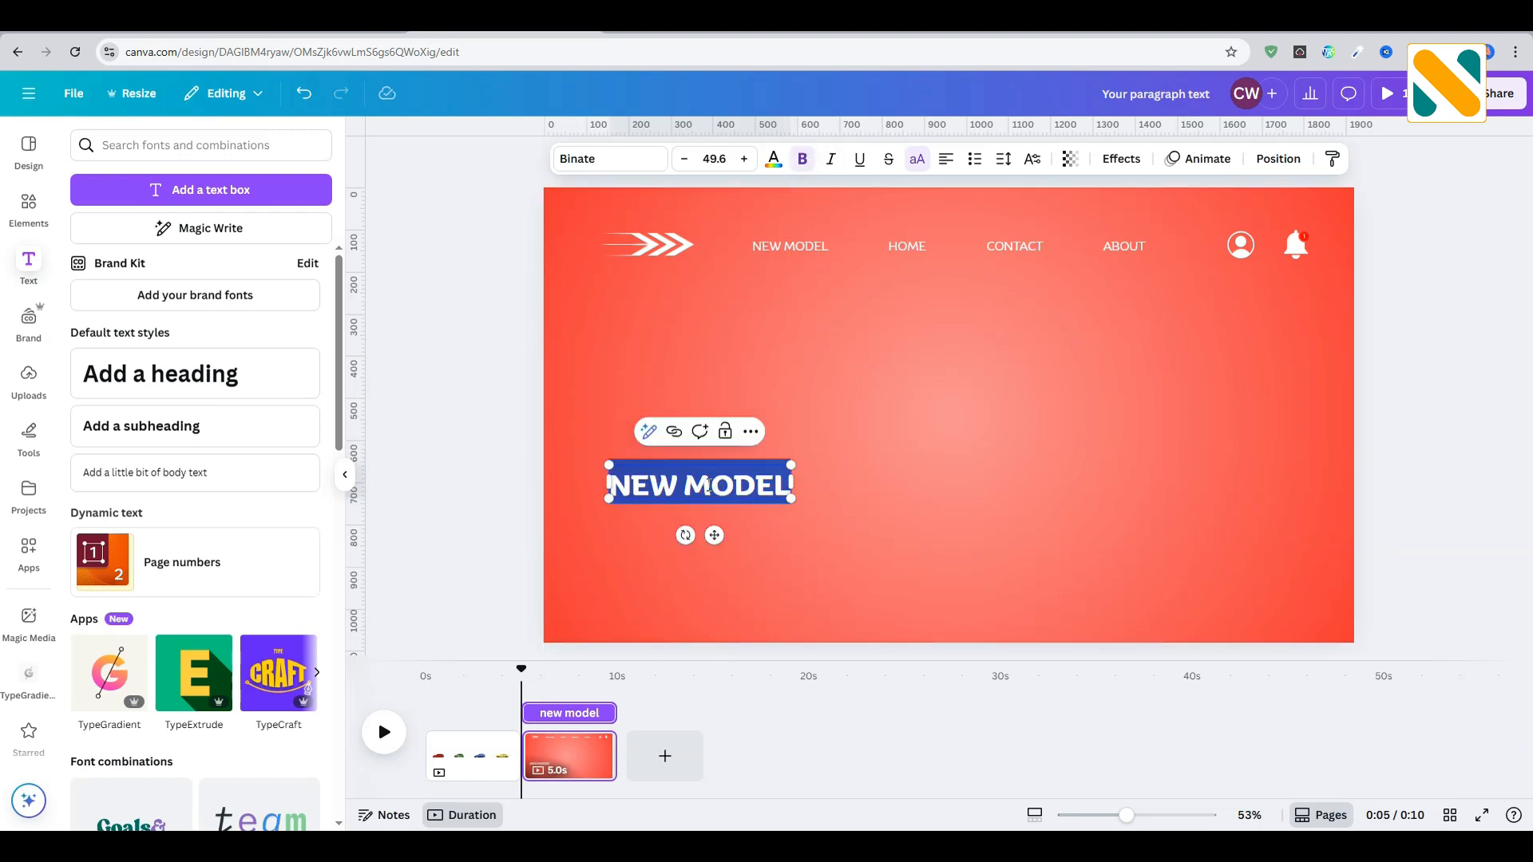
{"action": "type", "text": "car model"}
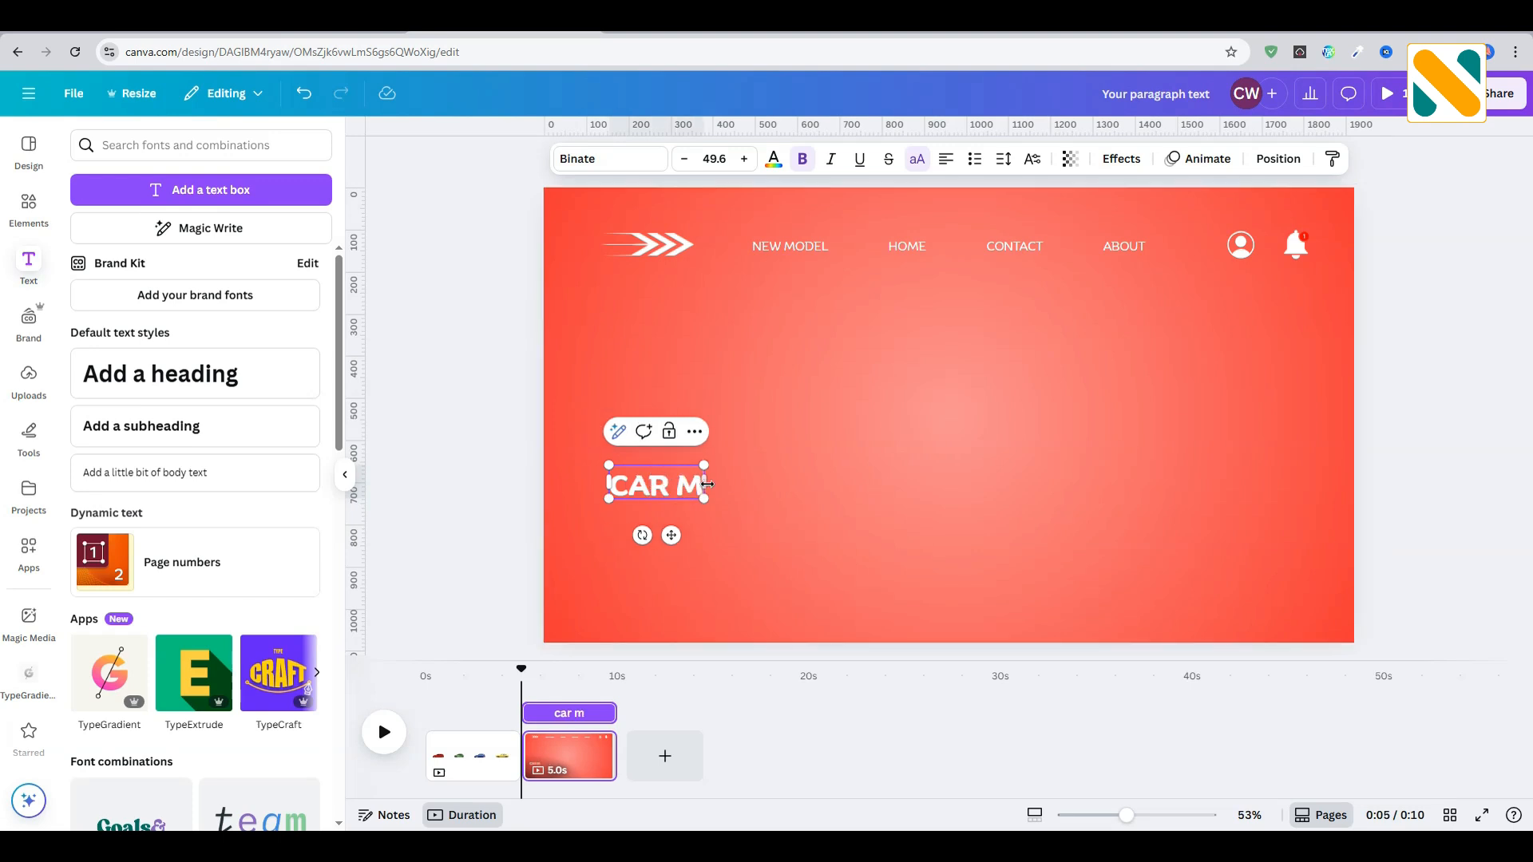
{"action": "type", "text": "750s"}
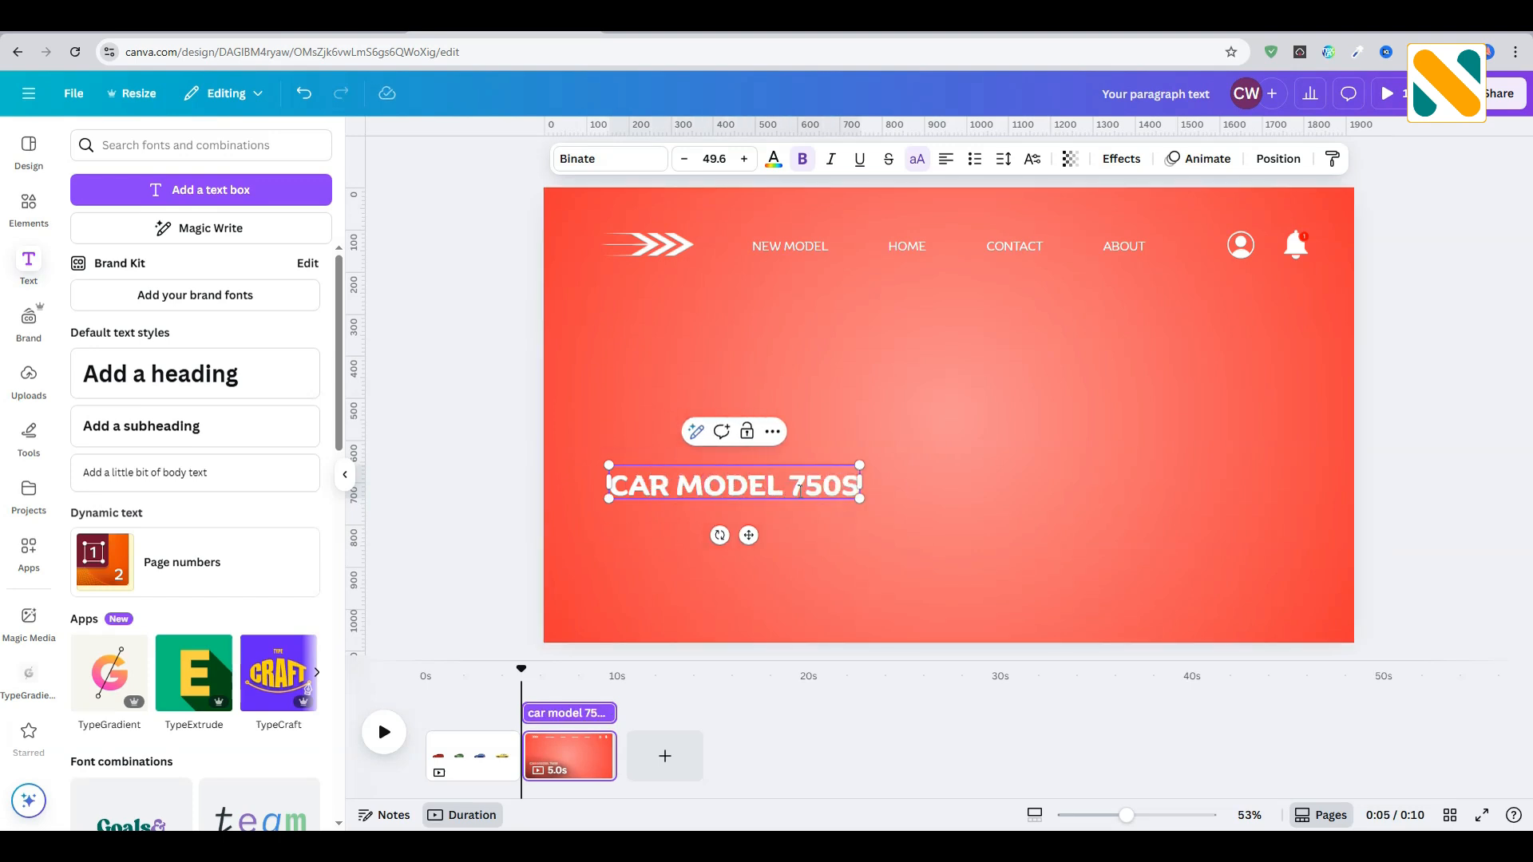
{"action": "left_click", "coordinate": [933, 487]}
{"action": "mouse_move", "coordinate": [698, 481]}
{"action": "left_mouse_down"}
{"action": "mouse_move", "coordinate": [704, 469]}
{"action": "mouse_move", "coordinate": [675, 470]}
{"action": "left_mouse_up"}
Step: Duplicate the header's NEW MODEL label below the large heading, left-align it and change the copy to "model 750s"
{"action": "left_click", "coordinate": [803, 257]}
{"action": "left_click", "coordinate": [798, 244]}
{"action": "left_click", "coordinate": [804, 204]}
{"action": "left_click_drag", "start_coordinate": [794, 253], "coordinate": [624, 518]}
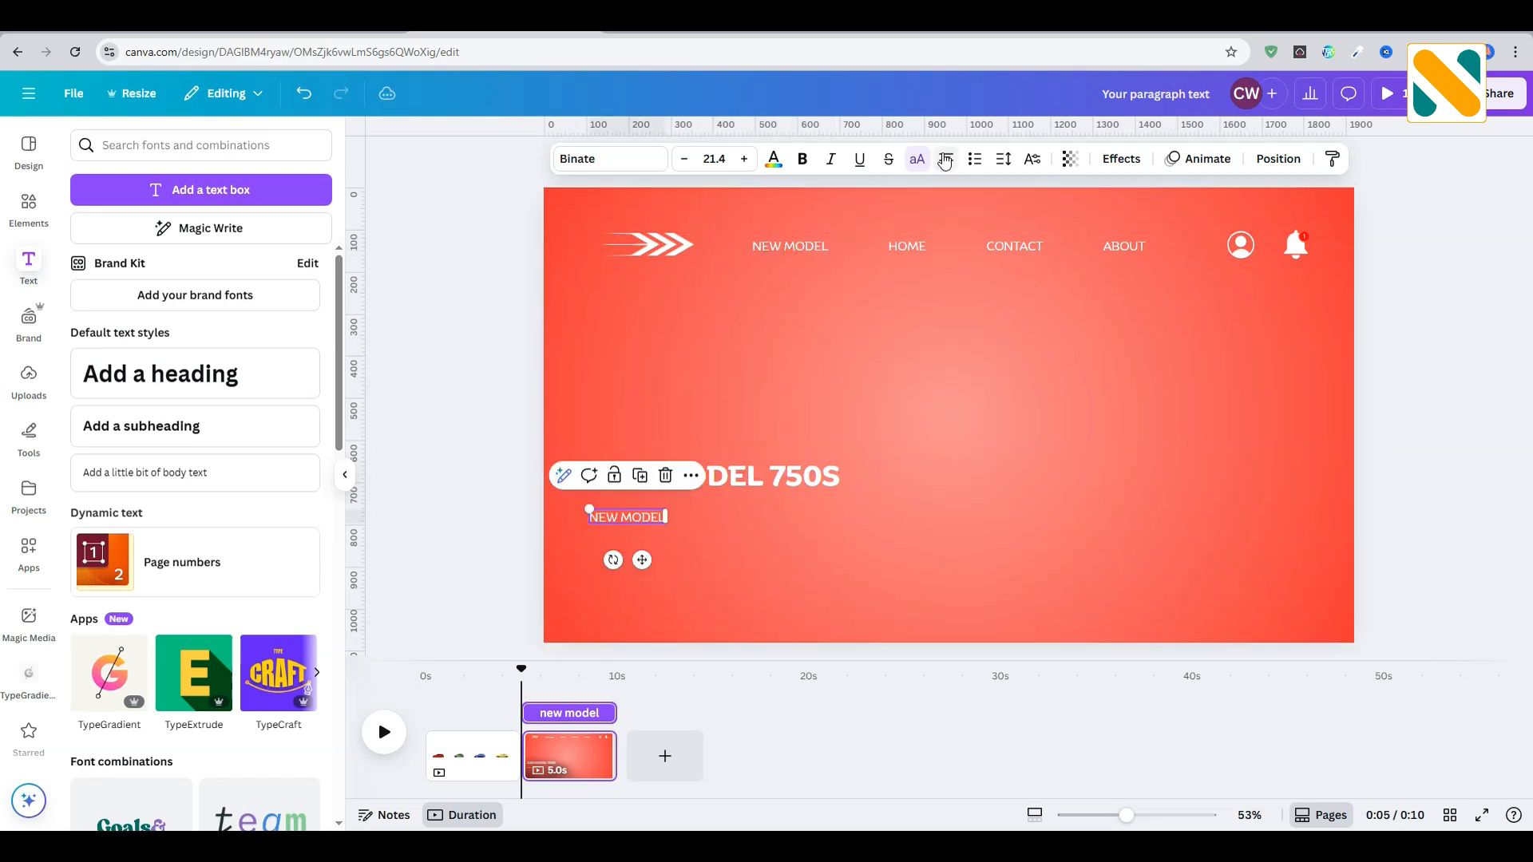
{"action": "double_click", "coordinate": [645, 518]}
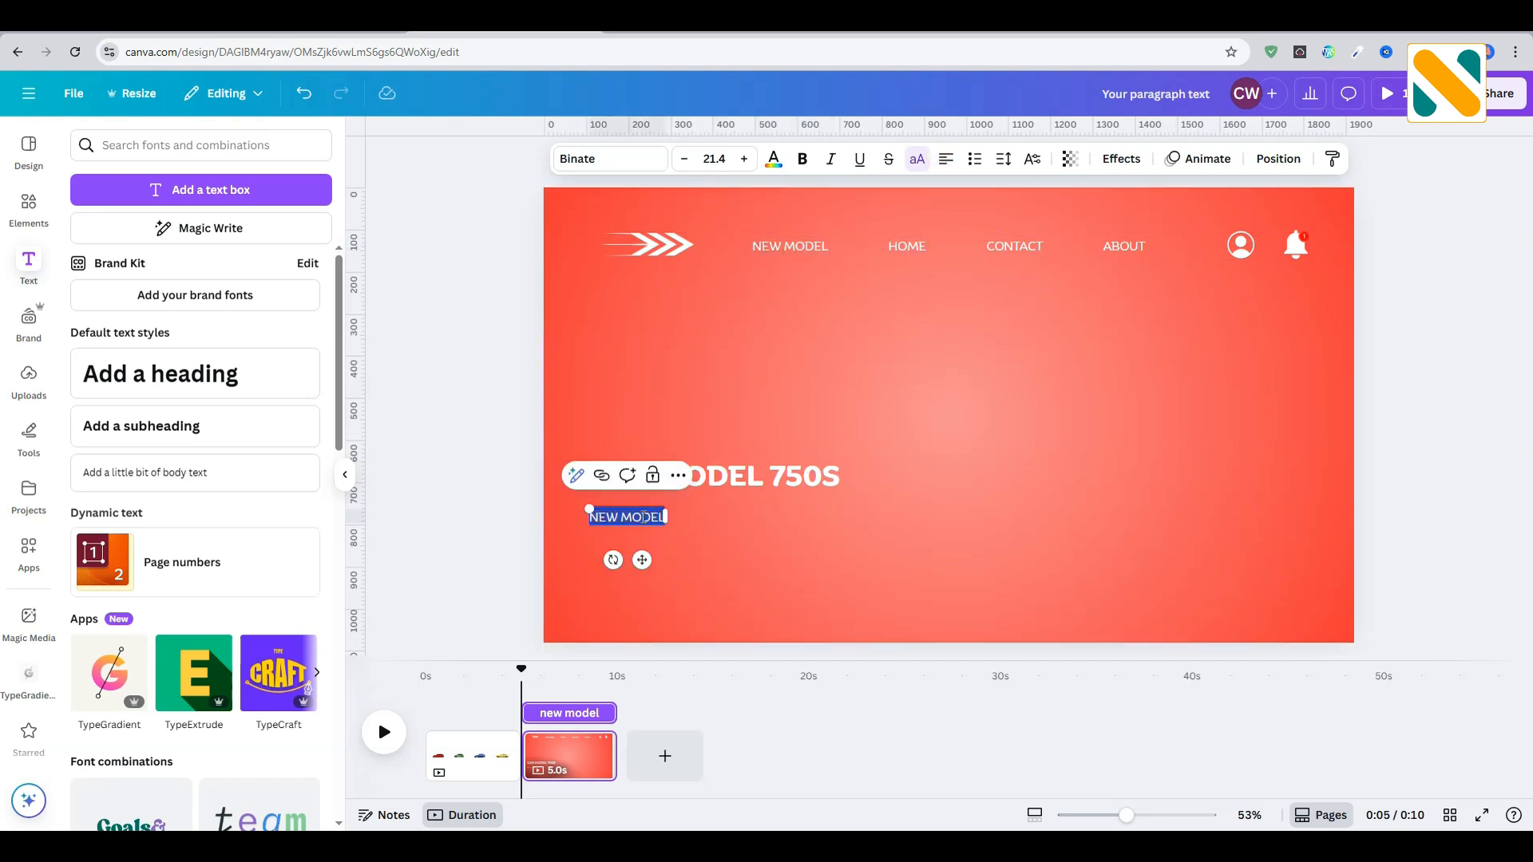
{"action": "type", "text": "model 750"}
{"action": "left_click", "coordinate": [637, 540]}
Step: Duplicate the MODEL 750S line directly below itself and change the copy to "red car"
{"action": "left_click_drag", "start_coordinate": [623, 520], "coordinate": [622, 537]}
{"action": "double_click", "coordinate": [624, 536]}
{"action": "type", "text": "red car"}
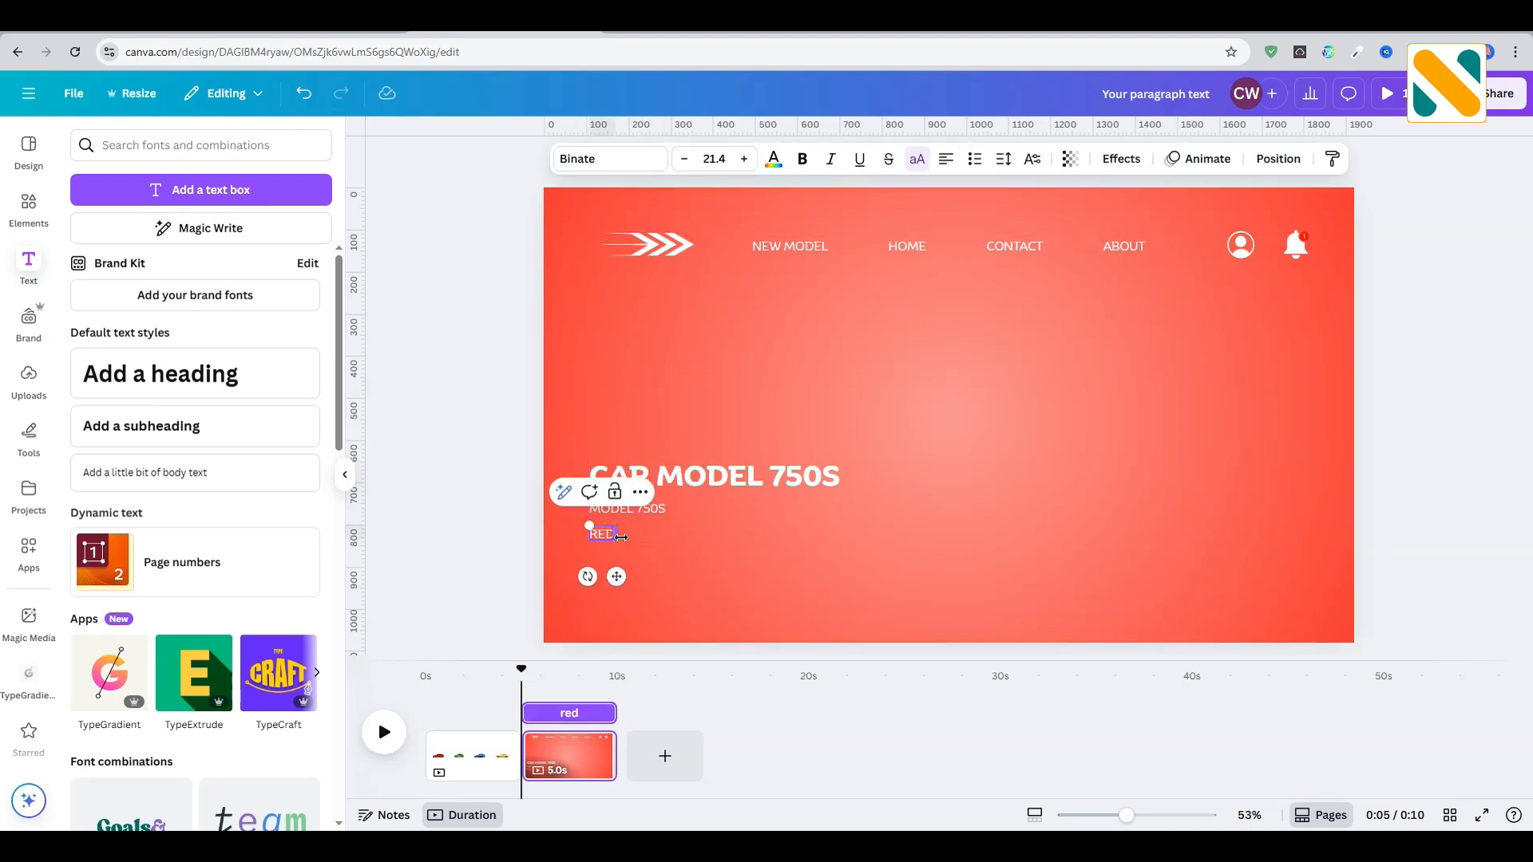
{"action": "key", "text": "Escape"}
Step: Duplicate the RED CAR line below itself and change the copy to "version red"
{"action": "left_click_drag", "start_coordinate": [615, 531], "coordinate": [614, 556]}
{"action": "left_click", "coordinate": [629, 488]}
{"action": "double_click", "coordinate": [615, 557]}
{"action": "type", "text": "version 1"}
{"action": "key", "text": "BackSpace"}
{"action": "type", "text": "red"}
{"action": "left_click", "coordinate": [815, 558]}
Step: Duplicate the VERSION RED line to the page's right side at size 14 and replace it with the copied car description
{"action": "left_click_drag", "start_coordinate": [629, 554], "coordinate": [1216, 485]}
{"action": "left_click", "coordinate": [786, 558]}
{"action": "double_click", "coordinate": [1196, 480]}
{"action": "key", "text": "ctrl+v"}
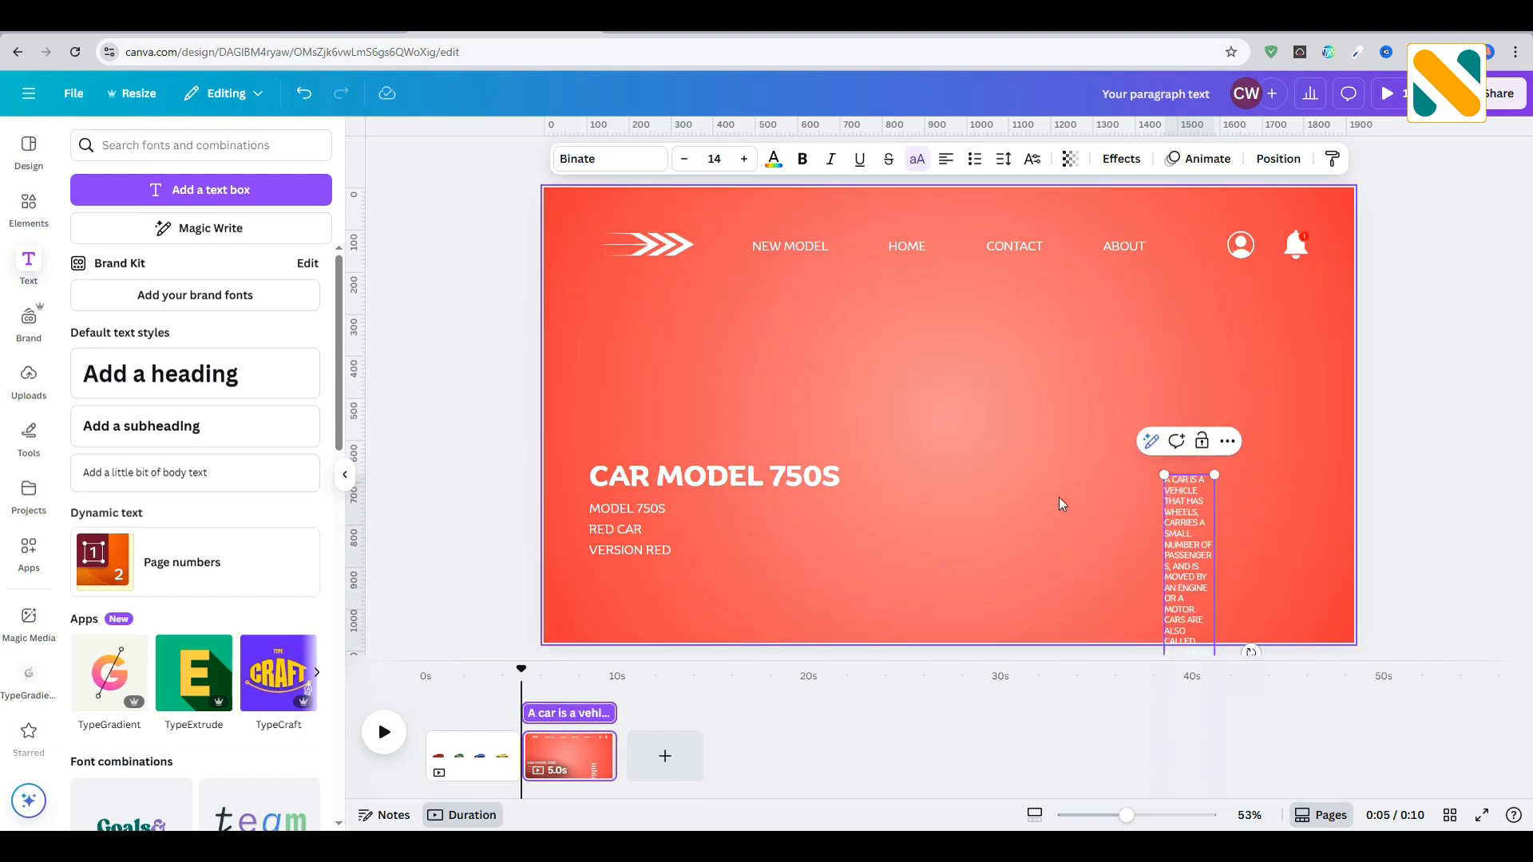
{"action": "left_click", "coordinate": [1120, 504]}
Step: Widen the car description into a five-line block and place it at the lower right, level with the large heading
{"action": "left_click_drag", "start_coordinate": [1188, 569], "coordinate": [997, 473]}
{"action": "left_click_drag", "start_coordinate": [1024, 572], "coordinate": [1253, 461]}
{"action": "left_click", "coordinate": [1217, 450]}
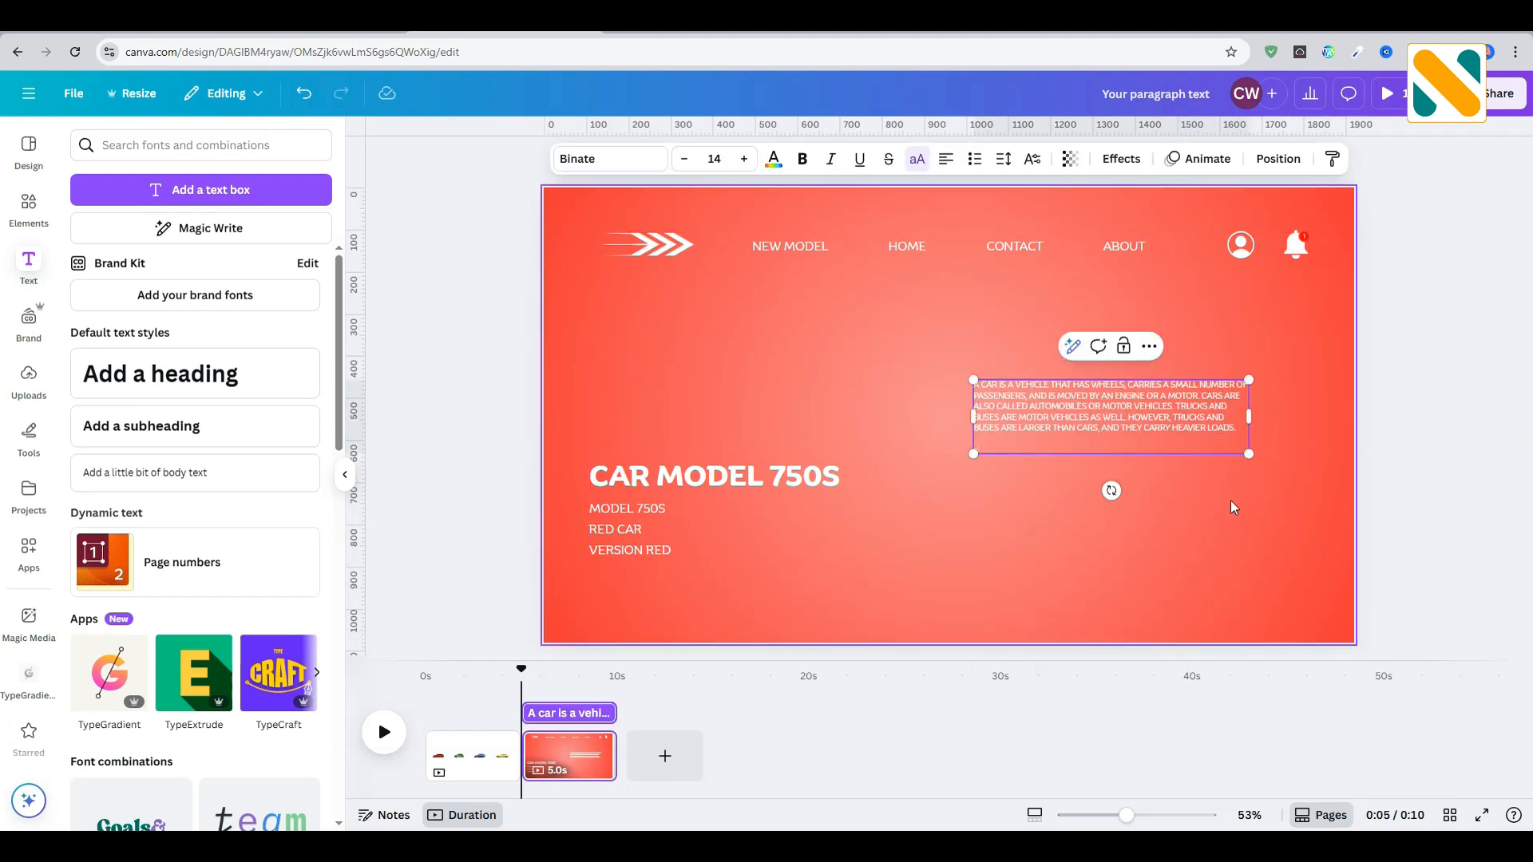
{"action": "left_click", "coordinate": [1199, 415]}
{"action": "left_click_drag", "start_coordinate": [1199, 415], "coordinate": [1262, 506]}
{"action": "left_click", "coordinate": [1195, 575]}
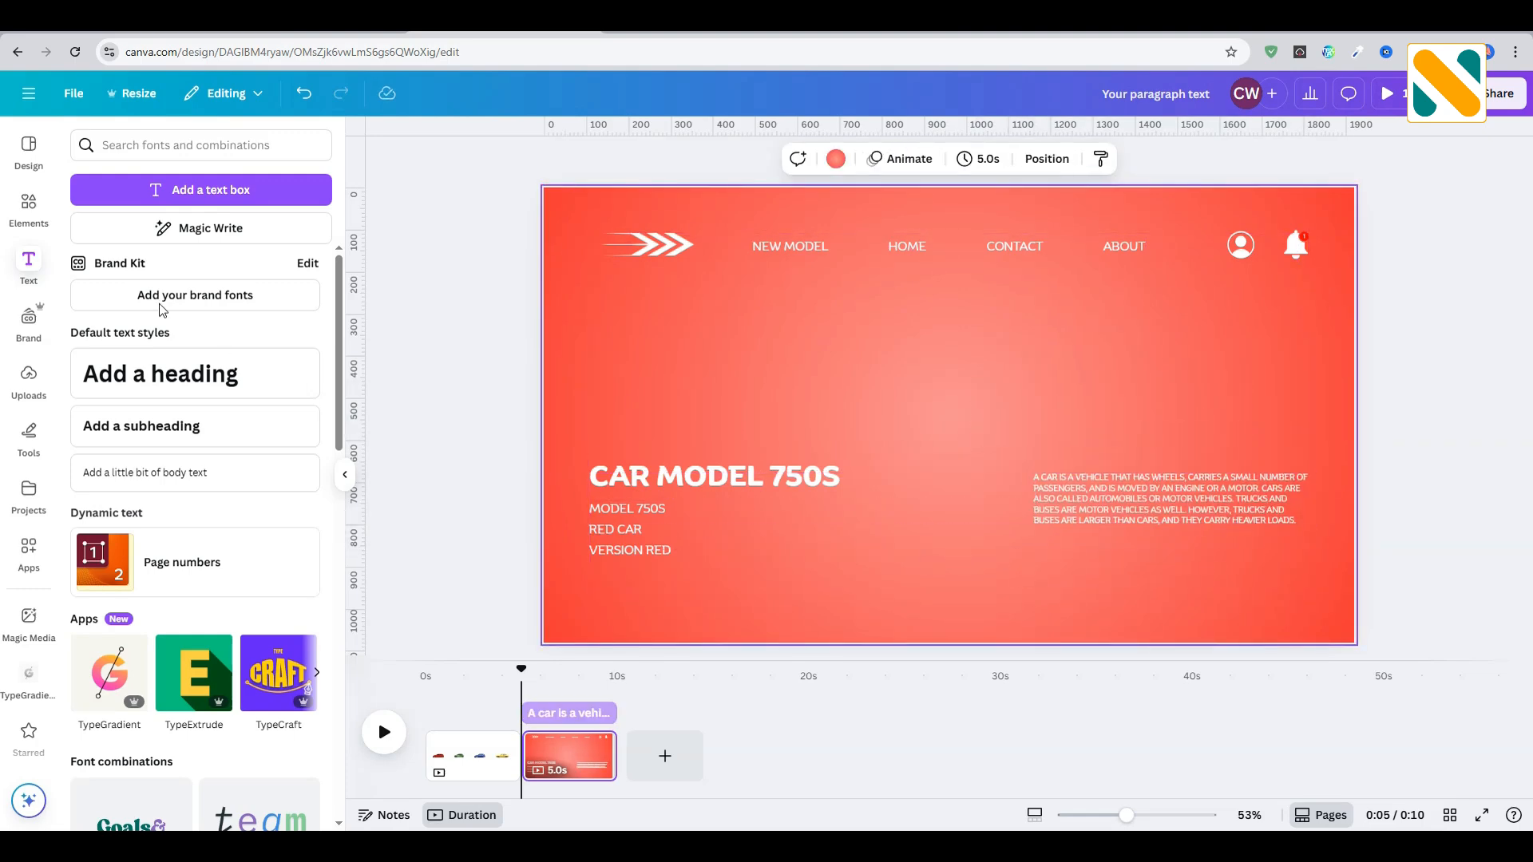
Step: Search the graphics for "arrow button" and add the black outlined circle with the right-pointing arrow
{"action": "left_click", "coordinate": [30, 206]}
{"action": "type", "text": "a"}
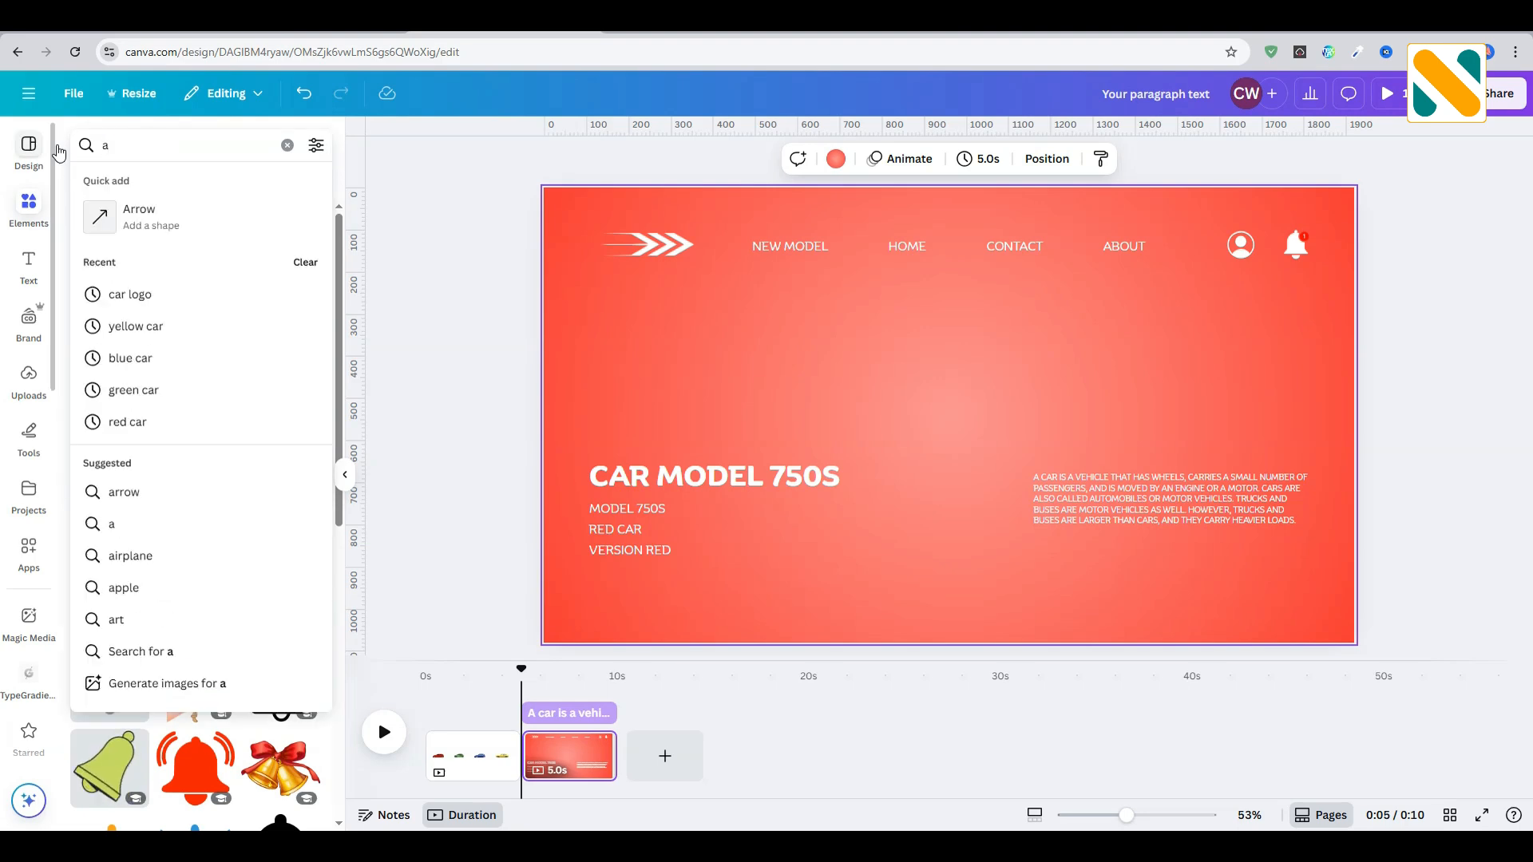
{"action": "type", "text": "rrow button"}
{"action": "key", "text": "Return"}
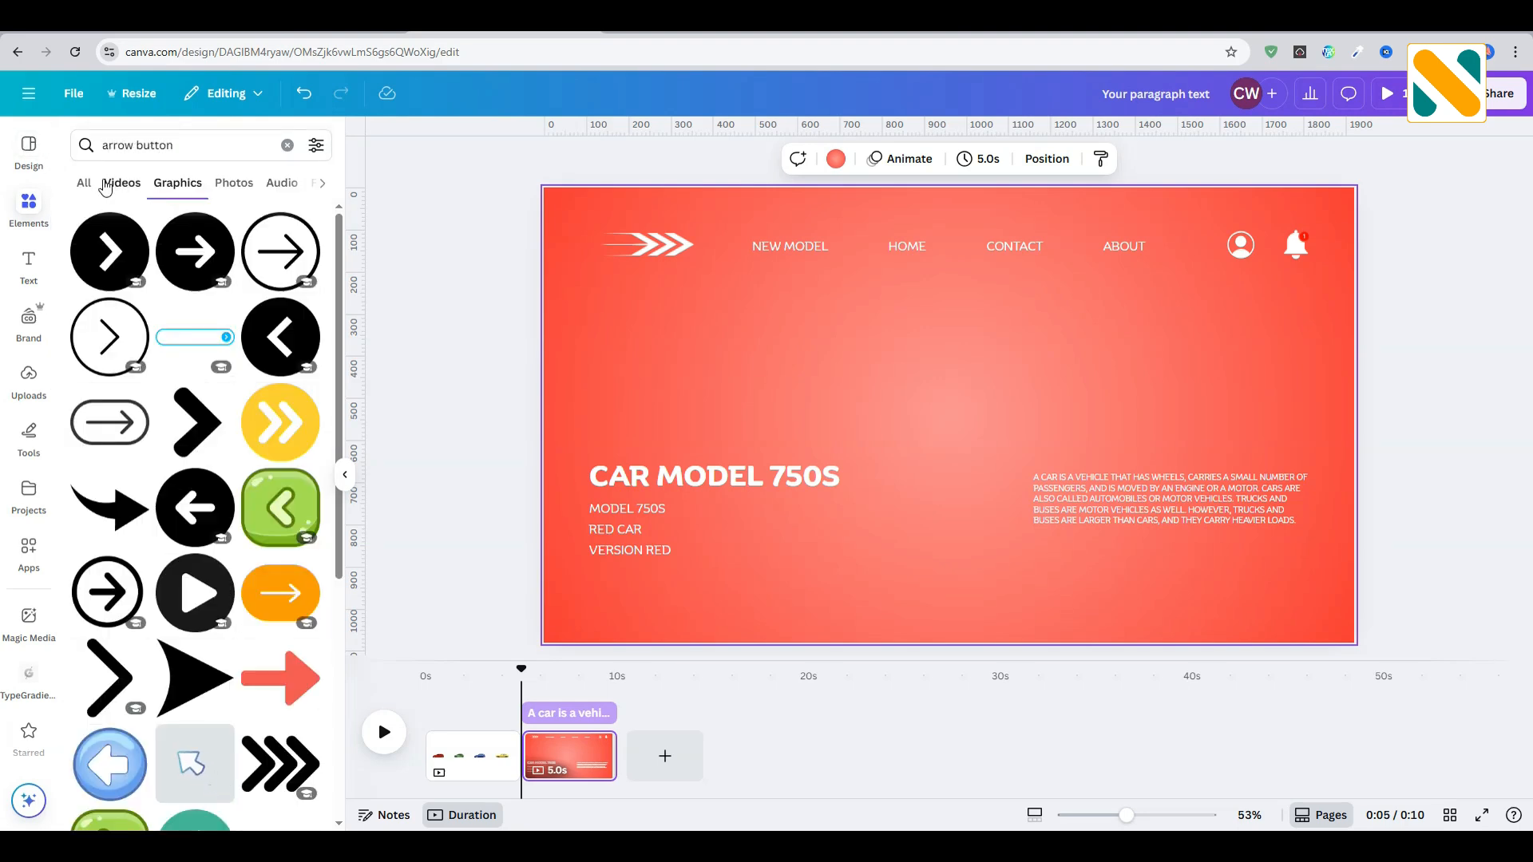
{"action": "left_click", "coordinate": [280, 254]}
Step: Recolour the arrow button white, shrink it below the description and duplicate it alongside
{"action": "left_click", "coordinate": [799, 160]}
{"action": "left_click", "coordinate": [311, 651]}
{"action": "left_click_drag", "start_coordinate": [858, 324], "coordinate": [1071, 564]}
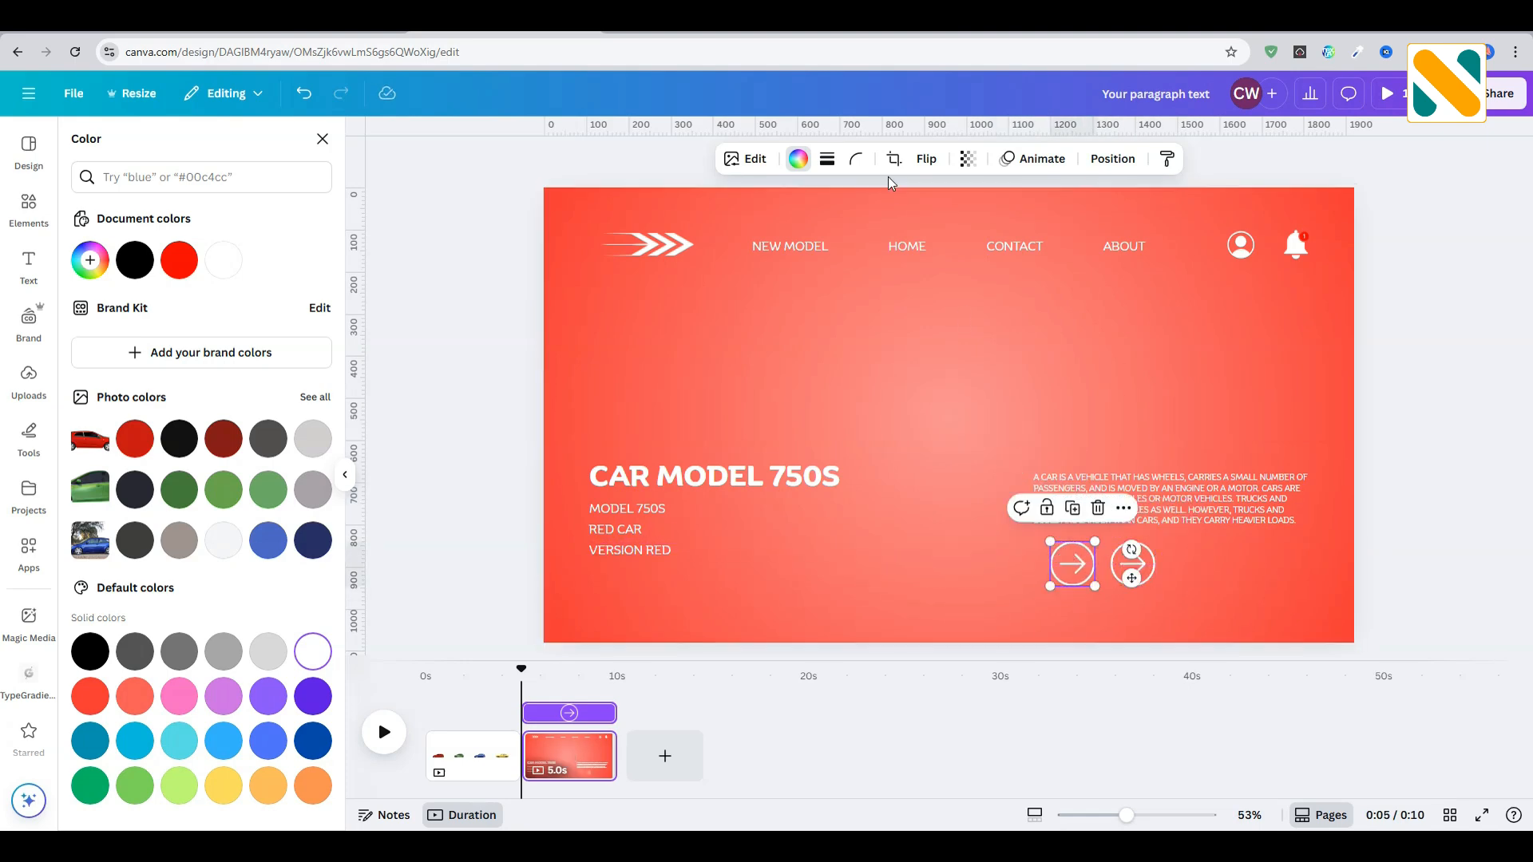
Step: Flip the left arrow button horizontally, then shrink both arrows and align them with the description's left edge
{"action": "left_click", "coordinate": [926, 159]}
{"action": "left_click", "coordinate": [945, 210]}
{"action": "left_click", "coordinate": [1132, 569], "text": "shift"}
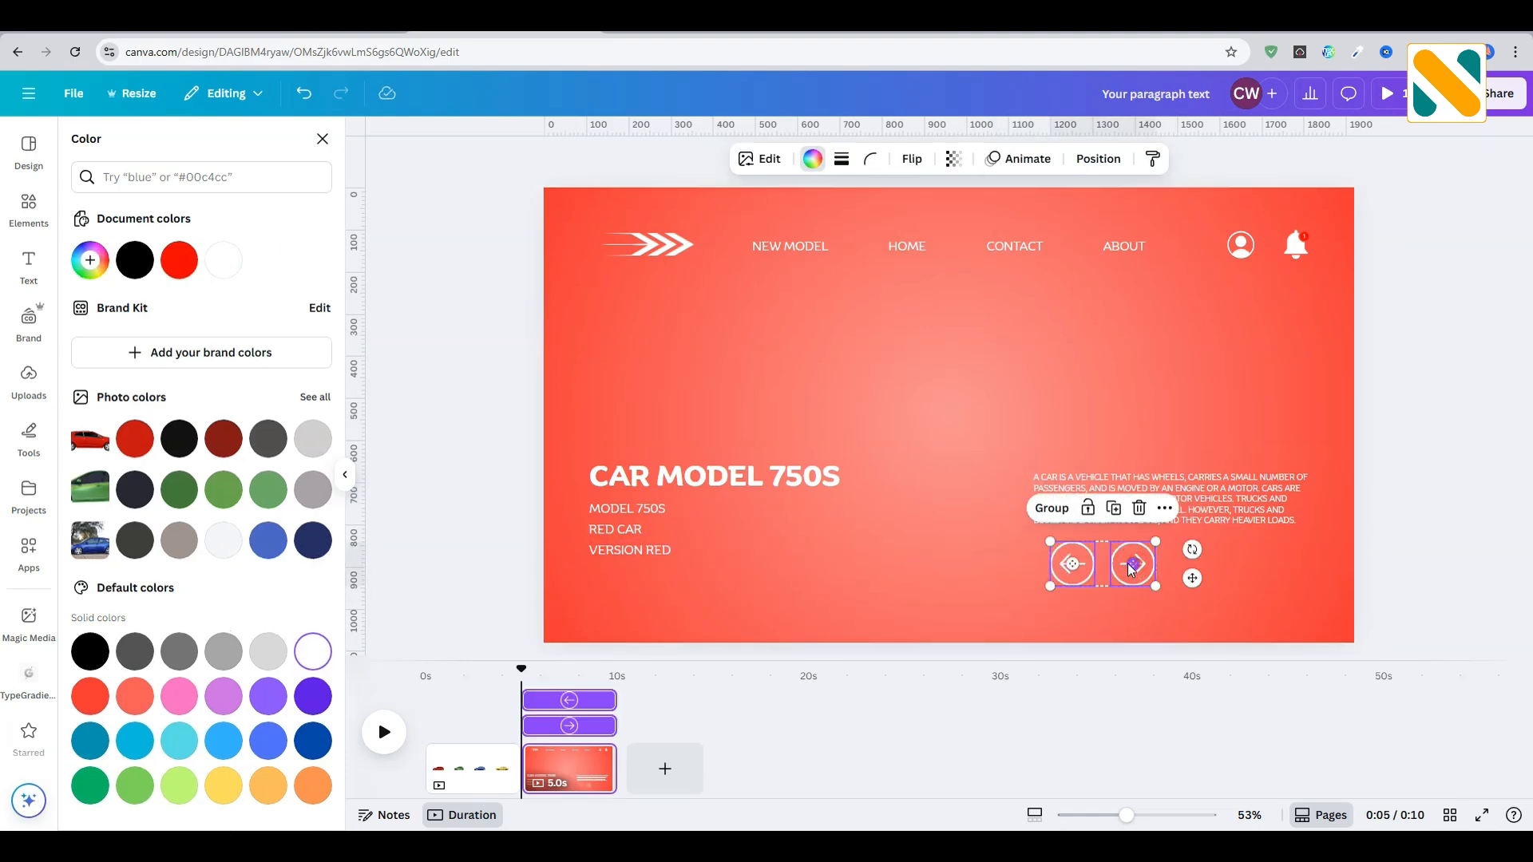
{"action": "left_click_drag", "start_coordinate": [1118, 569], "coordinate": [1107, 564]}
{"action": "left_click", "coordinate": [1118, 585]}
{"action": "left_click", "coordinate": [1225, 590]}
Step: Turn off the description's uppercase, enlarge it to size 17 and nudge it and the large heading into place
{"action": "left_click", "coordinate": [1195, 513]}
{"action": "left_click", "coordinate": [917, 159]}
{"action": "left_click", "coordinate": [993, 415]}
{"action": "left_click", "coordinate": [1116, 501]}
{"action": "left_click_drag", "start_coordinate": [1310, 503], "coordinate": [1310, 537]}
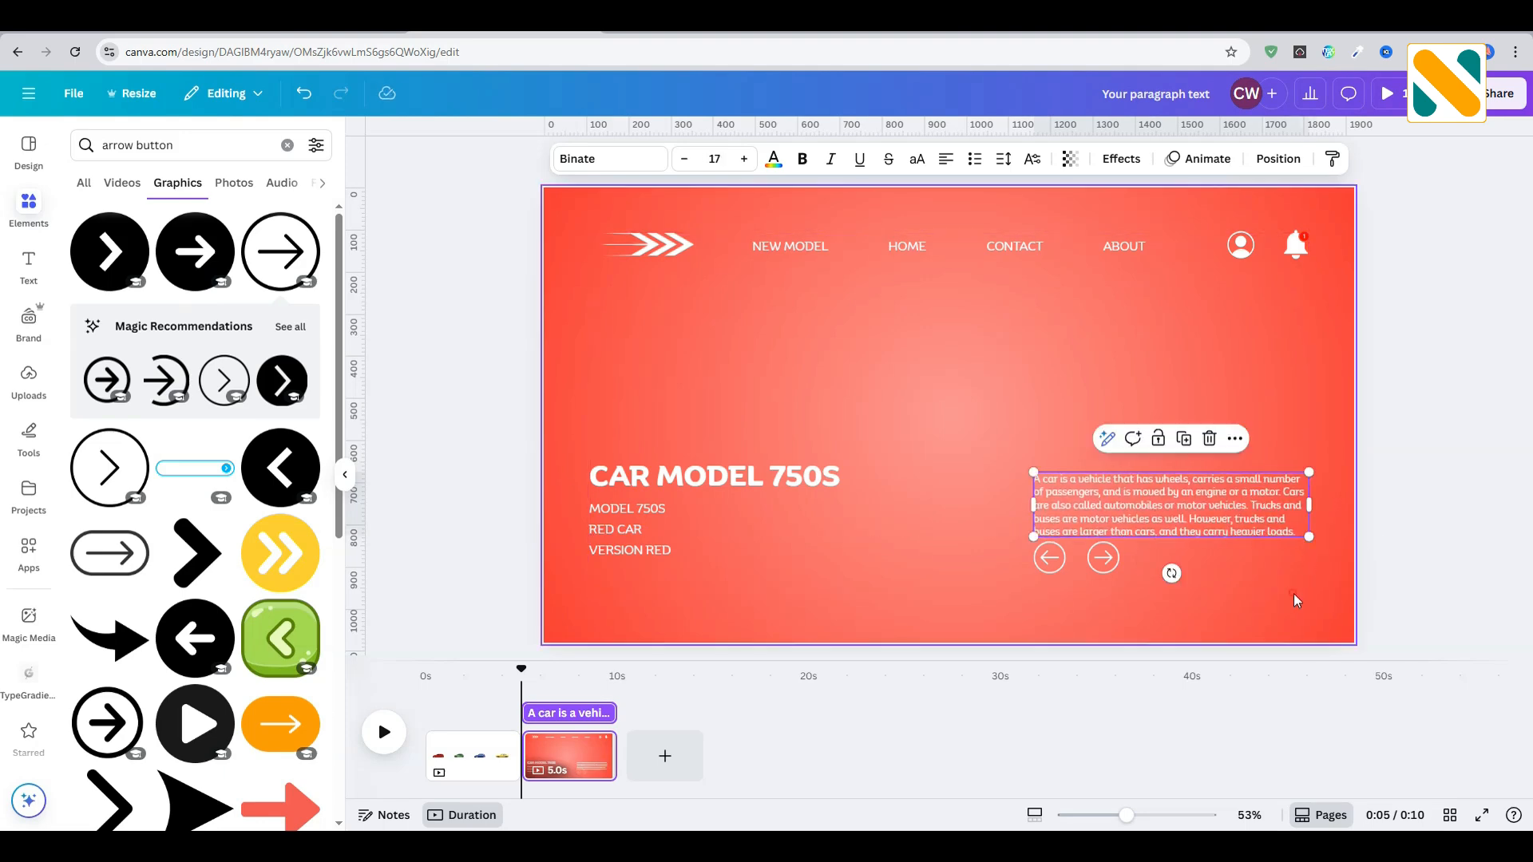
{"action": "left_click", "coordinate": [1213, 588]}
{"action": "left_click_drag", "start_coordinate": [645, 477], "coordinate": [645, 481]}
{"action": "left_click", "coordinate": [799, 577]}
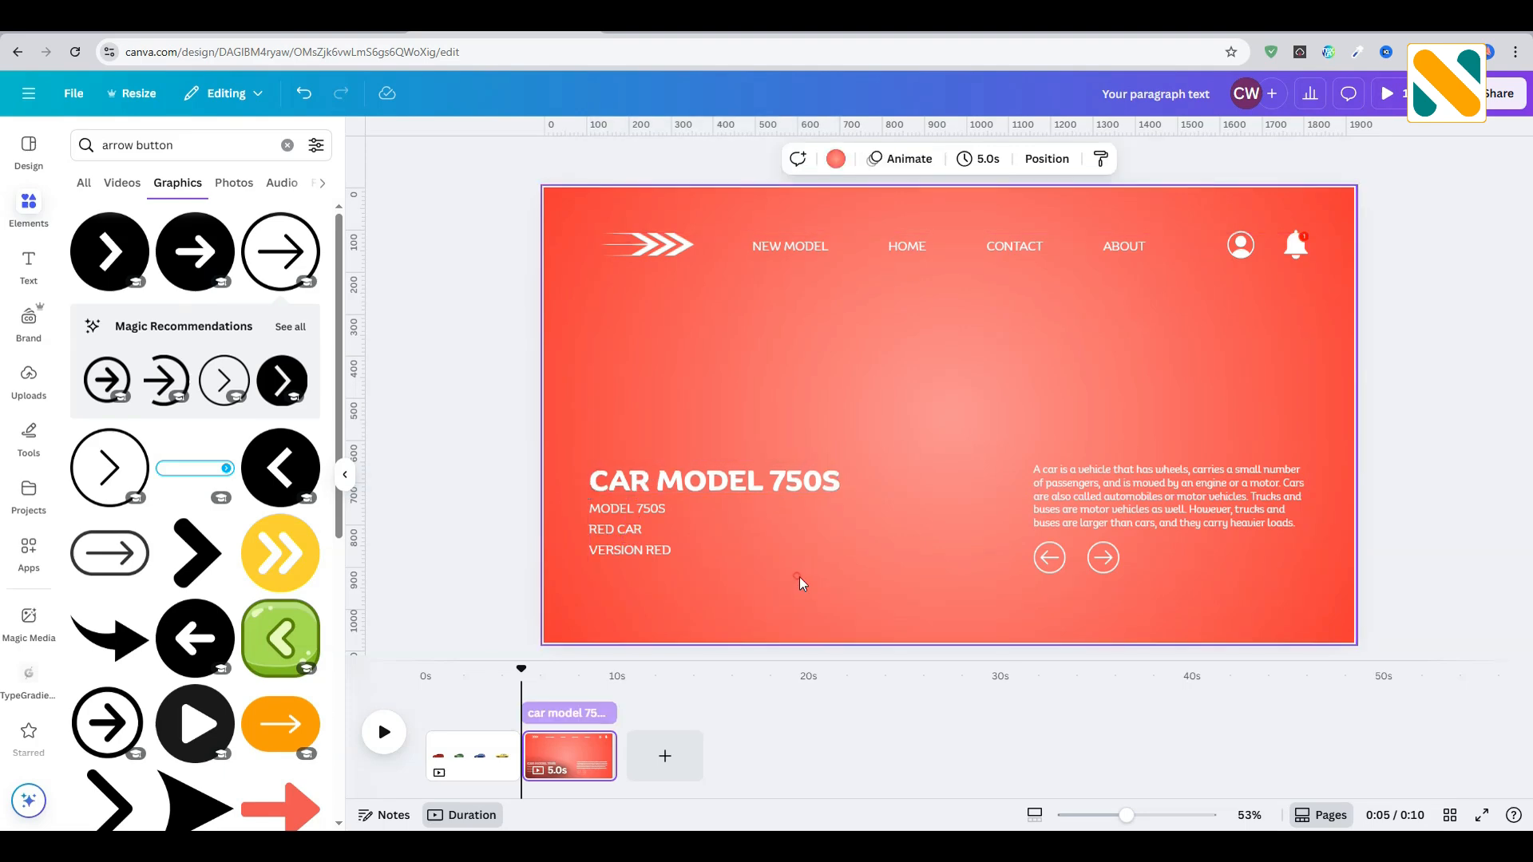
Step: Add a red circle shape and shrink it to a small dot above the end of the large heading
{"action": "left_click", "coordinate": [285, 146]}
{"action": "scroll", "coordinate": [245, 614], "scroll_direction": "down", "scroll_amount": 6}
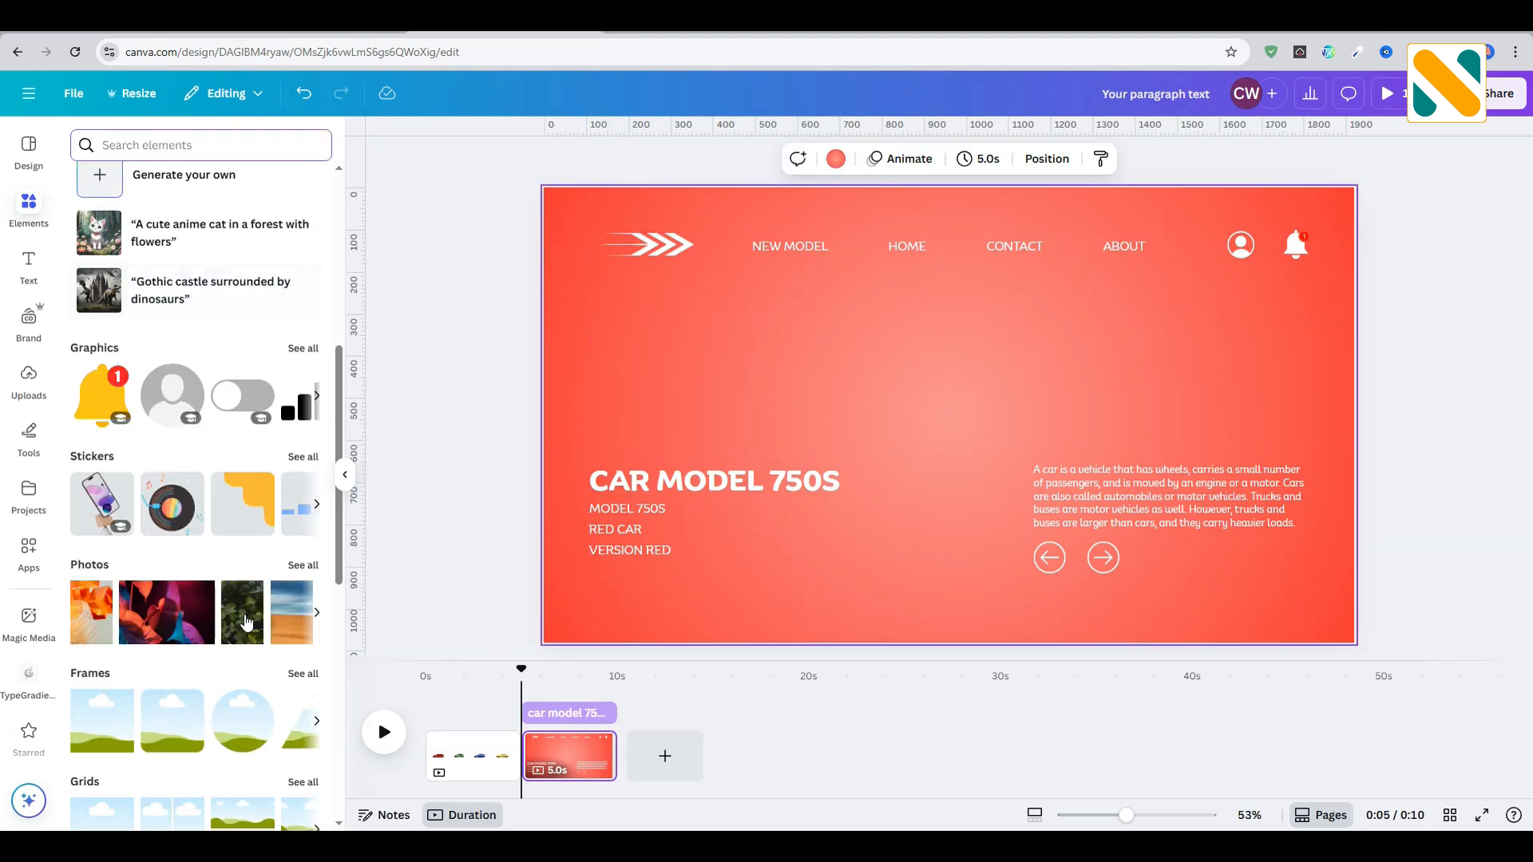
{"action": "scroll", "coordinate": [247, 616], "scroll_direction": "down", "scroll_amount": 5}
{"action": "left_click", "coordinate": [290, 524]}
{"action": "left_click", "coordinate": [438, 360]}
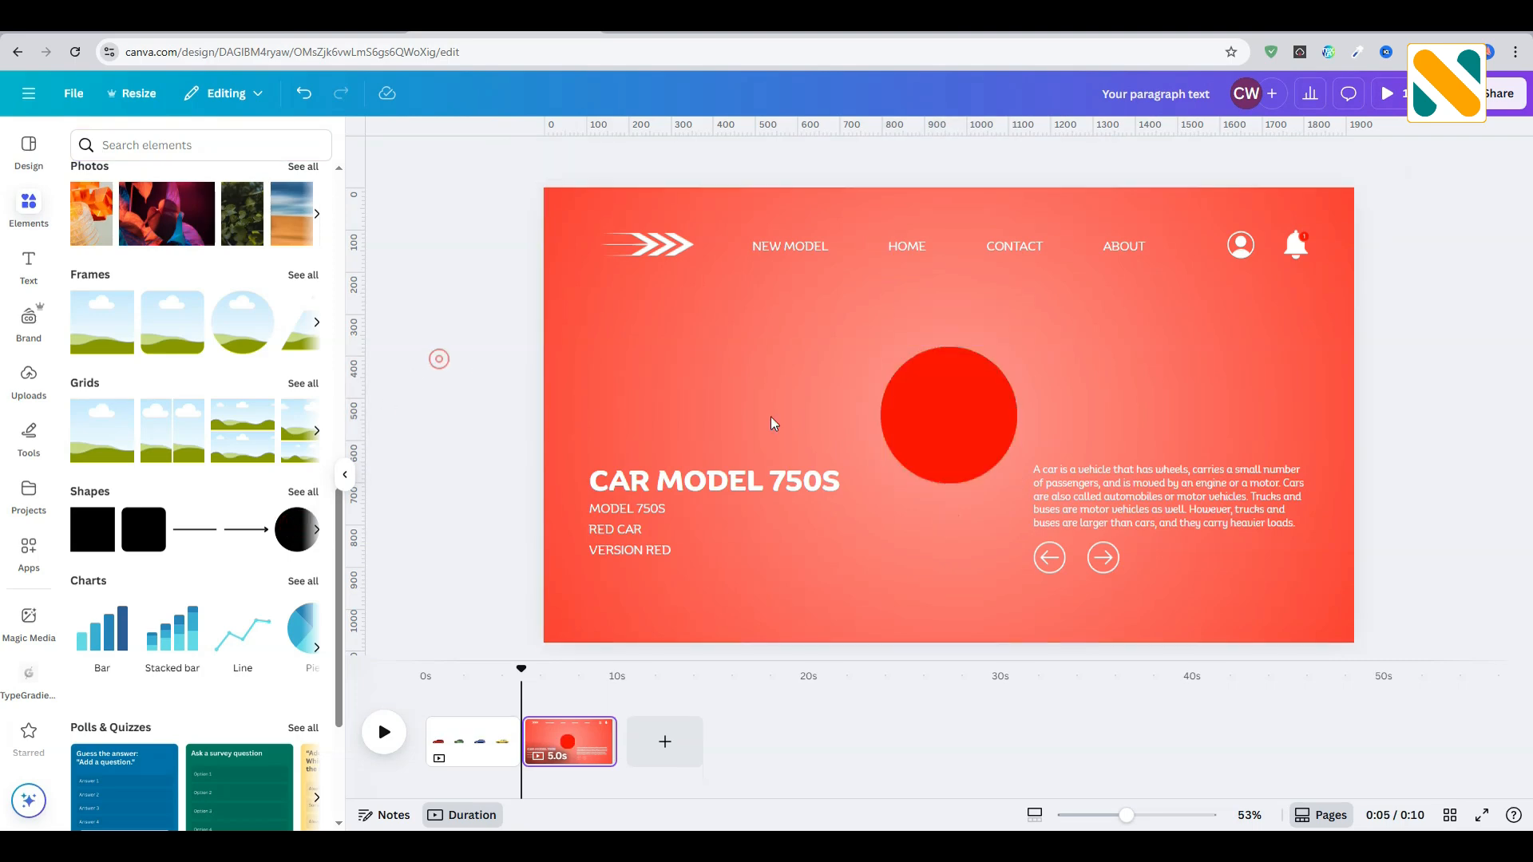
{"action": "left_click", "coordinate": [919, 419]}
{"action": "left_click_drag", "start_coordinate": [1015, 480], "coordinate": [847, 368]}
Step: Duplicate the red dot into an evenly spaced horizontal row of four dots
{"action": "left_click", "coordinate": [835, 339]}
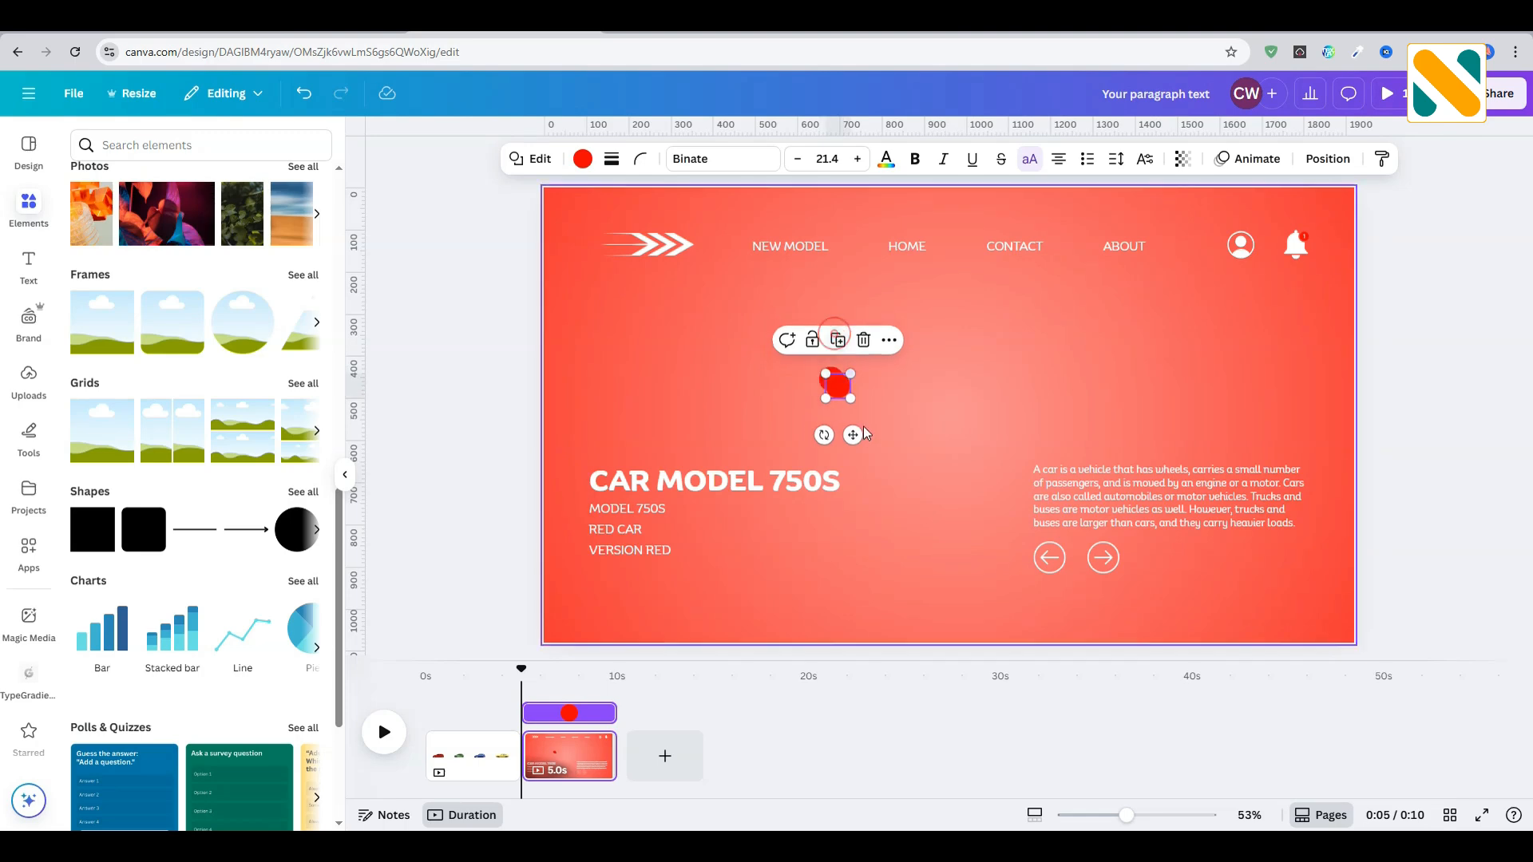
{"action": "left_click_drag", "start_coordinate": [851, 436], "coordinate": [889, 431]}
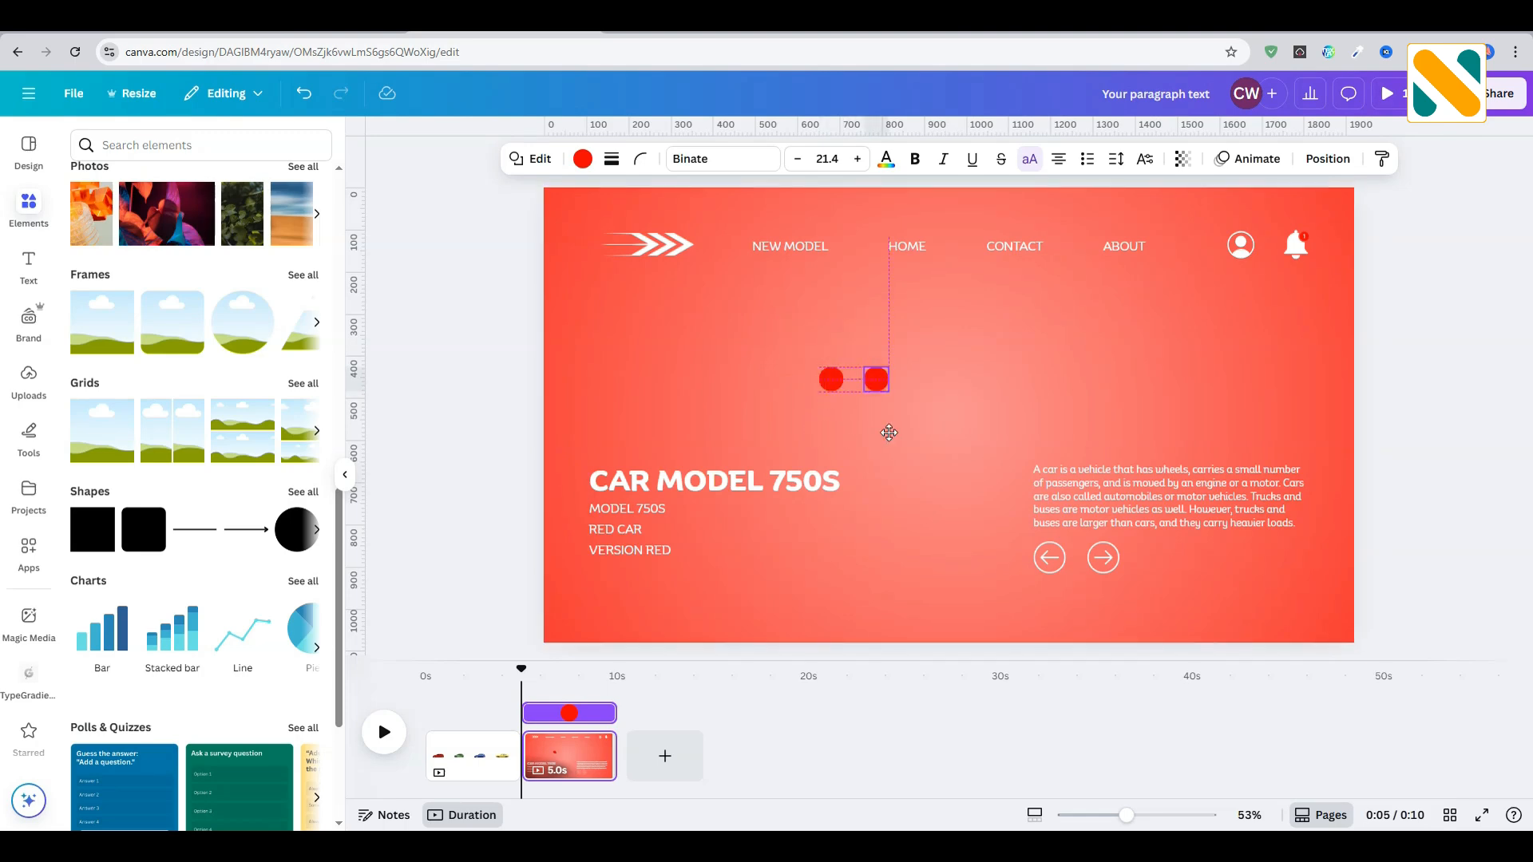
{"action": "left_click", "coordinate": [876, 333]}
{"action": "left_click_drag", "start_coordinate": [937, 429], "coordinate": [990, 424]}
{"action": "left_click", "coordinate": [926, 332]}
{"action": "left_click", "coordinate": [876, 379]}
{"action": "left_click", "coordinate": [910, 445]}
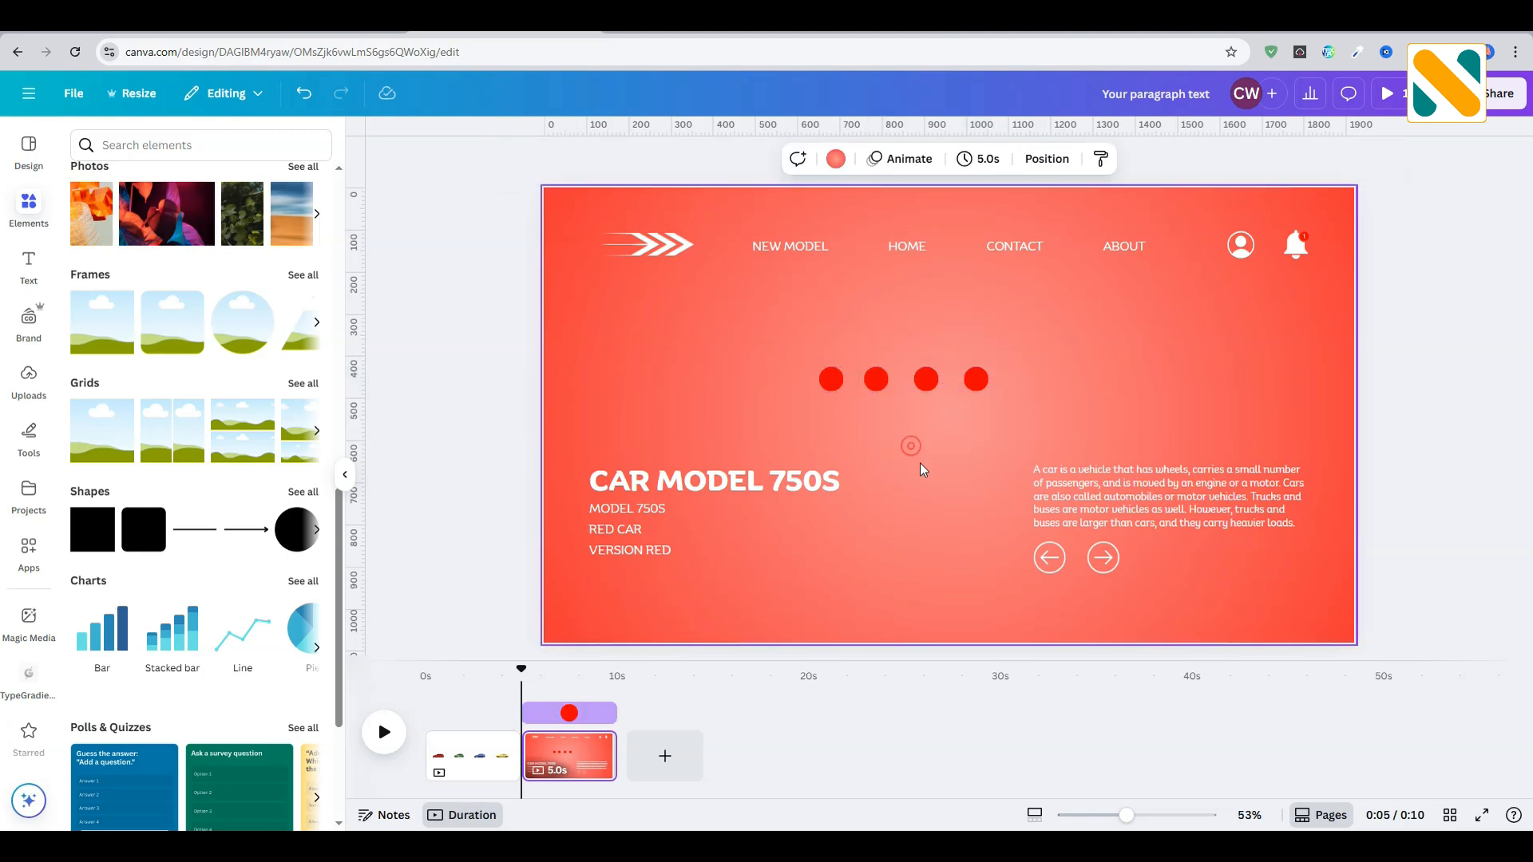
{"action": "left_click_drag", "start_coordinate": [927, 384], "coordinate": [877, 381]}
{"action": "left_click_drag", "start_coordinate": [975, 379], "coordinate": [963, 379]}
Step: Recolour the second dot green, the third dark blue and the fourth yellow
{"action": "left_click", "coordinate": [878, 381]}
{"action": "left_click", "coordinate": [582, 162]}
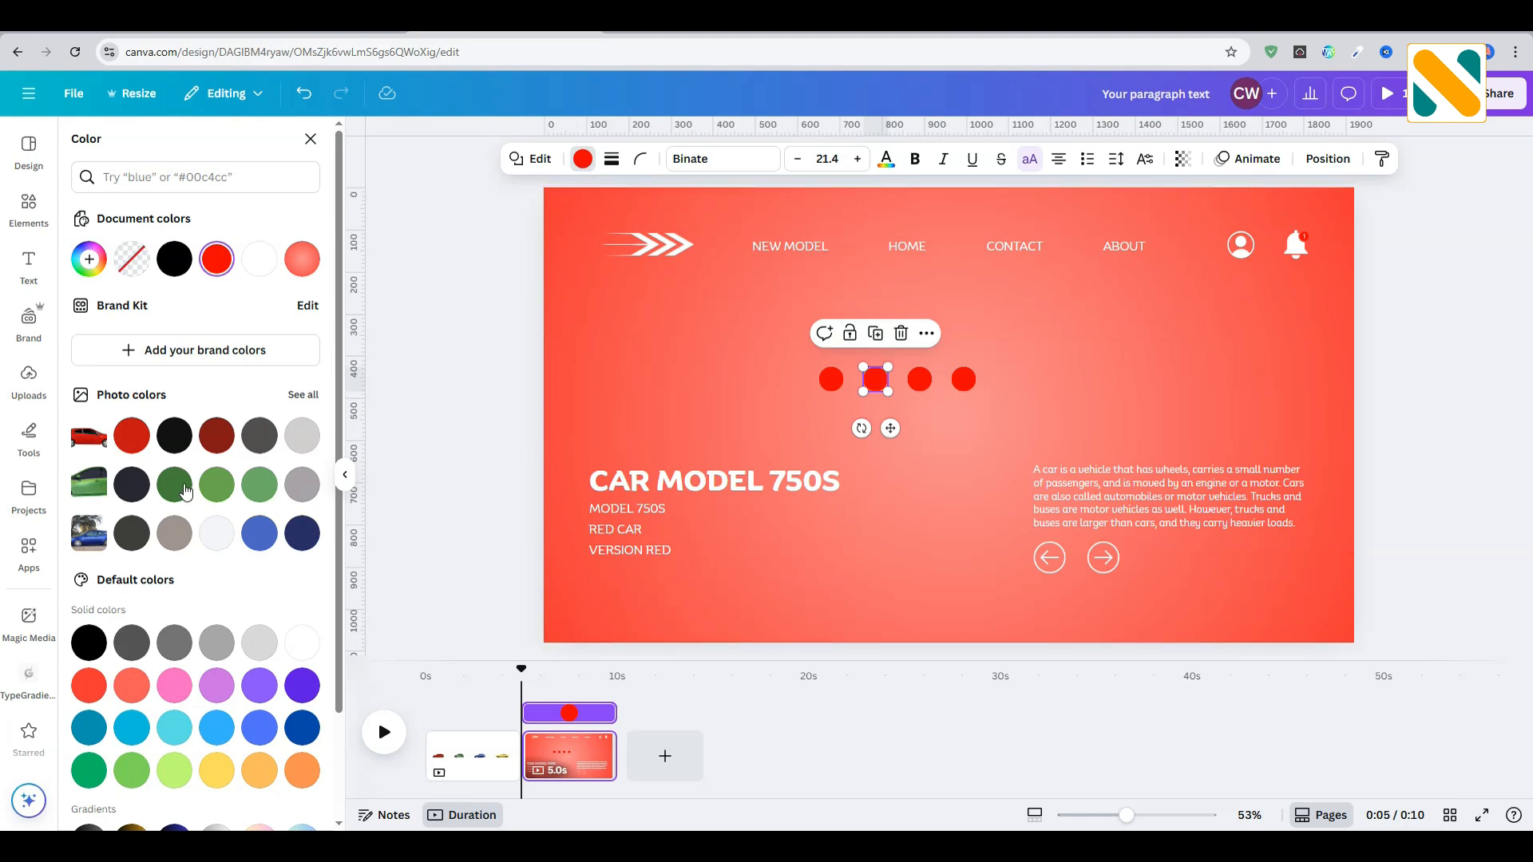
{"action": "left_click", "coordinate": [91, 765]}
{"action": "left_click", "coordinate": [918, 380]}
{"action": "left_click", "coordinate": [302, 727]}
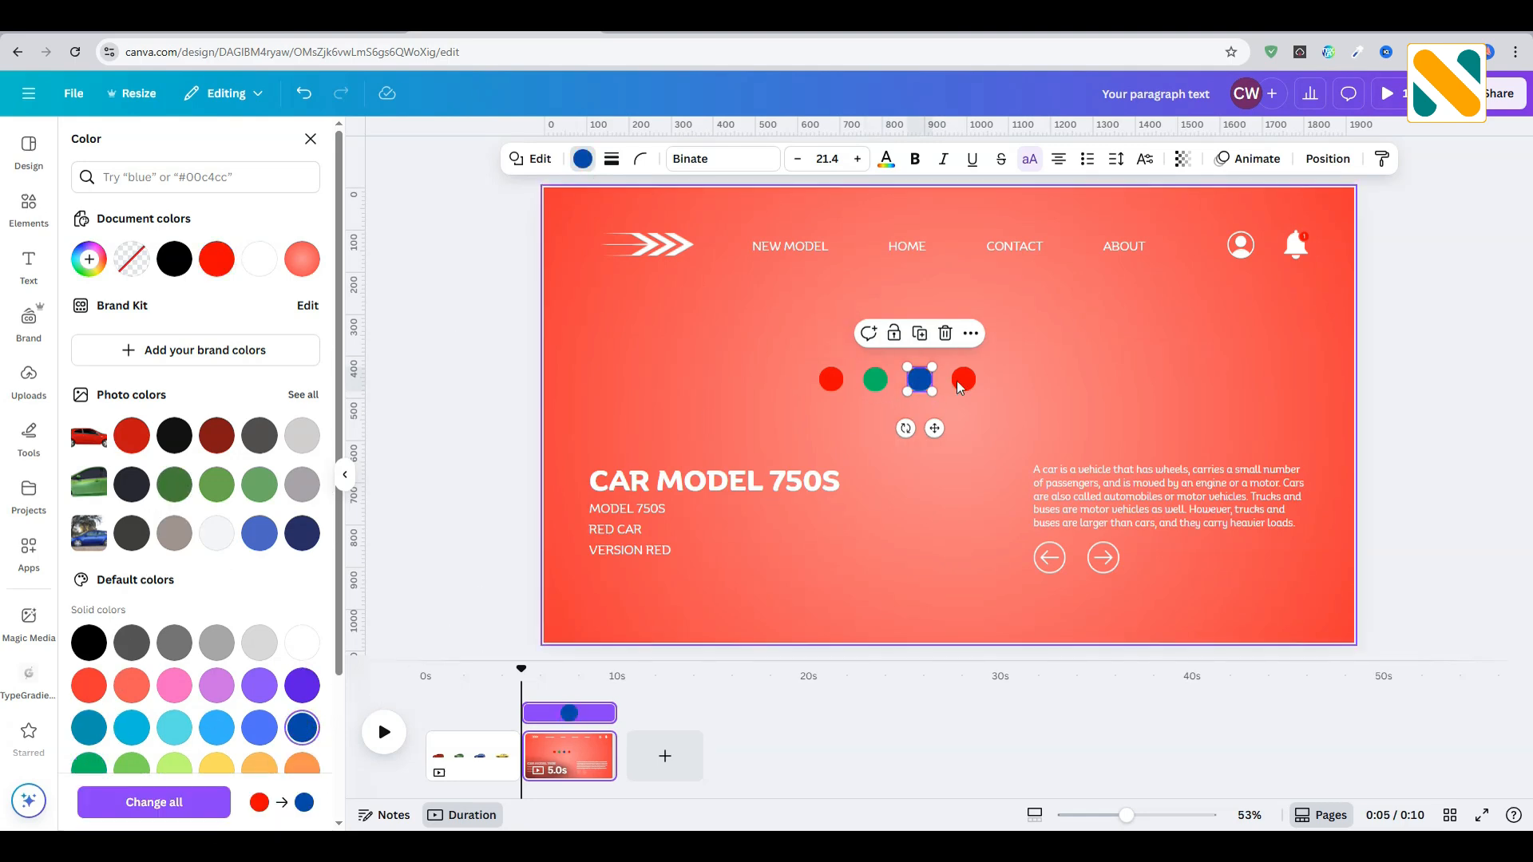
{"action": "left_click", "coordinate": [964, 379]}
{"action": "left_click", "coordinate": [216, 768]}
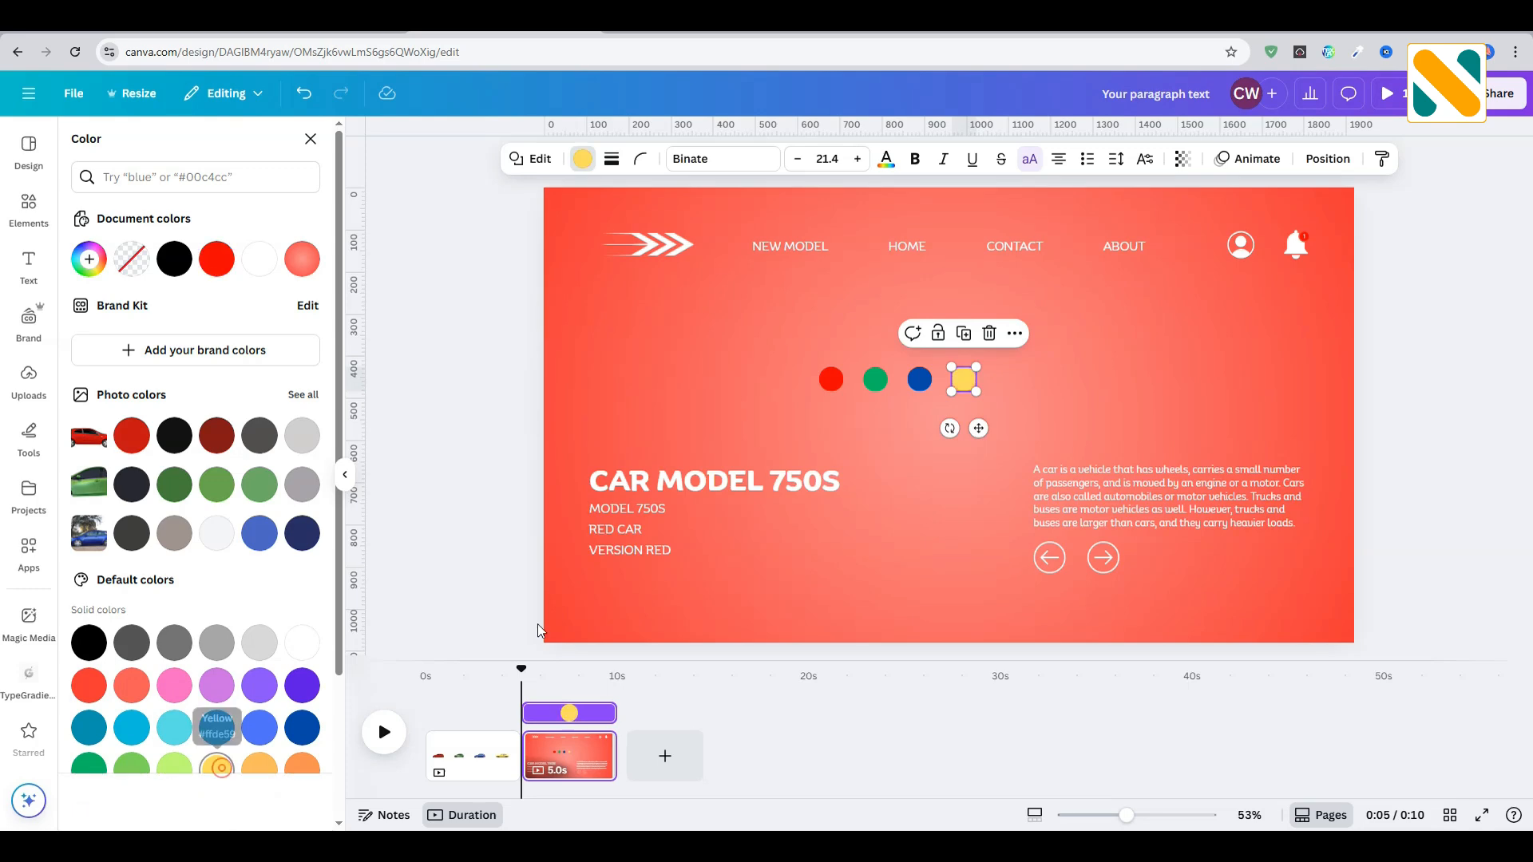
Step: Duplicate the red dot, enlarge the copy slightly, recolour it white and centre it over the red dot
{"action": "left_click", "coordinate": [1053, 363]}
{"action": "left_click", "coordinate": [830, 381]}
{"action": "left_click", "coordinate": [831, 334]}
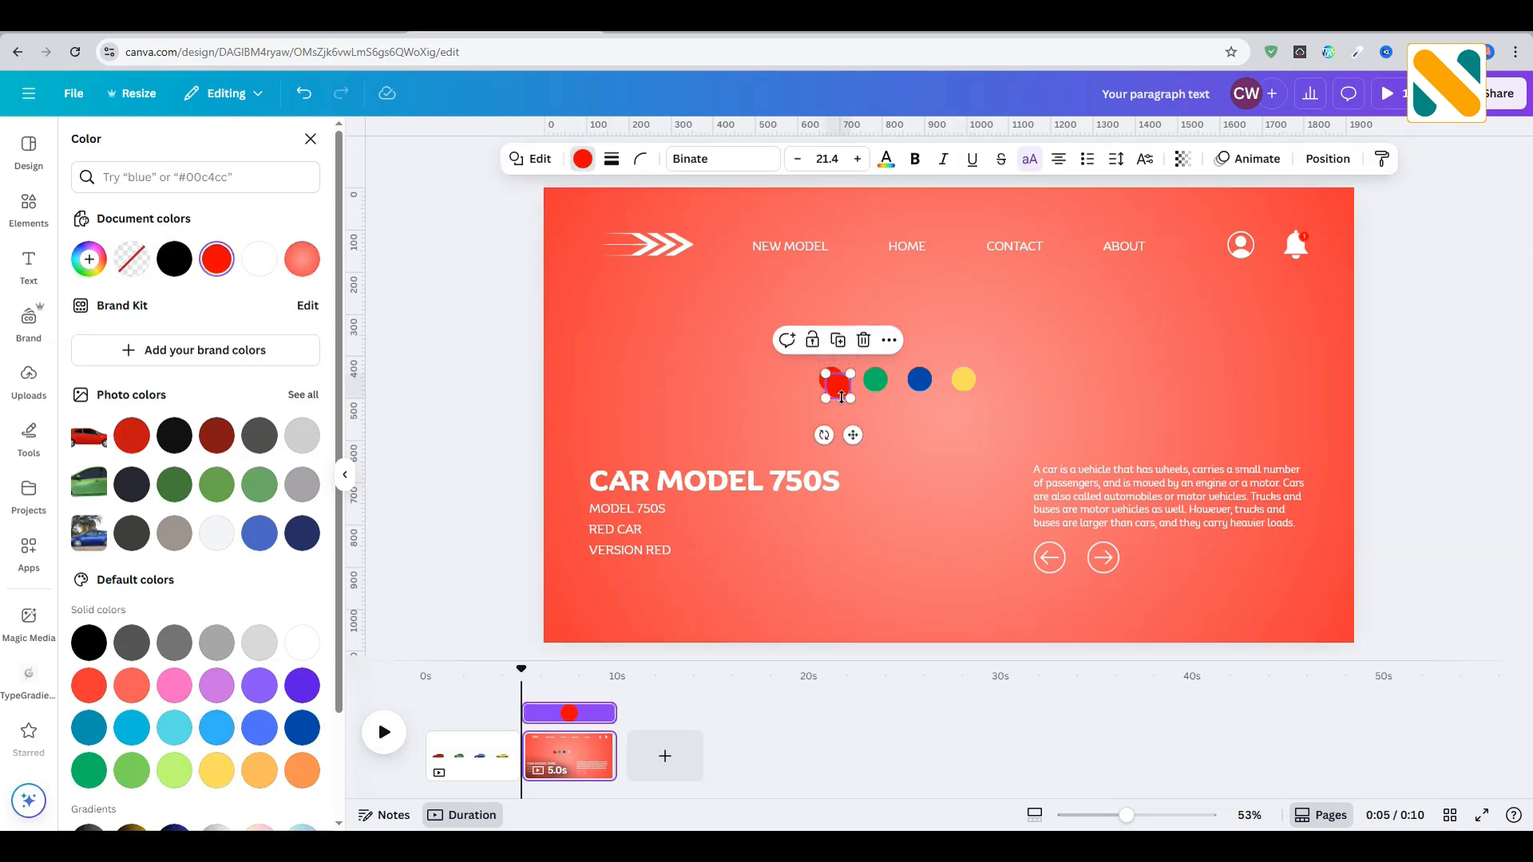
{"action": "left_click_drag", "start_coordinate": [842, 394], "coordinate": [849, 416]}
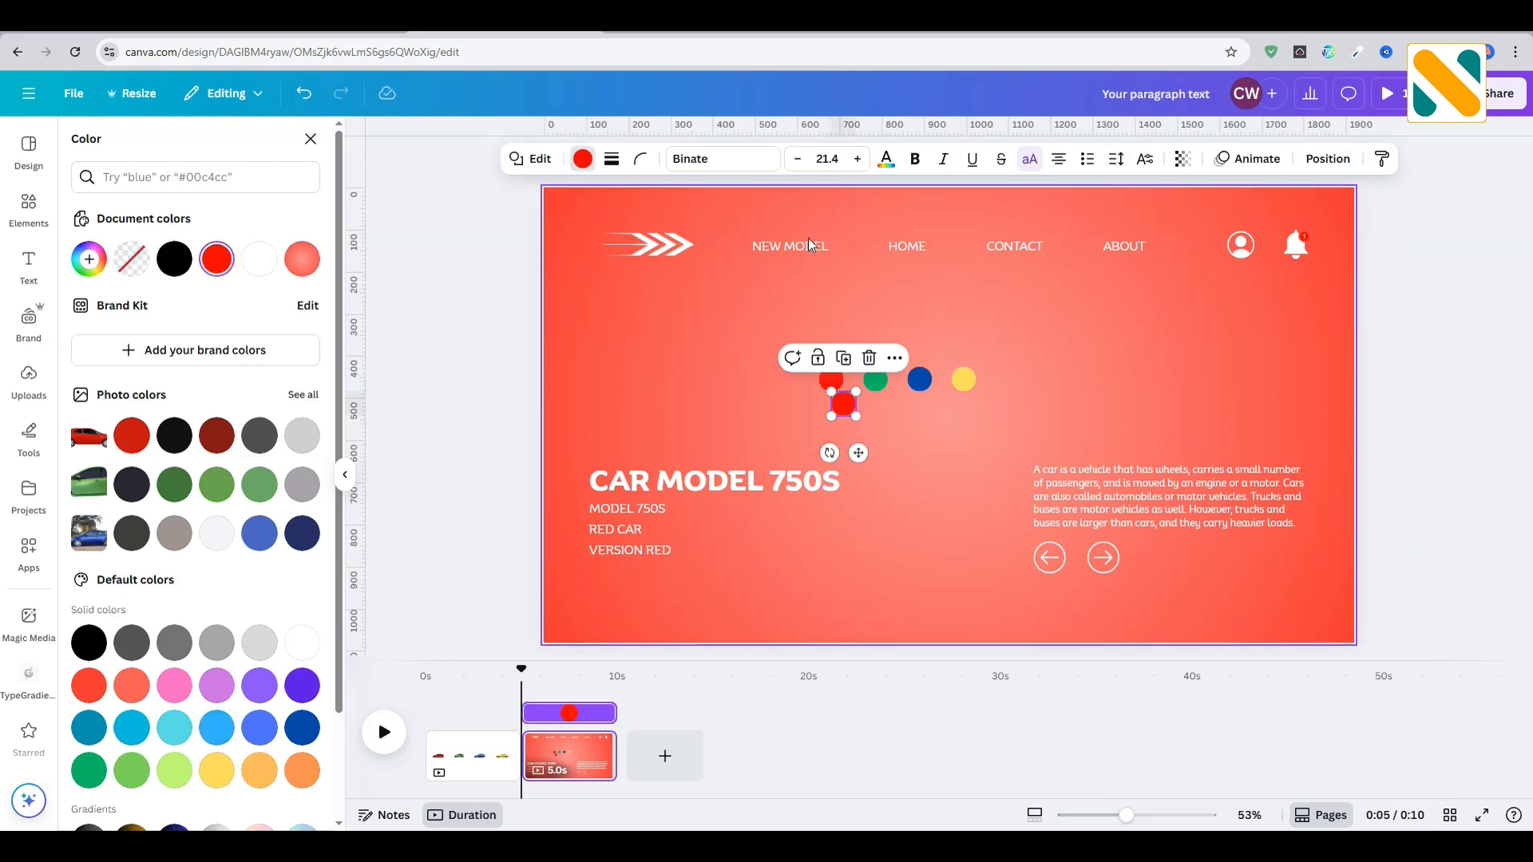
{"action": "left_click", "coordinate": [302, 643]}
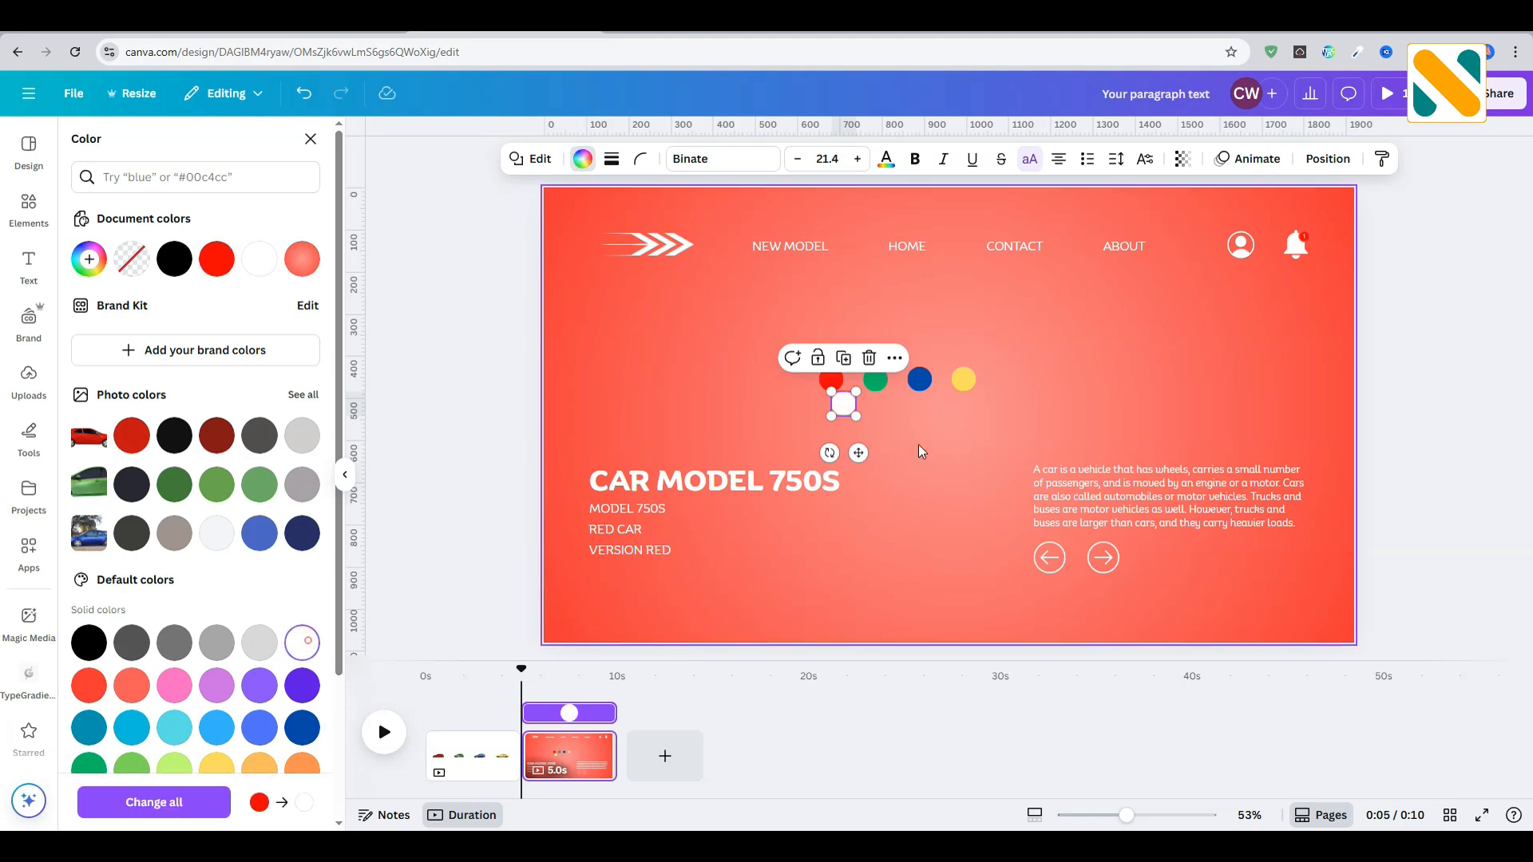
{"action": "left_click_drag", "start_coordinate": [857, 421], "coordinate": [833, 379]}
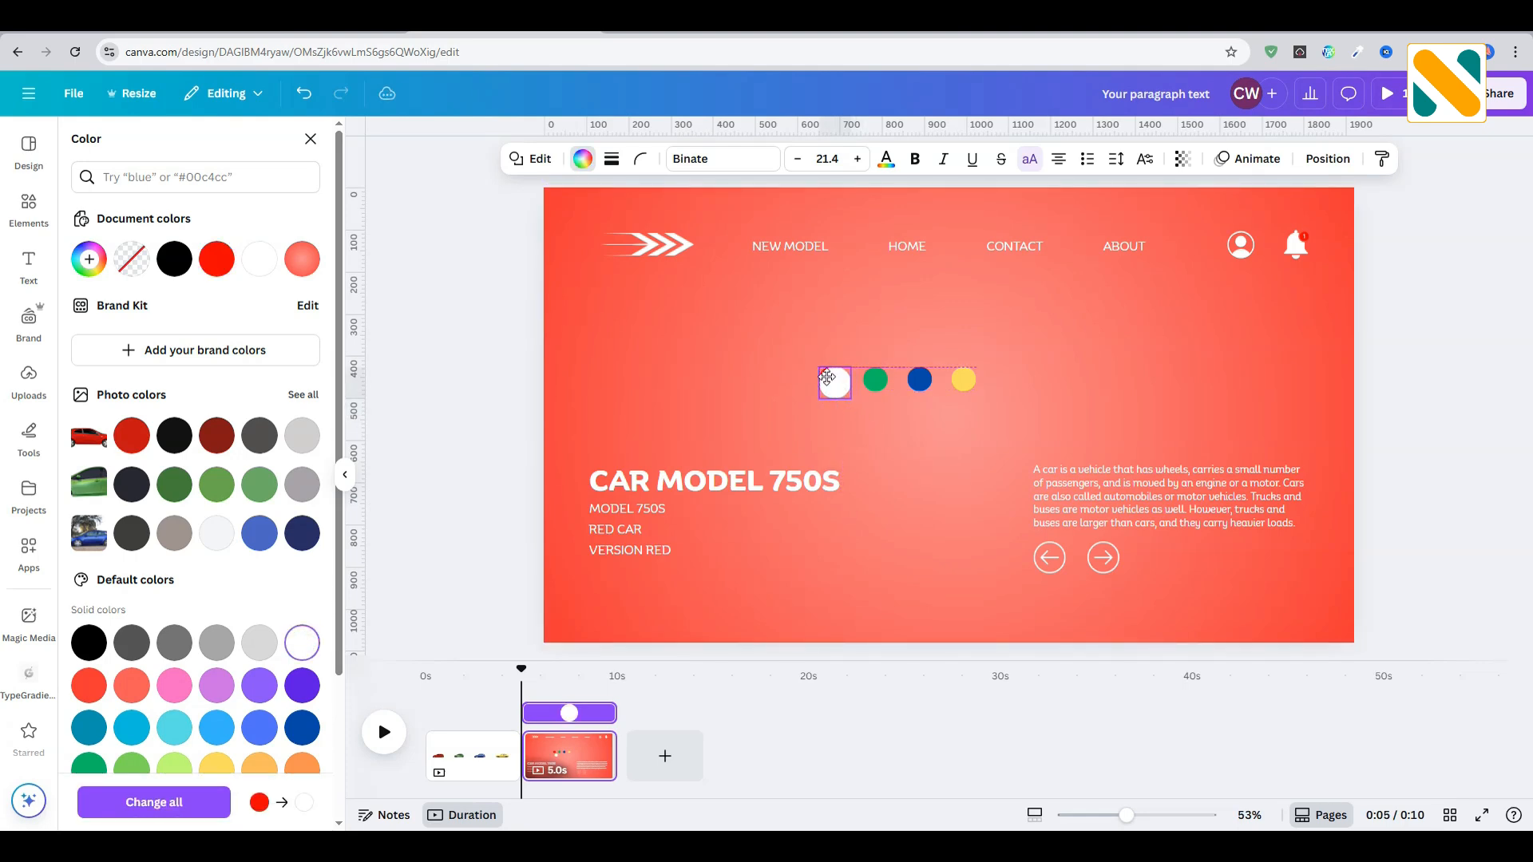
{"action": "left_click_drag", "start_coordinate": [823, 373], "coordinate": [823, 373]}
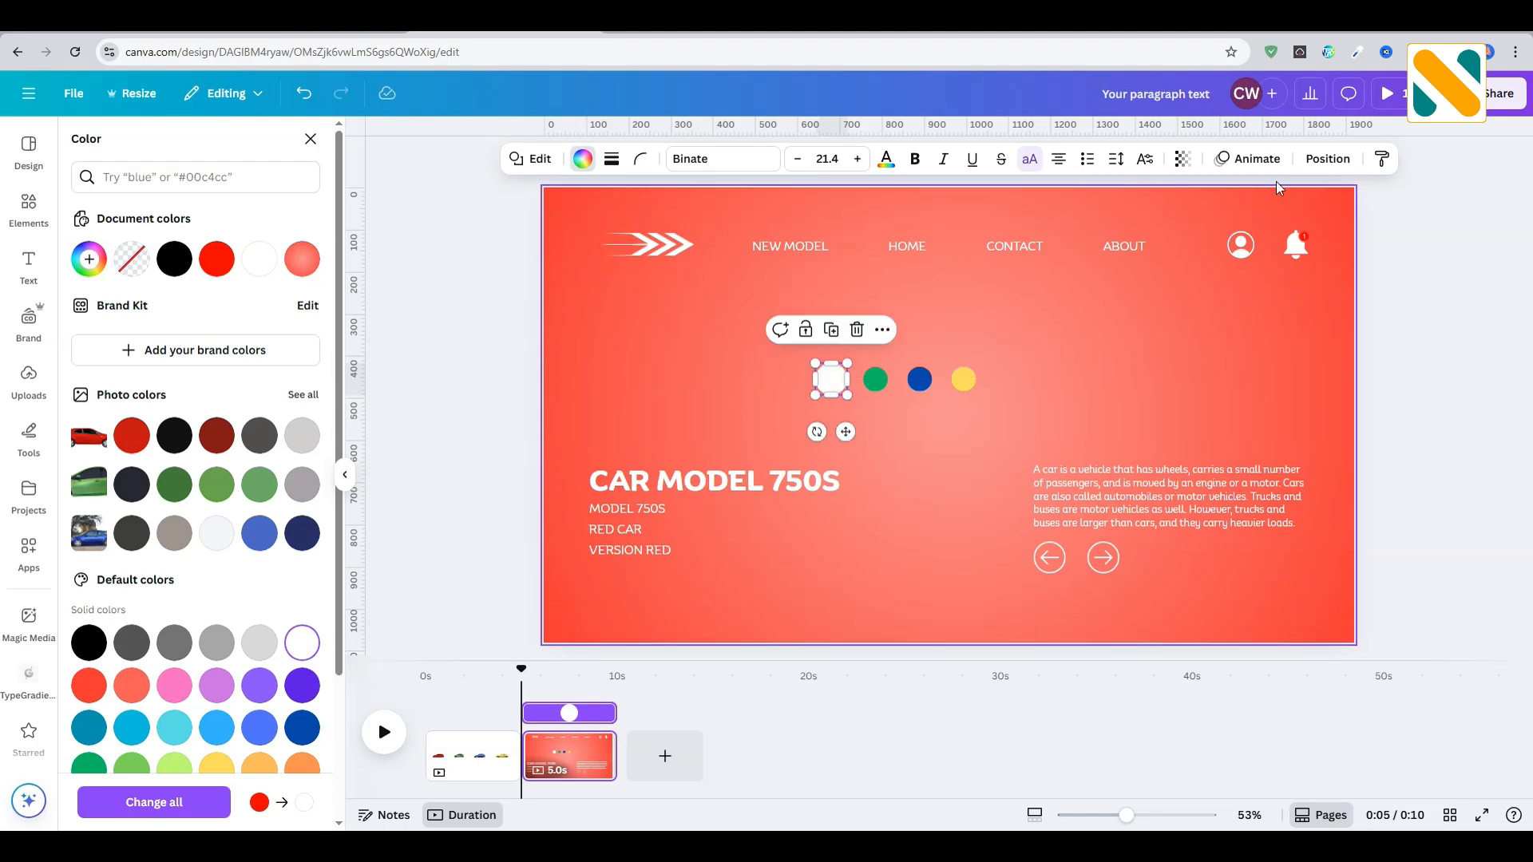
Step: Move the white circle's layer down the layer order so it forms a ring behind the red dot
{"action": "left_click", "coordinate": [1328, 158]}
{"action": "left_click", "coordinate": [259, 176]}
{"action": "left_click_drag", "start_coordinate": [248, 253], "coordinate": [248, 519]}
Step: Move the row of colour dots down near the page's lower edge and shift the car details, description and arrows slightly lower
{"action": "left_click_drag", "start_coordinate": [749, 366], "coordinate": [937, 631]}
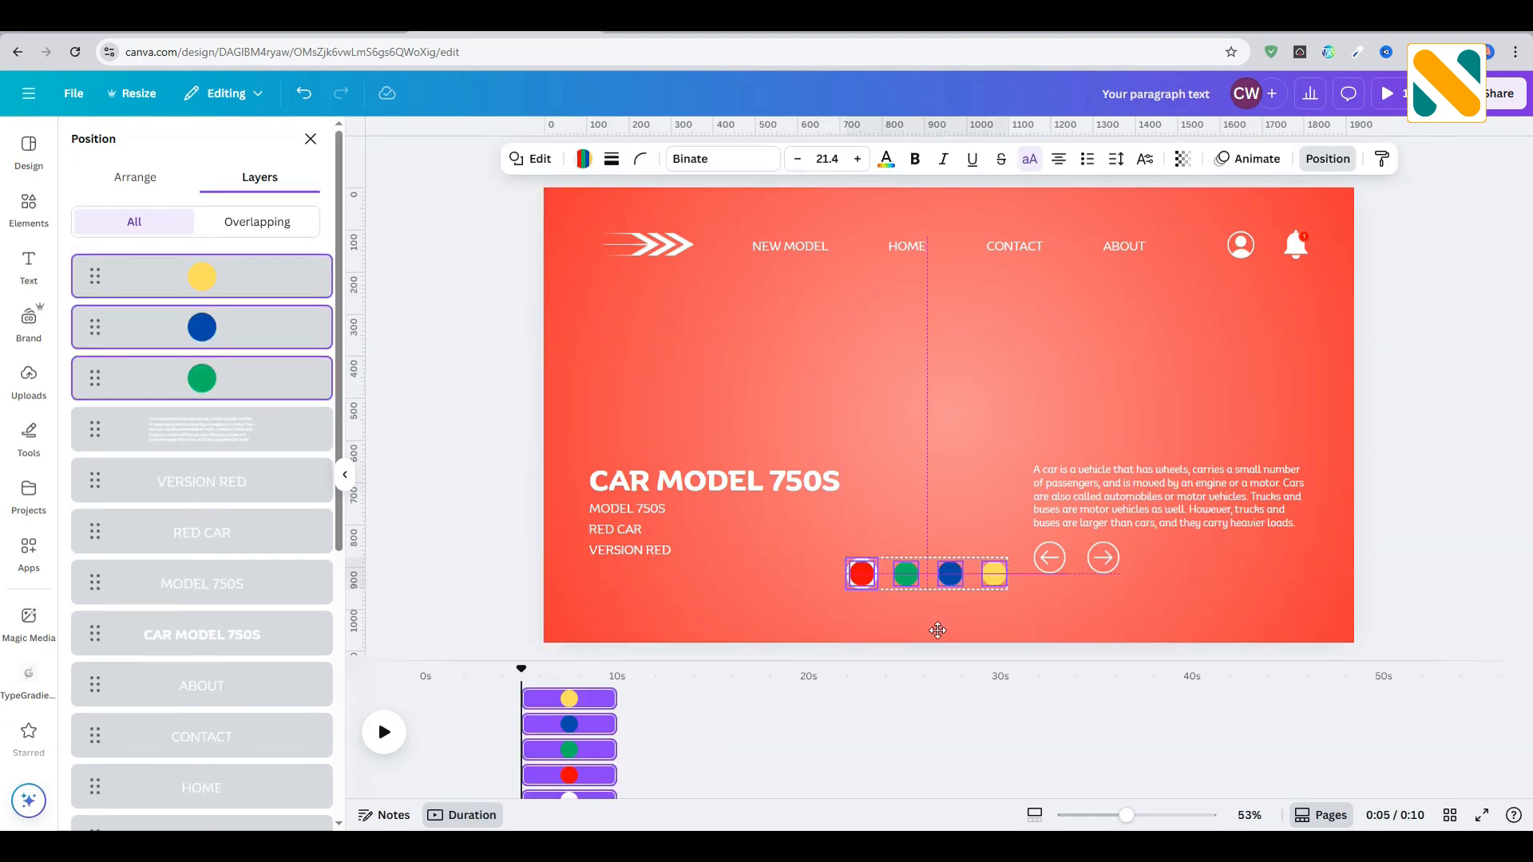
{"action": "left_click_drag", "start_coordinate": [937, 631], "coordinate": [939, 639]}
{"action": "left_click_drag", "start_coordinate": [486, 341], "coordinate": [1245, 536]}
{"action": "left_click_drag", "start_coordinate": [1185, 497], "coordinate": [1184, 518]}
Step: Copy the NEW MODEL text as a "select color" label above the colour dots, and centre the dots beneath it
{"action": "left_click", "coordinate": [795, 245]}
{"action": "left_click_drag", "start_coordinate": [795, 245], "coordinate": [938, 540]}
{"action": "double_click", "coordinate": [951, 540]}
{"action": "type", "text": "select color"}
{"action": "left_click", "coordinate": [1417, 469]}
{"action": "left_click", "coordinate": [1421, 511]}
{"action": "left_click_drag", "start_coordinate": [836, 586], "coordinate": [968, 583]}
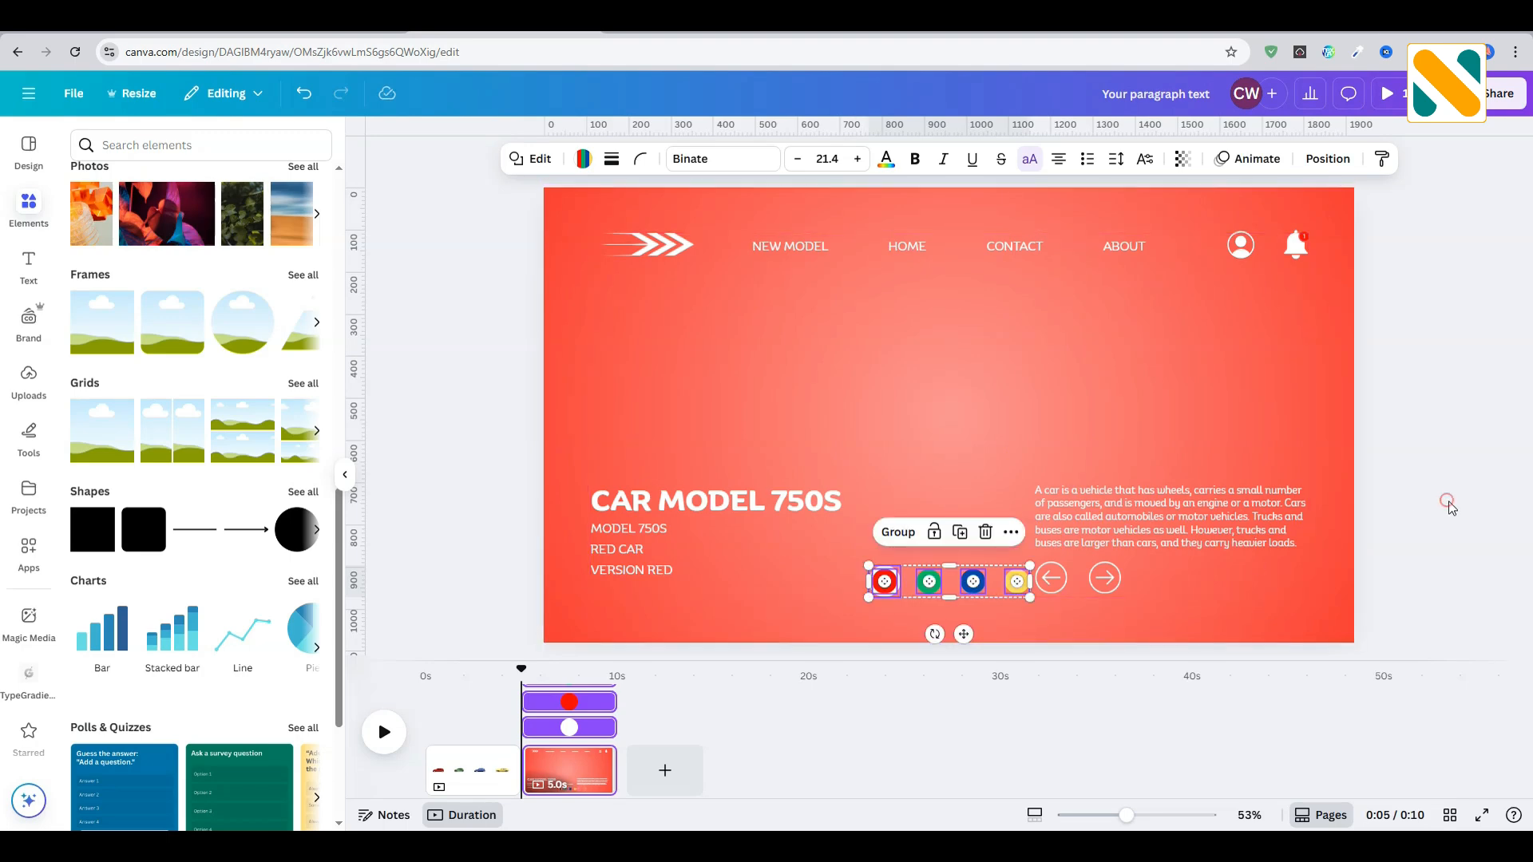
{"action": "left_click", "coordinate": [1446, 510]}
Step: Narrow the description text block toward the page's right side and align the two arrow icons beneath its left edge
{"action": "left_click_drag", "start_coordinate": [1033, 517], "coordinate": [1077, 523]}
{"action": "left_click_drag", "start_coordinate": [1173, 518], "coordinate": [1185, 509]}
{"action": "left_click", "coordinate": [1442, 500]}
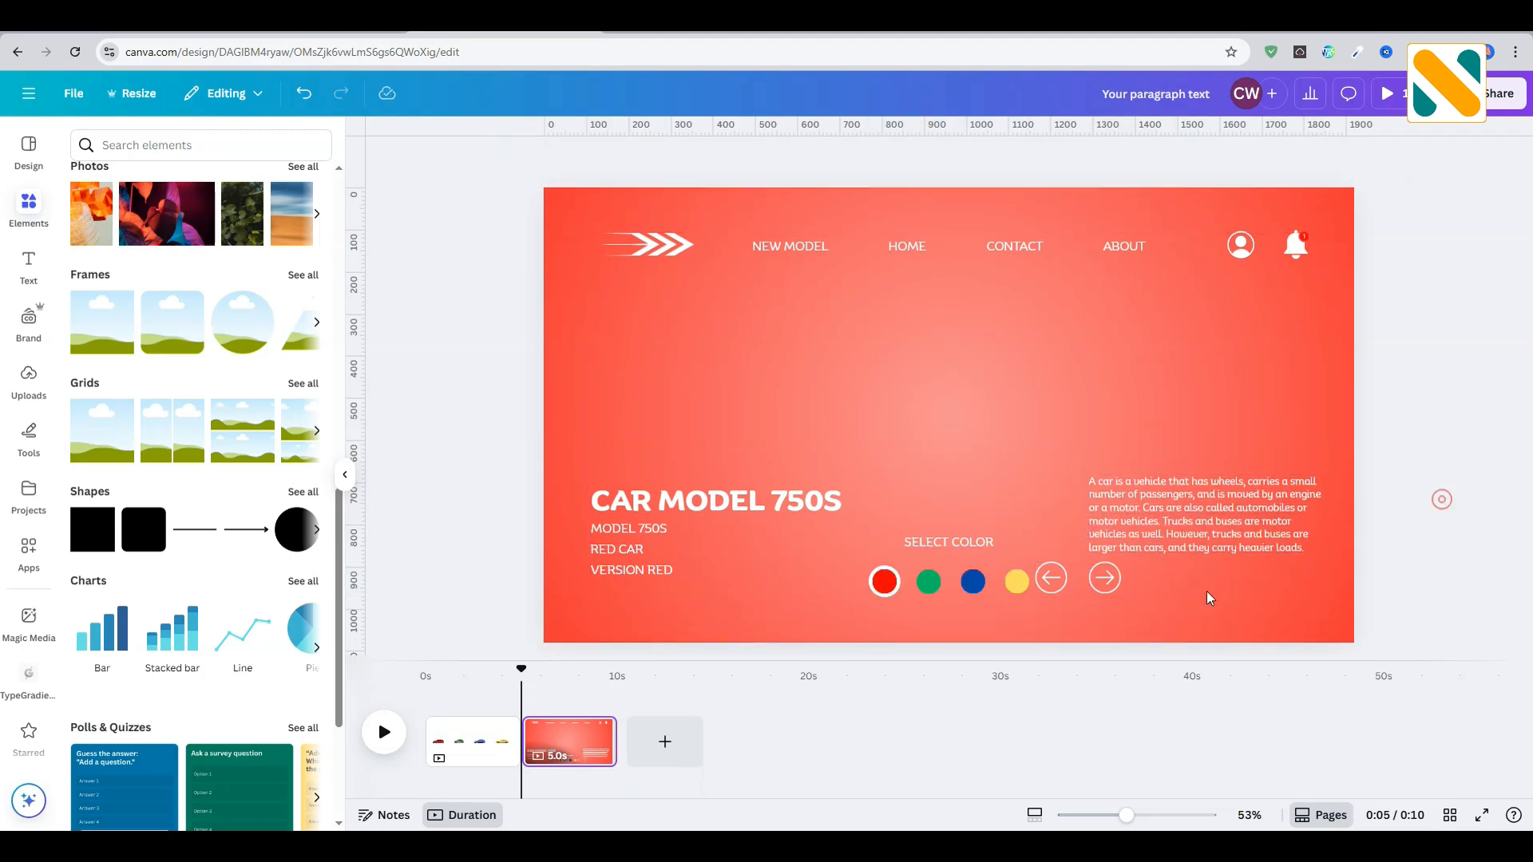
{"action": "left_click_drag", "start_coordinate": [1059, 586], "coordinate": [1114, 584]}
{"action": "left_click", "coordinate": [1461, 499]}
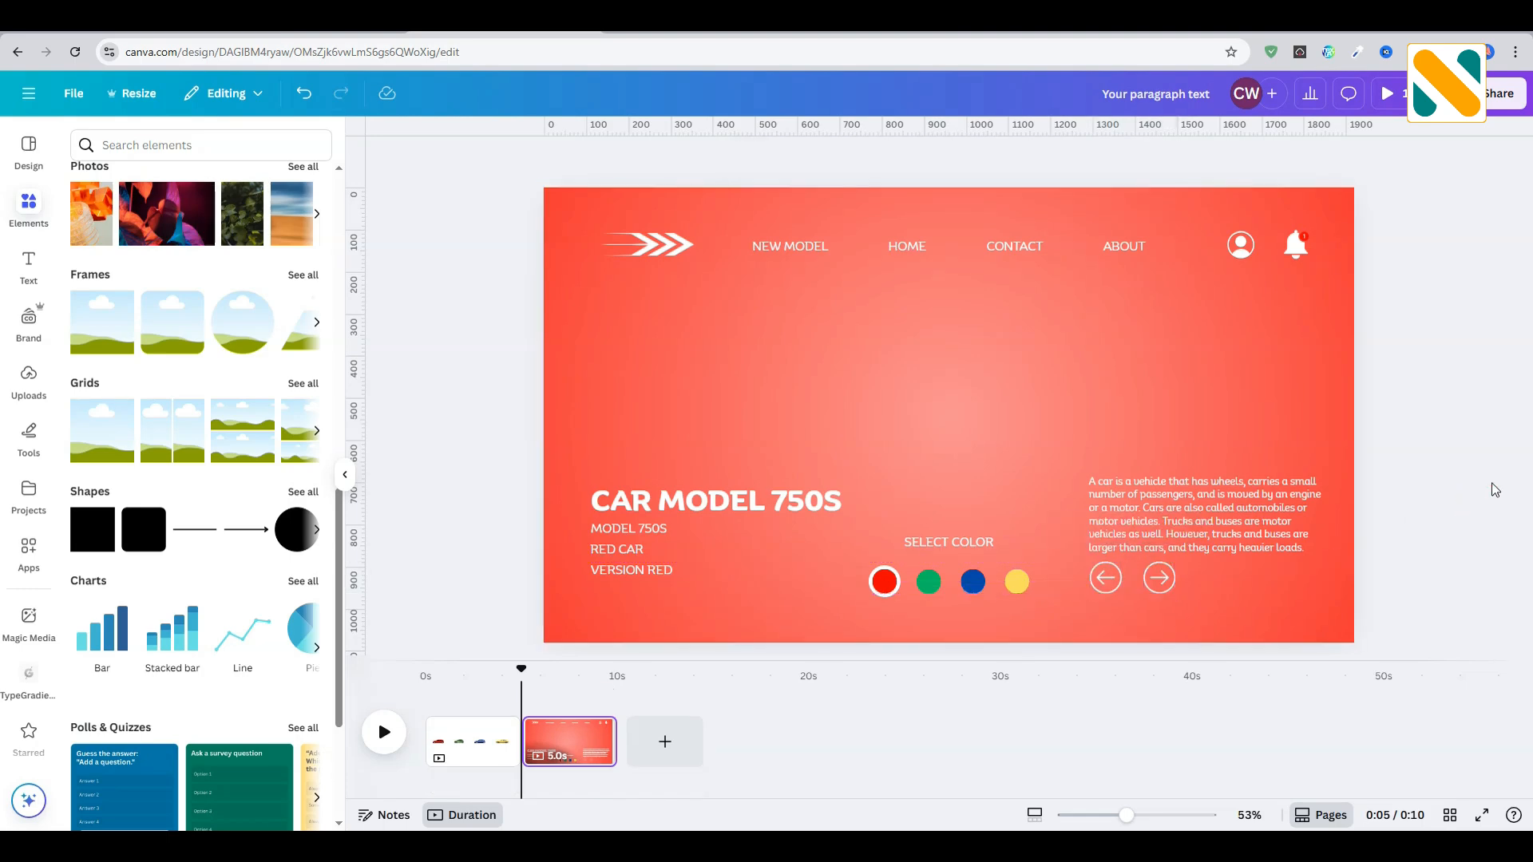
Step: Duplicate the CAR MODEL 750S heading, move the copy above the original and change its text to "750S"
{"action": "left_click", "coordinate": [769, 490]}
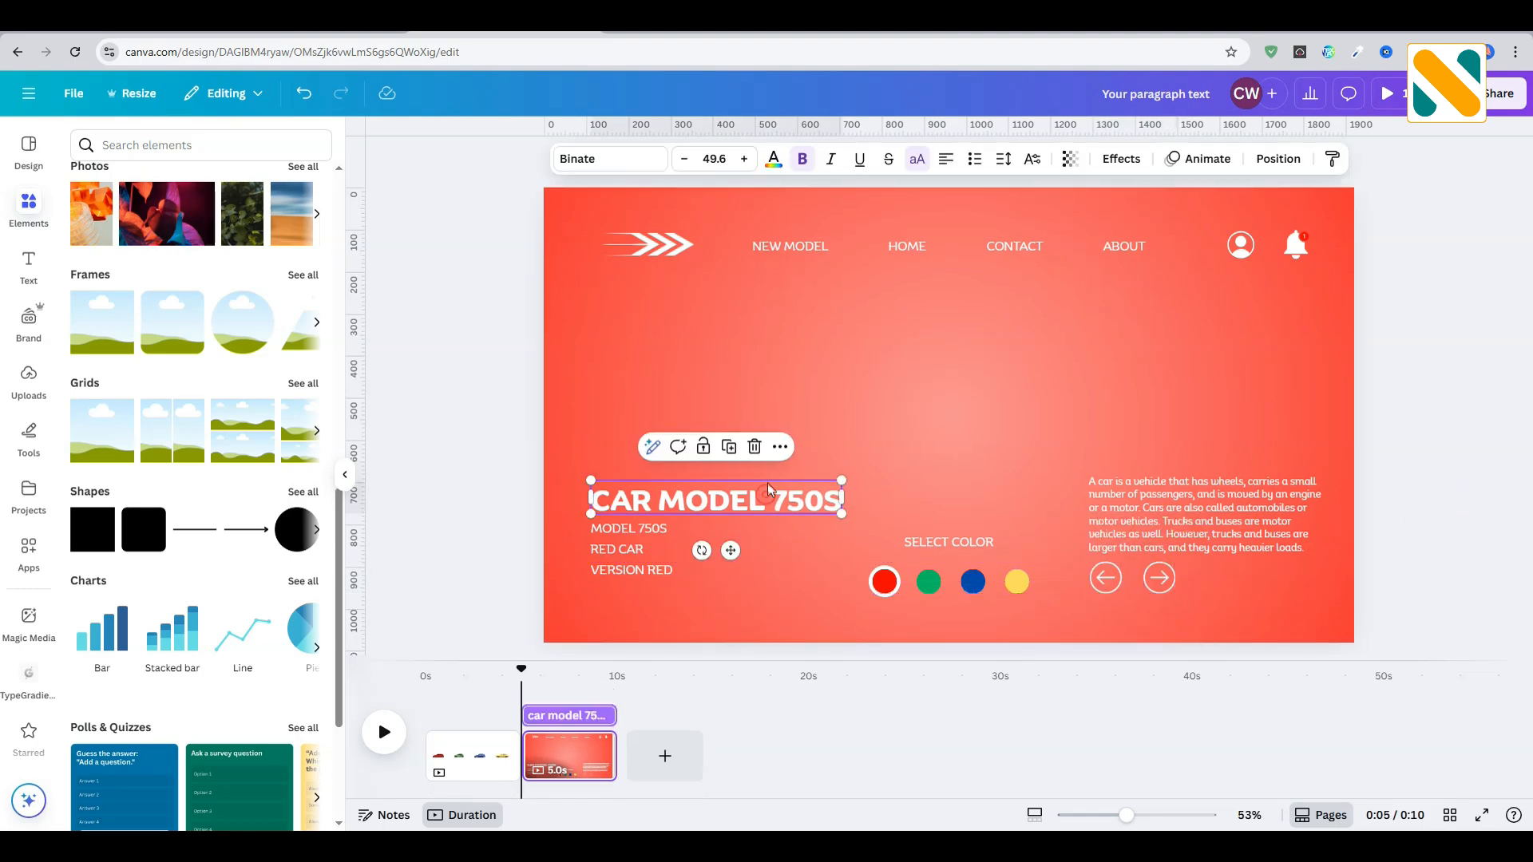
{"action": "left_click", "coordinate": [733, 452]}
{"action": "left_click_drag", "start_coordinate": [749, 511], "coordinate": [848, 372]}
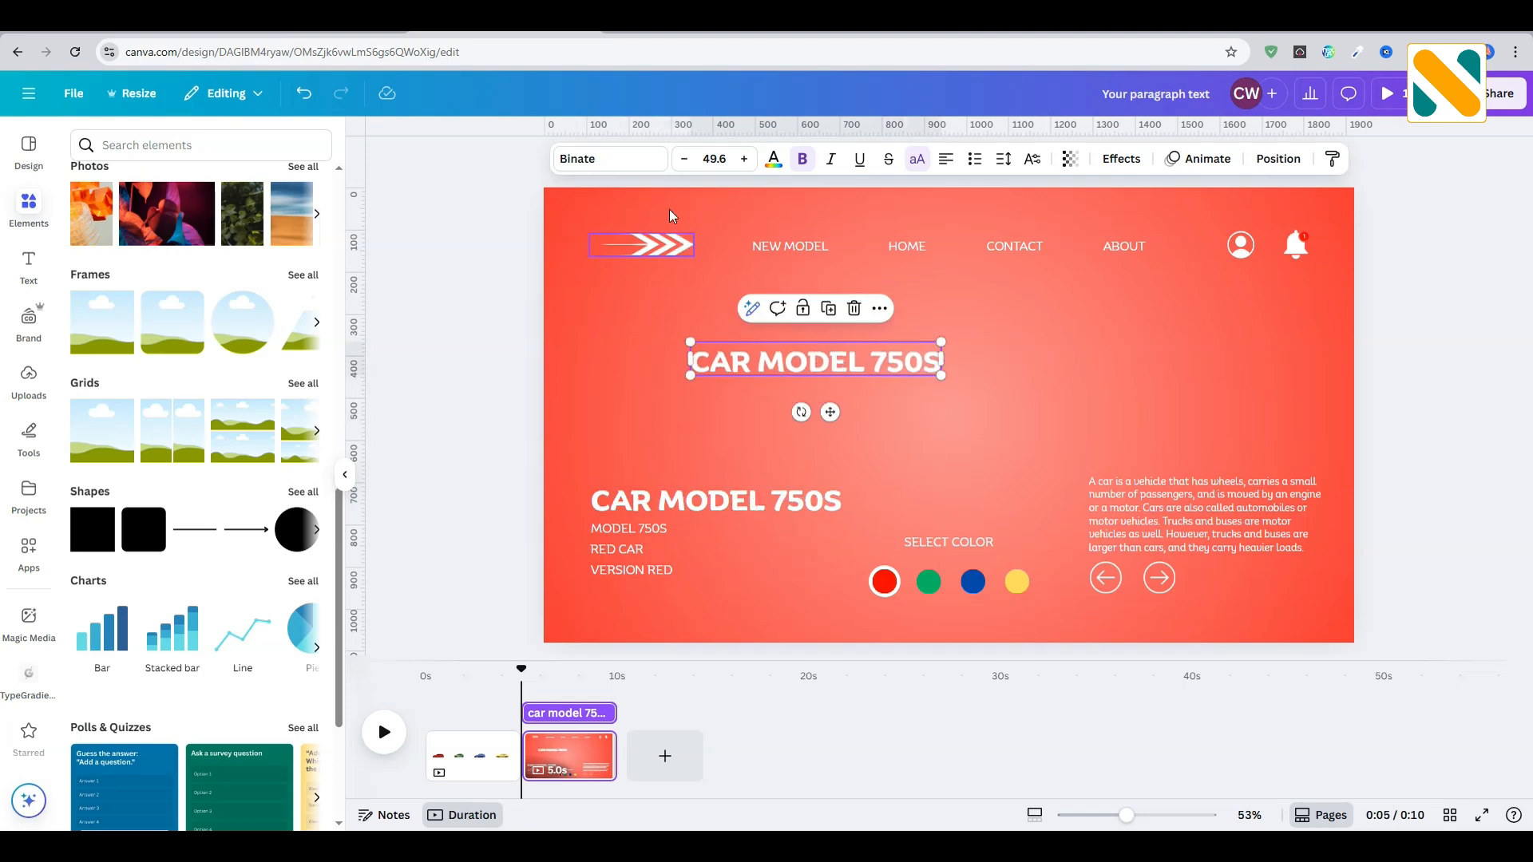
{"action": "double_click", "coordinate": [737, 367]}
{"action": "type", "text": "750S"}
{"action": "left_click", "coordinate": [916, 383]}
{"action": "left_click", "coordinate": [725, 362]}
Step: Set the 750S text to the HK Modular font, enlarge it to size 233 and centre it beneath the menu
{"action": "left_click", "coordinate": [635, 160]}
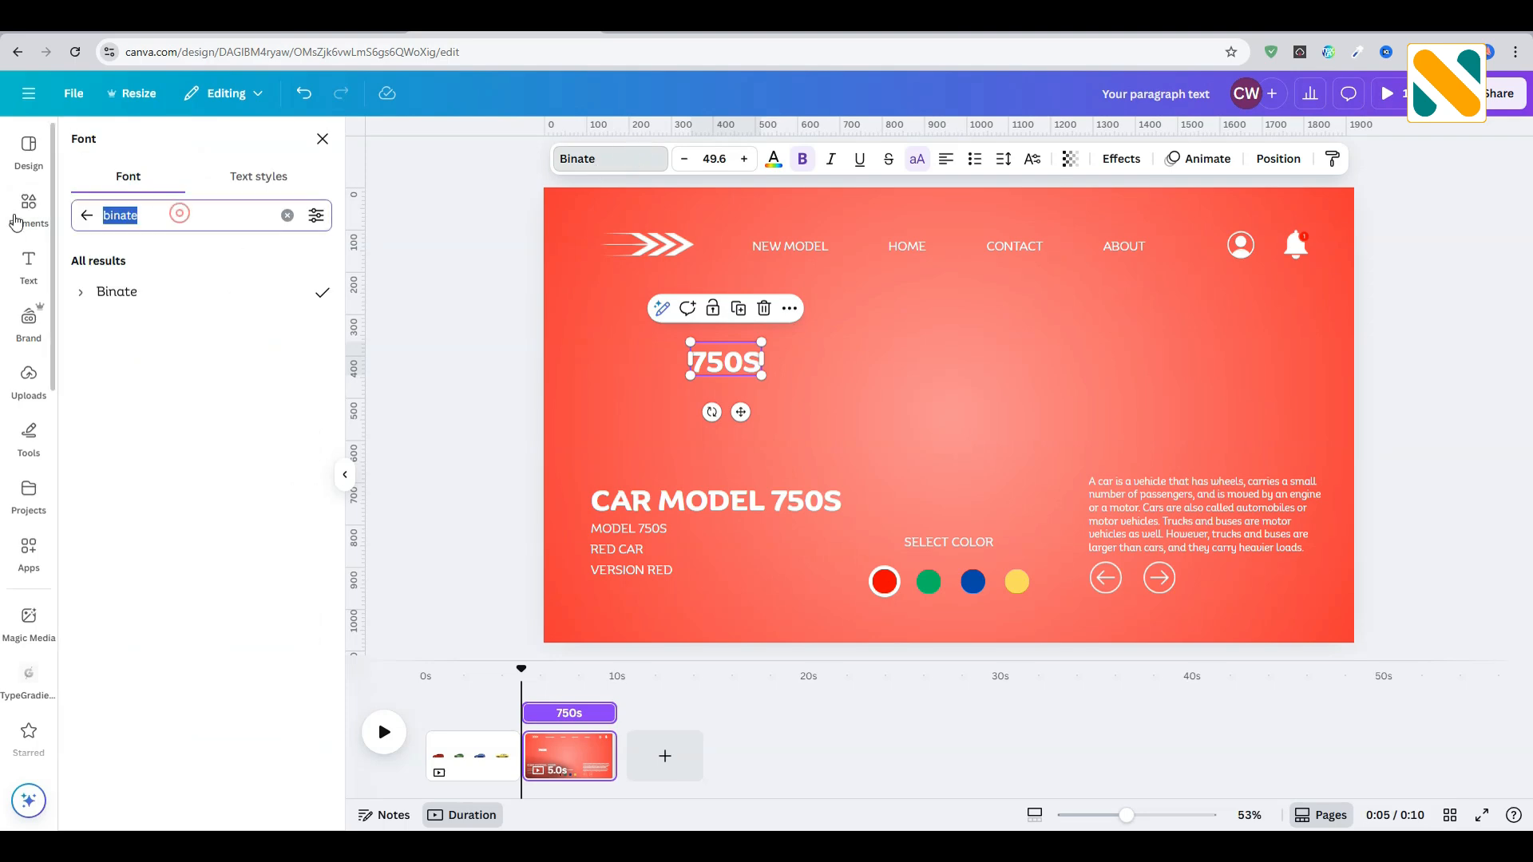
{"action": "type", "text": "hk"}
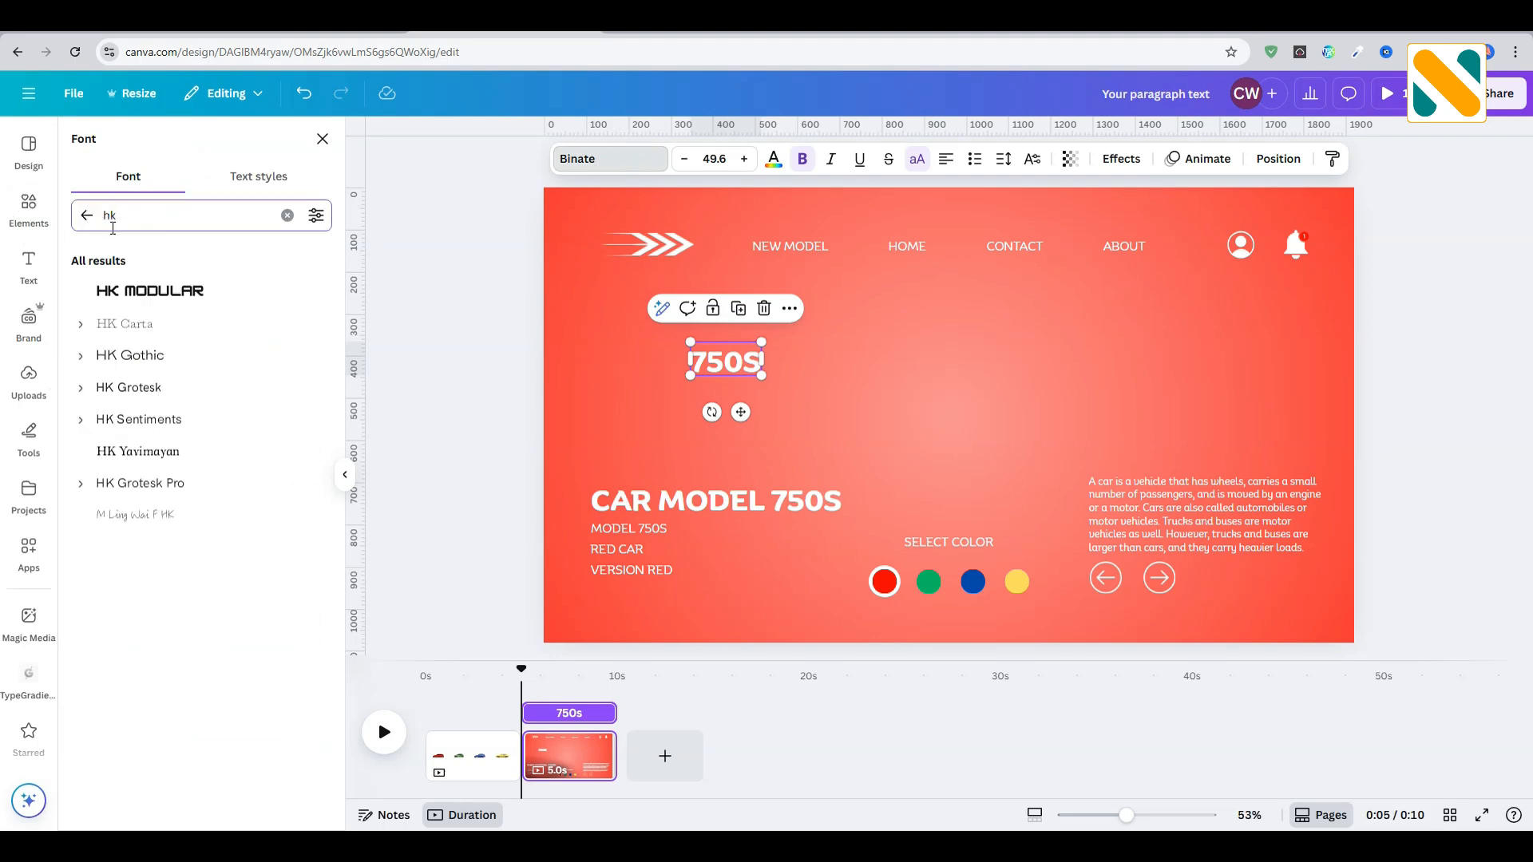
{"action": "left_click", "coordinate": [151, 290]}
{"action": "left_click_drag", "start_coordinate": [789, 375], "coordinate": [1083, 474]}
{"action": "left_click_drag", "start_coordinate": [981, 418], "coordinate": [1010, 359]}
{"action": "left_click_drag", "start_coordinate": [1126, 423], "coordinate": [1181, 441]}
{"action": "left_click_drag", "start_coordinate": [1030, 373], "coordinate": [1027, 357]}
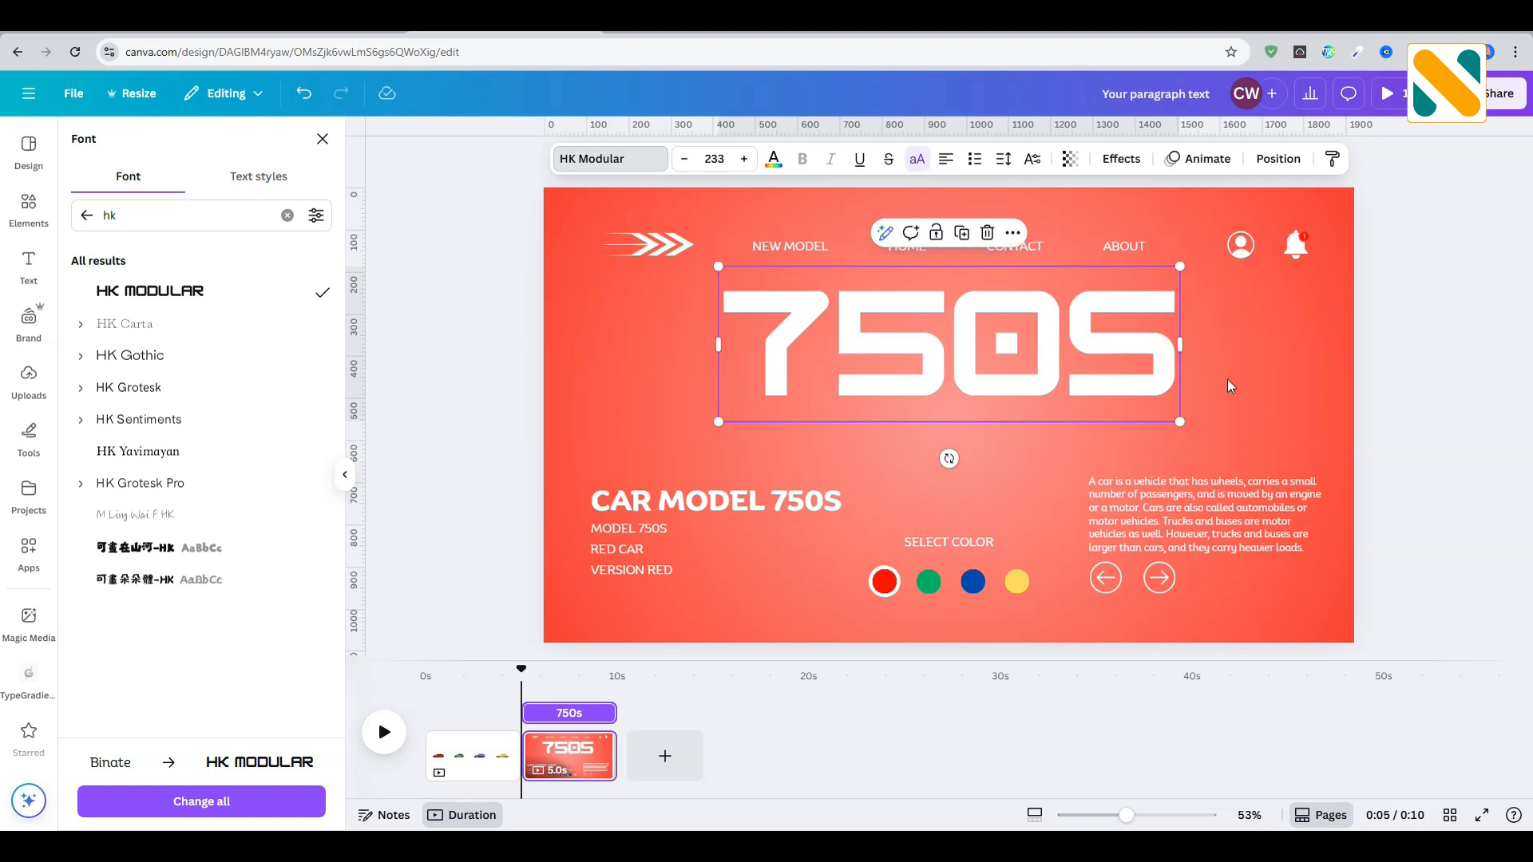
{"action": "left_click", "coordinate": [1505, 387]}
{"action": "left_click", "coordinate": [459, 519]}
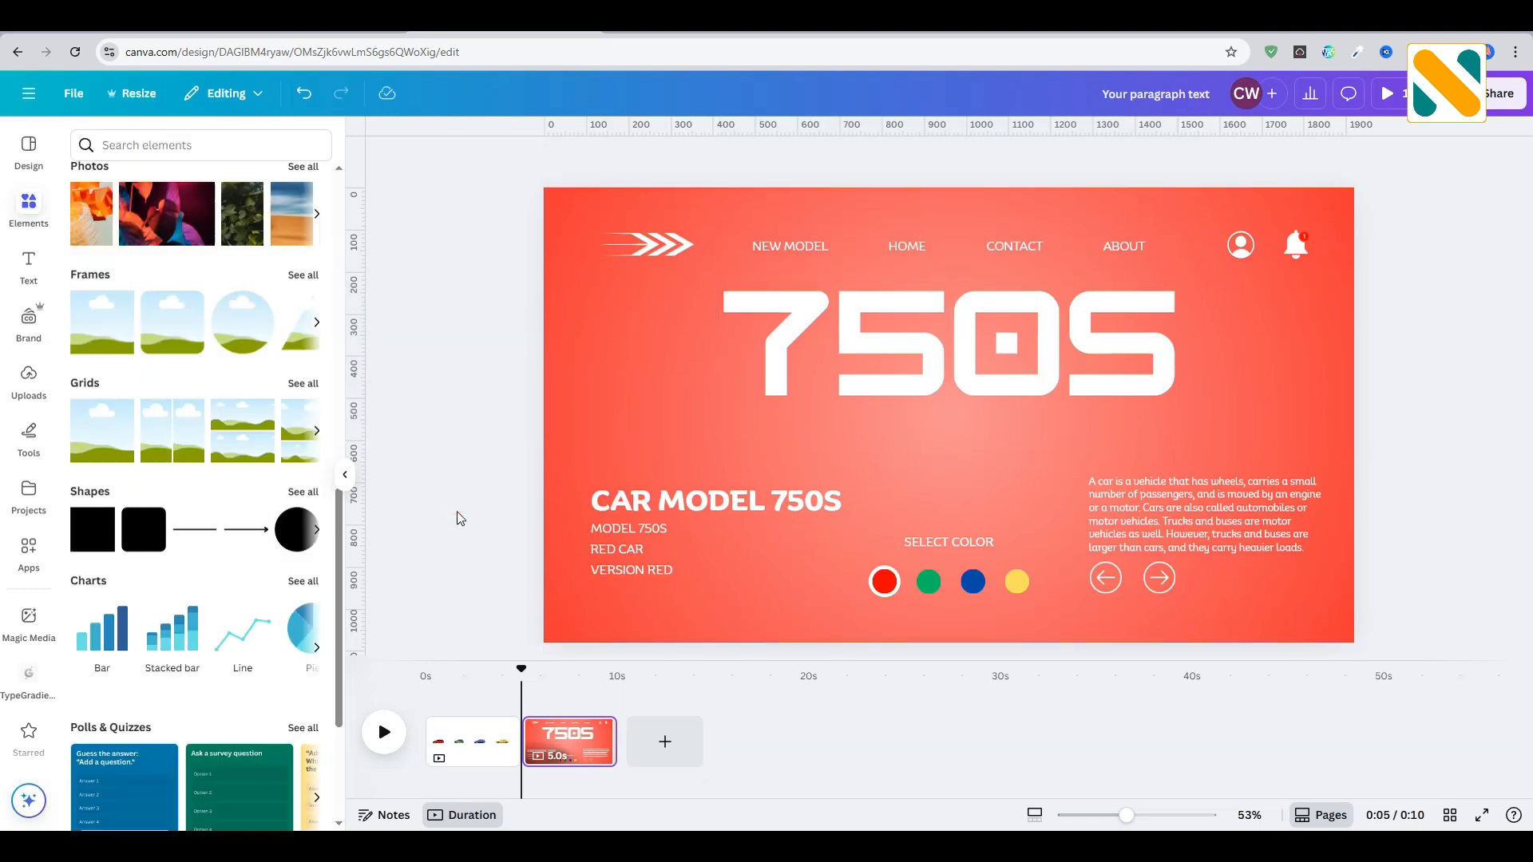
Step: Copy the group of four cars from the first page and paste it onto the red page
{"action": "left_click_drag", "start_coordinate": [524, 670], "coordinate": [483, 671]}
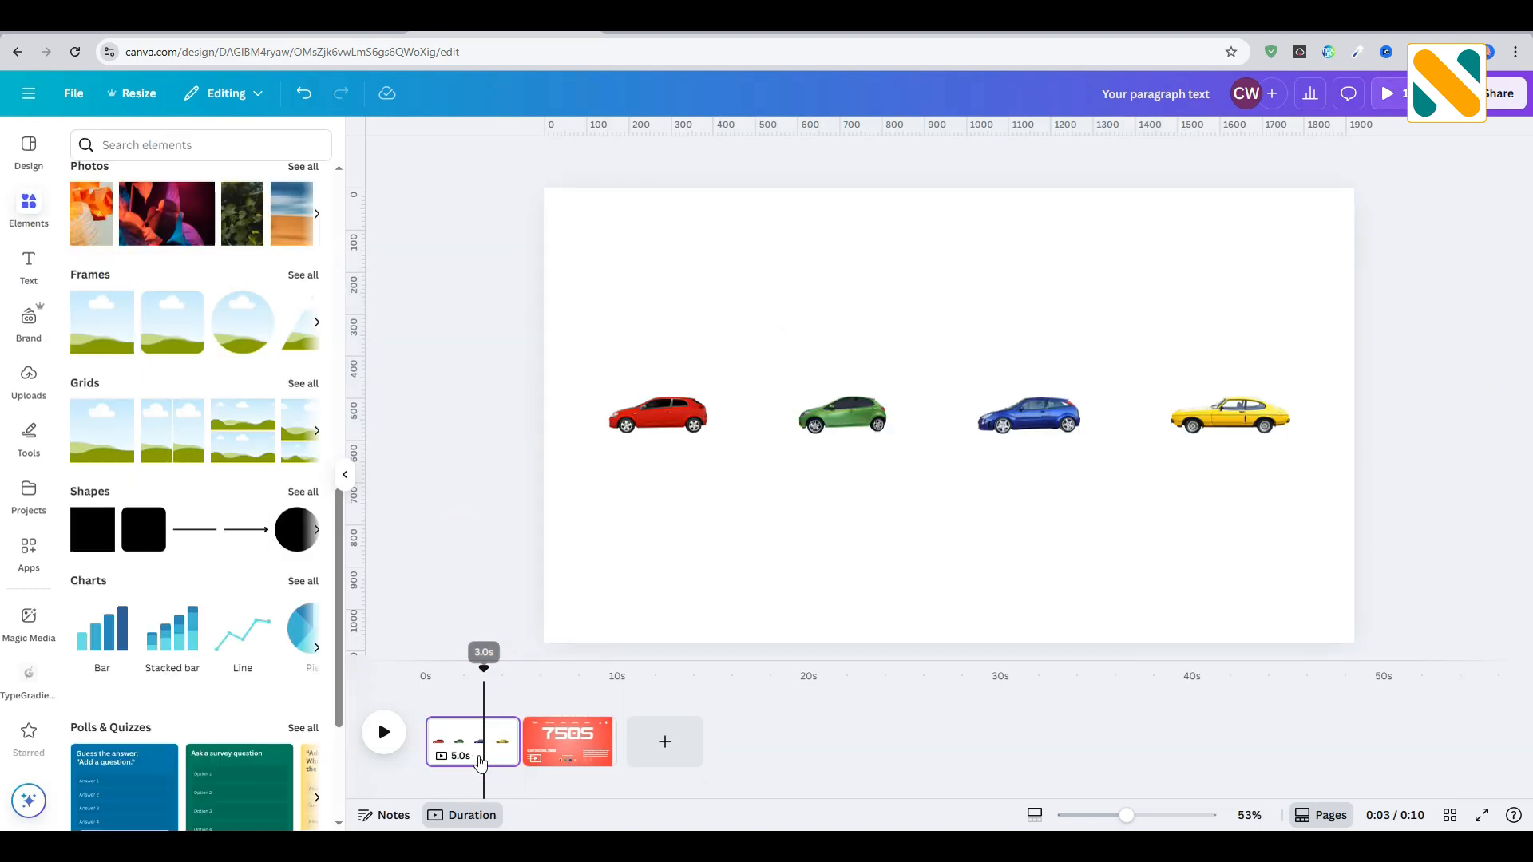
{"action": "left_click", "coordinate": [688, 434]}
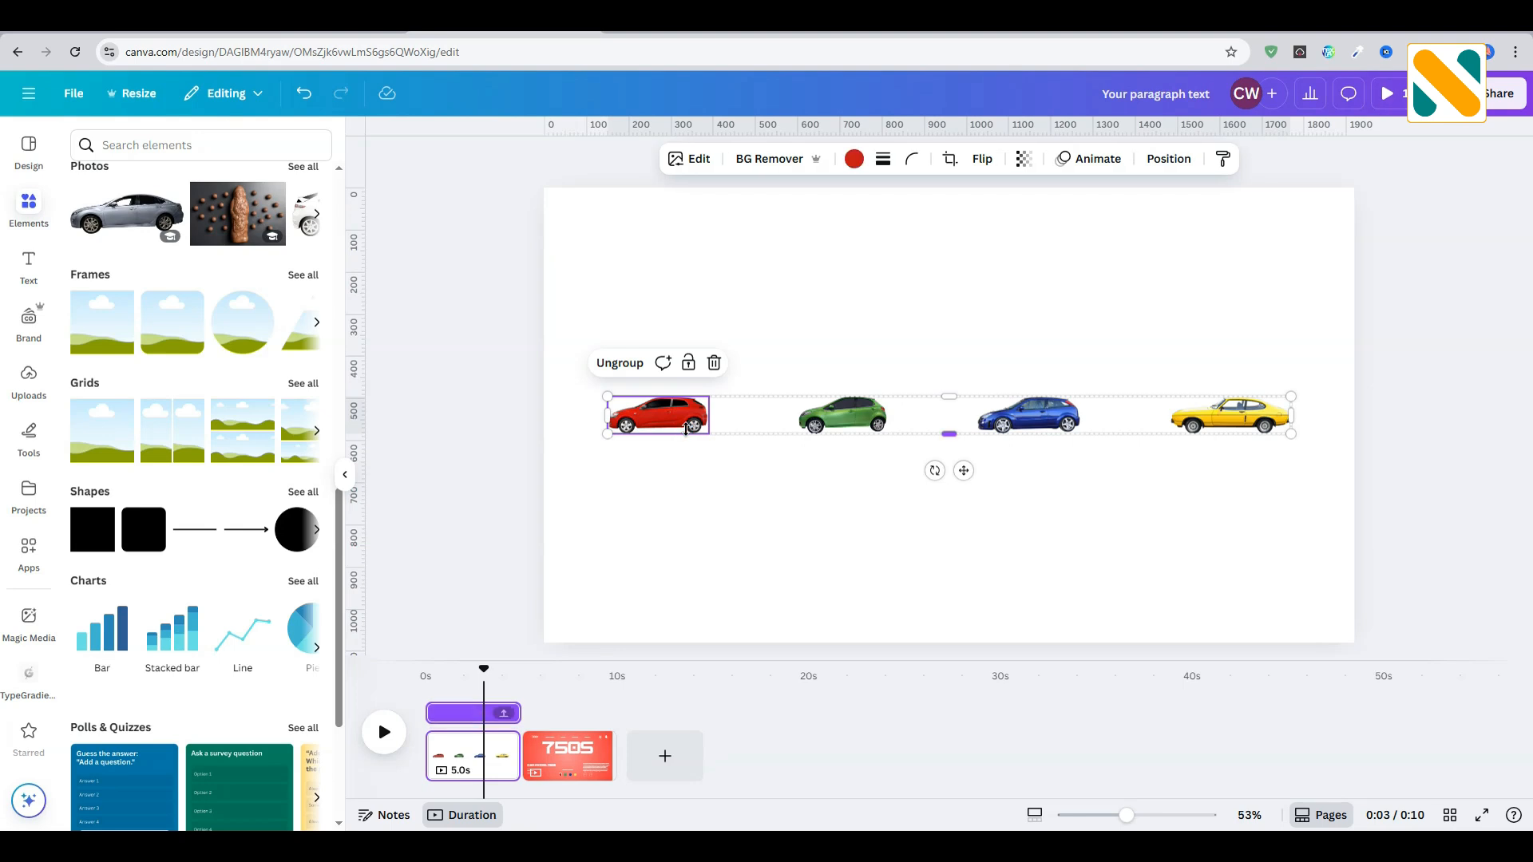
{"action": "right_click", "coordinate": [780, 429]}
{"action": "left_click", "coordinate": [828, 349]}
{"action": "left_click", "coordinate": [575, 746]}
{"action": "right_click", "coordinate": [627, 328]}
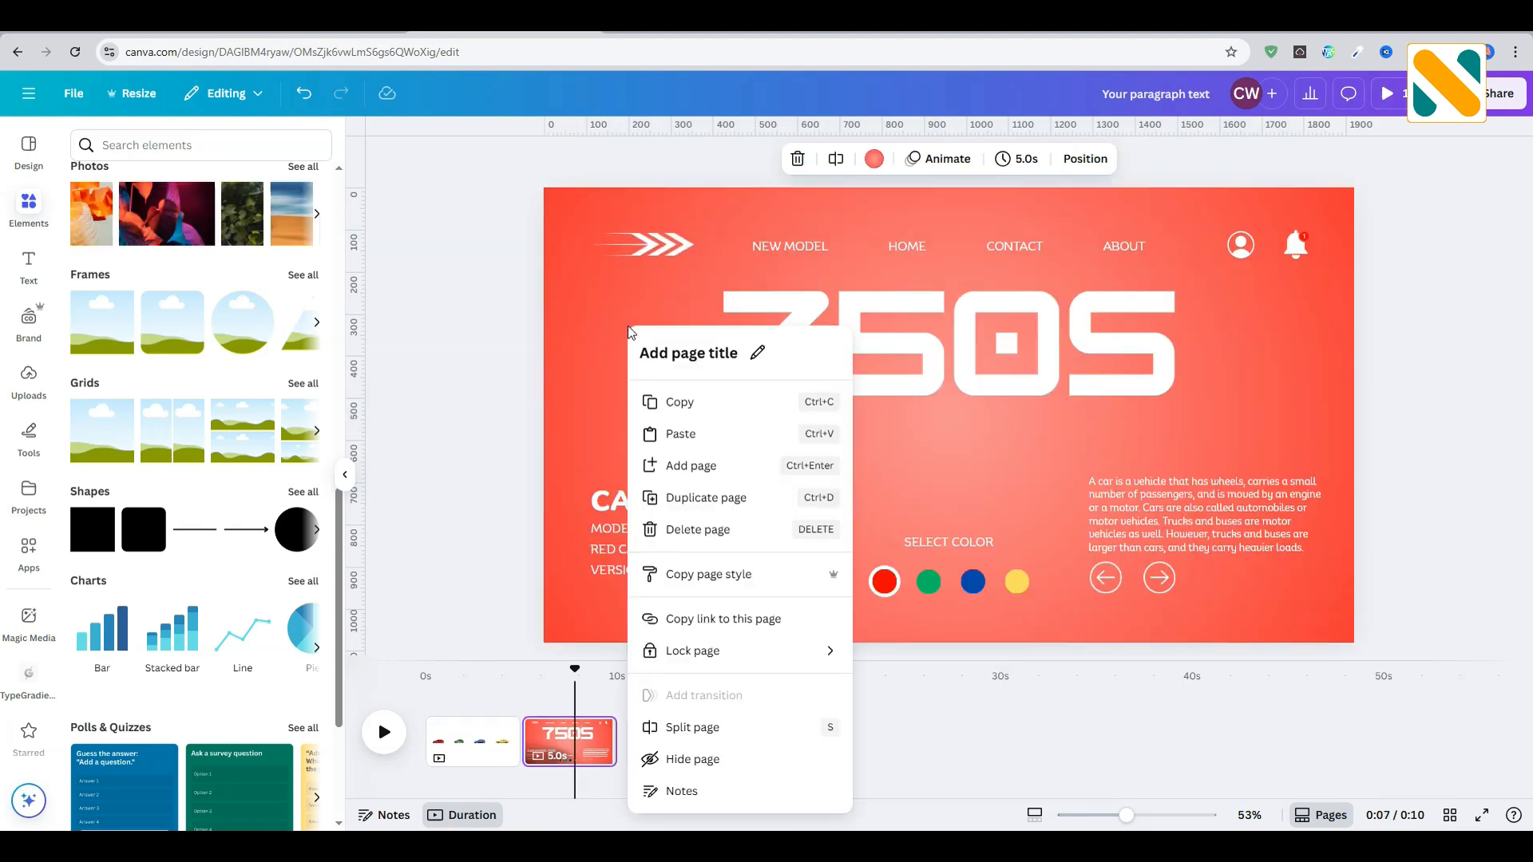
{"action": "left_click", "coordinate": [701, 438]}
Step: Enlarge and reposition the car group so the red car fills the page centre in front of the 750S text
{"action": "left_click_drag", "start_coordinate": [771, 427], "coordinate": [531, 327]}
{"action": "left_click_drag", "start_coordinate": [723, 441], "coordinate": [1325, 437]}
{"action": "left_click_drag", "start_coordinate": [1169, 393], "coordinate": [306, 275]}
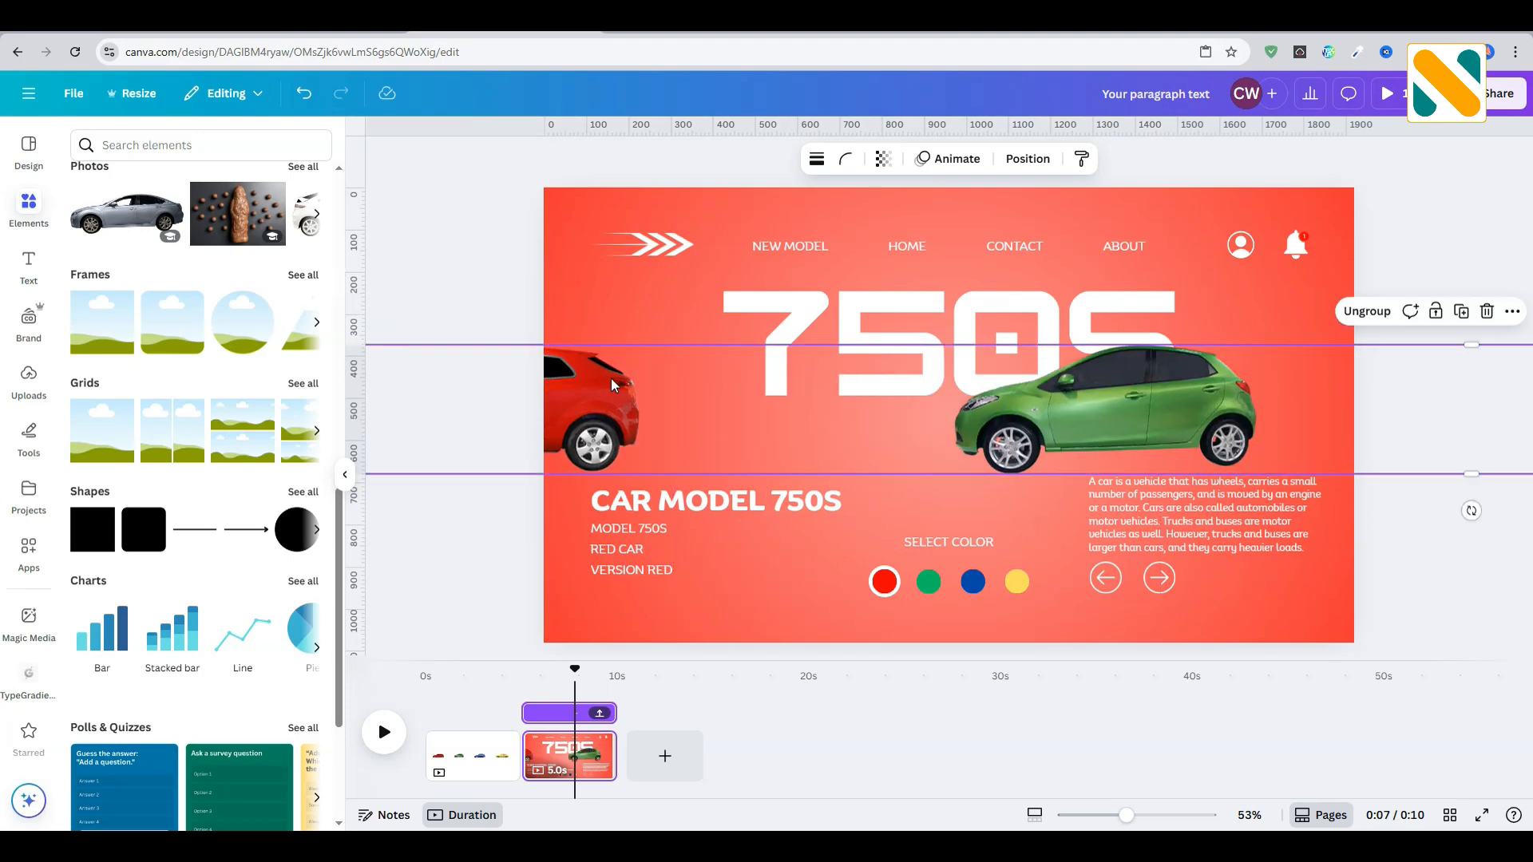
{"action": "left_click_drag", "start_coordinate": [473, 378], "coordinate": [1091, 431]}
{"action": "left_click_drag", "start_coordinate": [967, 398], "coordinate": [673, 350]}
{"action": "left_click_drag", "start_coordinate": [763, 433], "coordinate": [1184, 442]}
{"action": "left_click_drag", "start_coordinate": [1091, 387], "coordinate": [656, 317]}
{"action": "left_click_drag", "start_coordinate": [898, 451], "coordinate": [973, 397]}
{"action": "left_click_drag", "start_coordinate": [727, 316], "coordinate": [689, 313]}
{"action": "left_click_drag", "start_coordinate": [871, 385], "coordinate": [927, 392]}
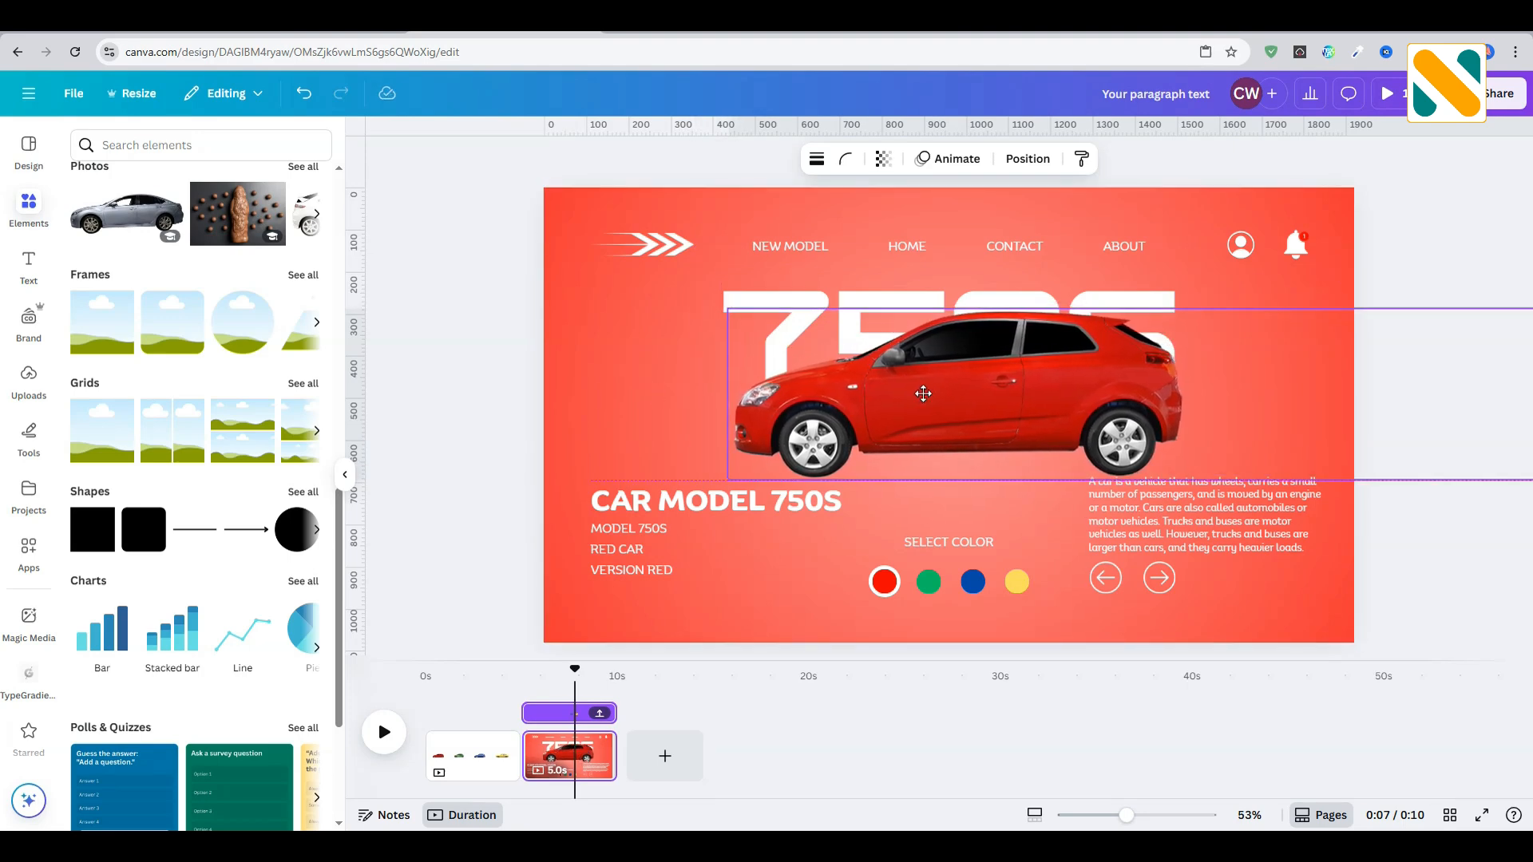
{"action": "left_click", "coordinate": [1474, 588]}
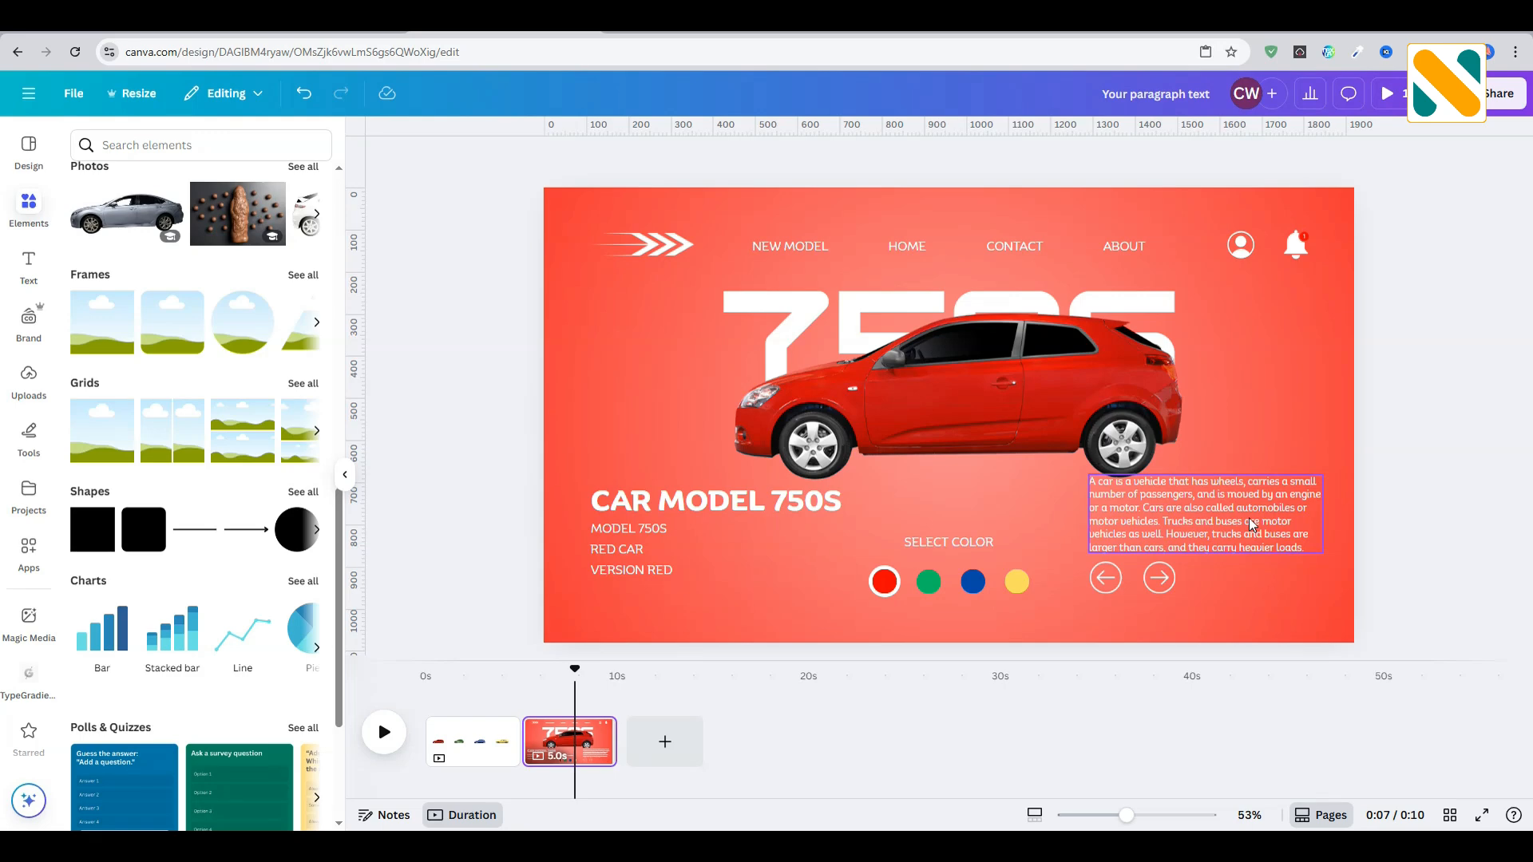
Step: Shrink the two arrow icons and nudge the description text down slightly, closer to them
{"action": "left_click", "coordinate": [1129, 520]}
{"action": "key", "text": "Down"}
{"action": "key", "text": "Down"}
{"action": "key", "text": "Down"}
{"action": "left_click_drag", "start_coordinate": [1190, 585], "coordinate": [1163, 566]}
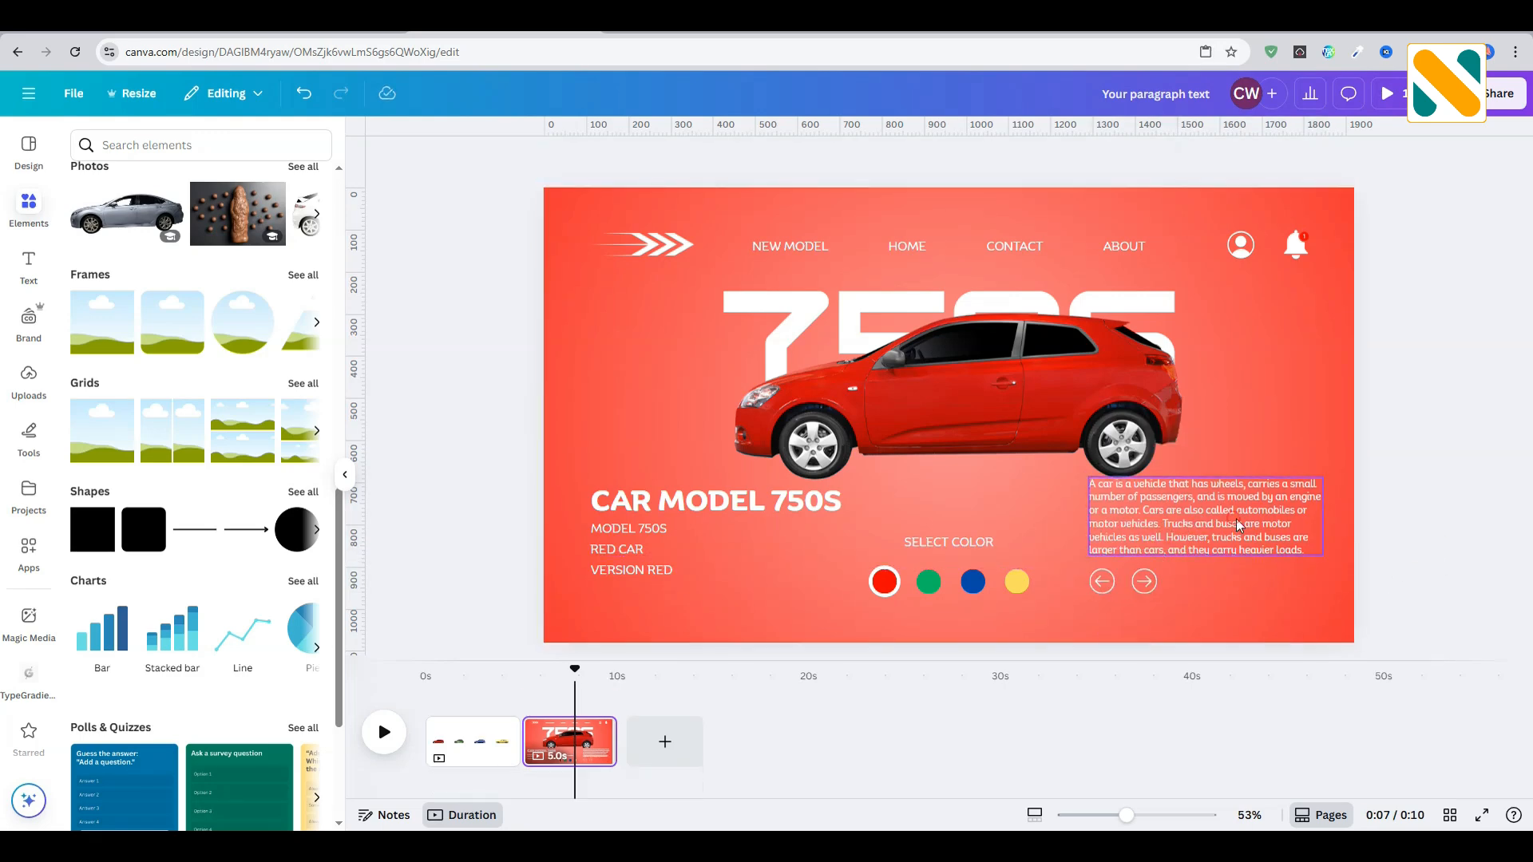
{"action": "left_click", "coordinate": [1235, 519]}
{"action": "left_click", "coordinate": [1377, 572]}
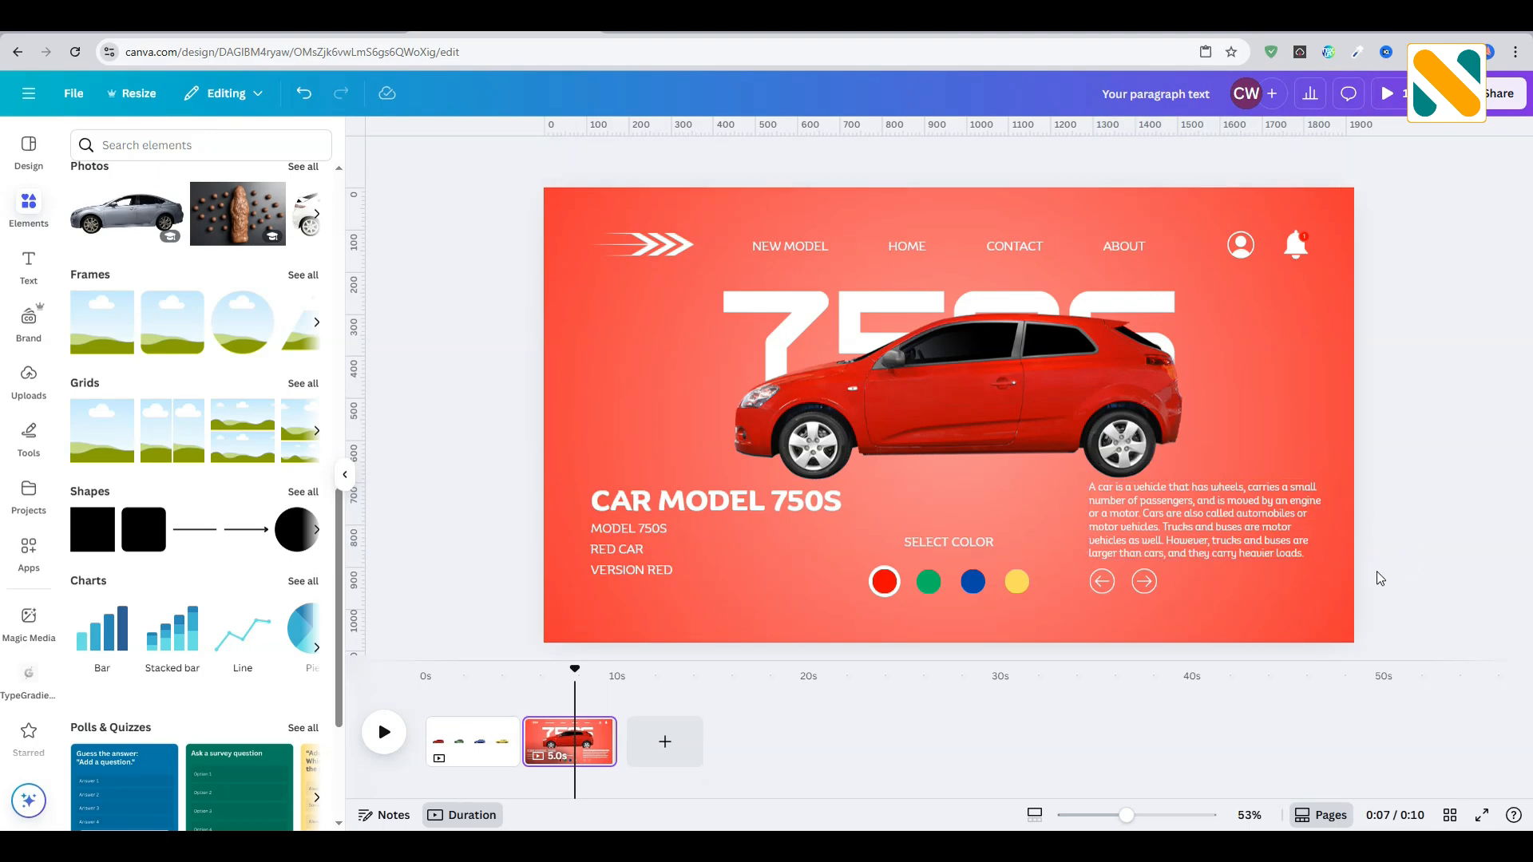
Step: Shift the car group slightly left to centre the red car, and duplicate the red page
{"action": "mouse_move", "coordinate": [1084, 415]}
{"action": "left_mouse_down"}
{"action": "mouse_move", "coordinate": [1059, 413]}
{"action": "mouse_move", "coordinate": [1076, 415]}
{"action": "left_mouse_up"}
{"action": "left_click", "coordinate": [486, 390]}
{"action": "left_click", "coordinate": [942, 405]}
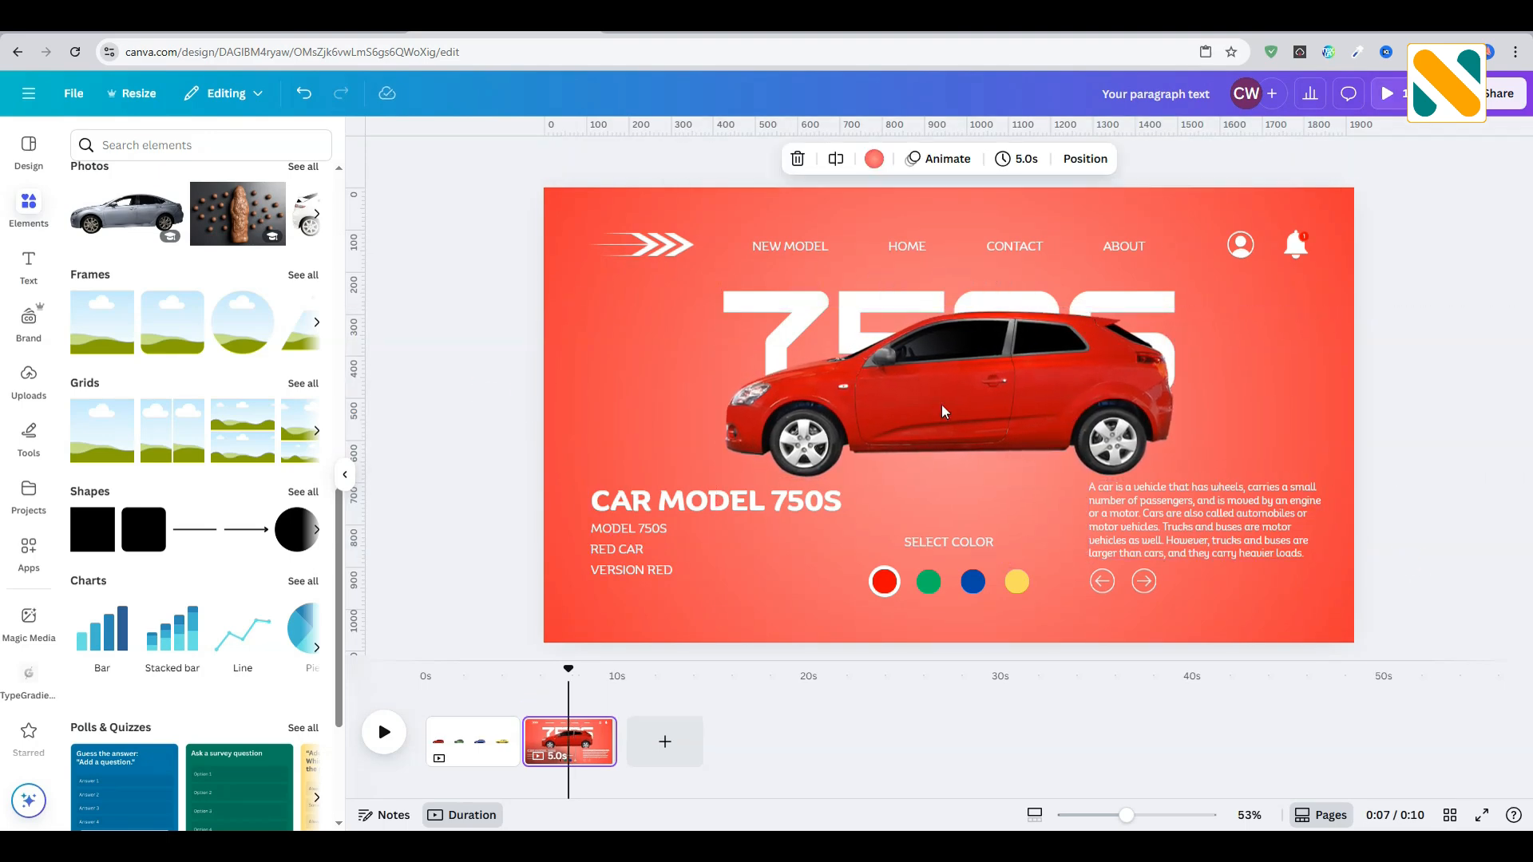
{"action": "left_click_drag", "start_coordinate": [942, 403], "coordinate": [943, 406]}
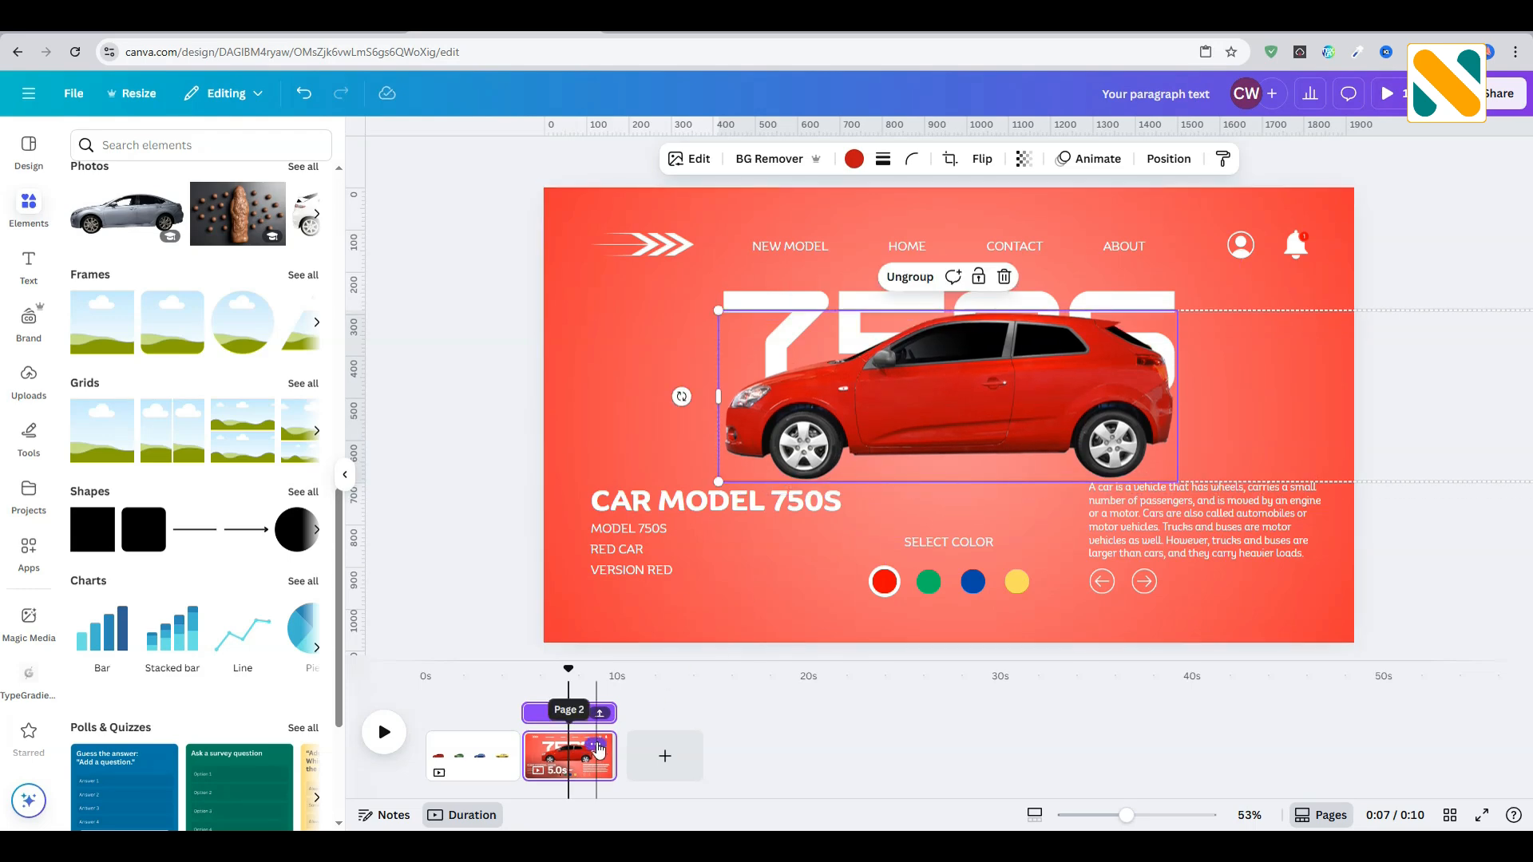
{"action": "right_click", "coordinate": [599, 748]}
{"action": "left_click", "coordinate": [677, 416]}
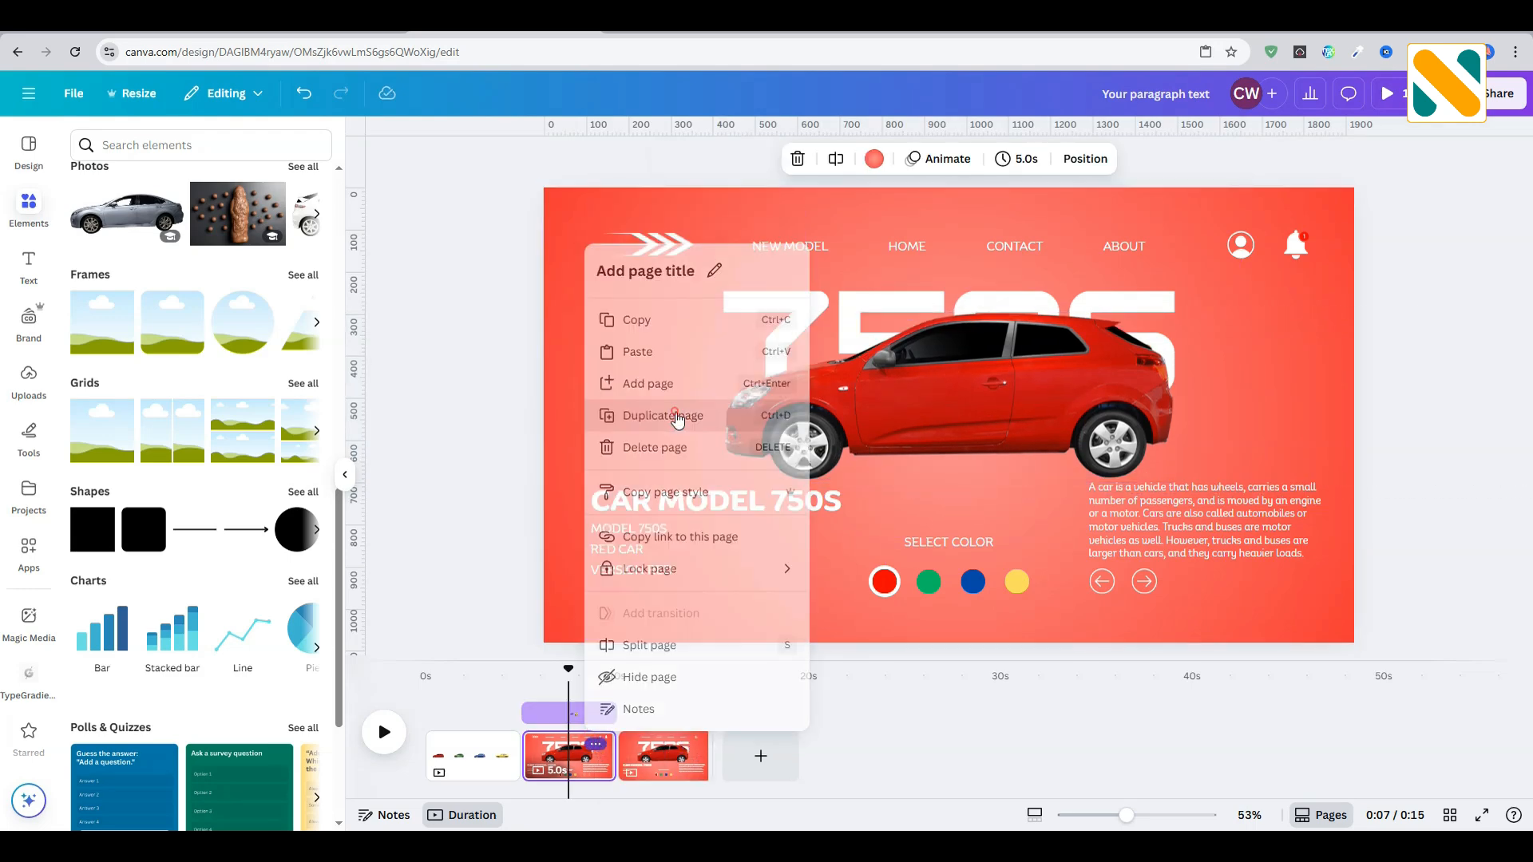
Step: On the duplicated page, slide the car group left until the green car is centred over the 750S text
{"action": "left_click_drag", "start_coordinate": [612, 674], "coordinate": [653, 673]}
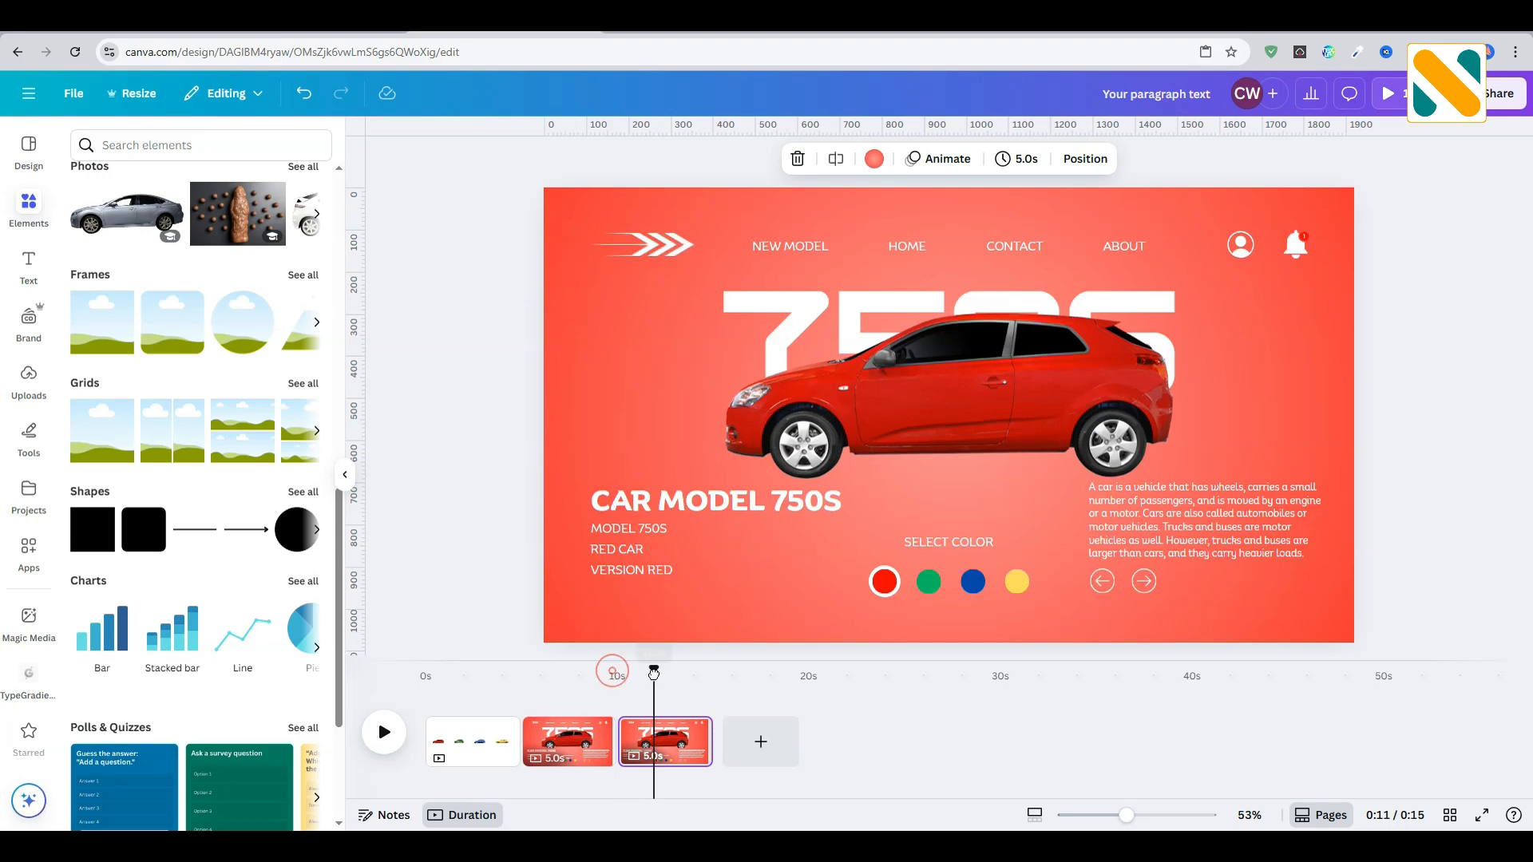
{"action": "left_click", "coordinate": [921, 404]}
{"action": "left_click_drag", "start_coordinate": [1187, 391], "coordinate": [882, 385]}
{"action": "left_click_drag", "start_coordinate": [1175, 389], "coordinate": [1034, 389]}
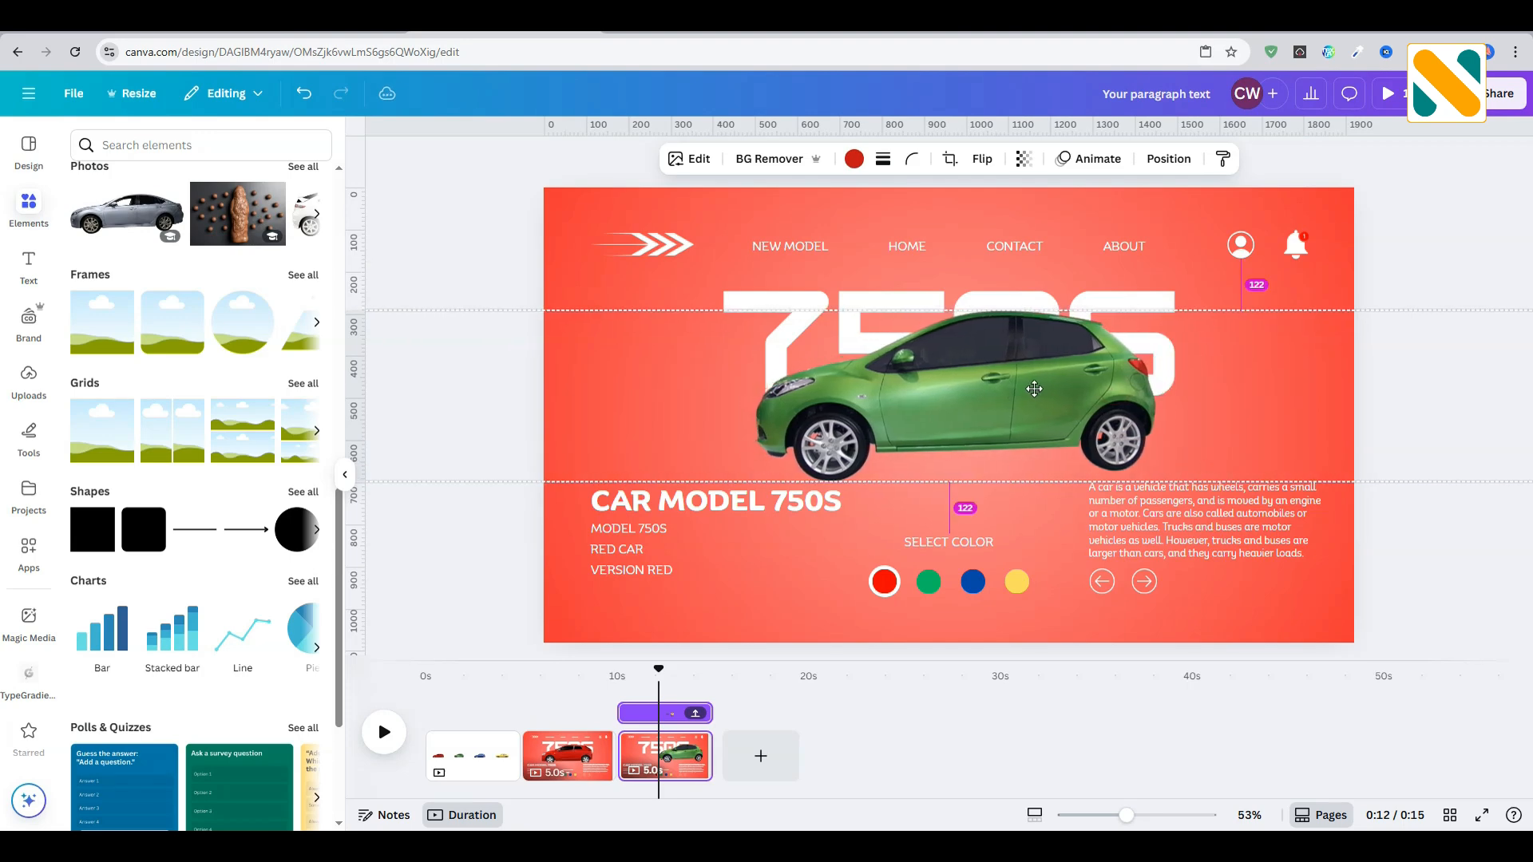
Step: Change the duplicated page's background to the solid dark green #038446
{"action": "left_click", "coordinate": [569, 209]}
{"action": "left_click", "coordinate": [839, 162]}
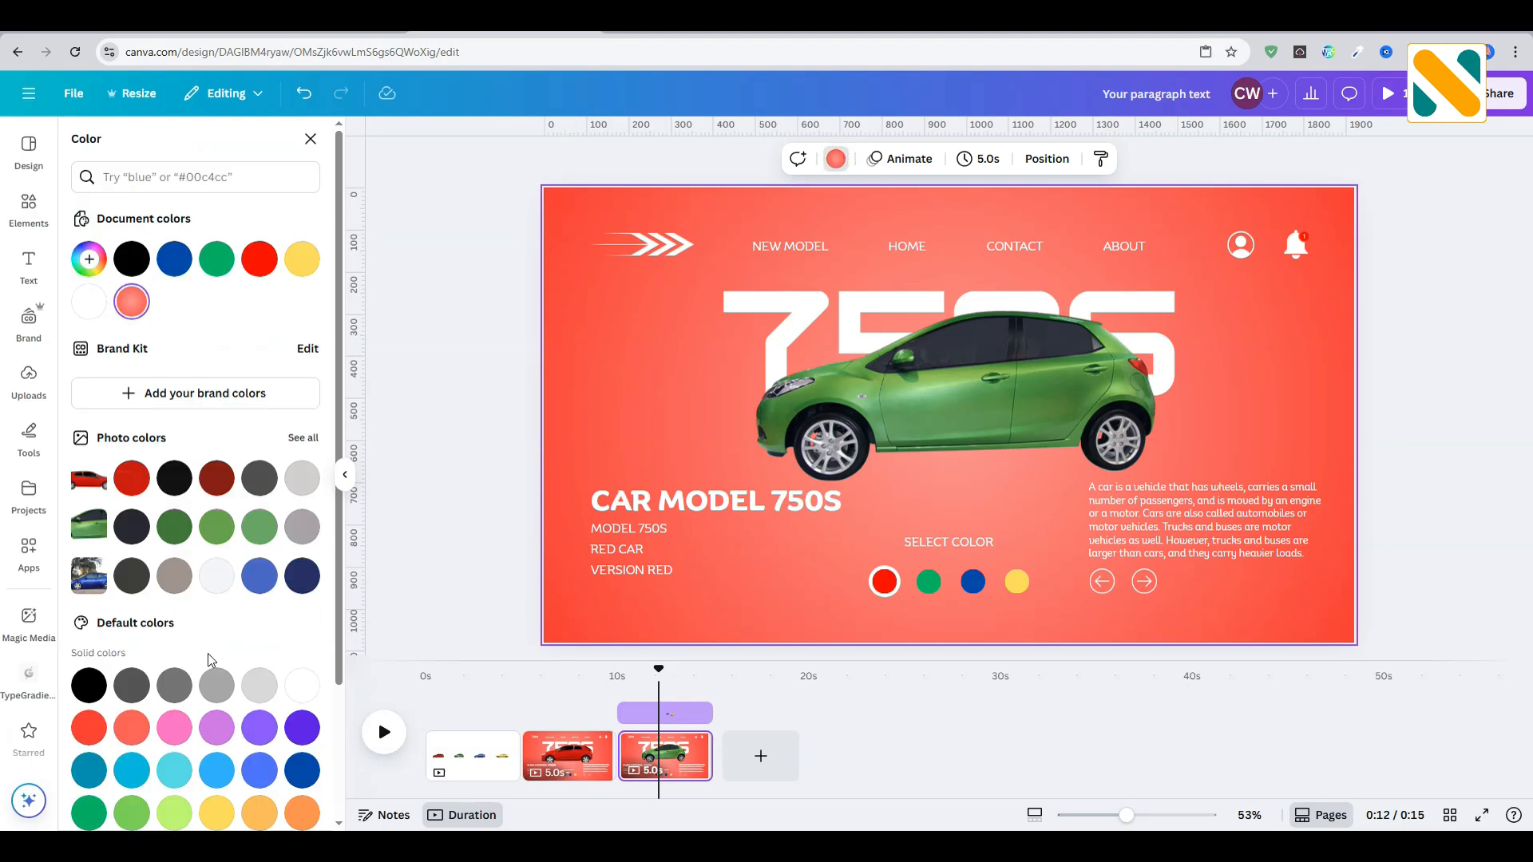
{"action": "left_click", "coordinate": [88, 823]}
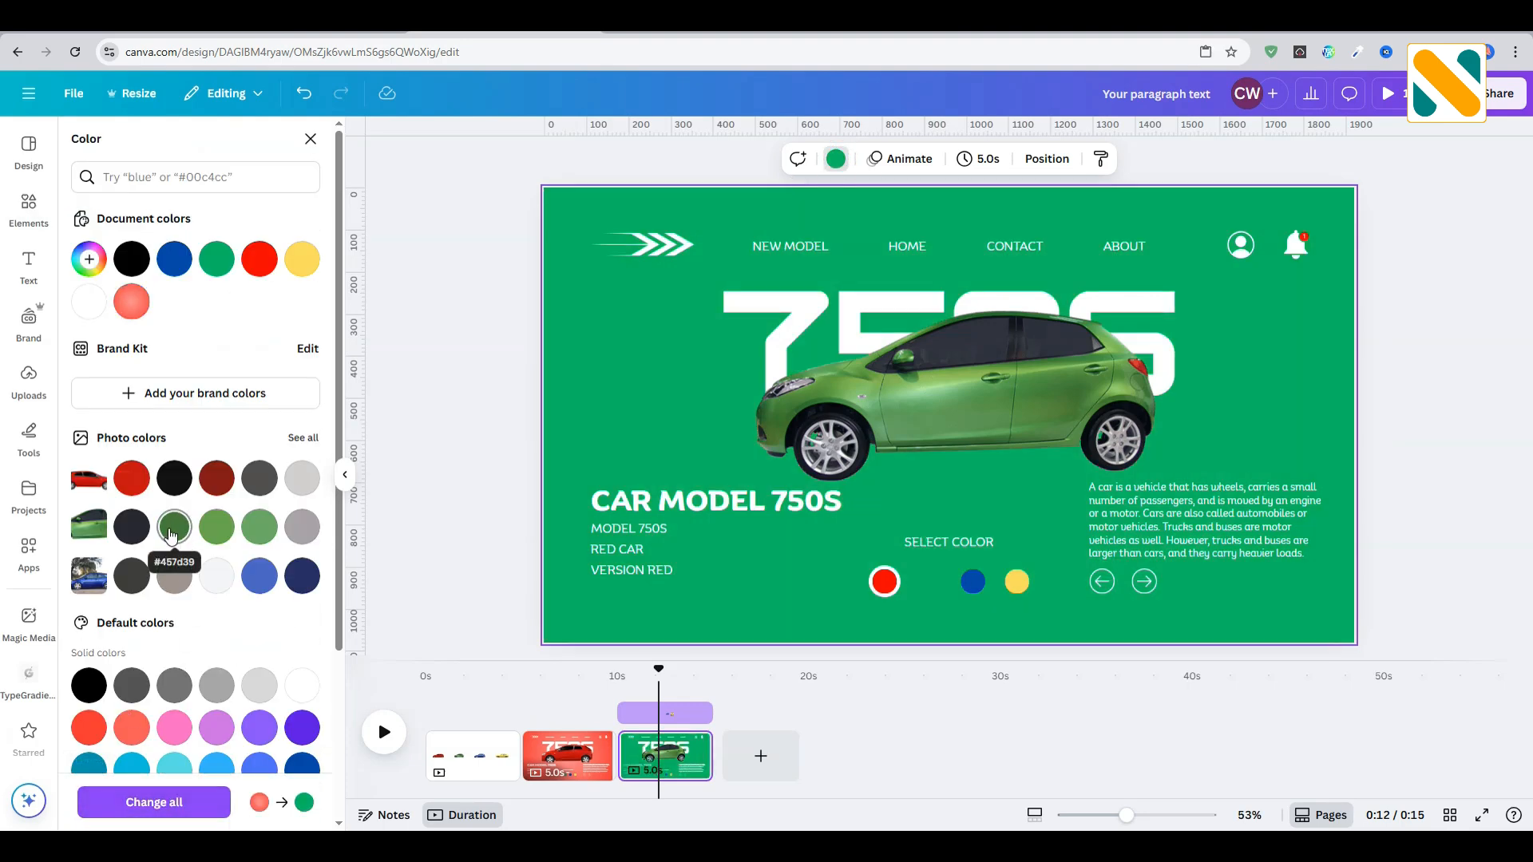
{"action": "left_click", "coordinate": [89, 260]}
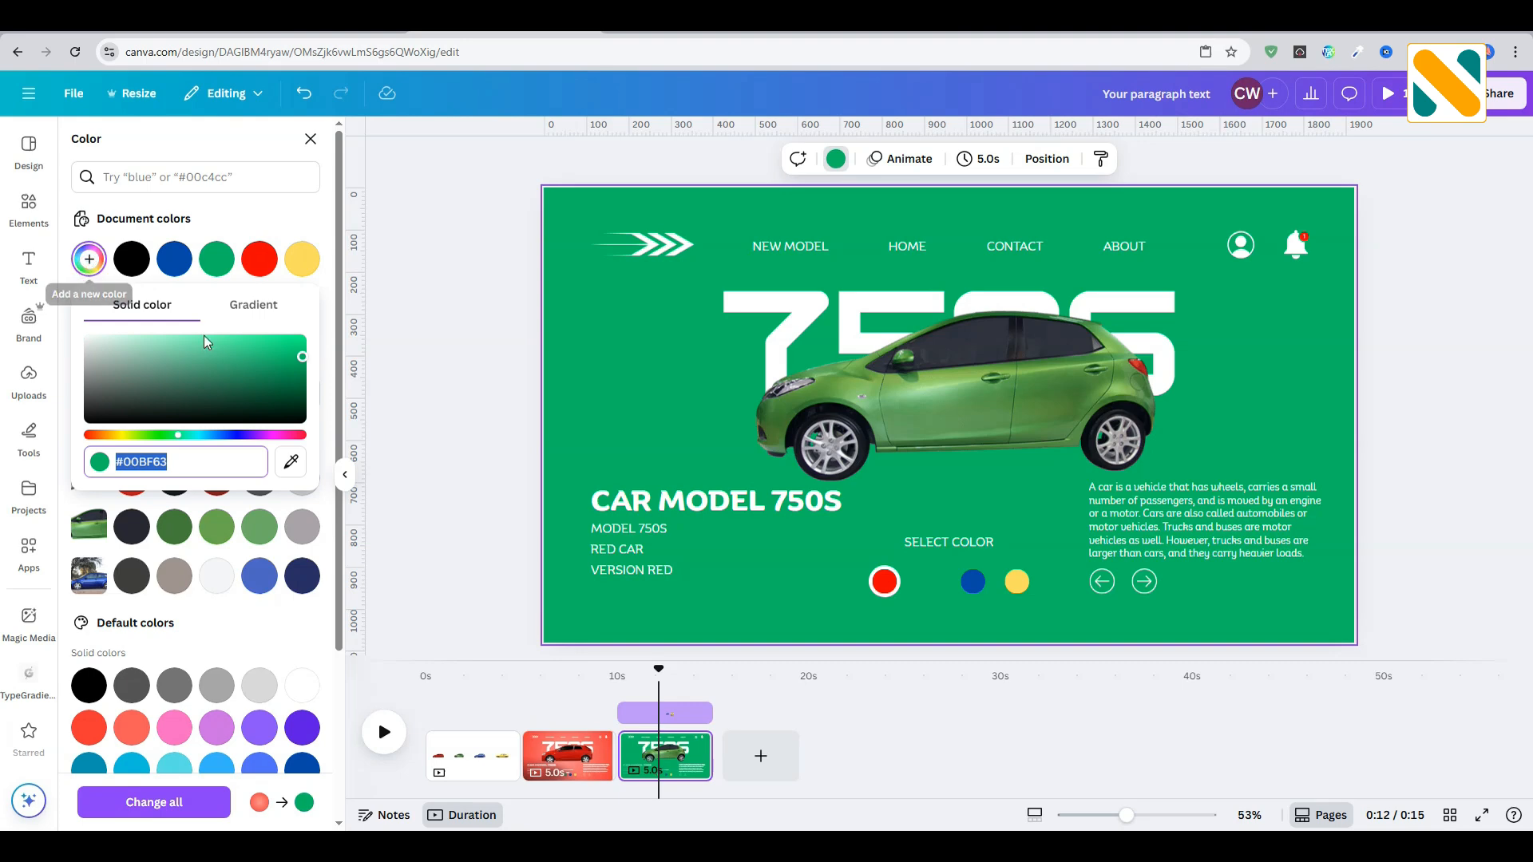
{"action": "left_click", "coordinate": [302, 379]}
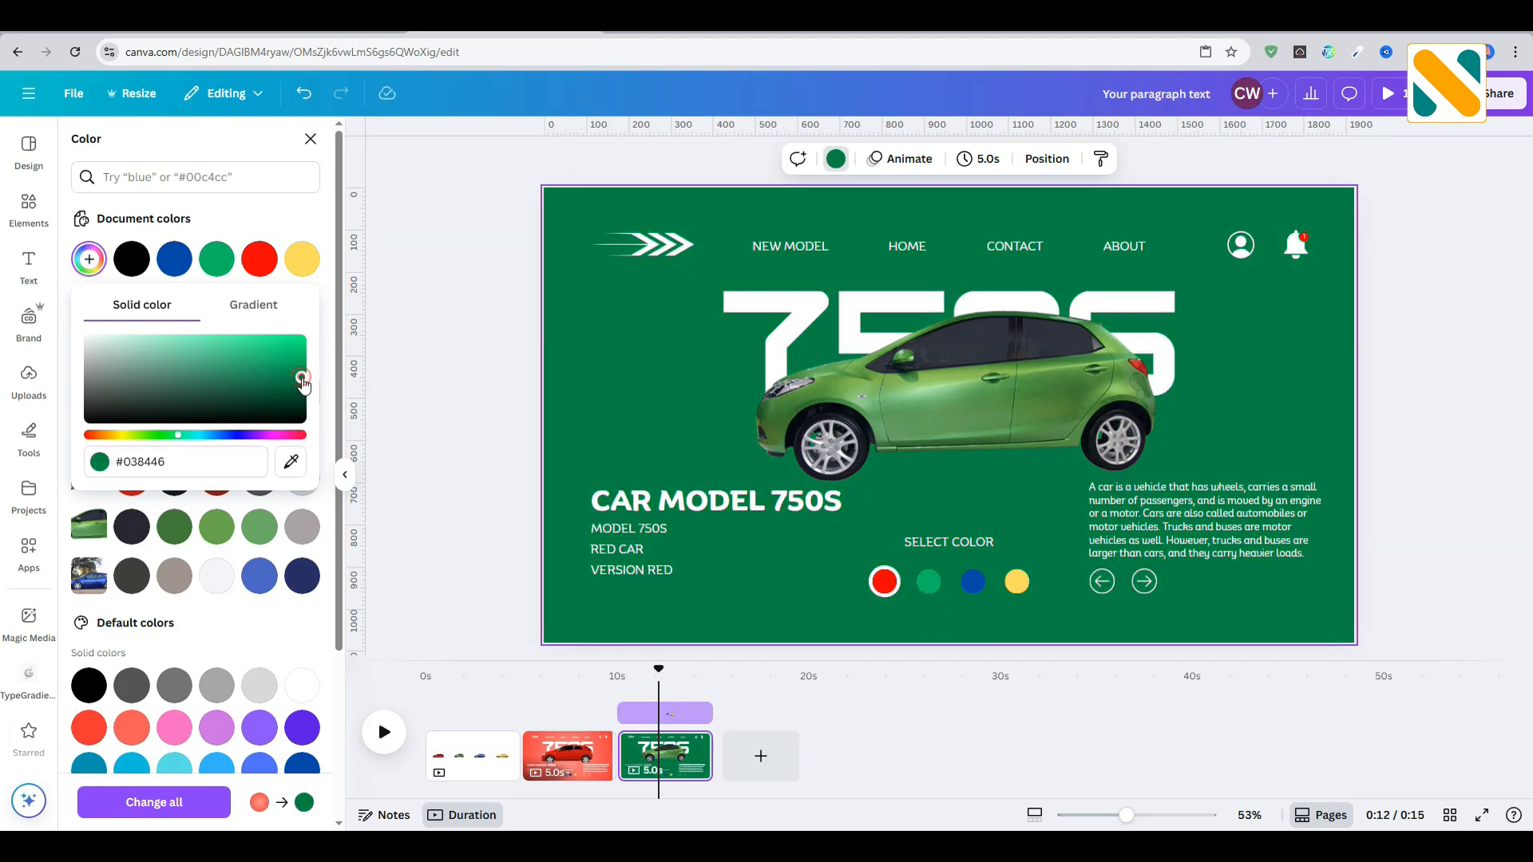
Step: Turn the green background into a circular gradient with light green #7cef84 at the centre and dark green #038446 at the edges
{"action": "left_click", "coordinate": [274, 308]}
{"action": "left_click", "coordinate": [139, 378]}
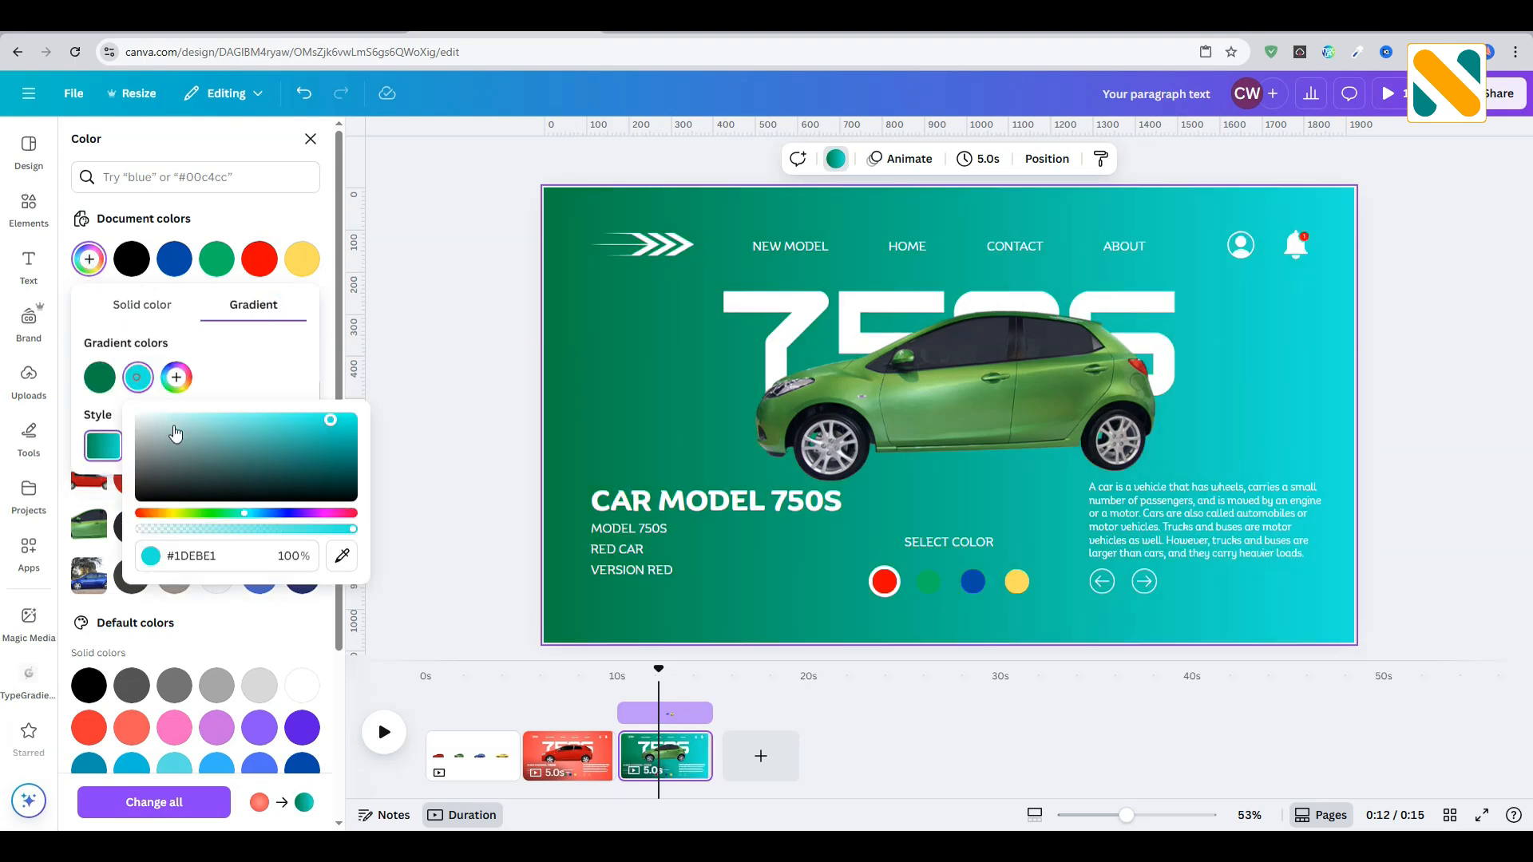
{"action": "left_click", "coordinate": [210, 513]}
{"action": "left_click_drag", "start_coordinate": [286, 428], "coordinate": [244, 418]}
{"action": "left_click", "coordinate": [241, 445]}
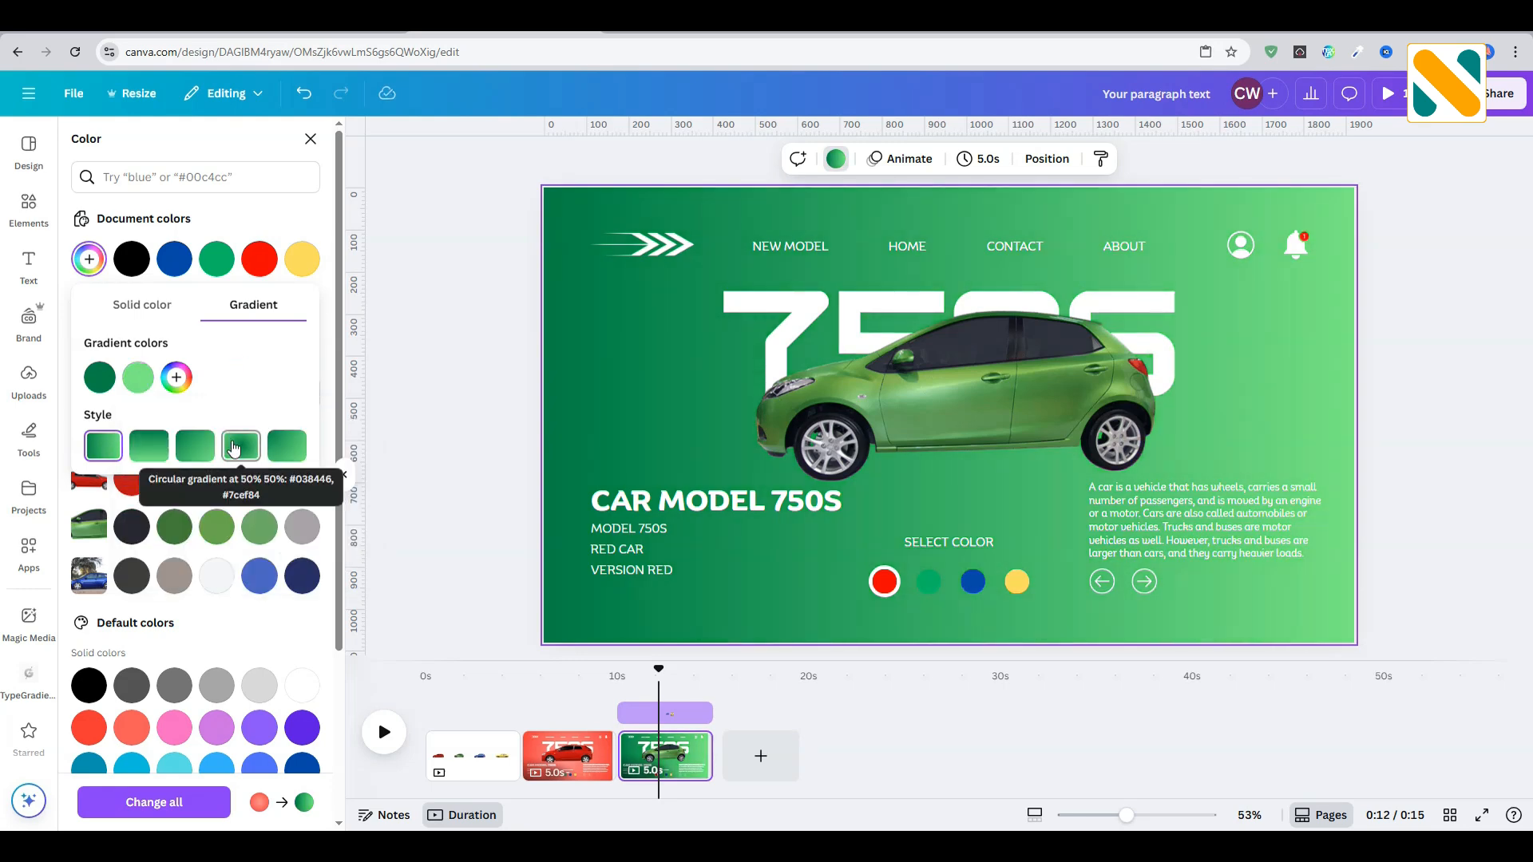
{"action": "left_click_drag", "start_coordinate": [138, 382], "coordinate": [94, 387]}
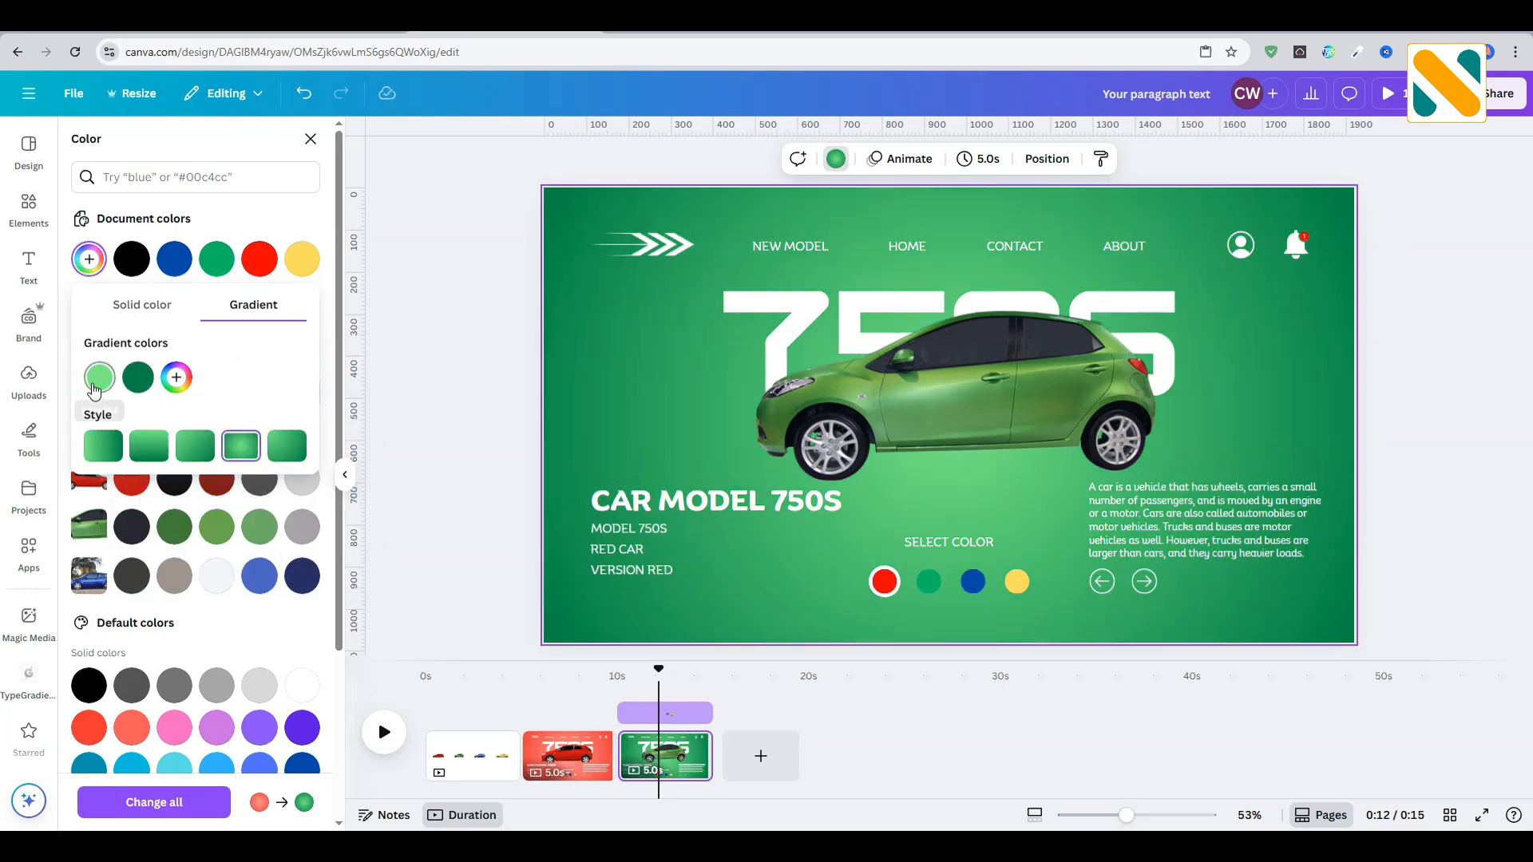
Step: Change the large title behind the green car to 760S
{"action": "left_click", "coordinate": [439, 353]}
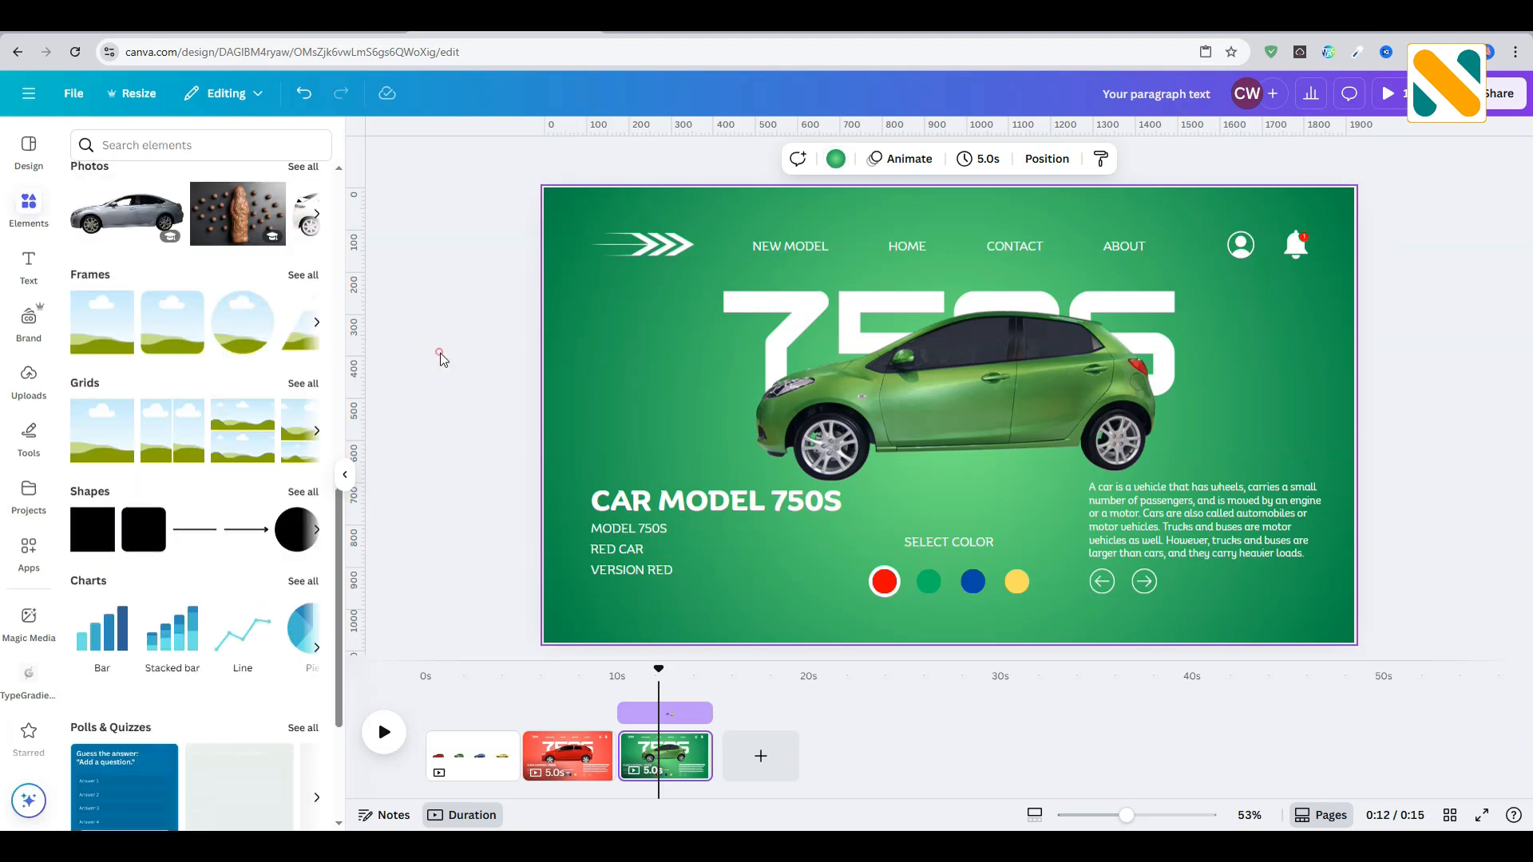
{"action": "left_click", "coordinate": [771, 289]}
{"action": "double_click", "coordinate": [772, 290]}
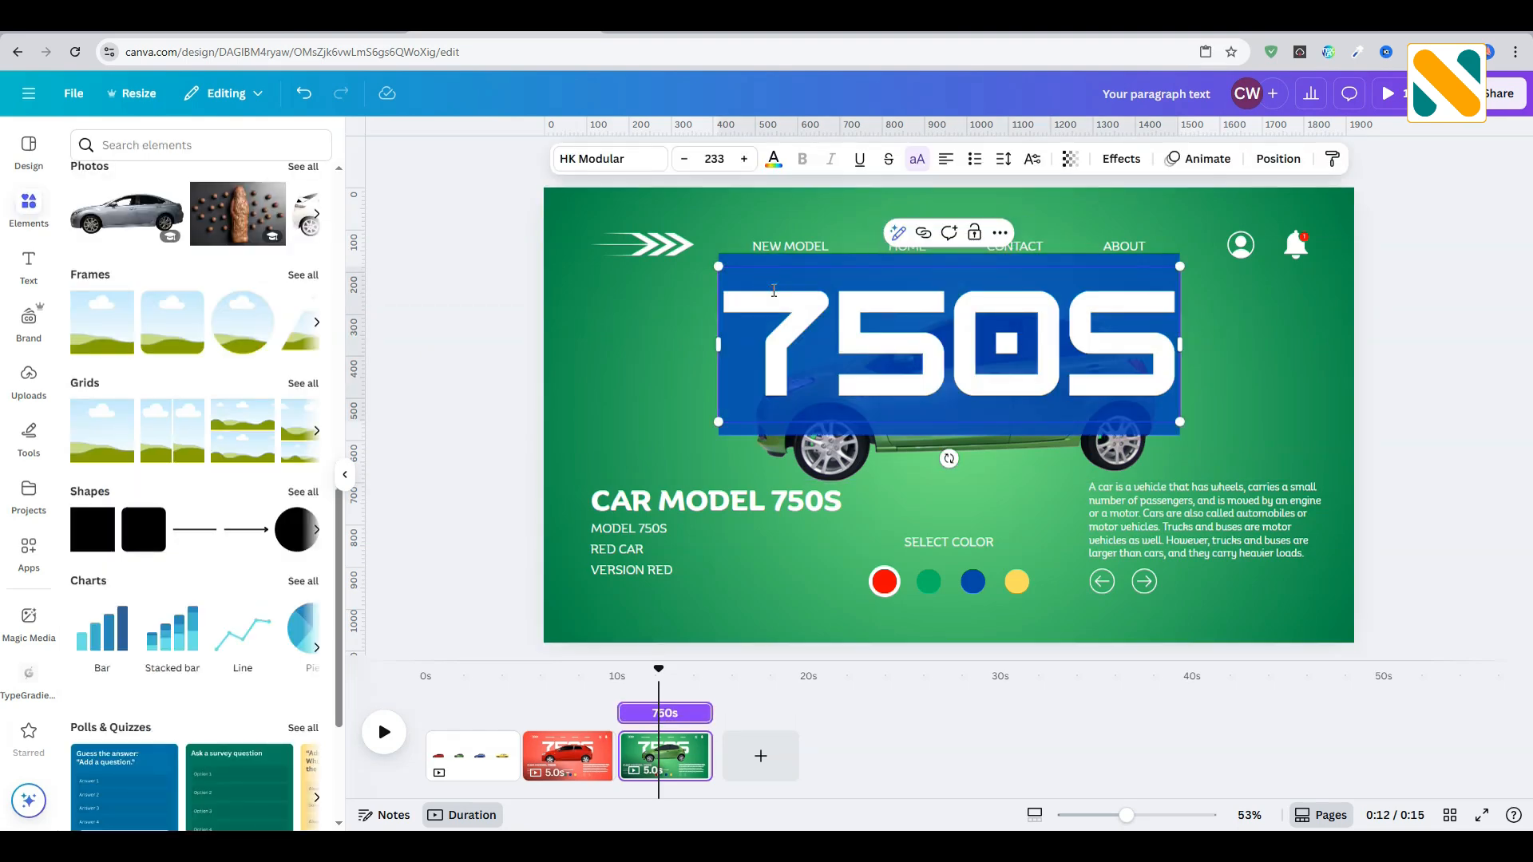
{"action": "type", "text": "760S"}
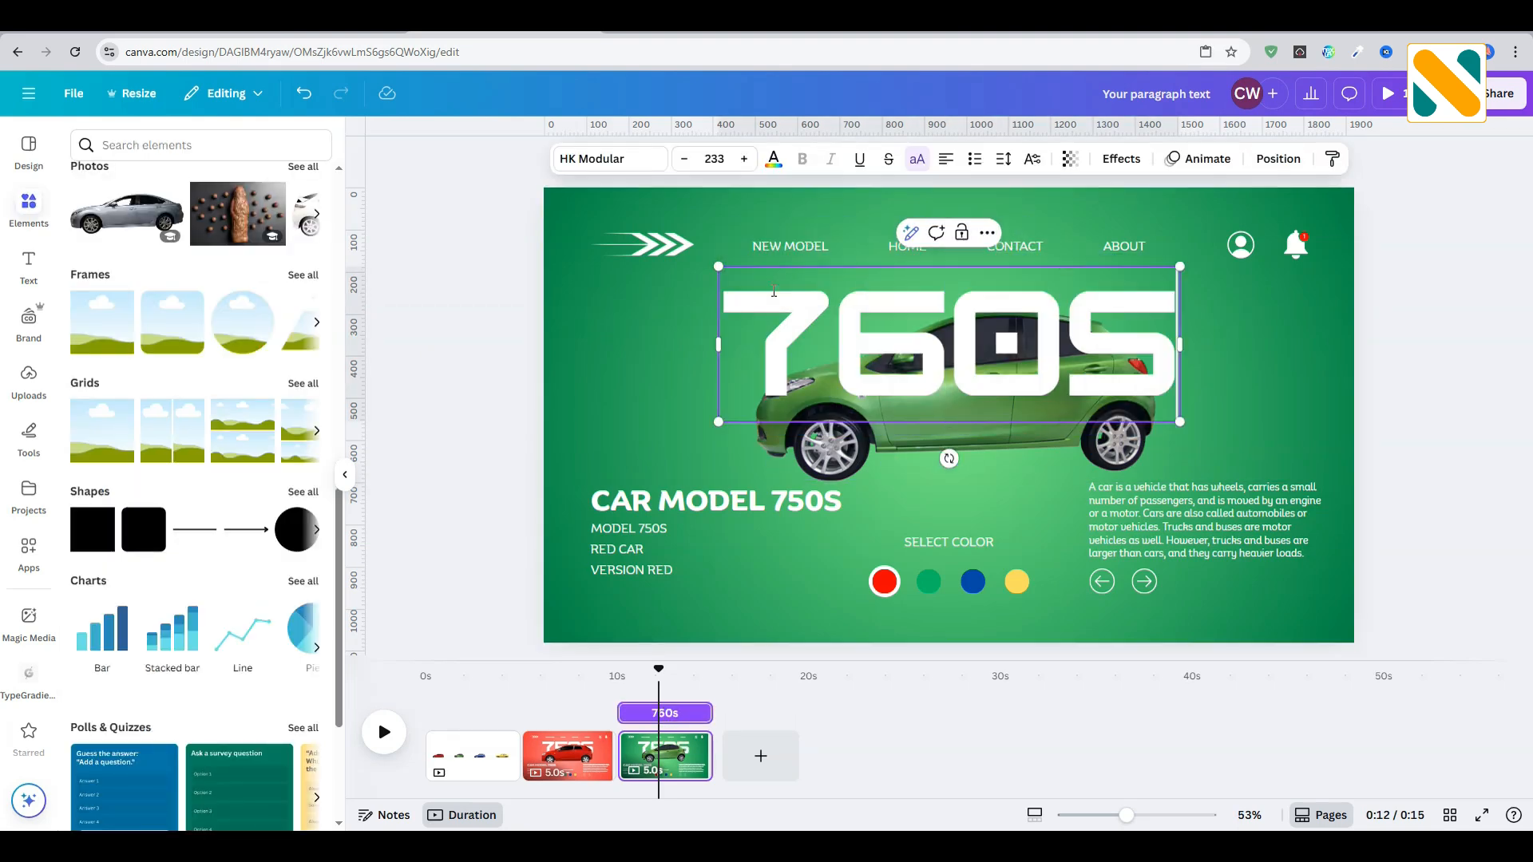
{"action": "left_click", "coordinate": [526, 328]}
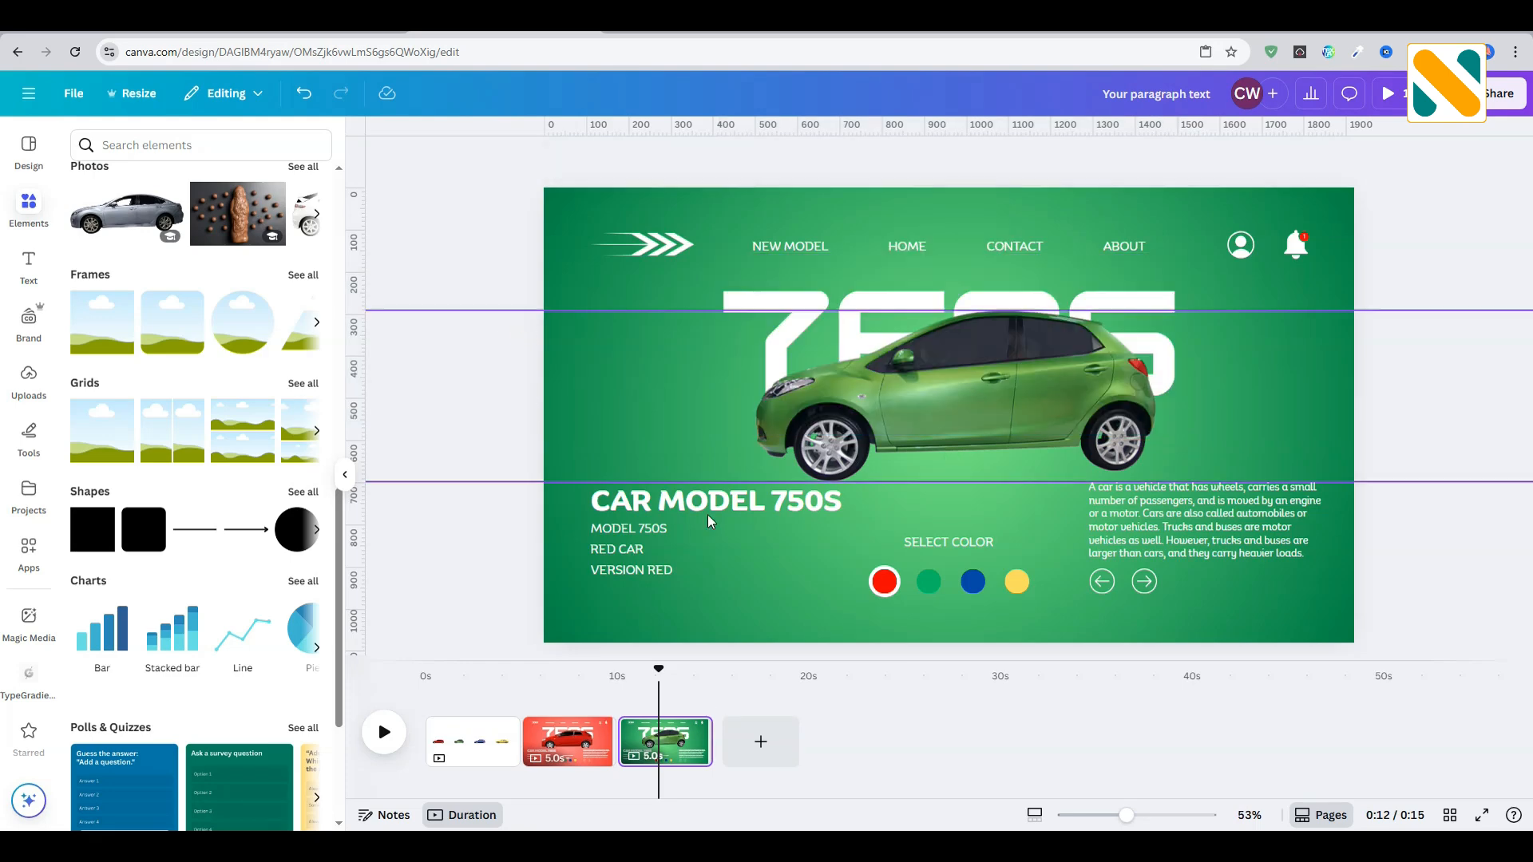
Step: Update the heading to CAR MODEL 760S and the line beneath it to MODEL 760S
{"action": "left_click", "coordinate": [751, 500]}
{"action": "double_click", "coordinate": [758, 501]}
{"action": "left_click", "coordinate": [772, 501]}
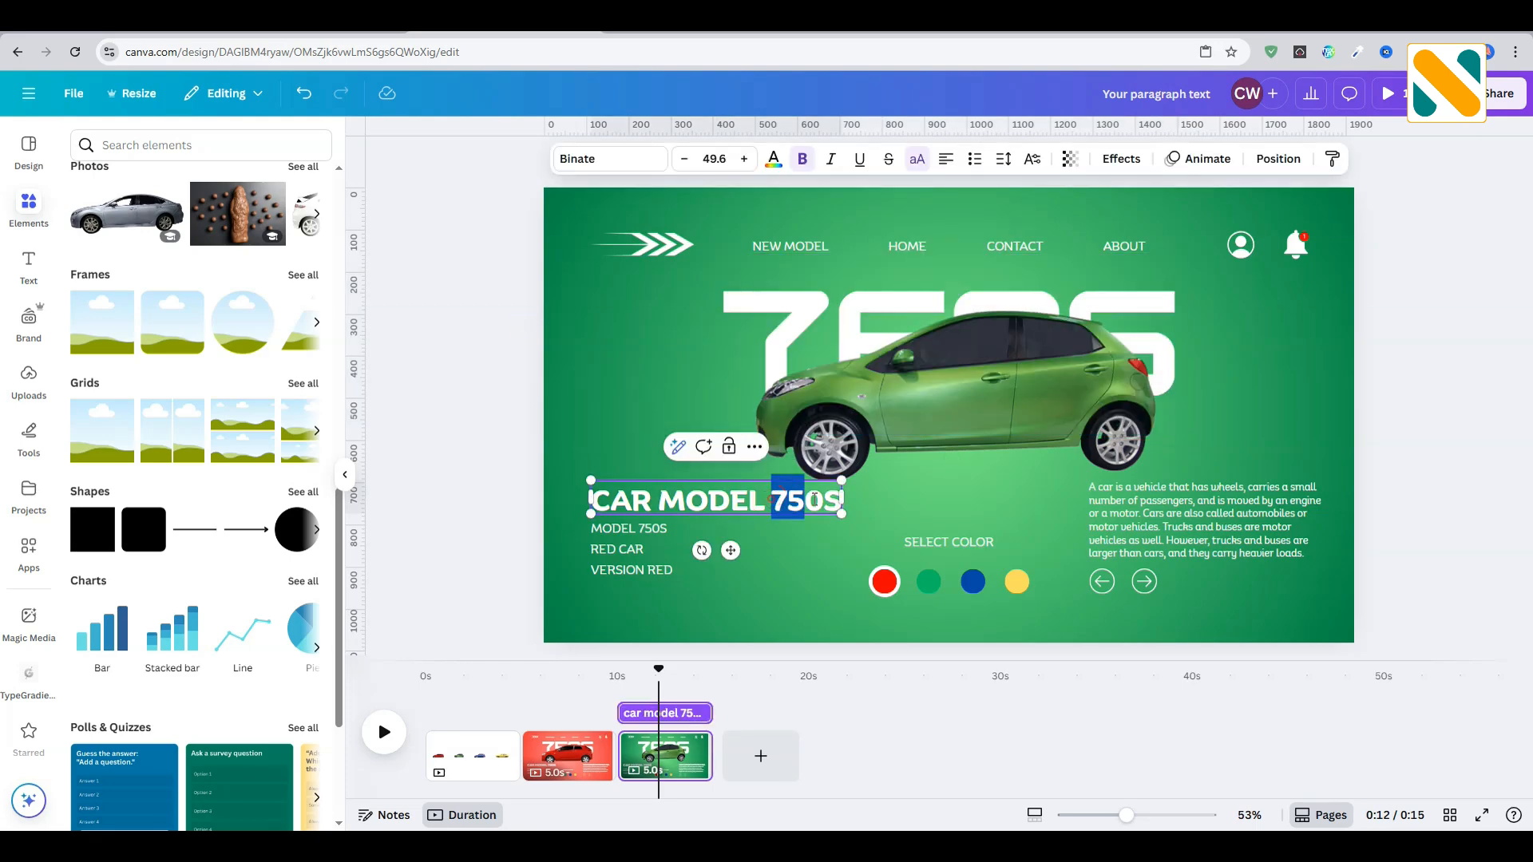
{"action": "type", "text": "760S"}
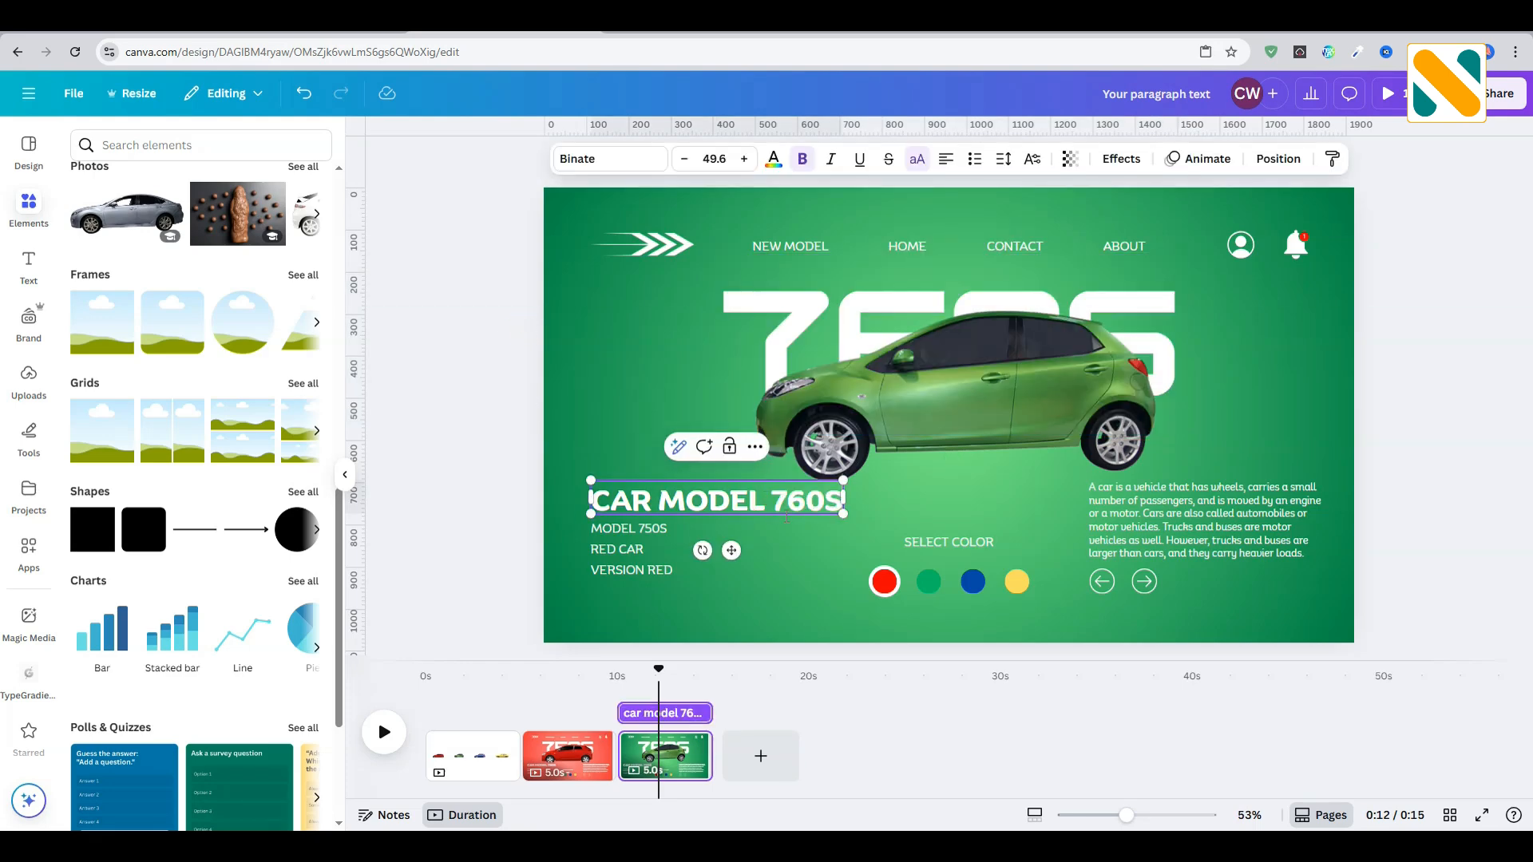
{"action": "left_click", "coordinate": [471, 507]}
{"action": "left_click", "coordinate": [645, 534]}
{"action": "left_click", "coordinate": [642, 529]}
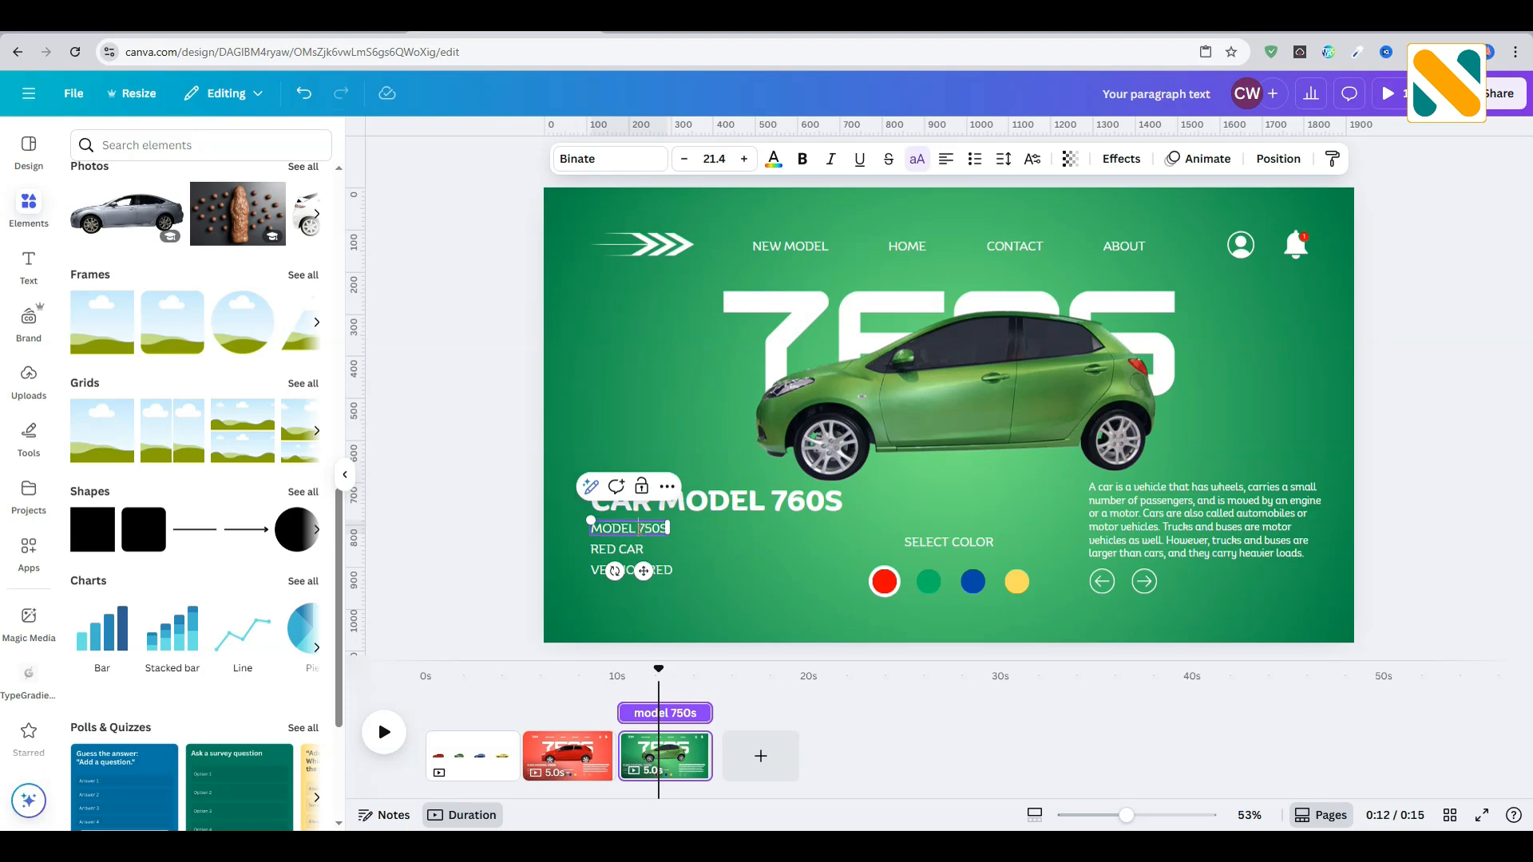
{"action": "left_click", "coordinate": [472, 516]}
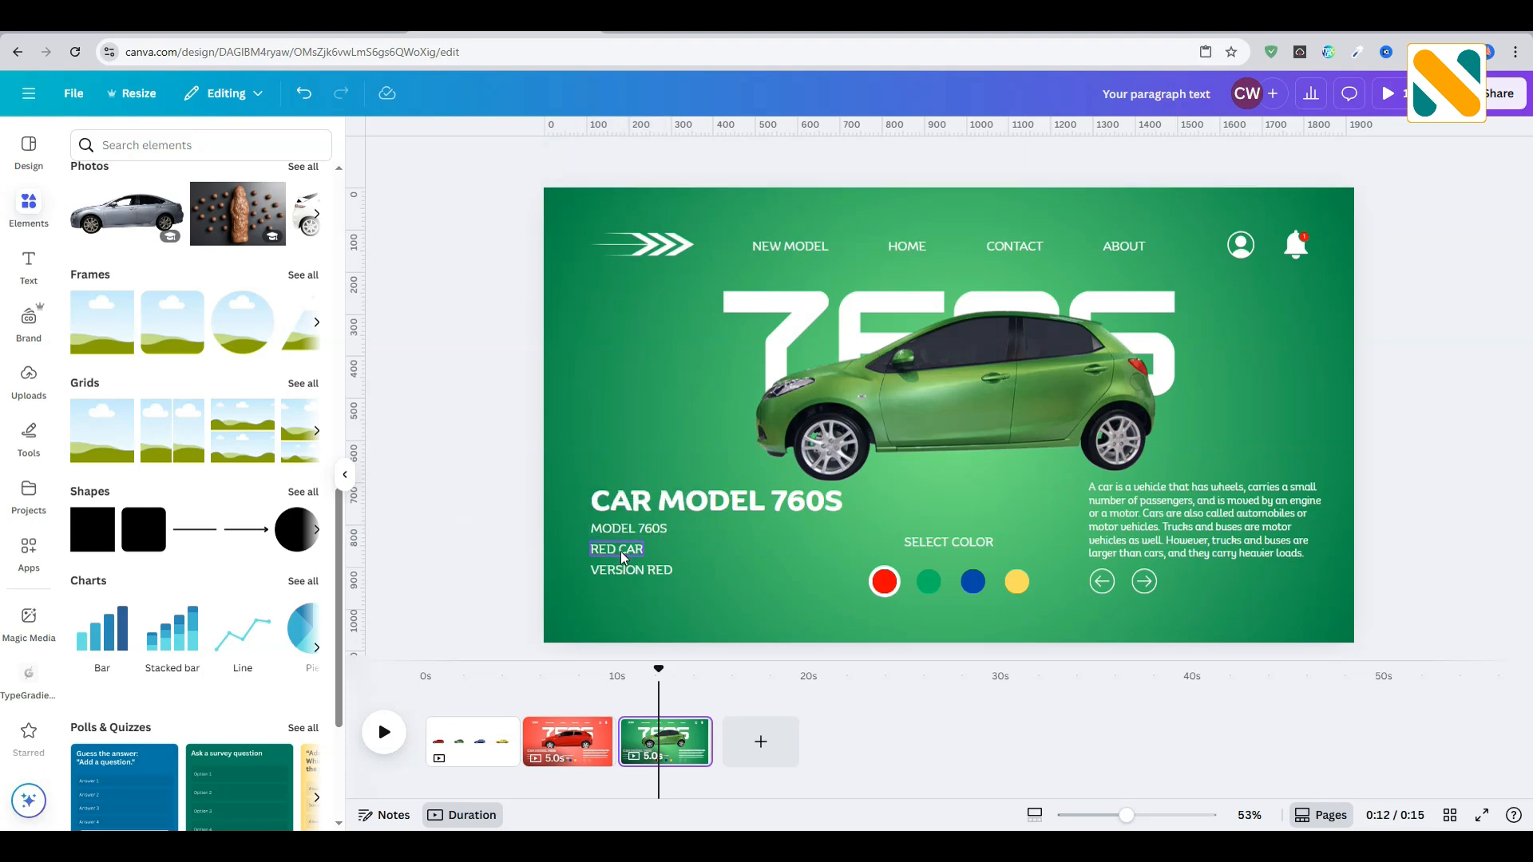
Step: Change the RED CAR line on the green page to GREEN CAR
{"action": "left_click", "coordinate": [613, 548]}
{"action": "double_click", "coordinate": [614, 548]}
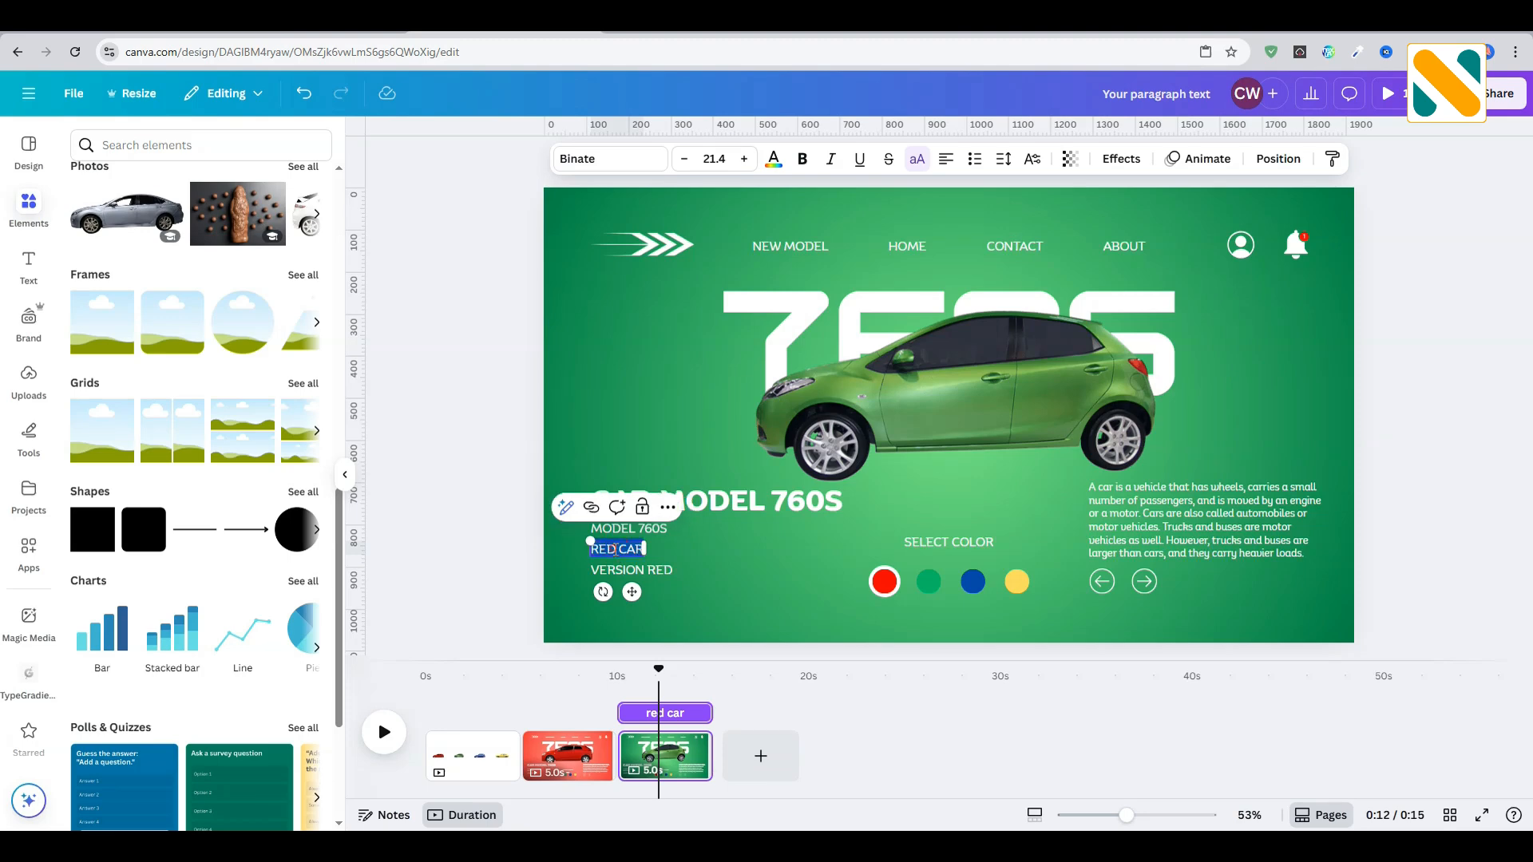
{"action": "left_click", "coordinate": [616, 550]}
{"action": "key", "text": "BackSpace"}
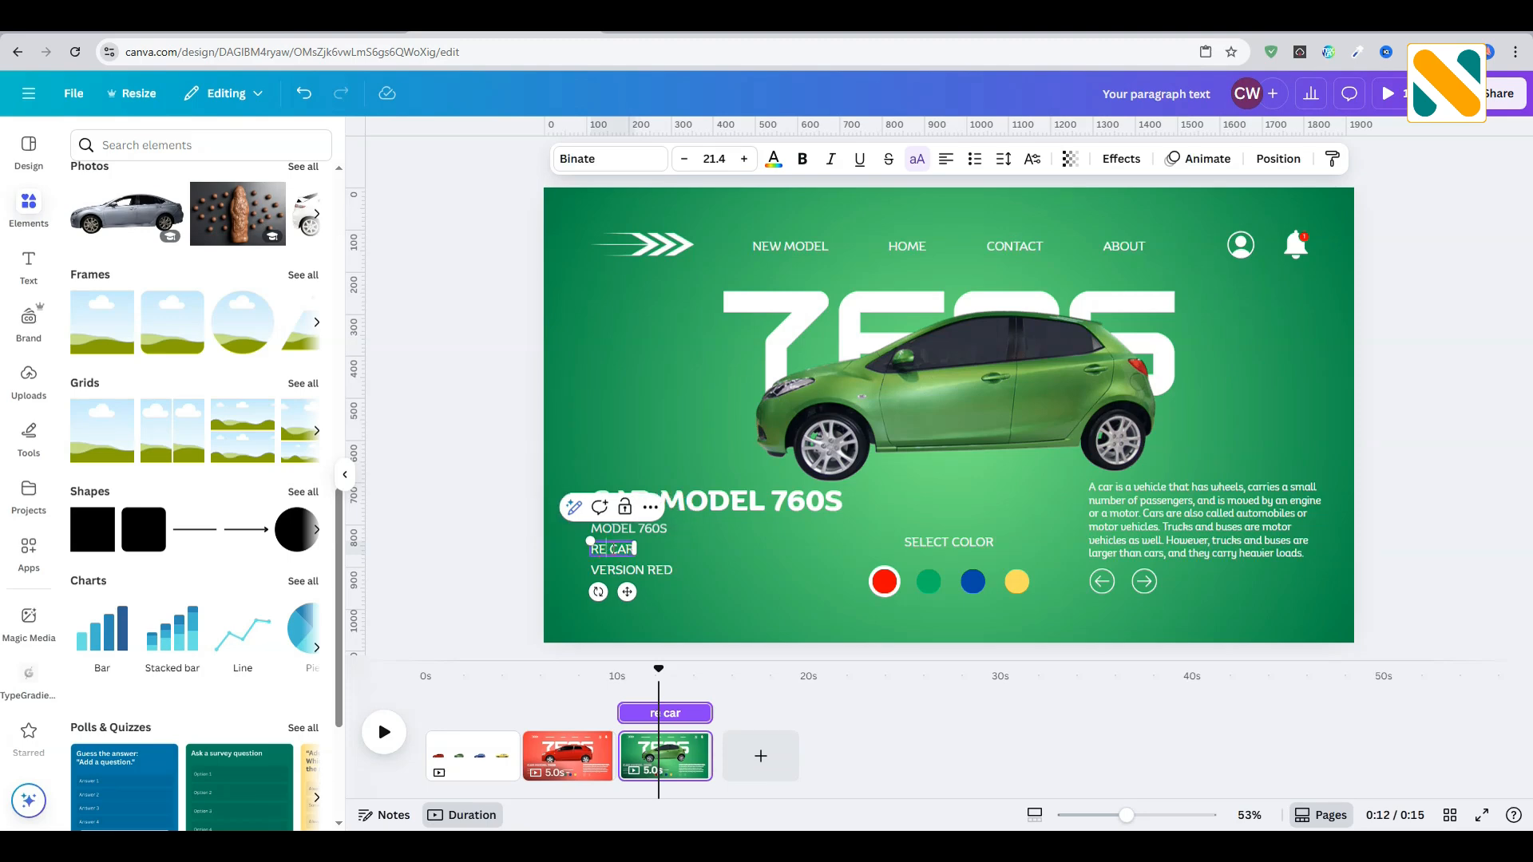
{"action": "type", "text": "gree"}
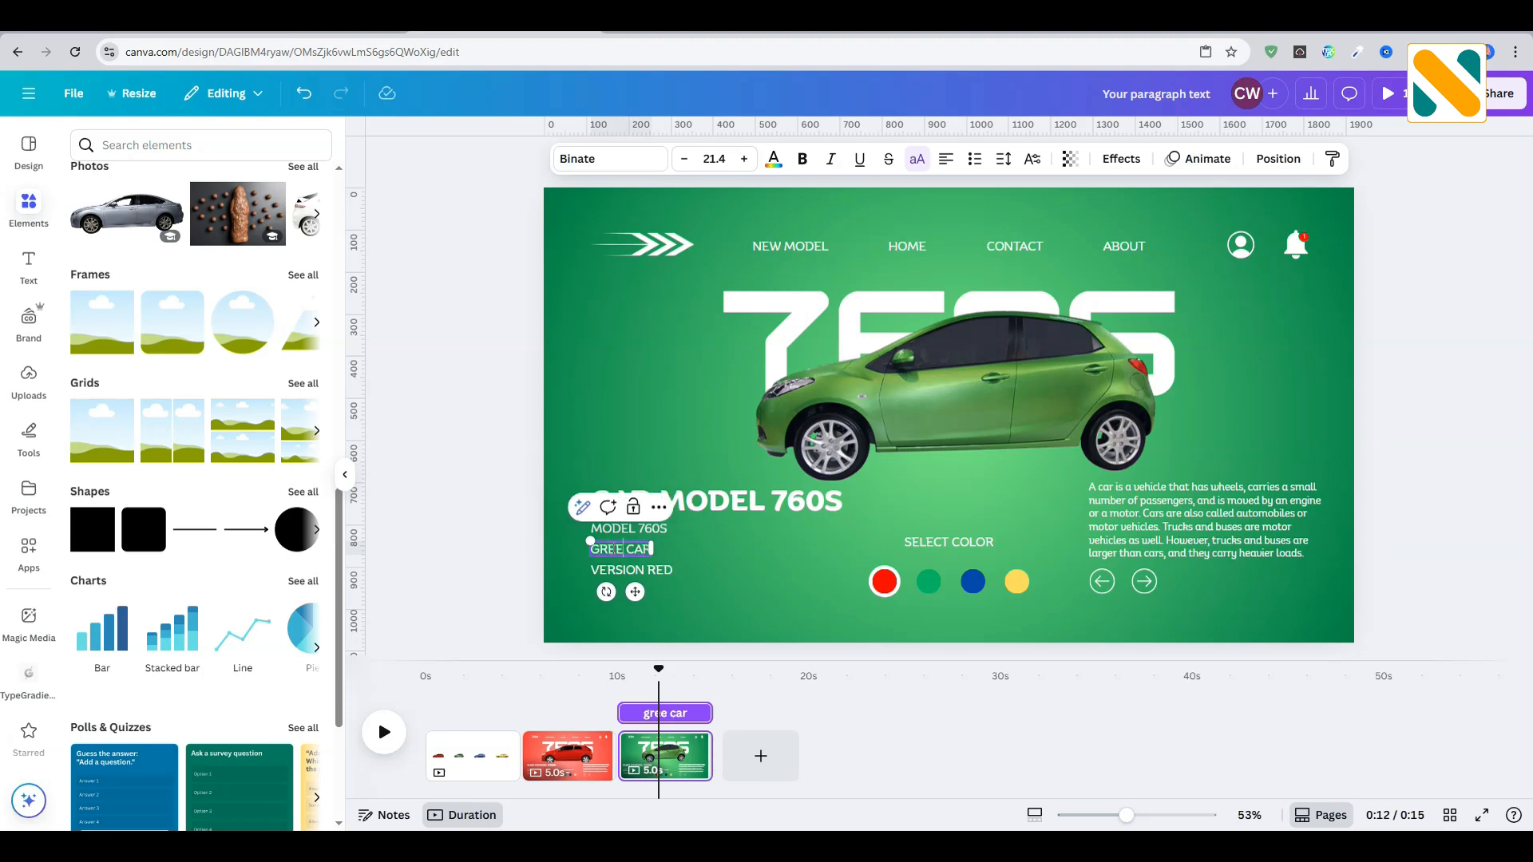
{"action": "type", "text": "n"}
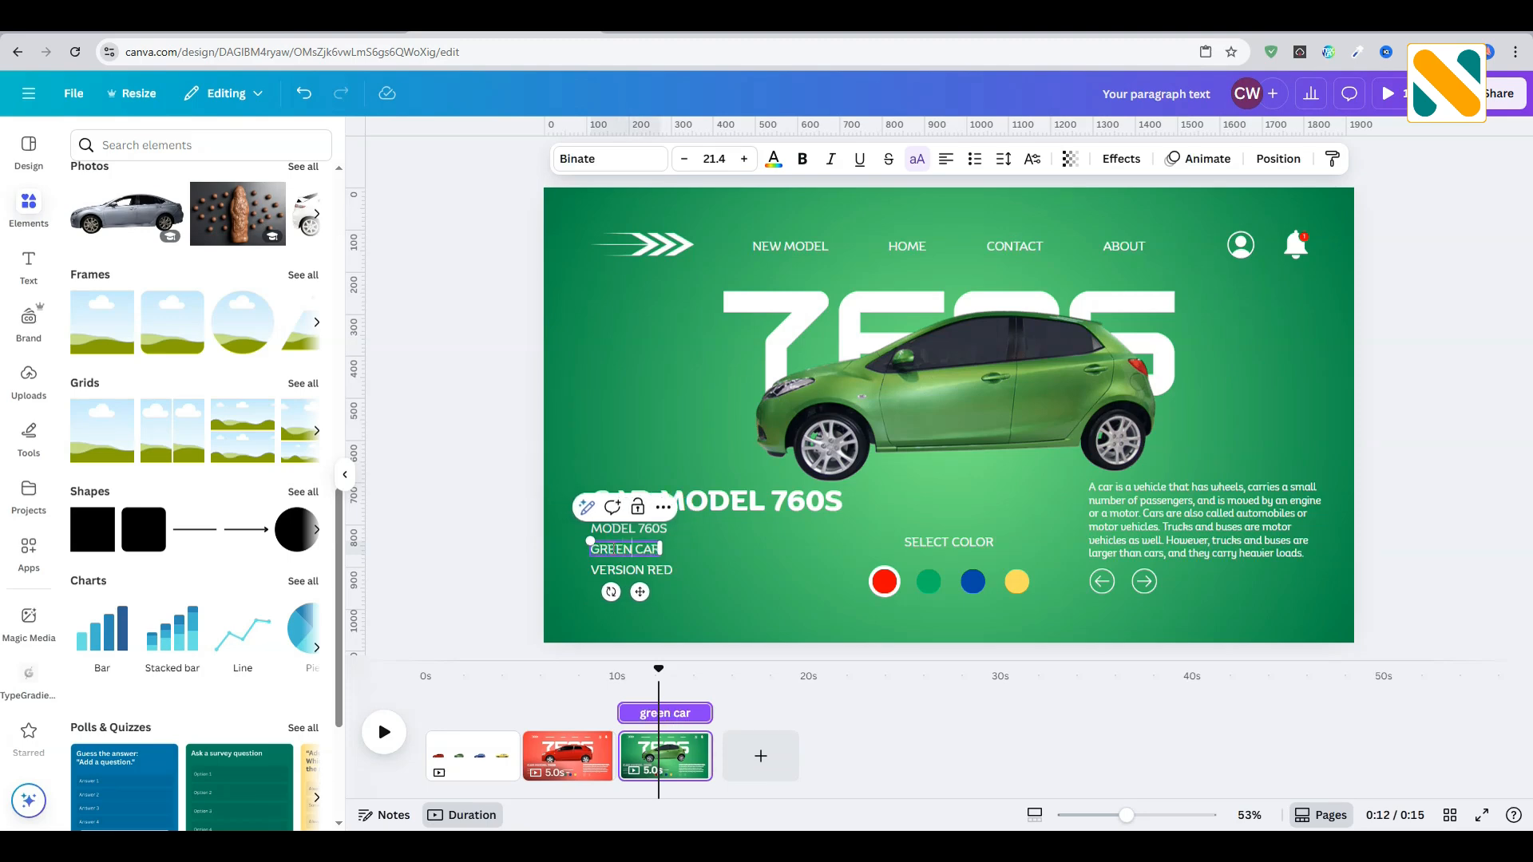
{"action": "left_click", "coordinate": [456, 511]}
Step: Change the VERSION RED line on the green page to VERSION GREEN
{"action": "left_click", "coordinate": [642, 570]}
{"action": "left_click", "coordinate": [650, 571]}
{"action": "left_click", "coordinate": [651, 572]}
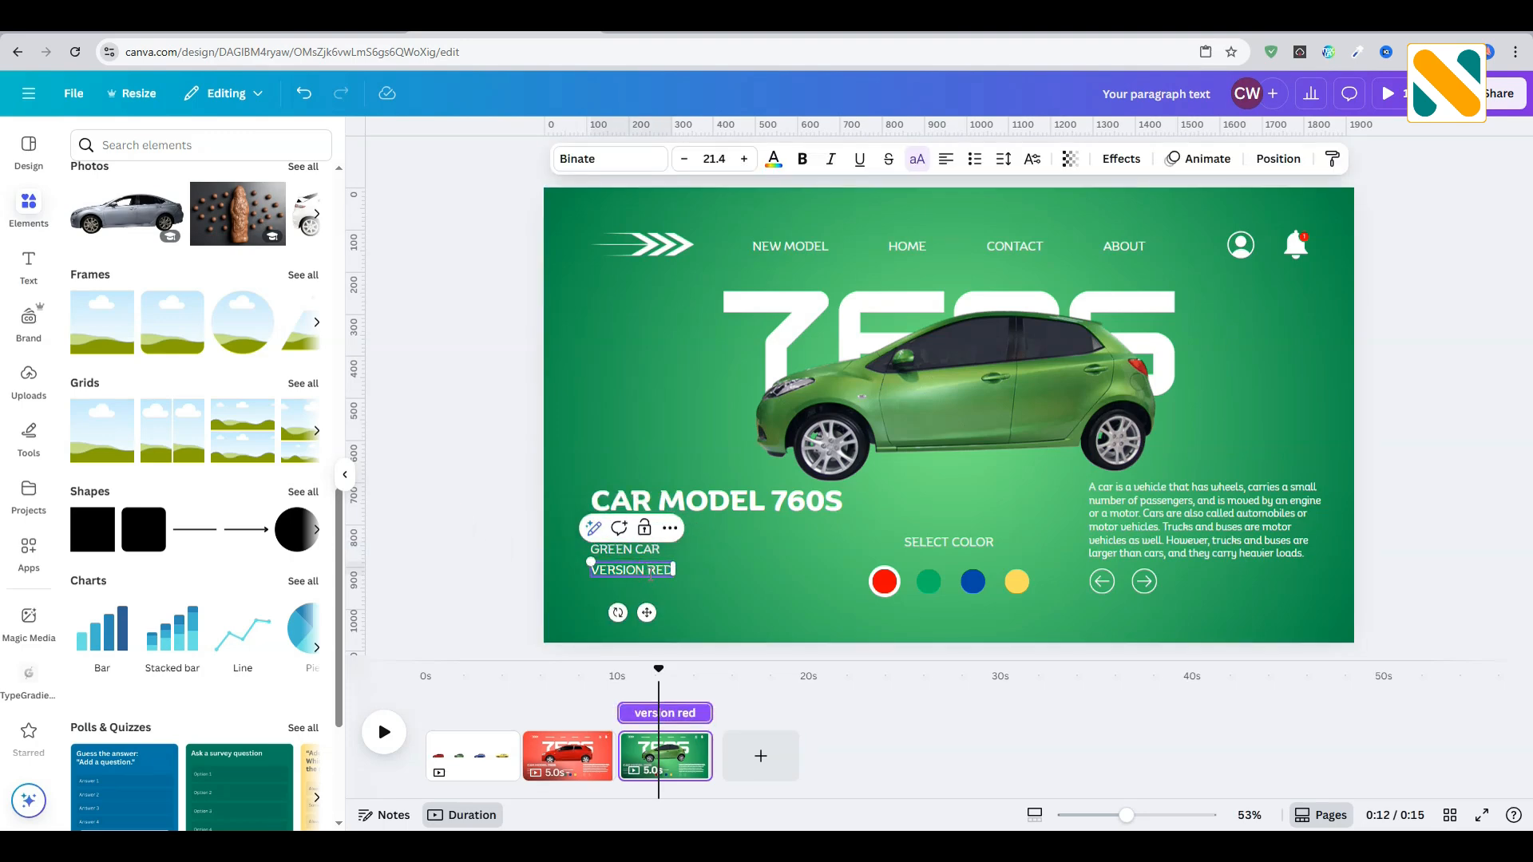
{"action": "key", "text": "BackSpace"}
{"action": "key", "text": "BackSpace"}
{"action": "key", "text": "BackSpace"}
{"action": "type", "text": "gre"}
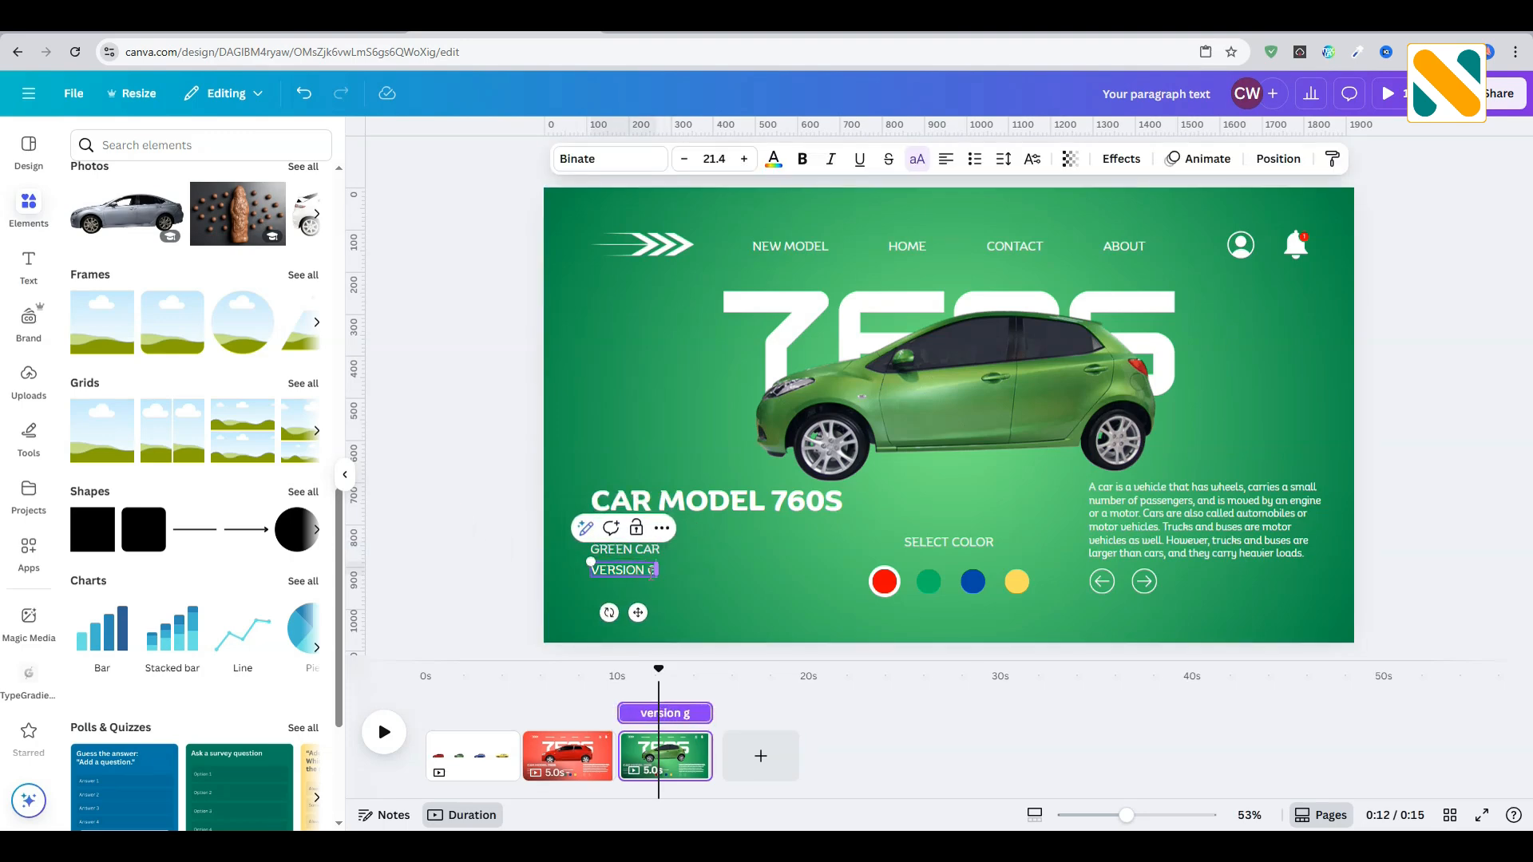
{"action": "type", "text": "en"}
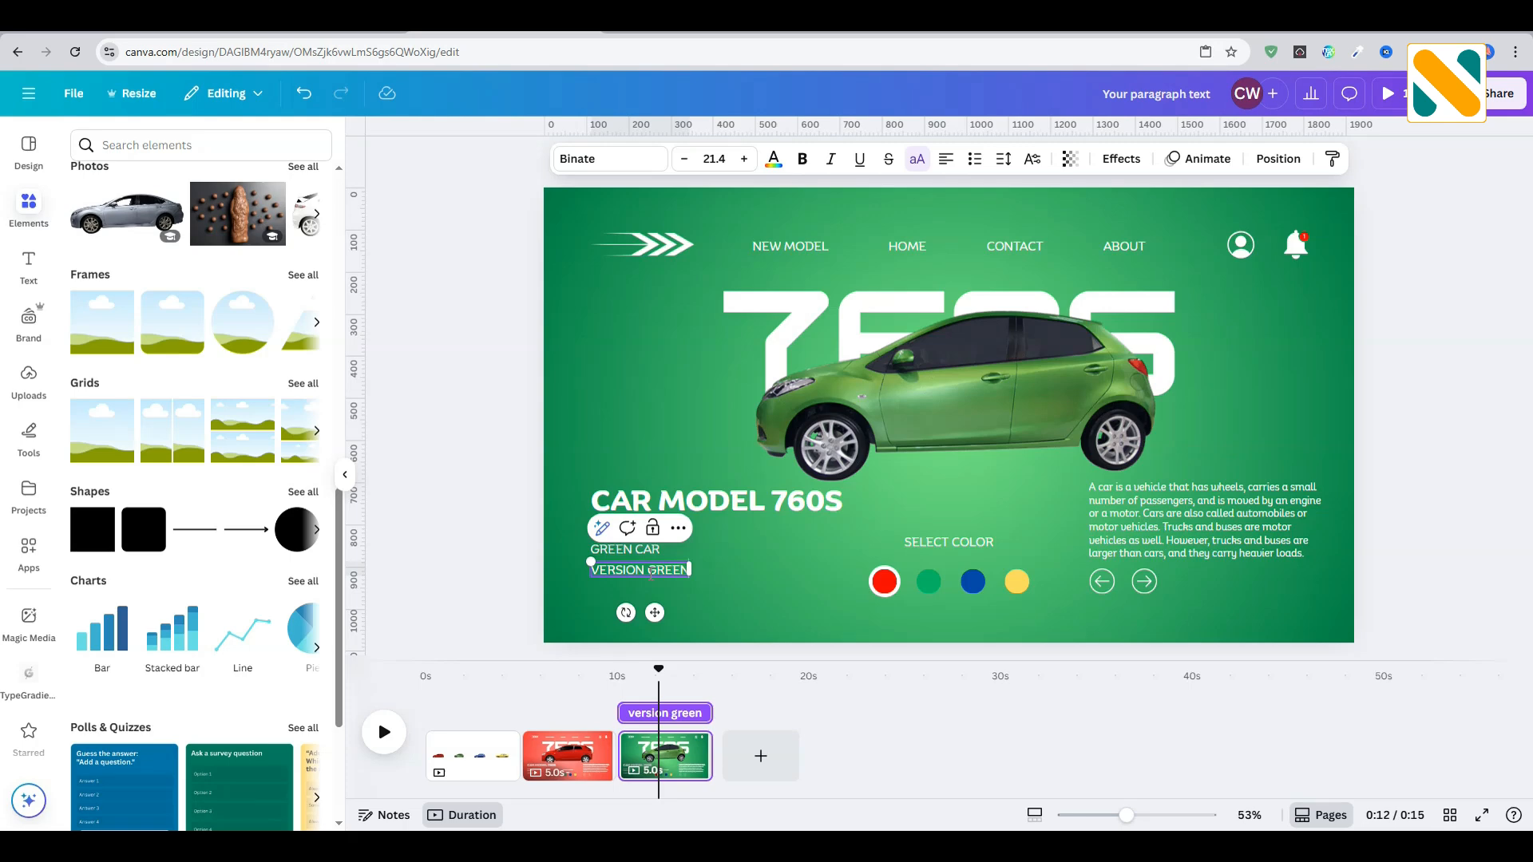
{"action": "left_click", "coordinate": [484, 439]}
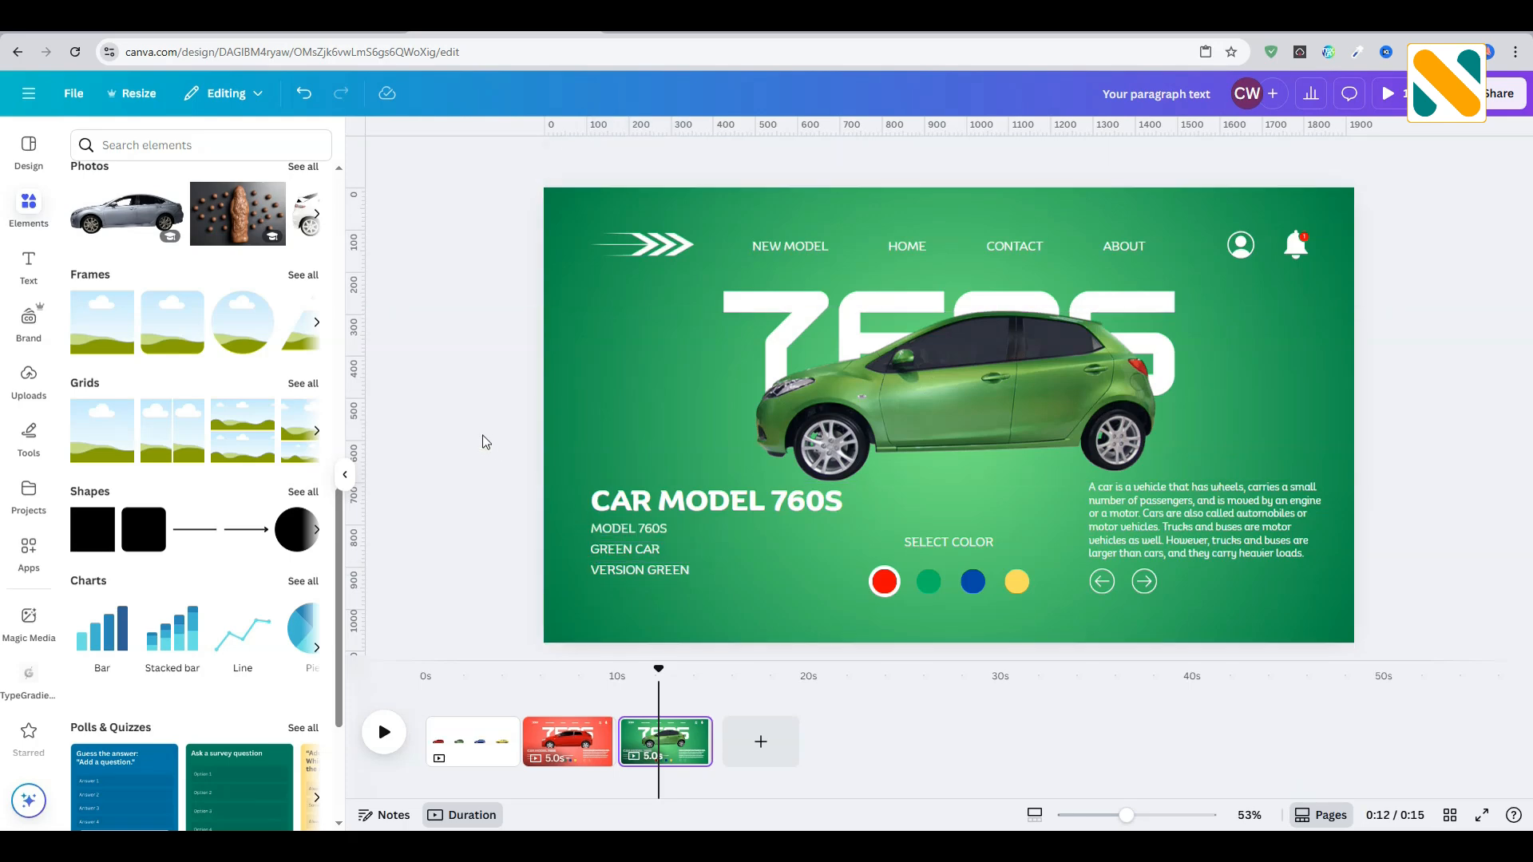
Step: Move the white selection ring from the red dot to the green dot under SELECT COLOR
{"action": "left_click", "coordinate": [873, 581]}
{"action": "left_click_drag", "start_coordinate": [897, 634], "coordinate": [931, 636]}
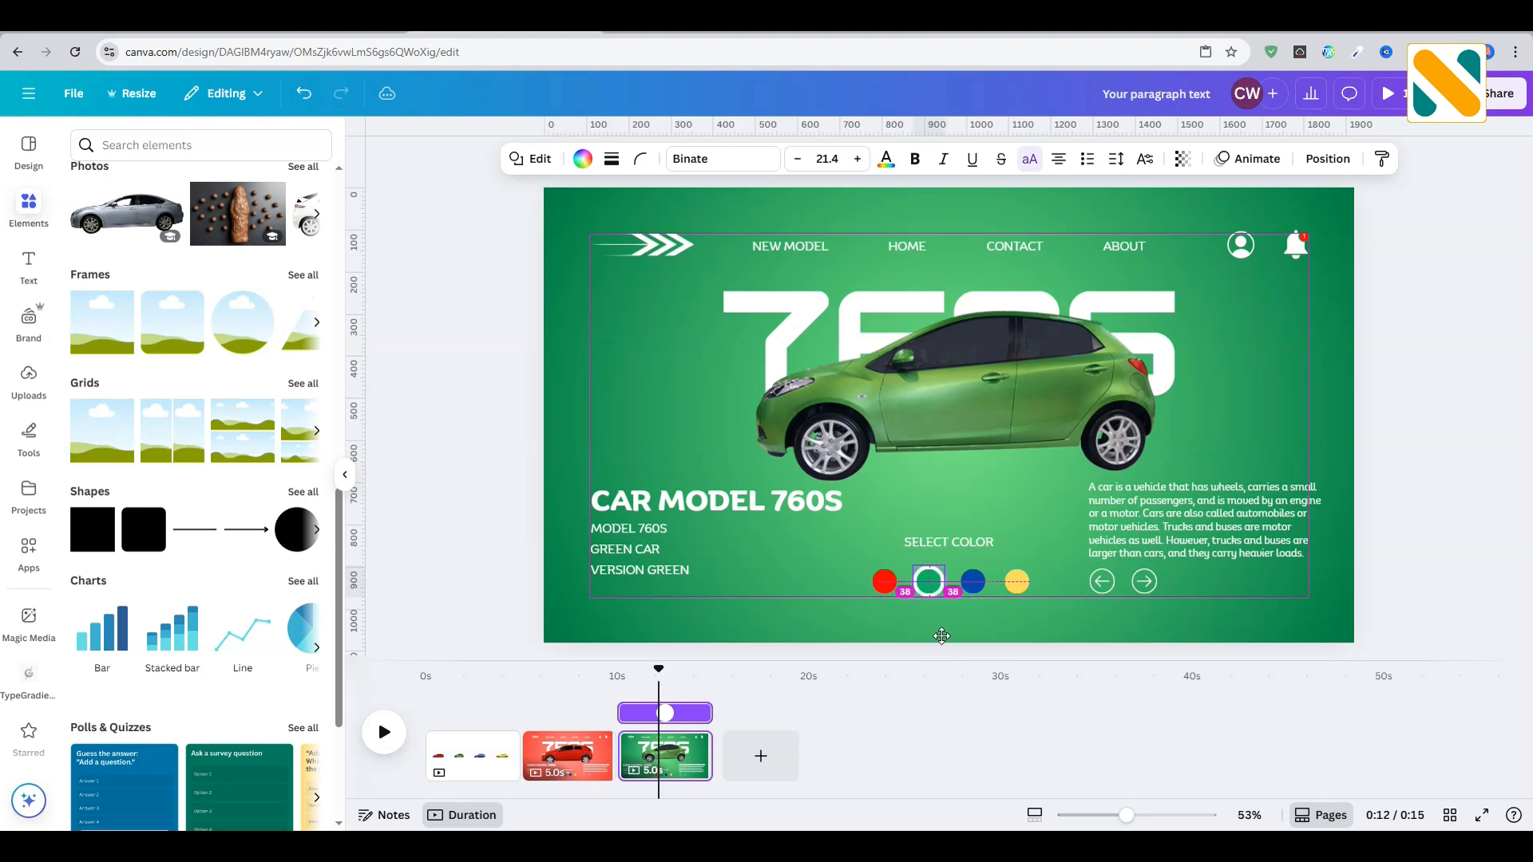
{"action": "left_click_drag", "start_coordinate": [942, 636], "coordinate": [942, 635]}
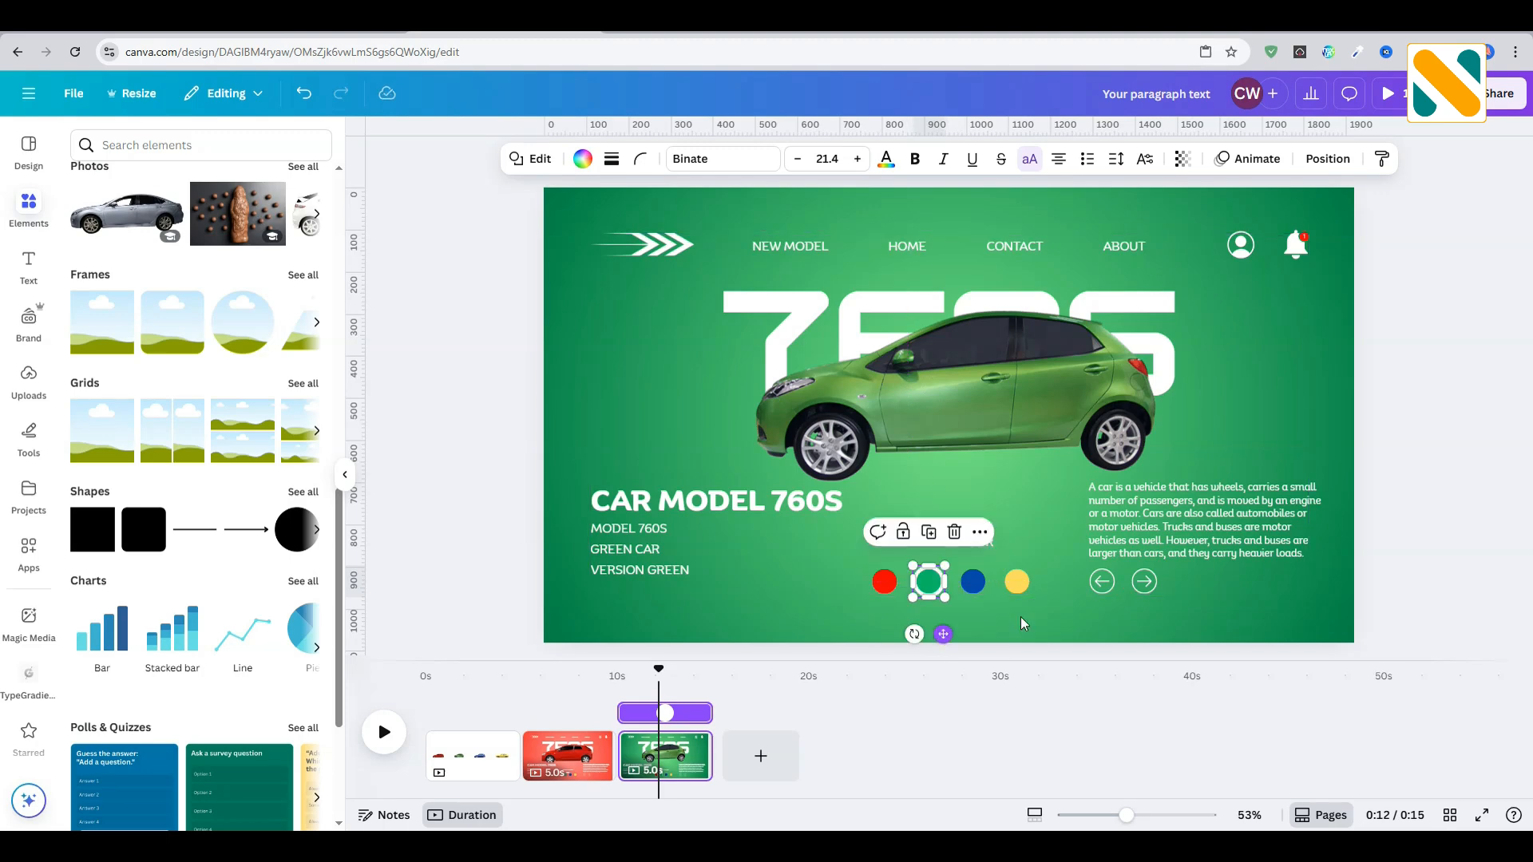
{"action": "left_click", "coordinate": [1437, 483]}
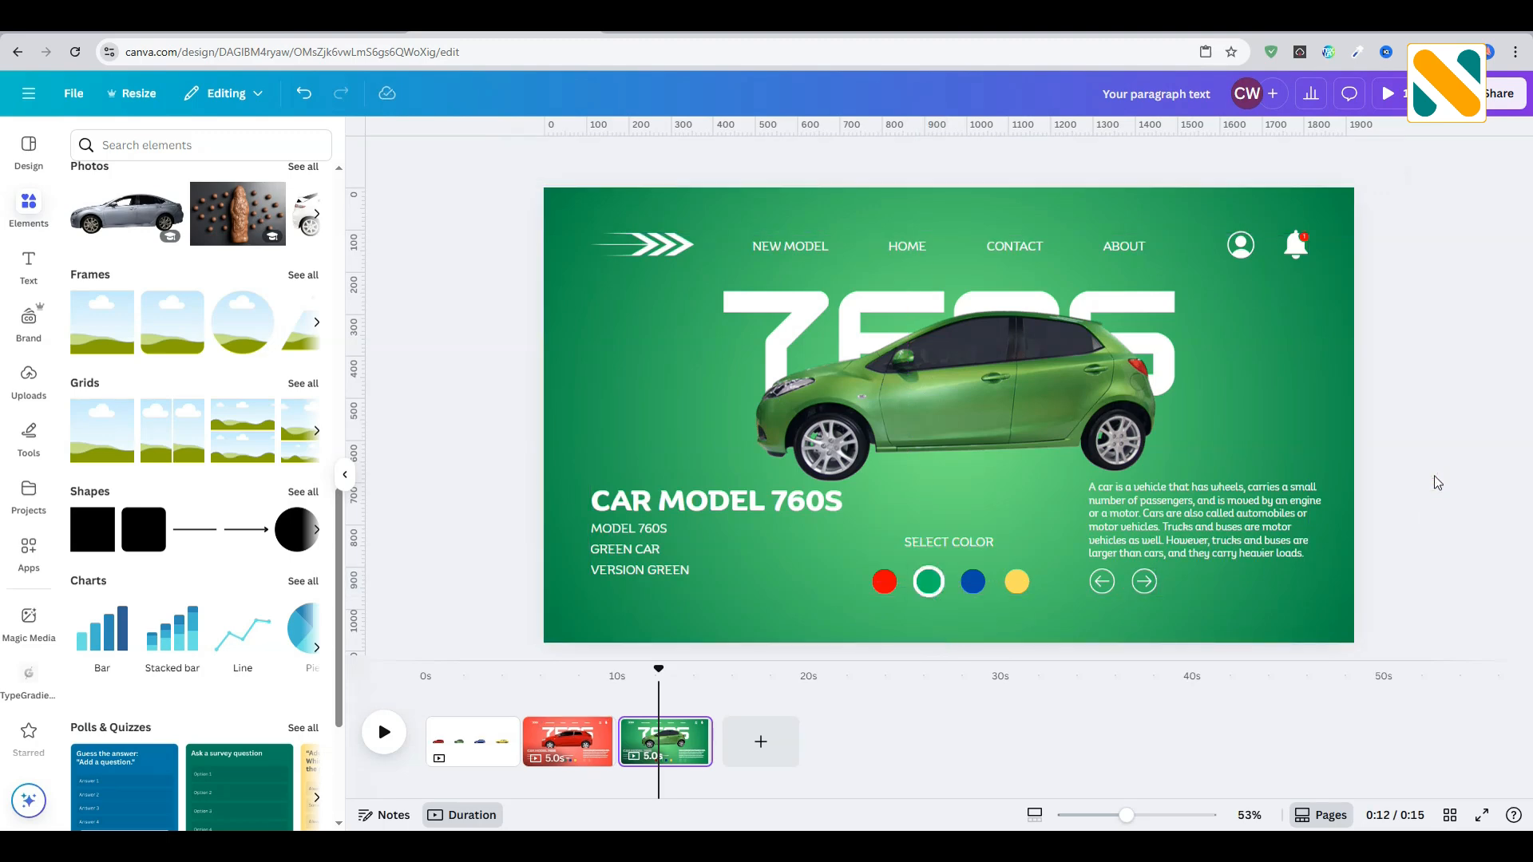
Step: Duplicate the green page and slide the car group left until the blue car is centred over the title
{"action": "left_click", "coordinate": [692, 732]}
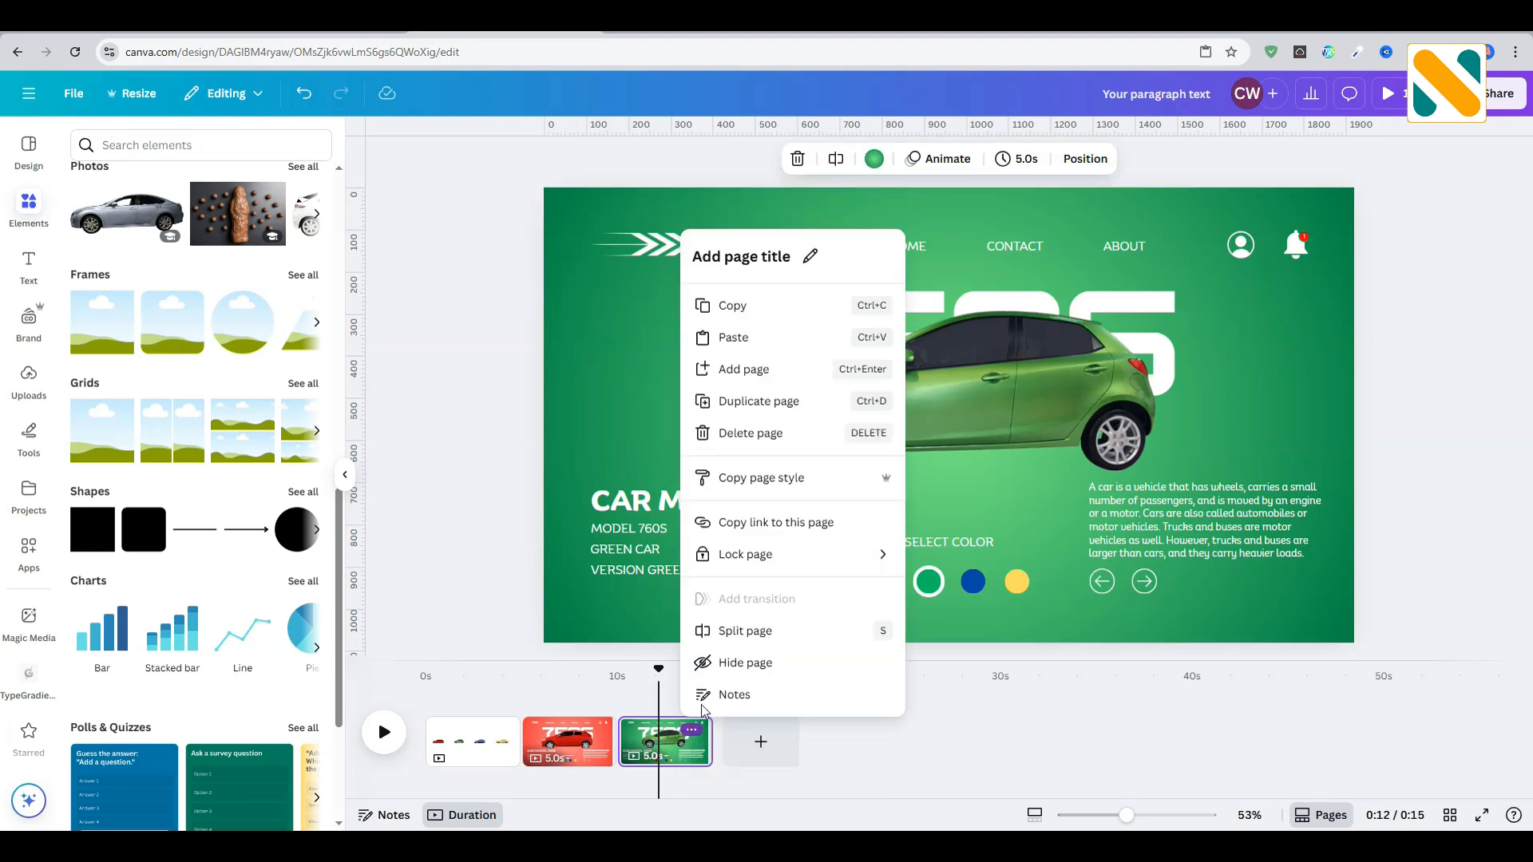
{"action": "left_click", "coordinate": [743, 401]}
{"action": "left_click", "coordinate": [759, 676]}
{"action": "left_click_drag", "start_coordinate": [1074, 380], "coordinate": [507, 380]}
{"action": "left_click_drag", "start_coordinate": [1326, 384], "coordinate": [1042, 384]}
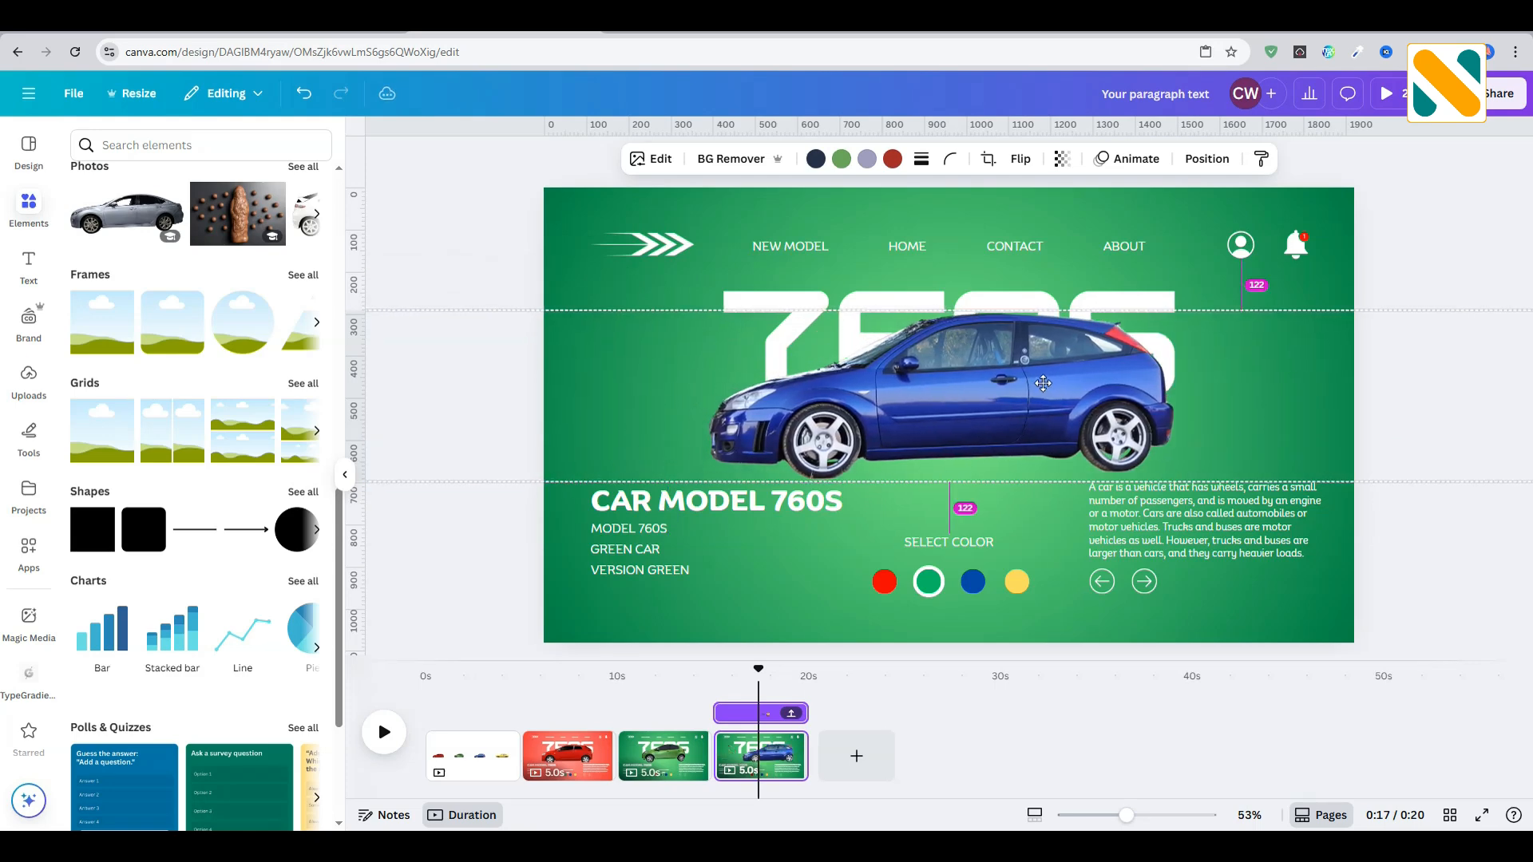
Step: Change the new page's background to the solid blue #004AAD and open its custom colour settings
{"action": "left_click", "coordinate": [561, 207]}
{"action": "left_click", "coordinate": [836, 158]}
{"action": "left_click", "coordinate": [302, 771]}
{"action": "left_click", "coordinate": [89, 259]}
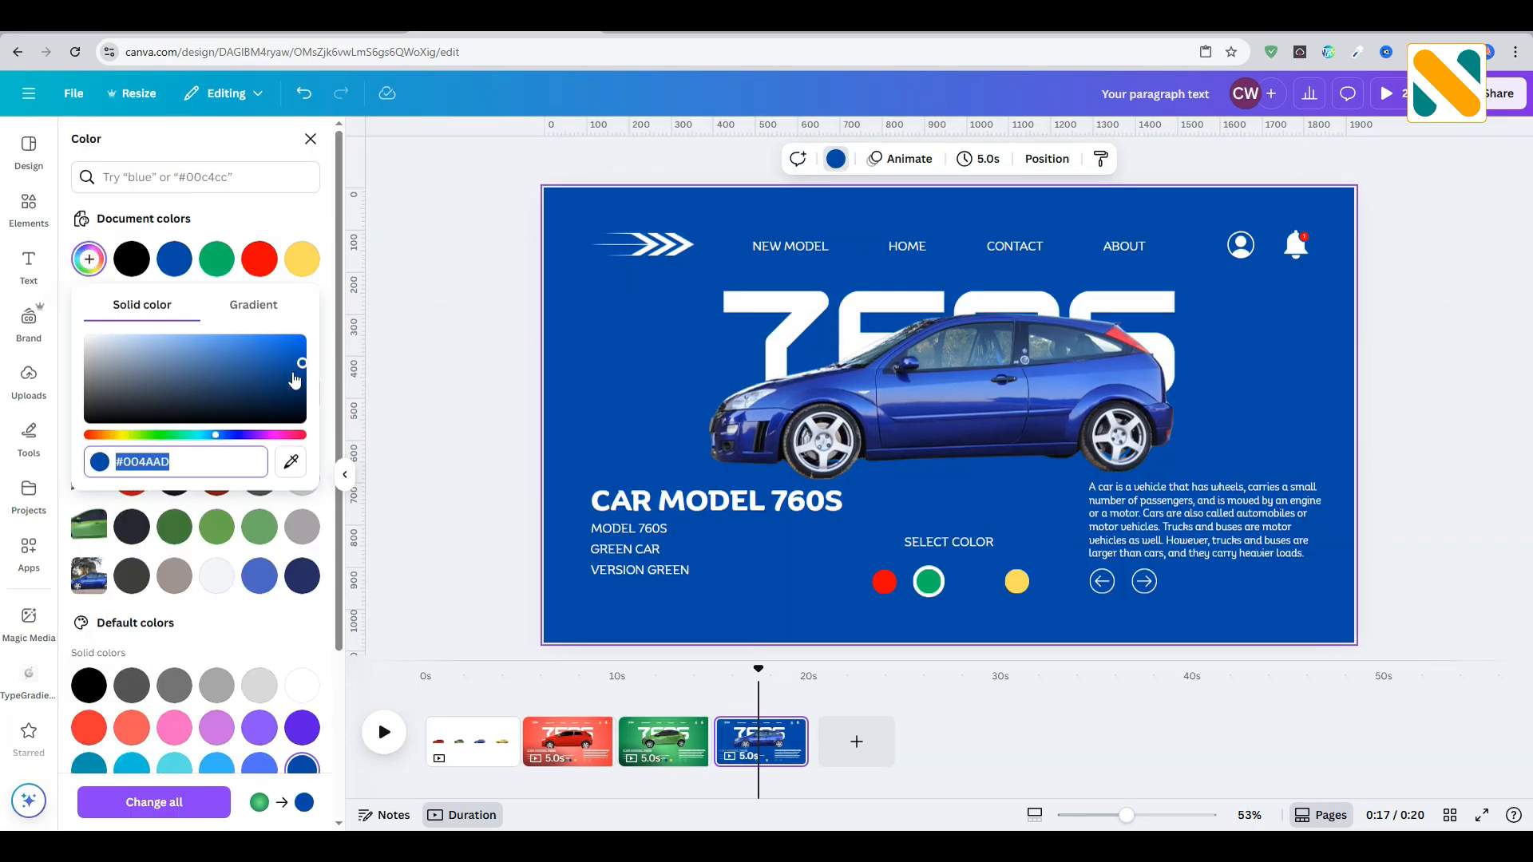
Step: Turn the blue background into a circular gradient with lighter blue at the centre and dark blue at the edges
{"action": "left_click", "coordinate": [253, 305]}
{"action": "left_click", "coordinate": [273, 513]}
{"action": "left_click_drag", "start_coordinate": [228, 426], "coordinate": [278, 420]}
{"action": "left_click", "coordinate": [249, 372]}
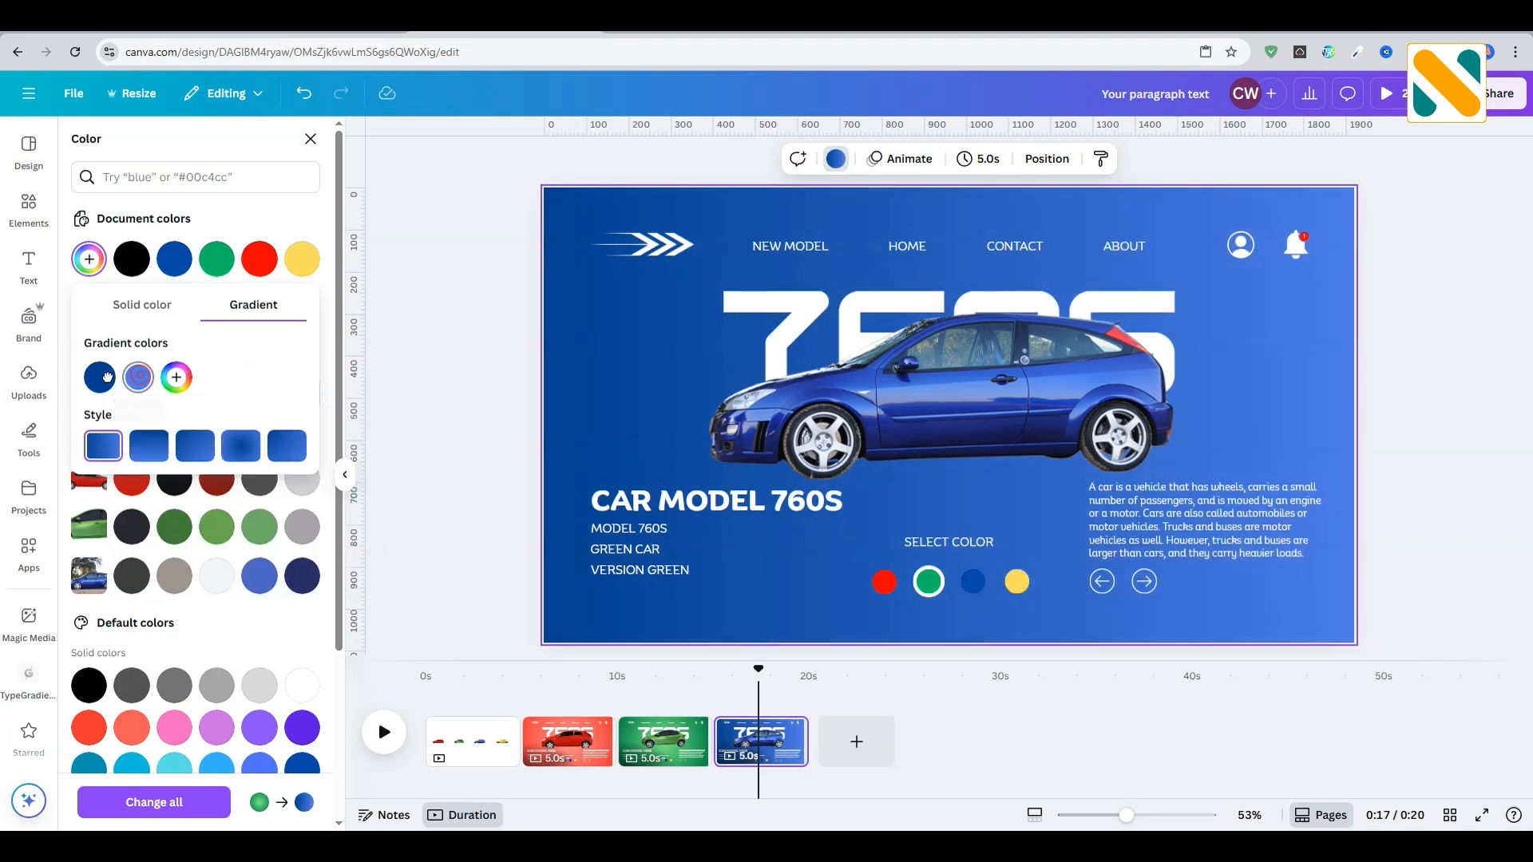
{"action": "left_click_drag", "start_coordinate": [138, 378], "coordinate": [100, 377]}
{"action": "left_click", "coordinate": [241, 445]}
{"action": "left_click", "coordinate": [438, 372]}
Step: Change the large title behind the blue car to 770S
{"action": "double_click", "coordinate": [786, 311]}
{"action": "type", "text": "770s"}
{"action": "key", "text": "ctrl+a"}
{"action": "left_click", "coordinate": [487, 280]}
Step: Update the heading to CAR MODEL 770S and the line beneath it to MODEL 770S
{"action": "double_click", "coordinate": [774, 508]}
{"action": "left_click_drag", "start_coordinate": [773, 508], "coordinate": [845, 508]}
{"action": "type", "text": "770s"}
{"action": "double_click", "coordinate": [648, 530]}
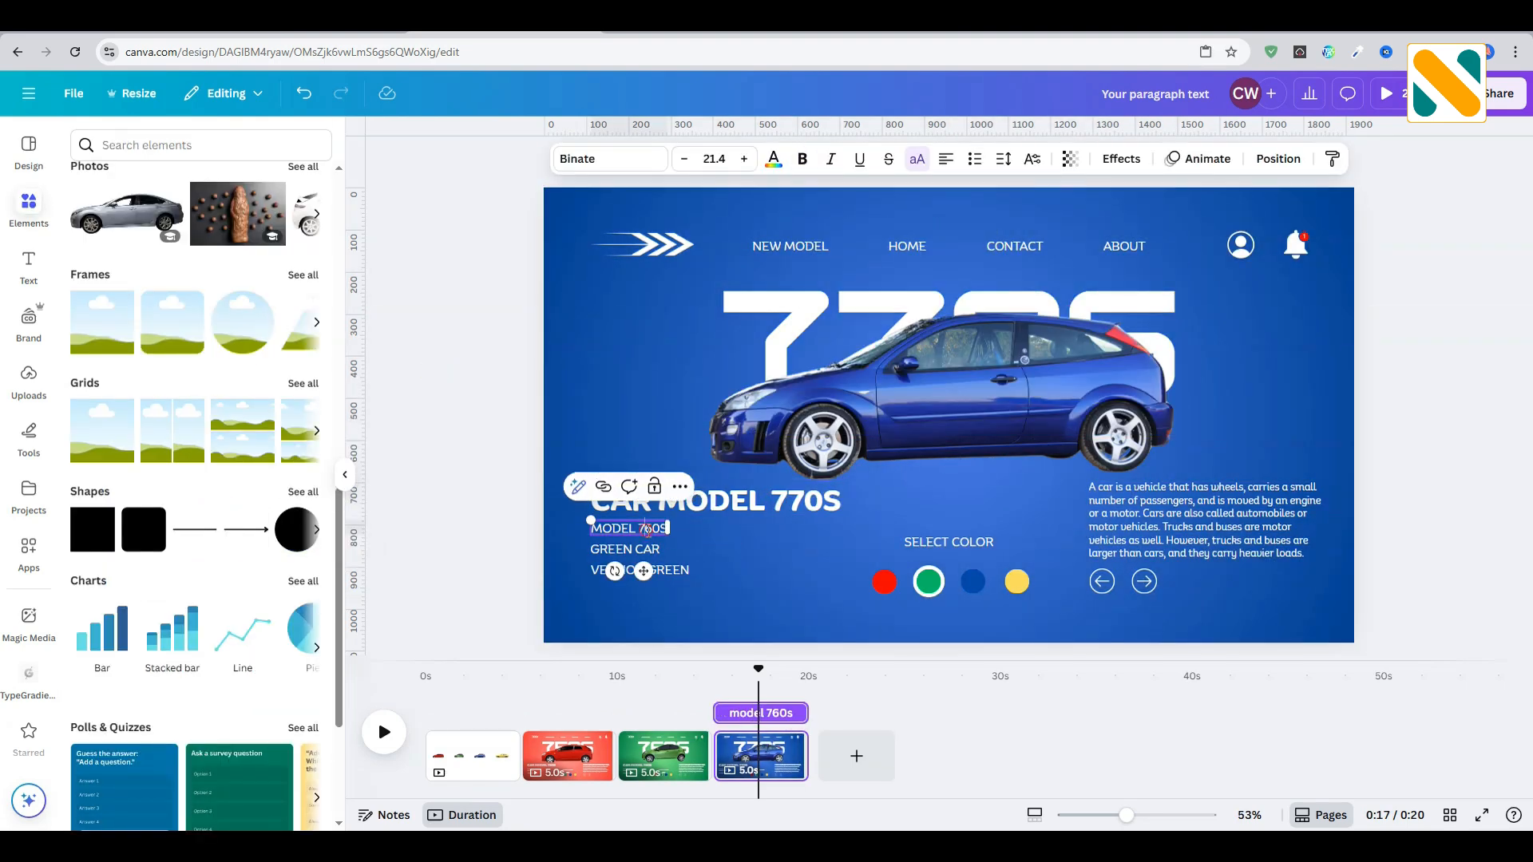
{"action": "type", "text": "770s"}
Step: Change the two remaining spec lines on the blue page to BLUE CAR and VERSION BLUE
{"action": "double_click", "coordinate": [615, 550]}
{"action": "type", "text": "blue car"}
{"action": "double_click", "coordinate": [651, 570]}
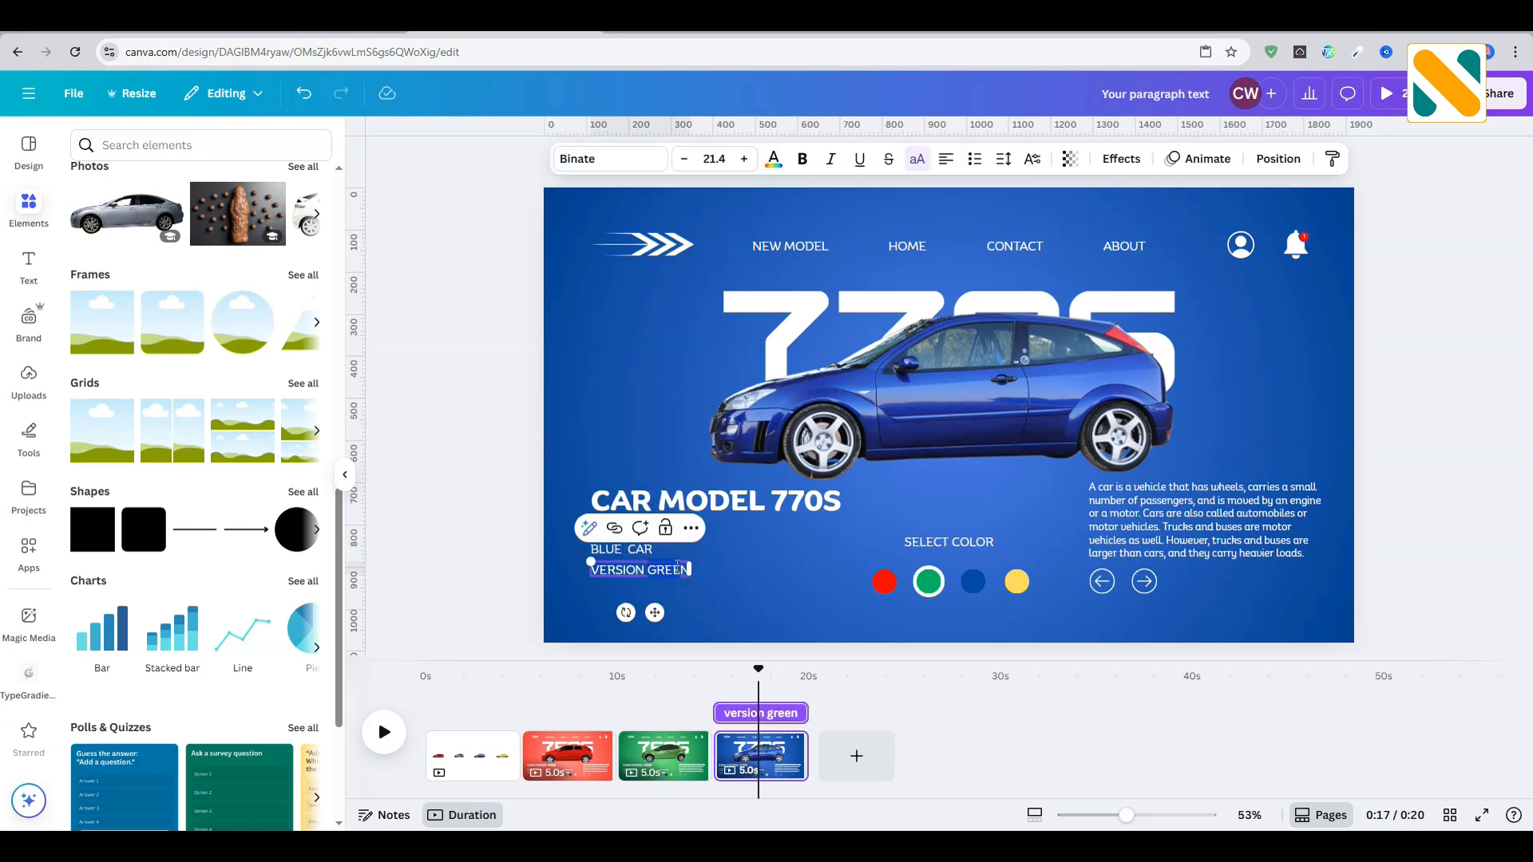
{"action": "type", "text": "version blue"}
{"action": "left_click", "coordinate": [471, 445]}
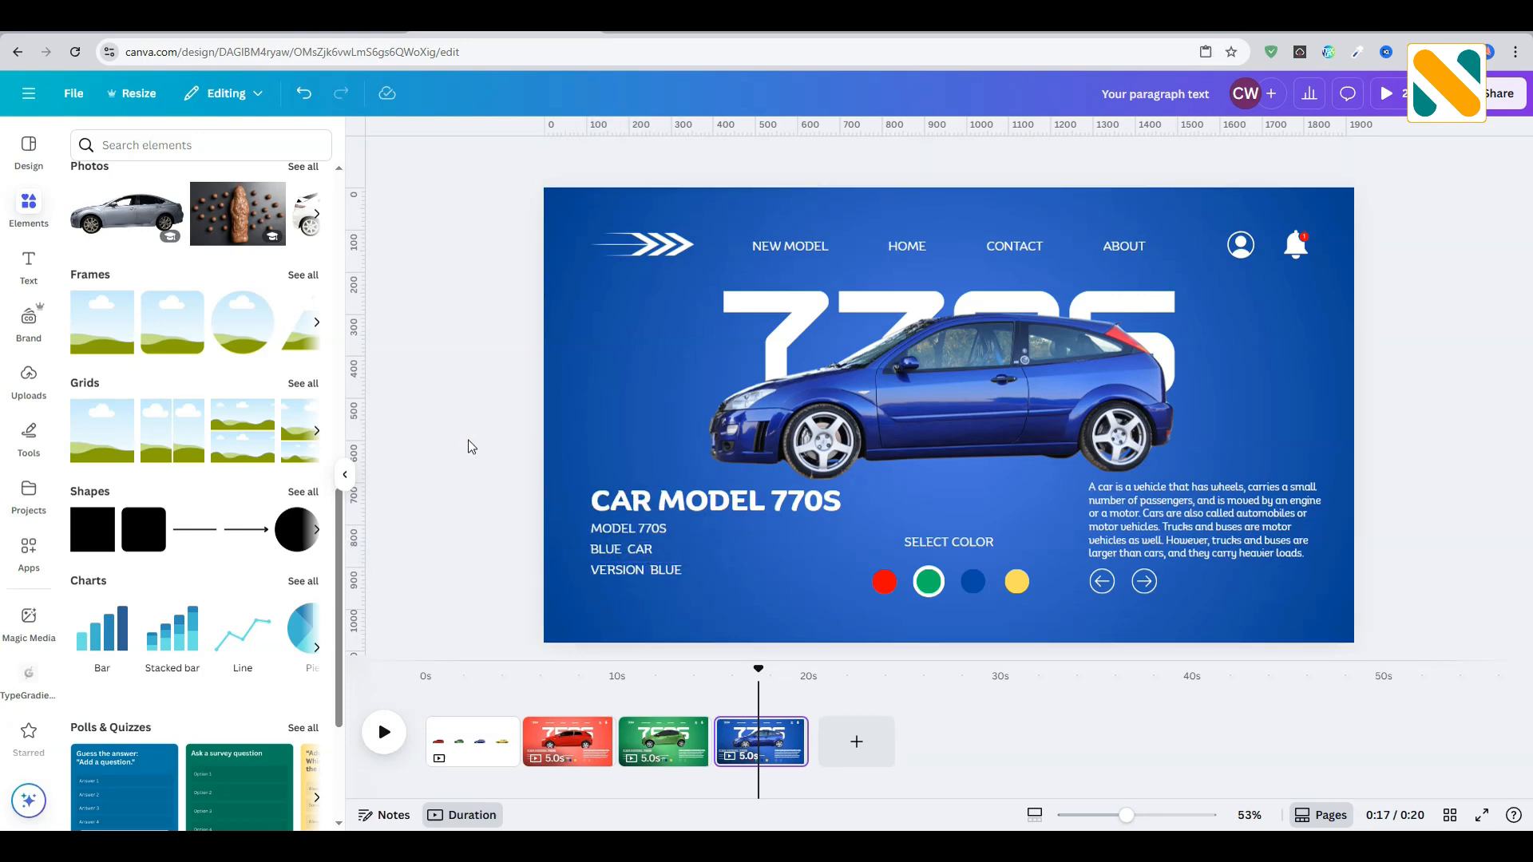
Step: Move the white selection ring from the green dot to the blue dot under SELECT COLOR
{"action": "left_click", "coordinate": [918, 592]}
{"action": "left_click_drag", "start_coordinate": [938, 636], "coordinate": [979, 637]}
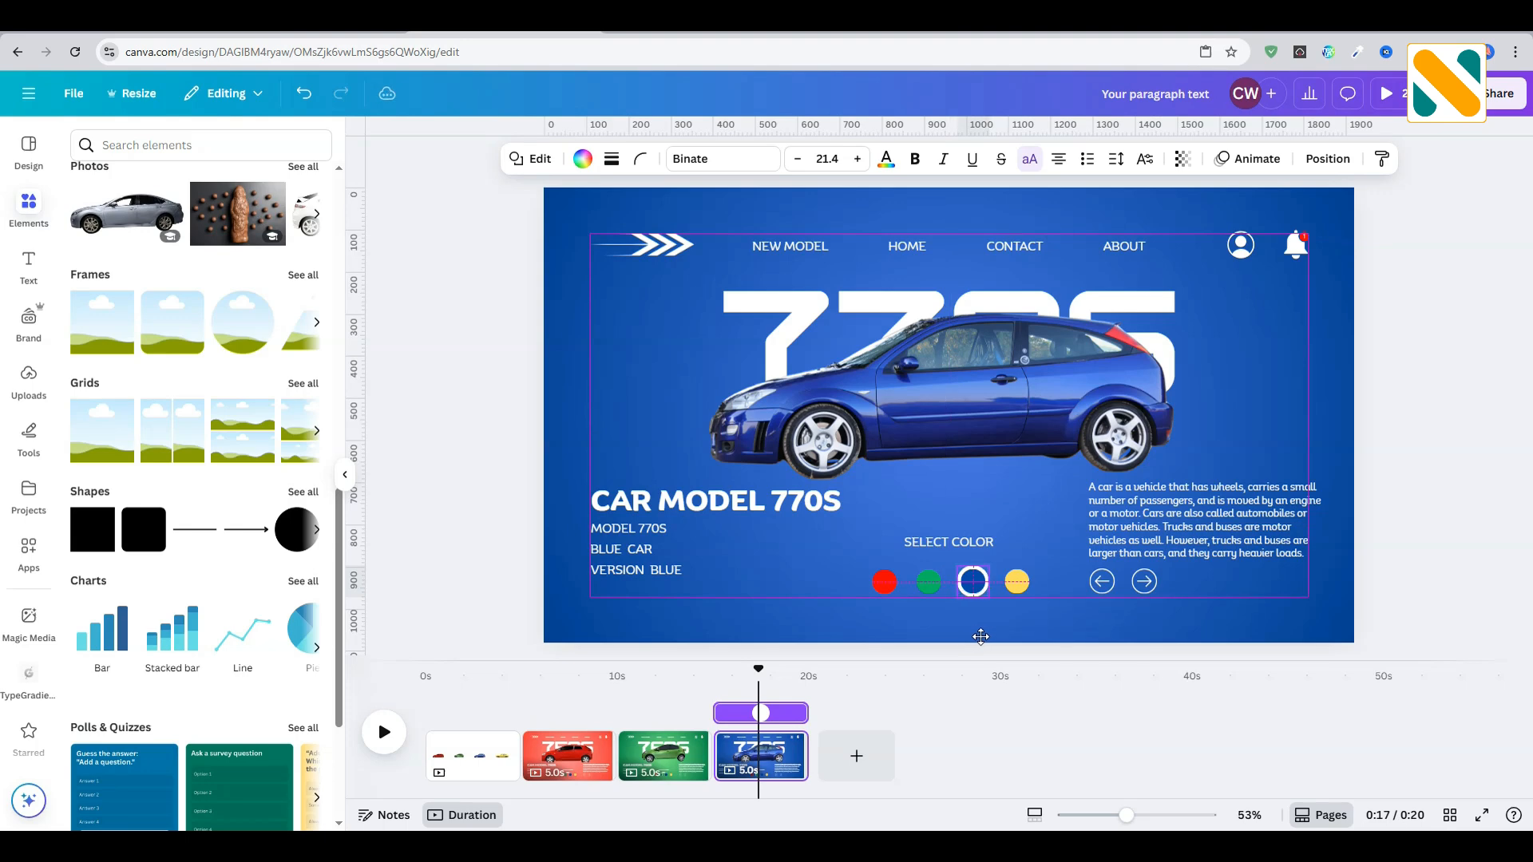
{"action": "left_click", "coordinate": [832, 687]}
Step: Duplicate the blue page and slide the car group left until the yellow car is centred over the title
{"action": "right_click", "coordinate": [762, 755]}
{"action": "left_click", "coordinate": [894, 395]}
{"action": "left_click", "coordinate": [909, 400]}
{"action": "left_click_drag", "start_coordinate": [1253, 401], "coordinate": [431, 401]}
{"action": "left_click_drag", "start_coordinate": [1147, 401], "coordinate": [1000, 399]}
Step: Change the new page's background to the solid dark yellow #DFB302
{"action": "left_click", "coordinate": [725, 206]}
{"action": "left_click", "coordinate": [836, 159]}
{"action": "scroll", "coordinate": [214, 623], "scroll_direction": "down", "scroll_amount": 2}
{"action": "double_click", "coordinate": [215, 653]}
{"action": "left_click_drag", "start_coordinate": [296, 354], "coordinate": [302, 343]}
{"action": "left_click", "coordinate": [272, 211]}
{"action": "left_click", "coordinate": [88, 259]}
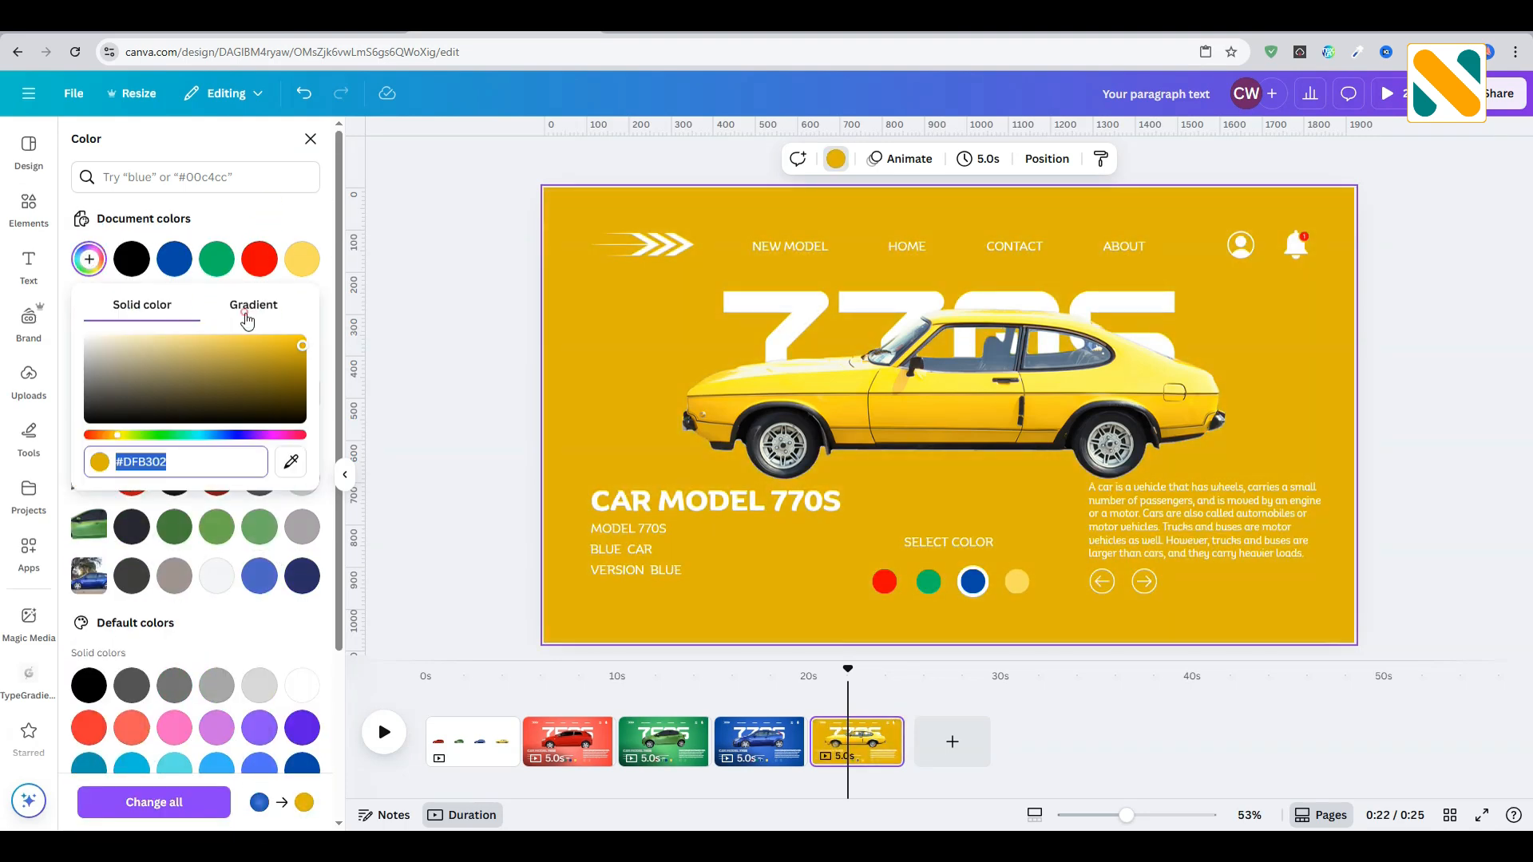
Step: Turn the yellow background into a circular gradient with lighter yellow at the centre and dark yellow at the edges
{"action": "left_click", "coordinate": [253, 306]}
{"action": "left_click", "coordinate": [138, 378]}
{"action": "left_click", "coordinate": [173, 514]}
{"action": "left_click", "coordinate": [227, 416]}
{"action": "left_click_drag", "start_coordinate": [227, 416], "coordinate": [309, 421]}
{"action": "left_click", "coordinate": [248, 354]}
{"action": "left_click", "coordinate": [241, 446]}
{"action": "left_click_drag", "start_coordinate": [138, 377], "coordinate": [98, 379]}
{"action": "left_click", "coordinate": [456, 341]}
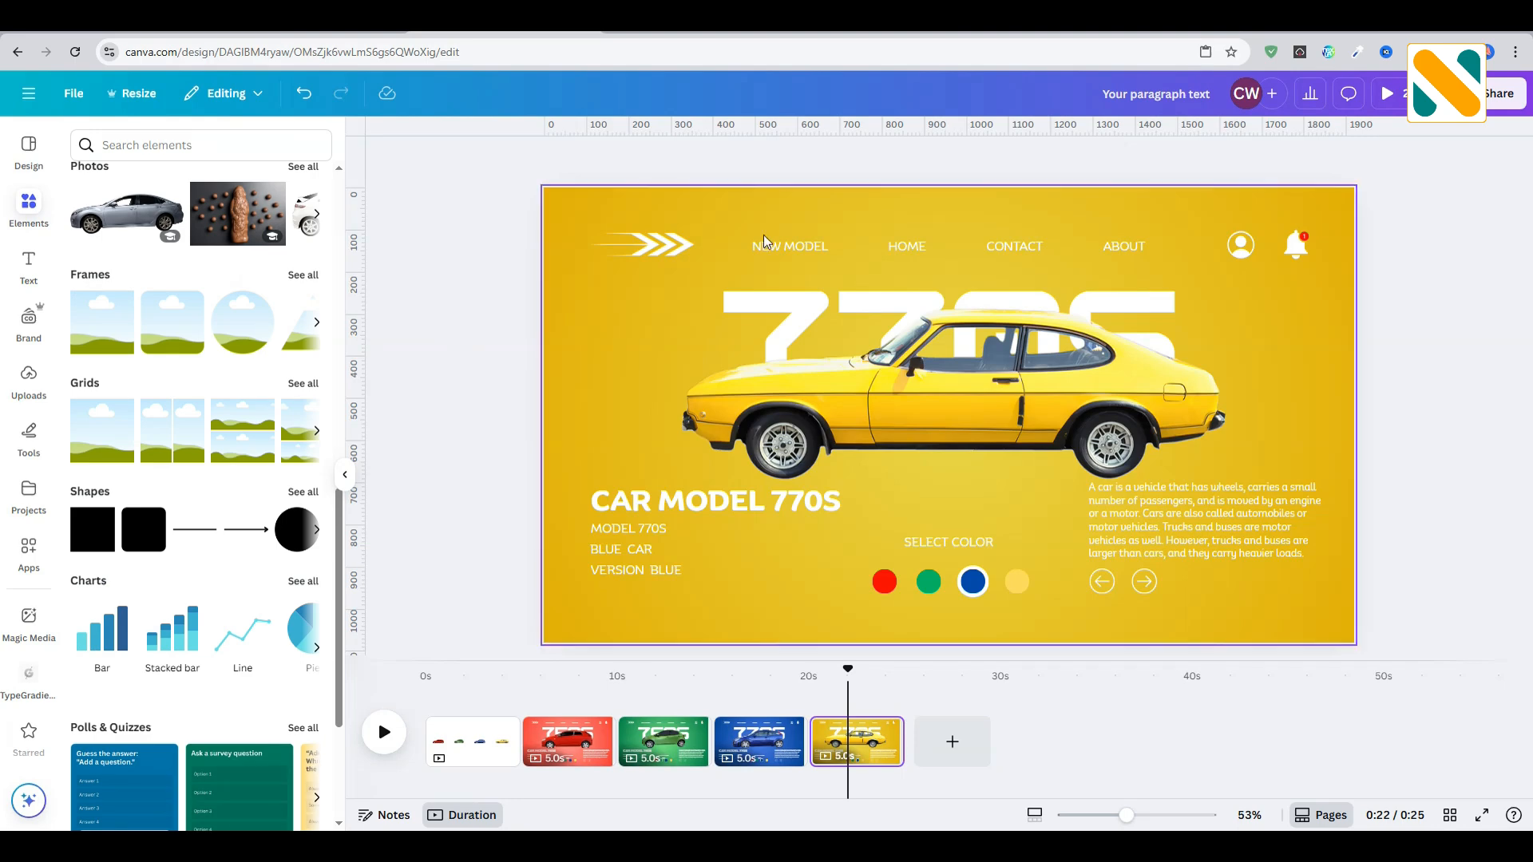
Step: Change the large title behind the yellow car to 780S
{"action": "left_click", "coordinate": [759, 313]}
{"action": "double_click", "coordinate": [760, 304]}
{"action": "type", "text": "780S"}
{"action": "left_click", "coordinate": [486, 345]}
Step: Update the heading to CAR MODEL 780S and the line beneath it to MODEL 780S
{"action": "left_click", "coordinate": [649, 510]}
{"action": "left_click_drag", "start_coordinate": [768, 501], "coordinate": [840, 501]}
{"action": "type", "text": "780S"}
{"action": "left_click", "coordinate": [642, 534]}
{"action": "type", "text": "780S"}
Step: Change the two remaining spec lines on the yellow page to YELLOW CAR and VERSION YELLOW
{"action": "triple_click", "coordinate": [621, 549]}
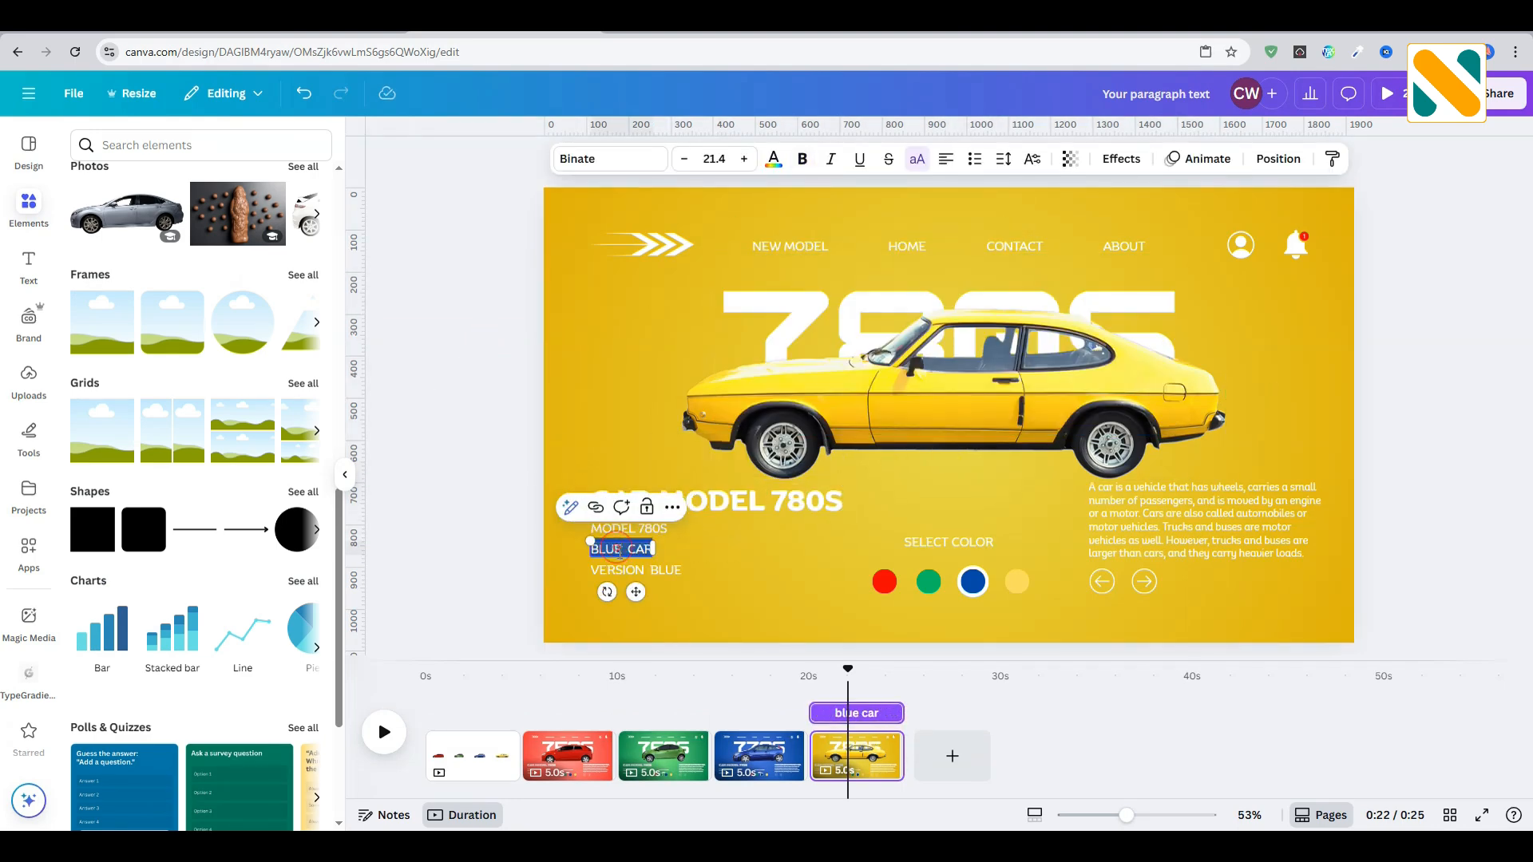
{"action": "type", "text": "yellow car"}
{"action": "double_click", "coordinate": [679, 568]}
{"action": "type", "text": "yellow"}
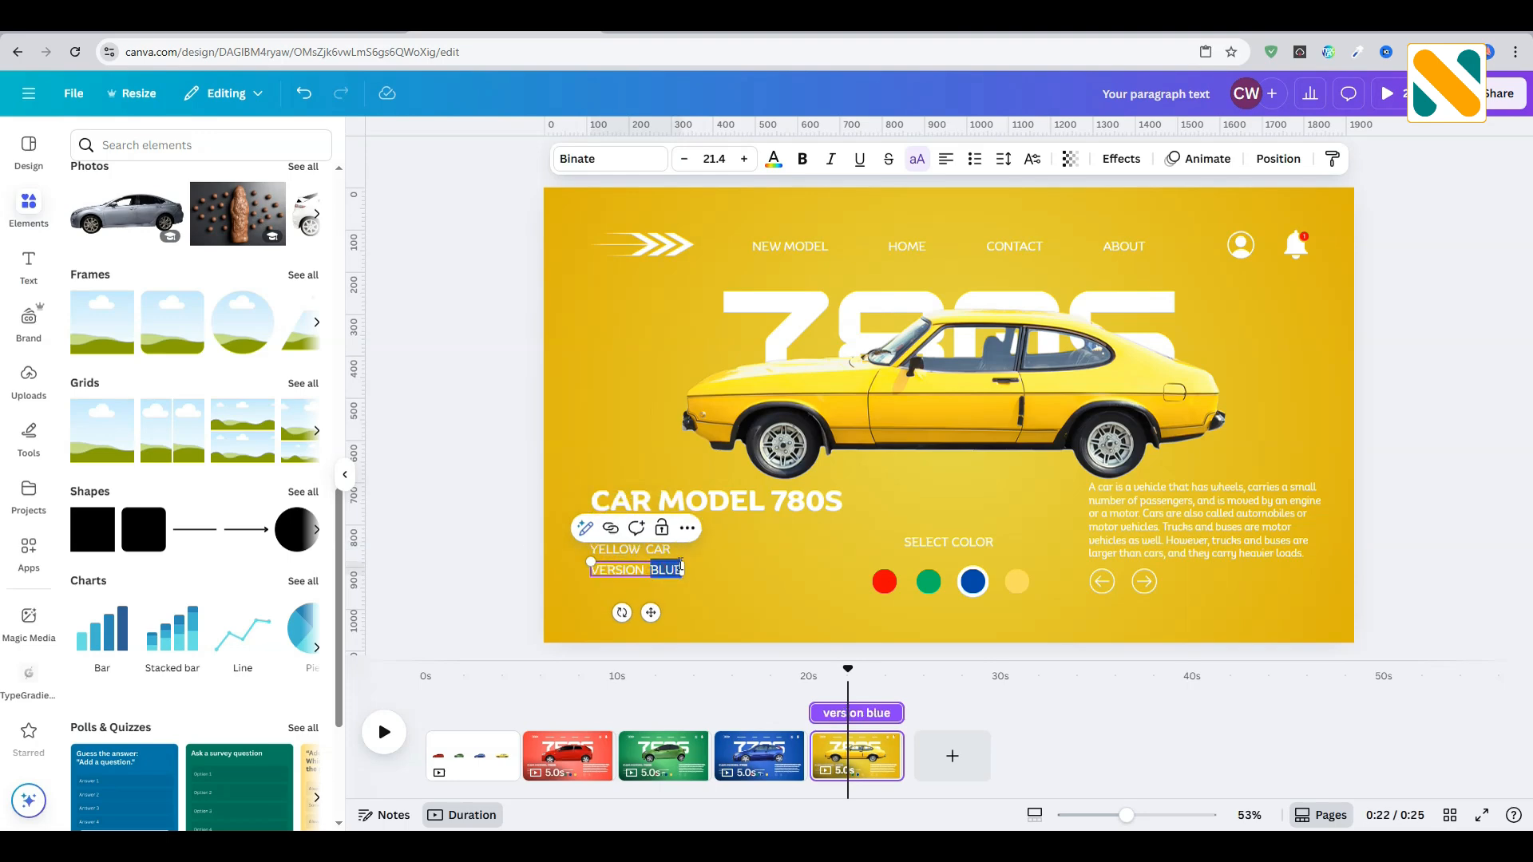
Step: Move the white selection ring from the blue dot to the yellow dot under SELECT COLOR
{"action": "left_click", "coordinate": [981, 614]}
{"action": "left_click_drag", "start_coordinate": [983, 590], "coordinate": [1028, 590]}
{"action": "left_click", "coordinate": [519, 263]}
Step: Set the text colour of NEW MODEL, HOME, CONTACT and ABOUT on the yellow page to black
{"action": "left_click_drag", "start_coordinate": [838, 235], "coordinate": [1148, 272]}
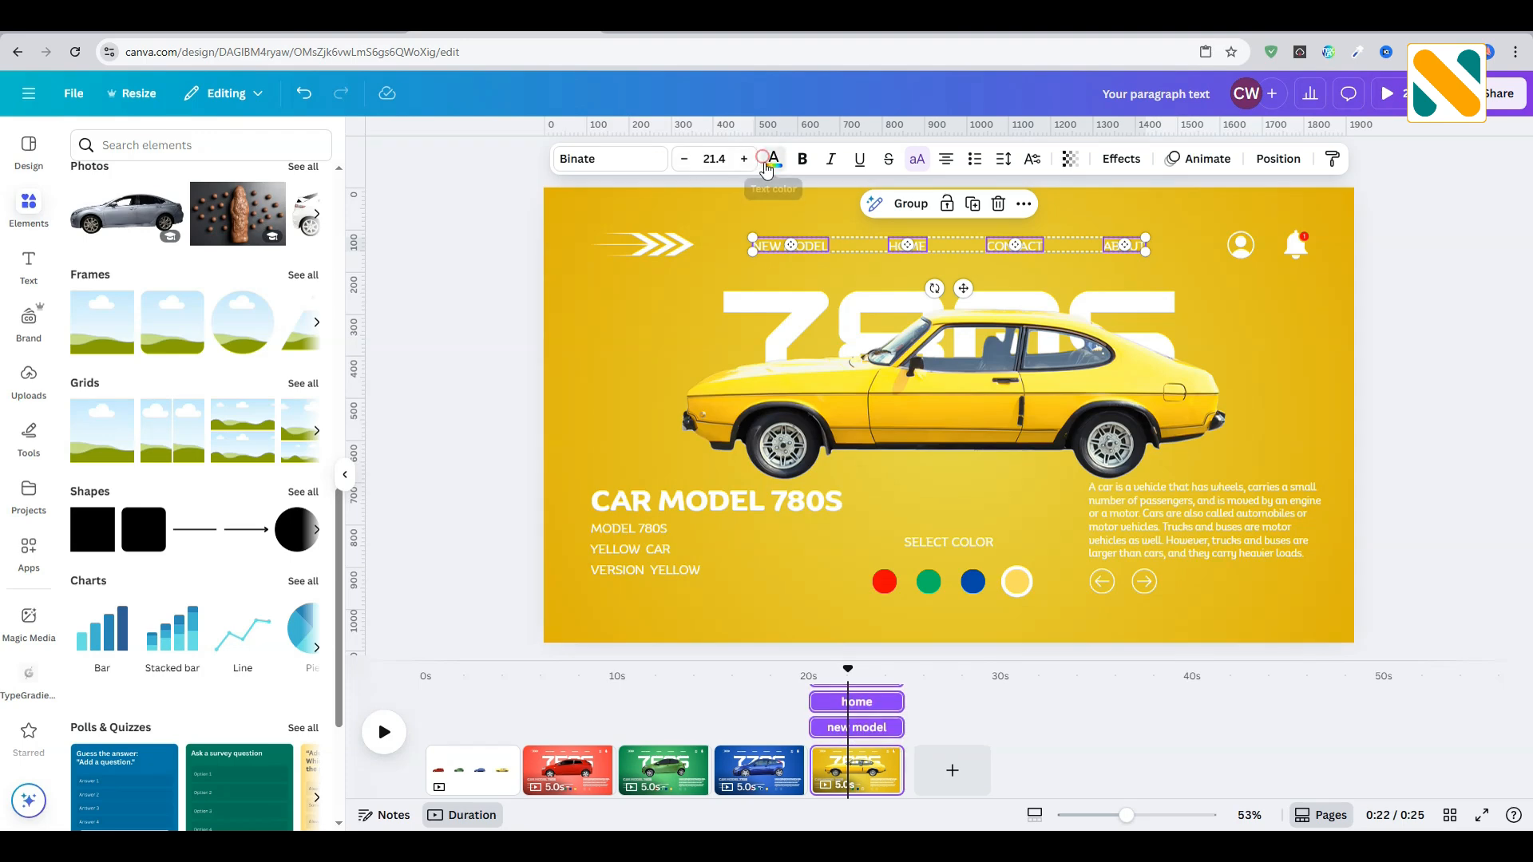
{"action": "left_click", "coordinate": [766, 160]}
{"action": "left_click", "coordinate": [88, 686]}
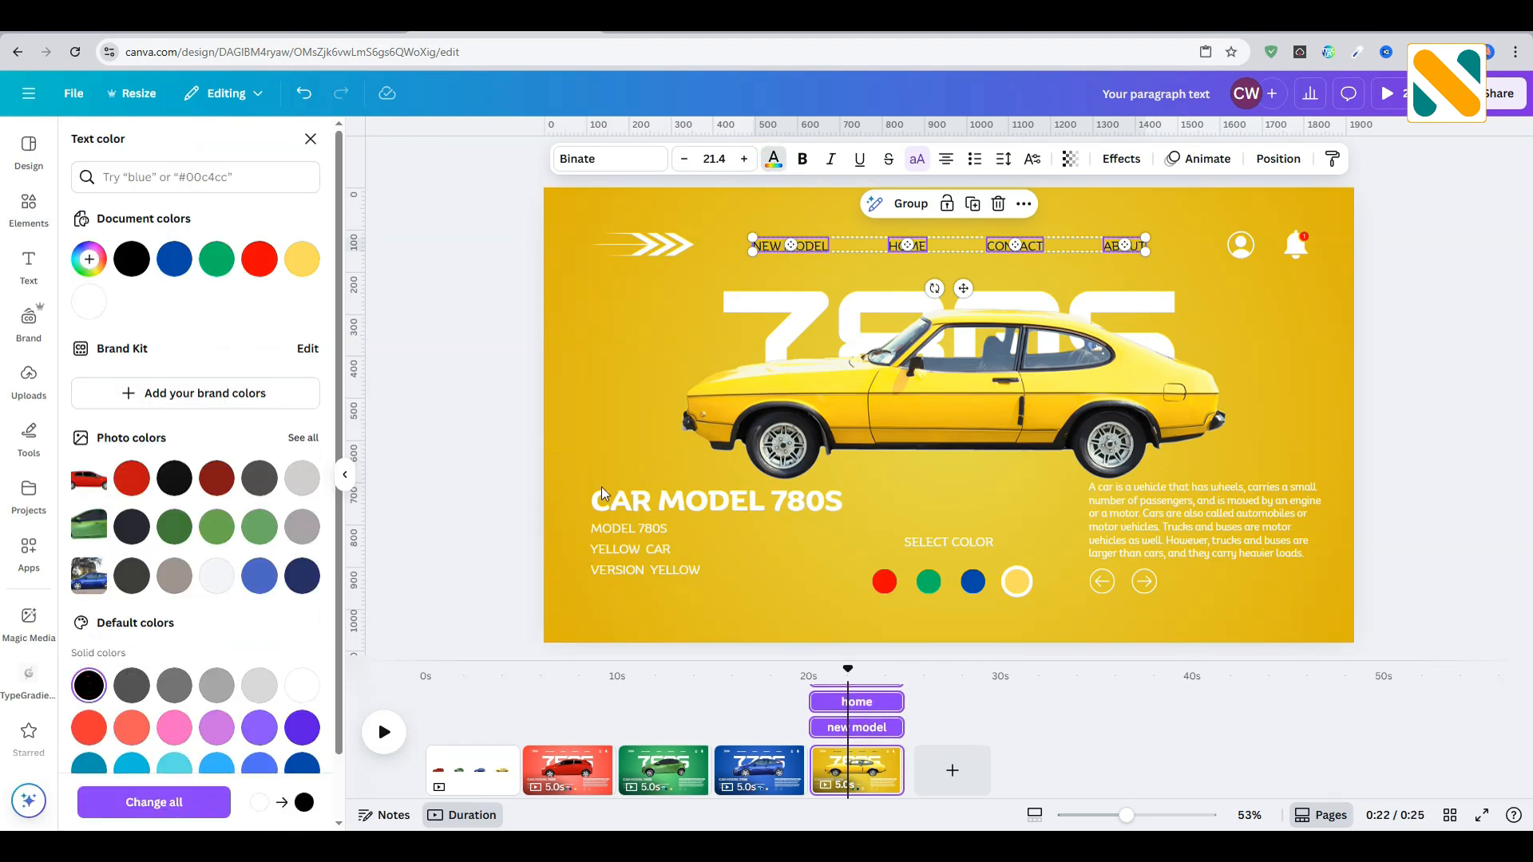
Step: Colour the large 780S title, the CAR MODEL 780S heading and the three spec lines below it black
{"action": "left_click", "coordinate": [742, 285]}
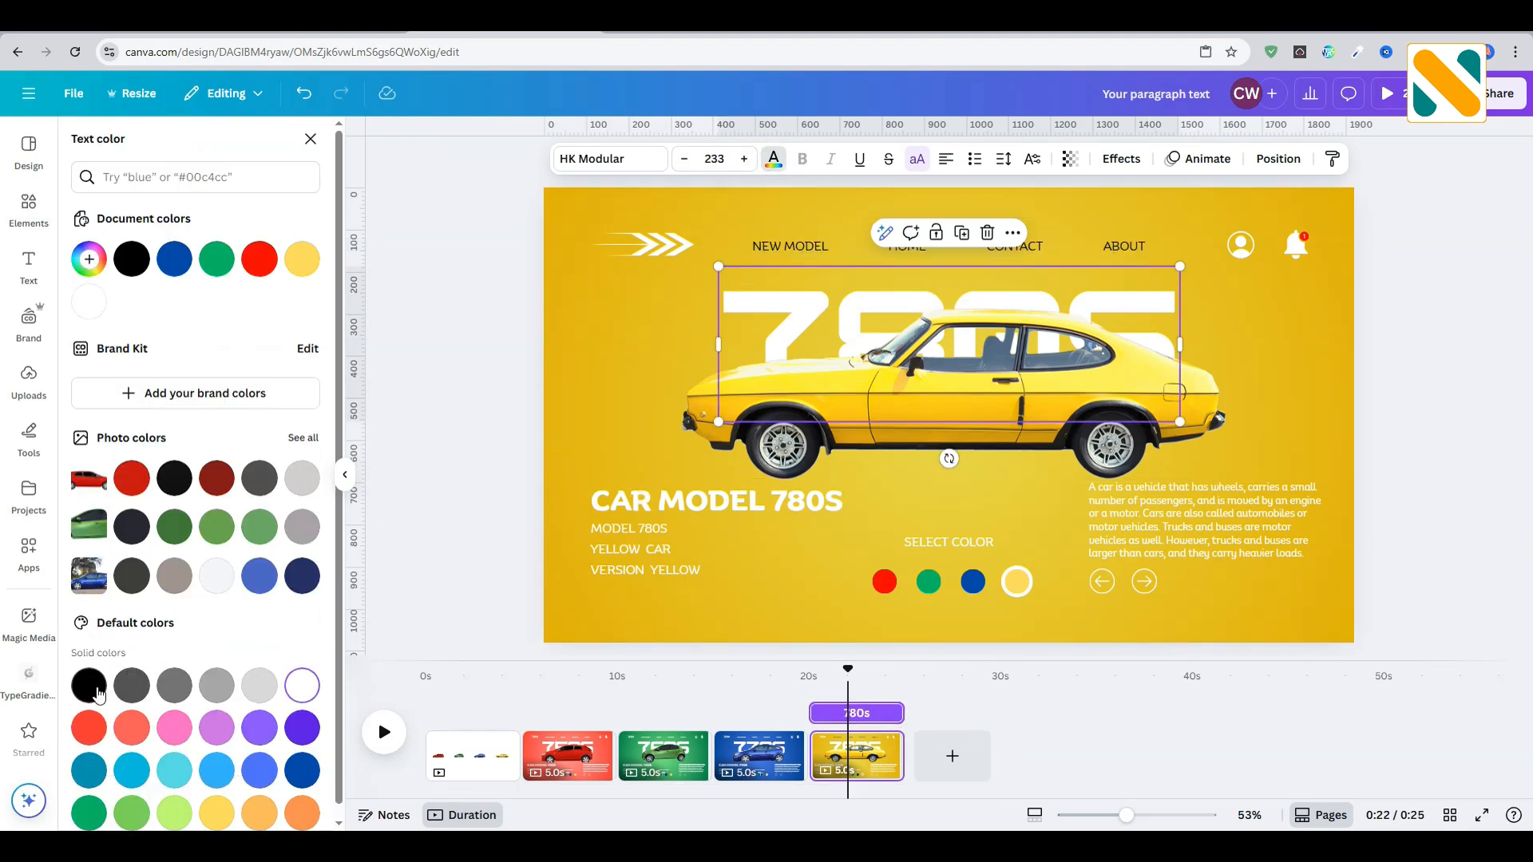
{"action": "left_click", "coordinate": [95, 692]}
{"action": "left_click_drag", "start_coordinate": [527, 477], "coordinate": [847, 583]}
{"action": "left_click", "coordinate": [89, 685]}
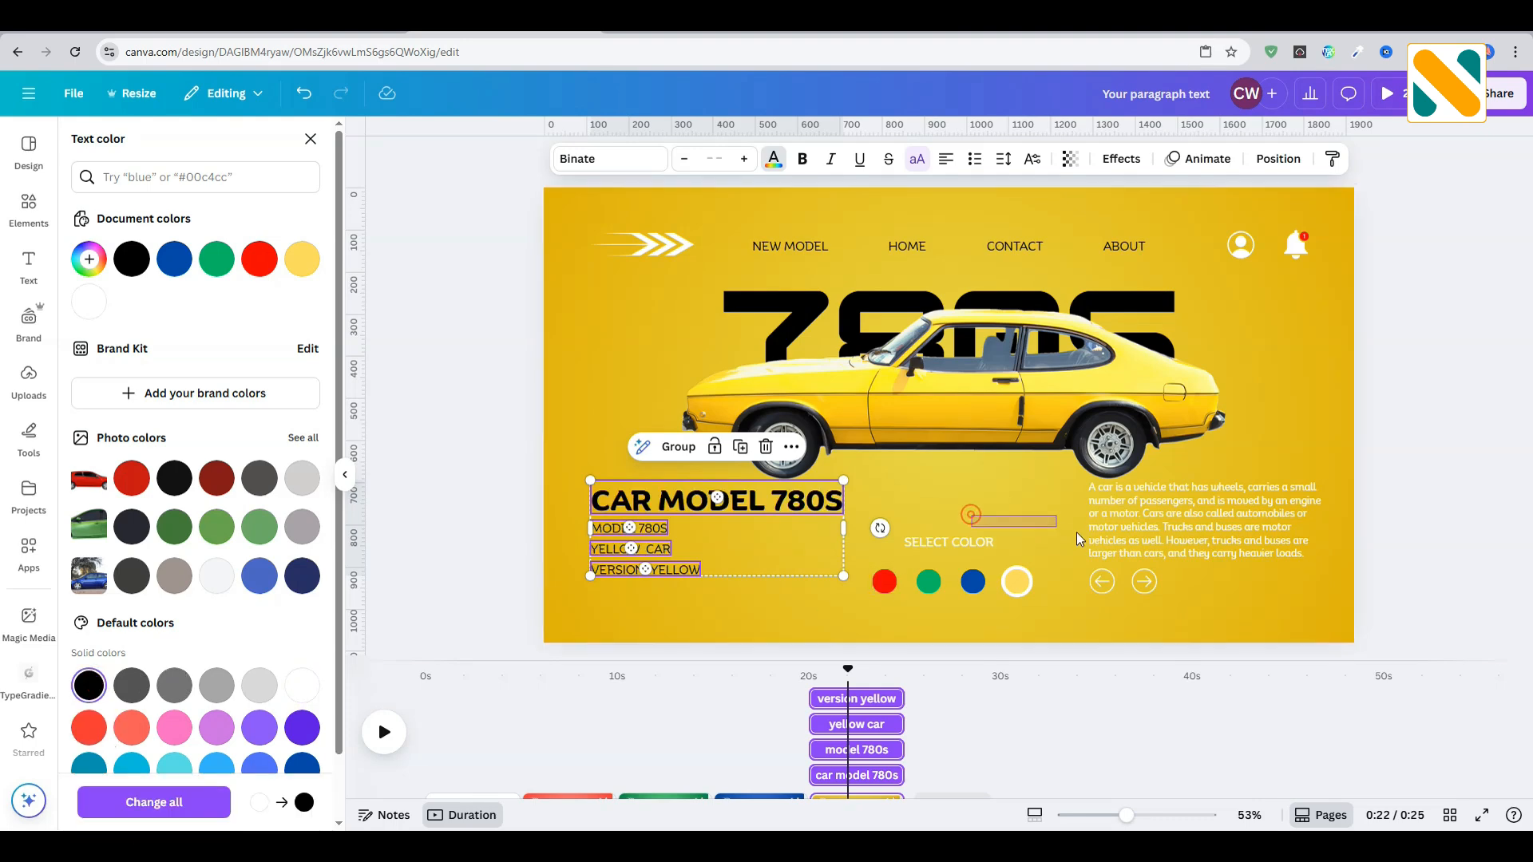
Step: Recolour the SELECT COLOR label, the description paragraph and the arrow icons below it black on the yellow page
{"action": "left_click_drag", "start_coordinate": [1063, 530], "coordinate": [1118, 543]}
{"action": "left_click", "coordinate": [91, 687]}
{"action": "left_click", "coordinate": [1144, 581]}
{"action": "left_click", "coordinate": [797, 158]}
{"action": "left_click", "coordinate": [89, 685]}
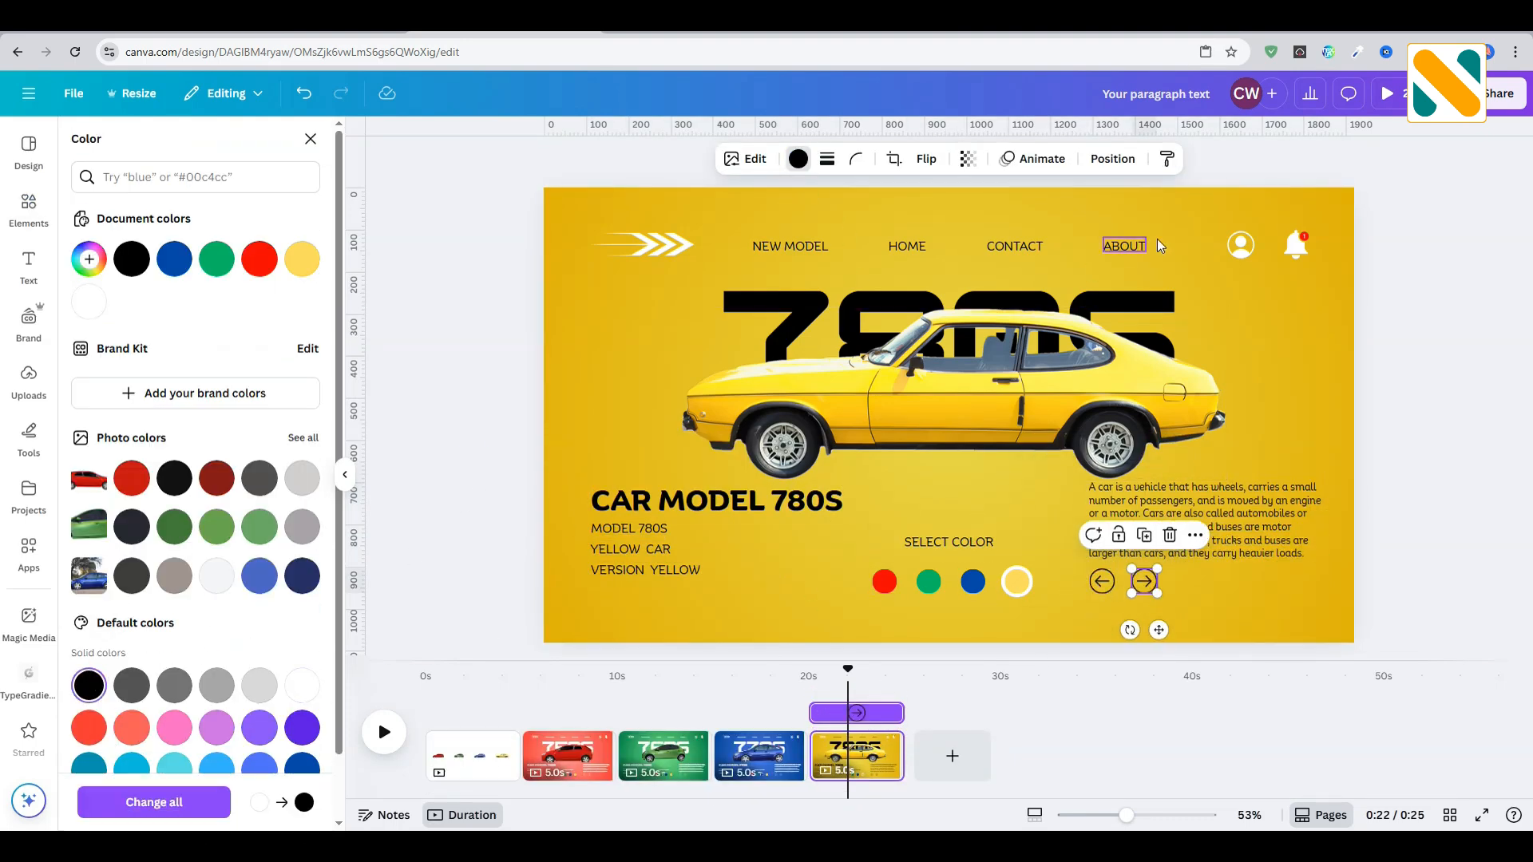
Step: Change the profile icon and the white part of the notification bell to black
{"action": "left_click", "coordinate": [1241, 244]}
{"action": "left_click", "coordinate": [90, 686]}
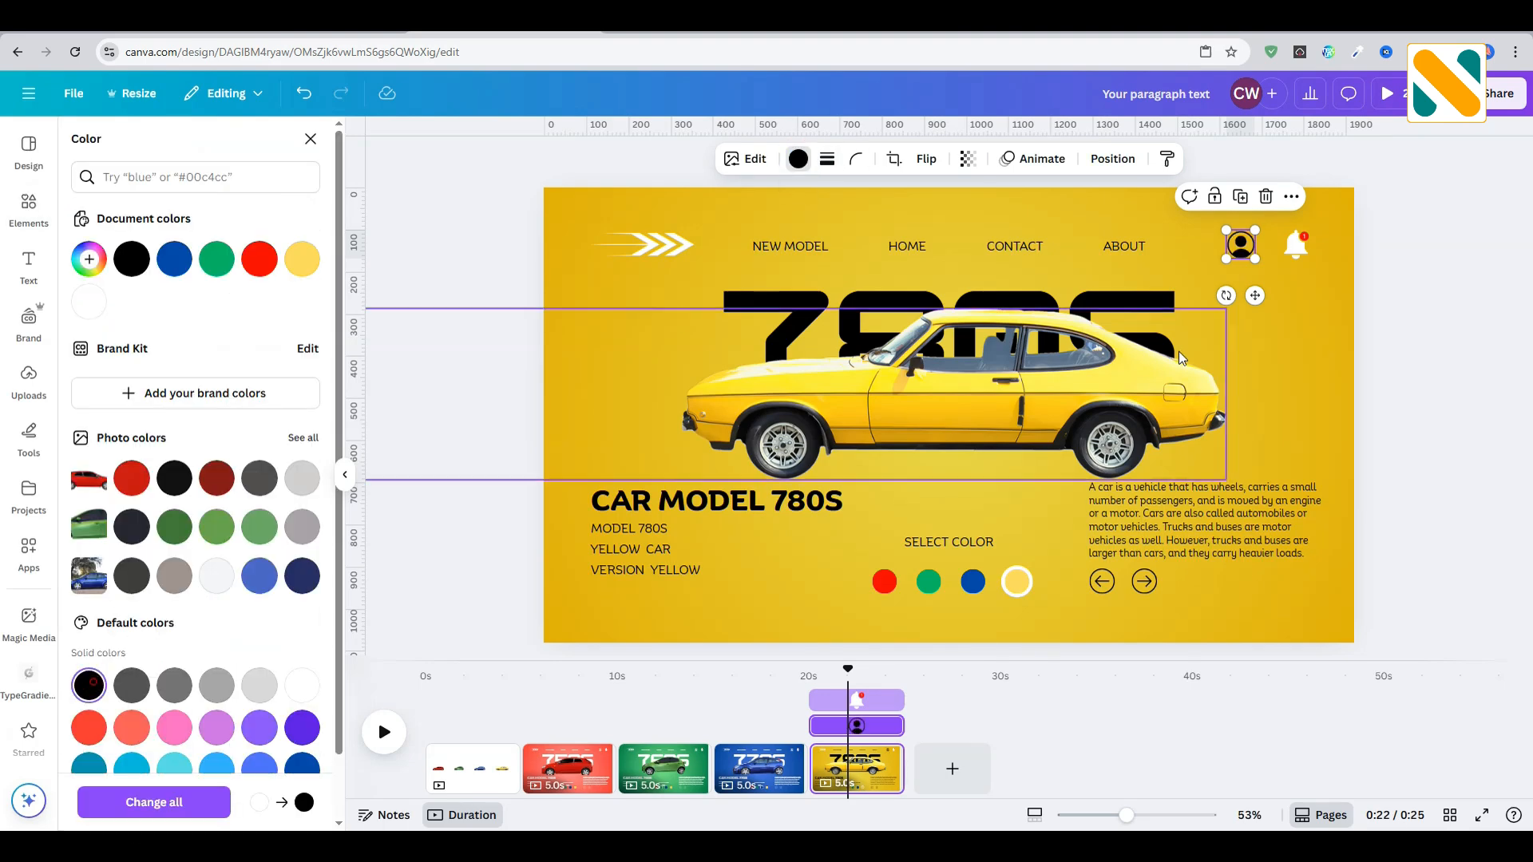
{"action": "left_click", "coordinate": [1295, 245]}
{"action": "left_click", "coordinate": [772, 159]}
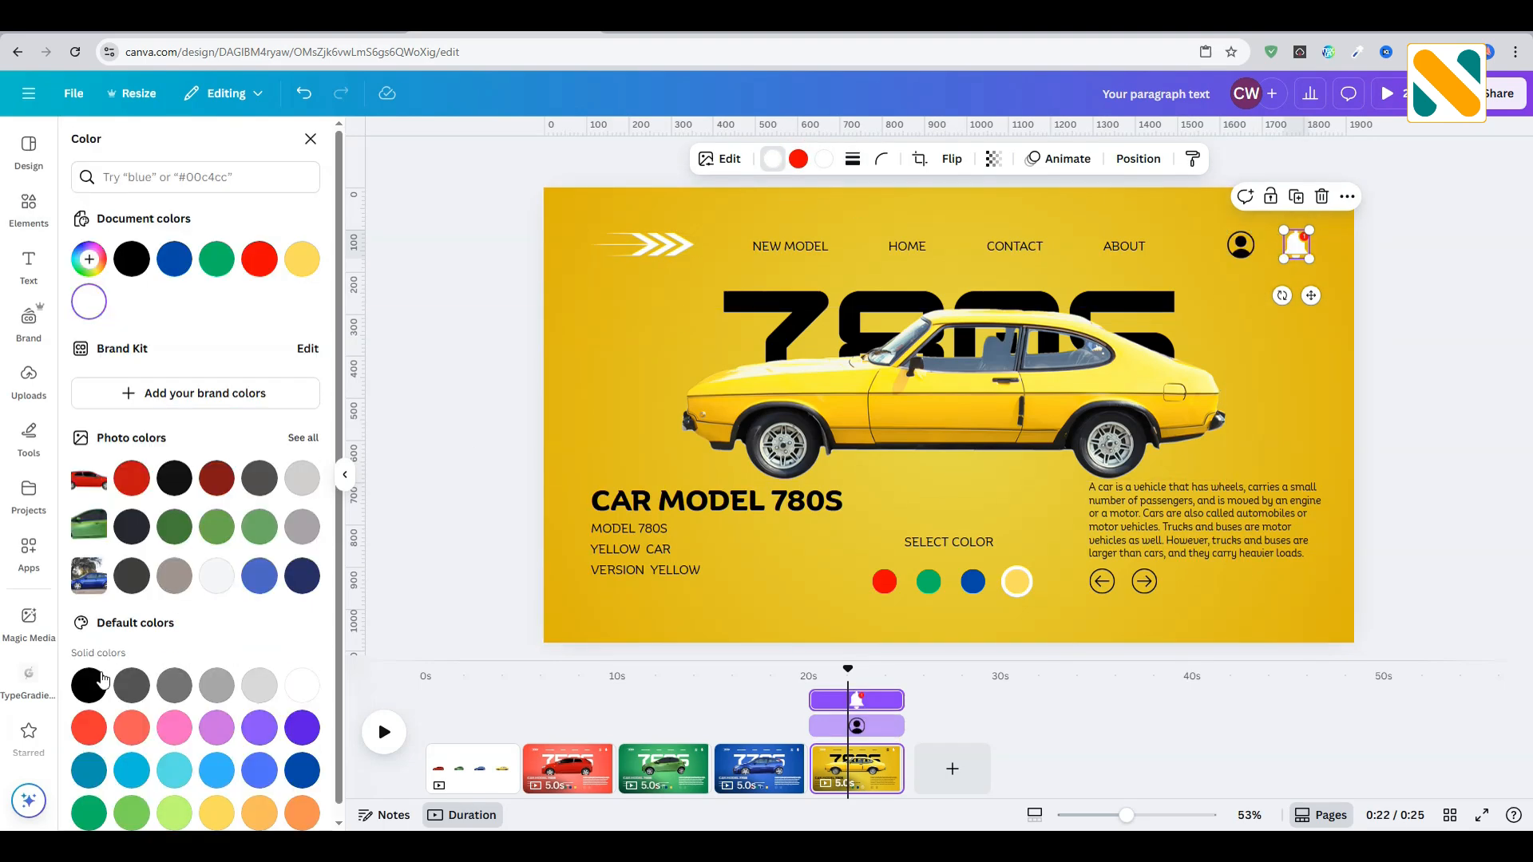
{"action": "left_click", "coordinate": [89, 685]}
Step: Recolour the chevron logo's three parts, making the first two black and the third dark grey
{"action": "left_click", "coordinate": [669, 240]}
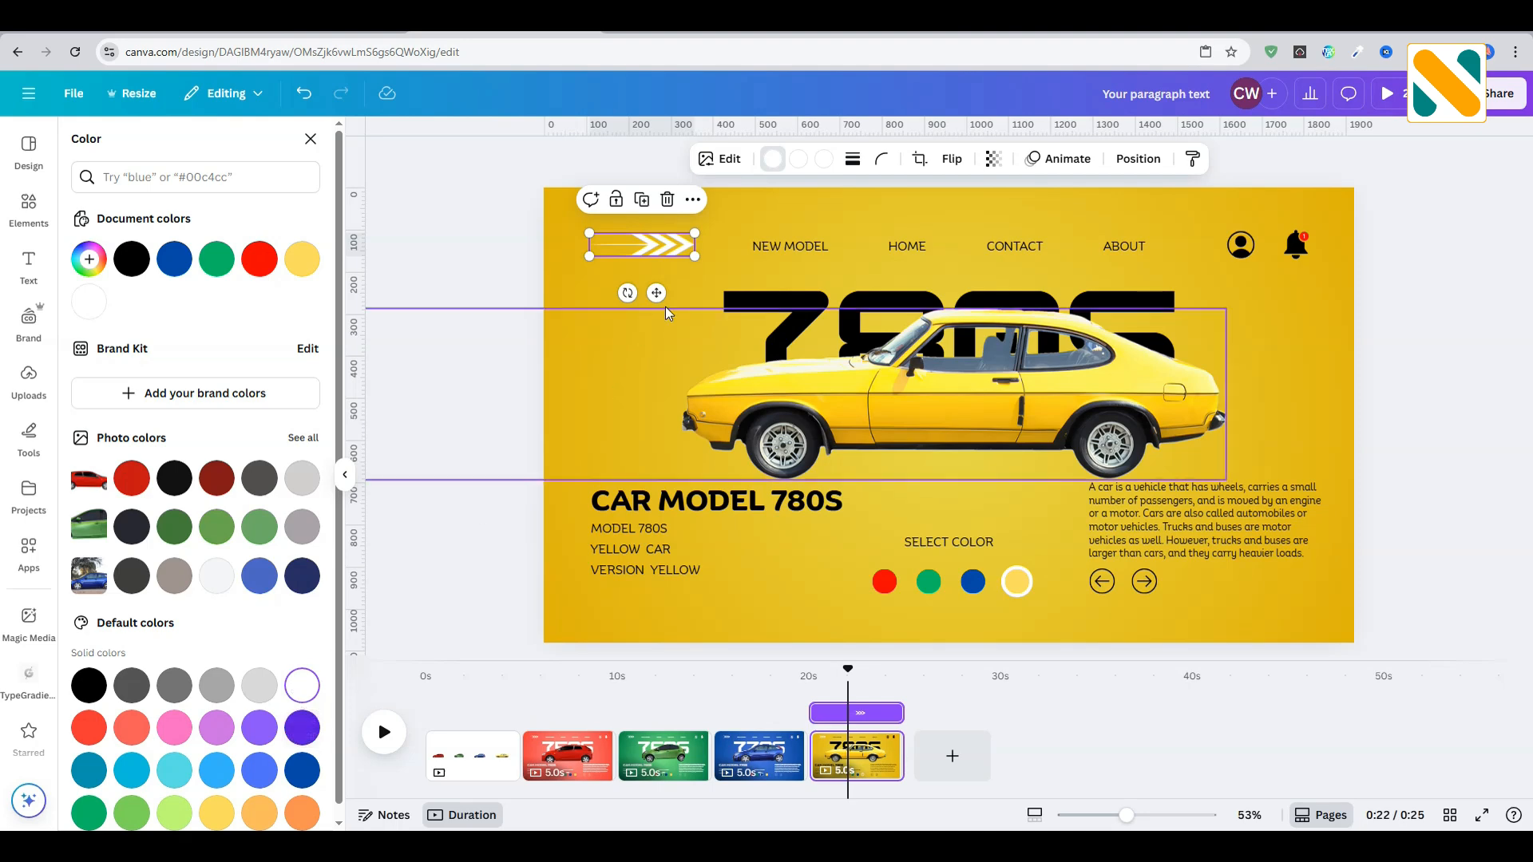
{"action": "left_click", "coordinate": [89, 685]}
{"action": "left_click", "coordinate": [795, 159]}
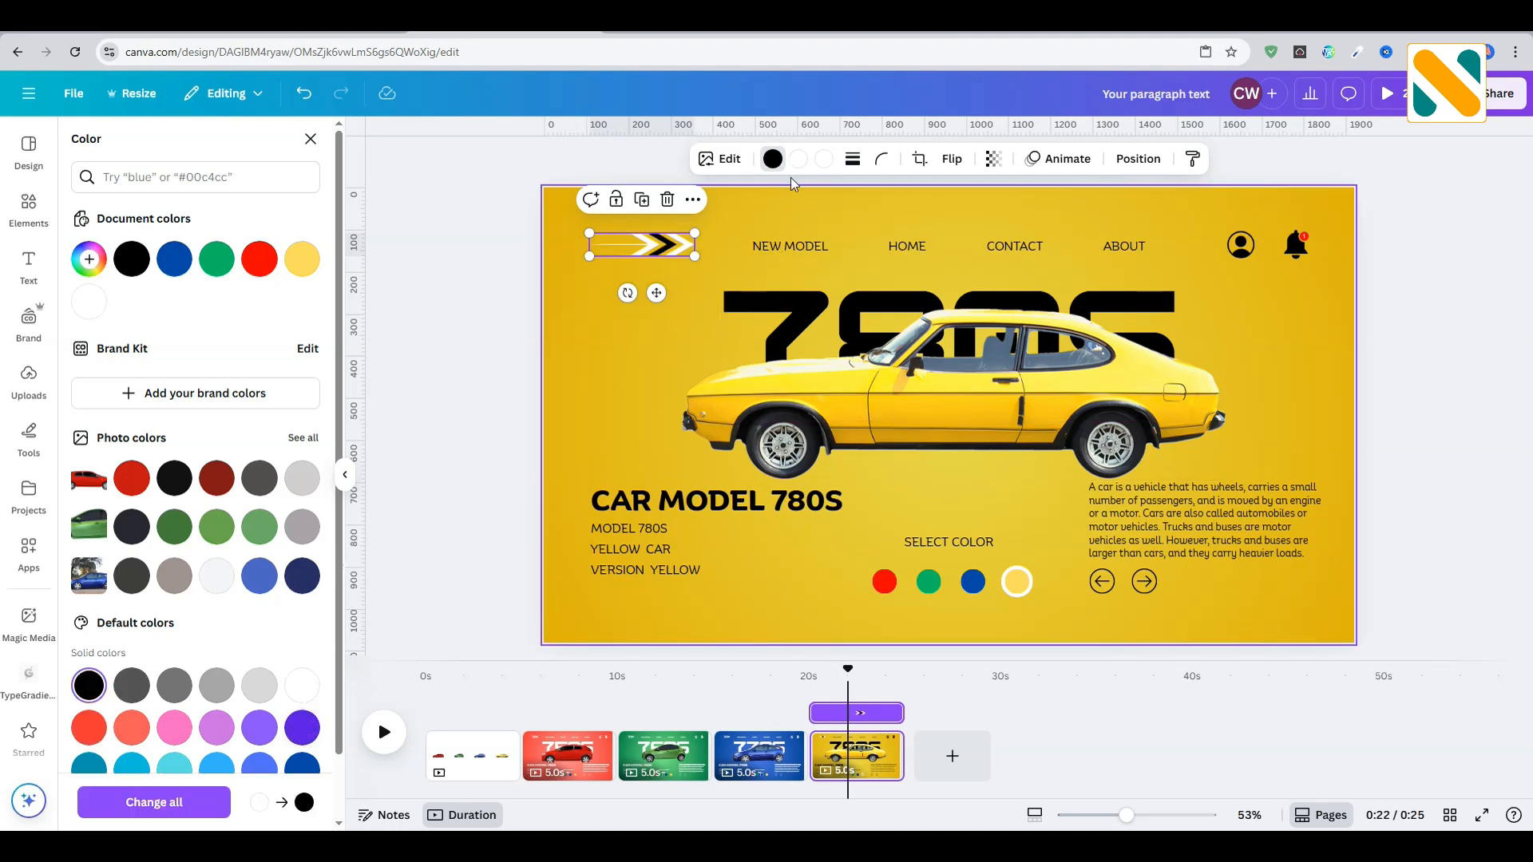
{"action": "left_click", "coordinate": [88, 695]}
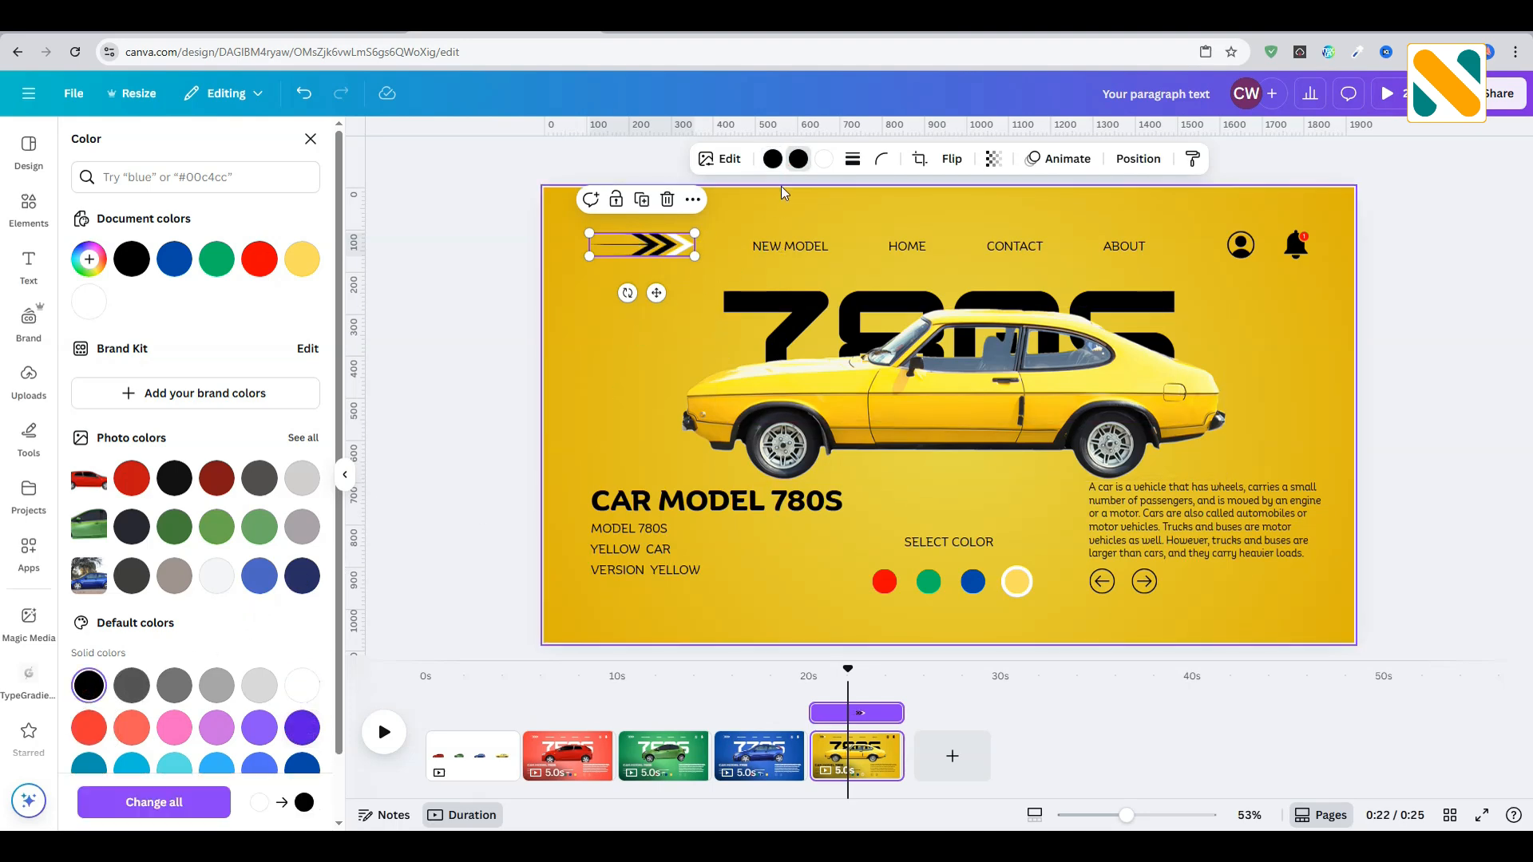
{"action": "left_click", "coordinate": [132, 686]}
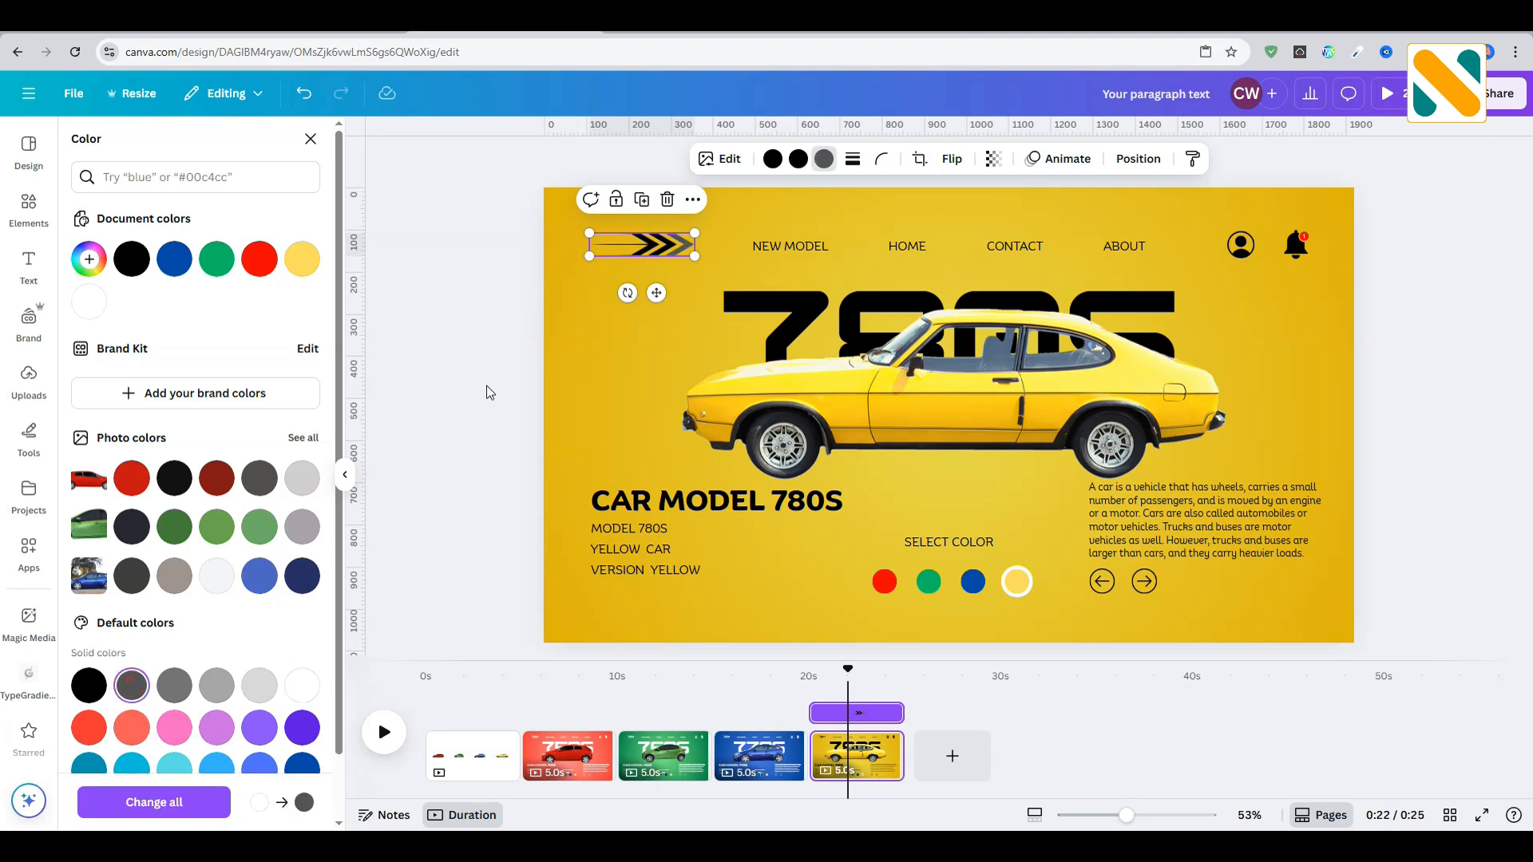
{"action": "left_click", "coordinate": [487, 389]}
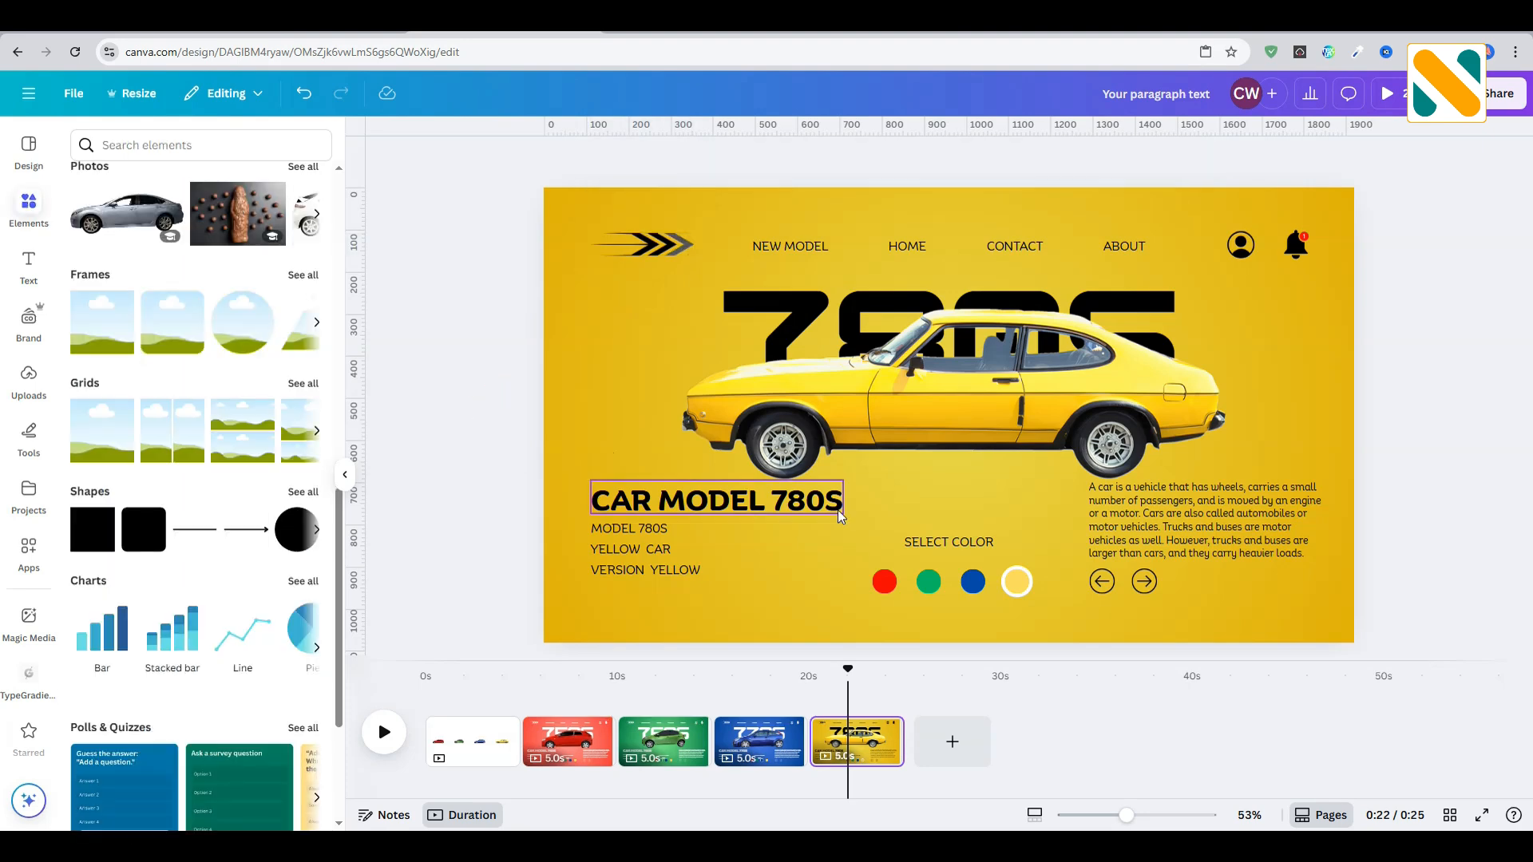
Step: Set the selection ring around the yellow colour dot to black
{"action": "left_click", "coordinate": [1025, 598]}
{"action": "left_click", "coordinate": [583, 161]}
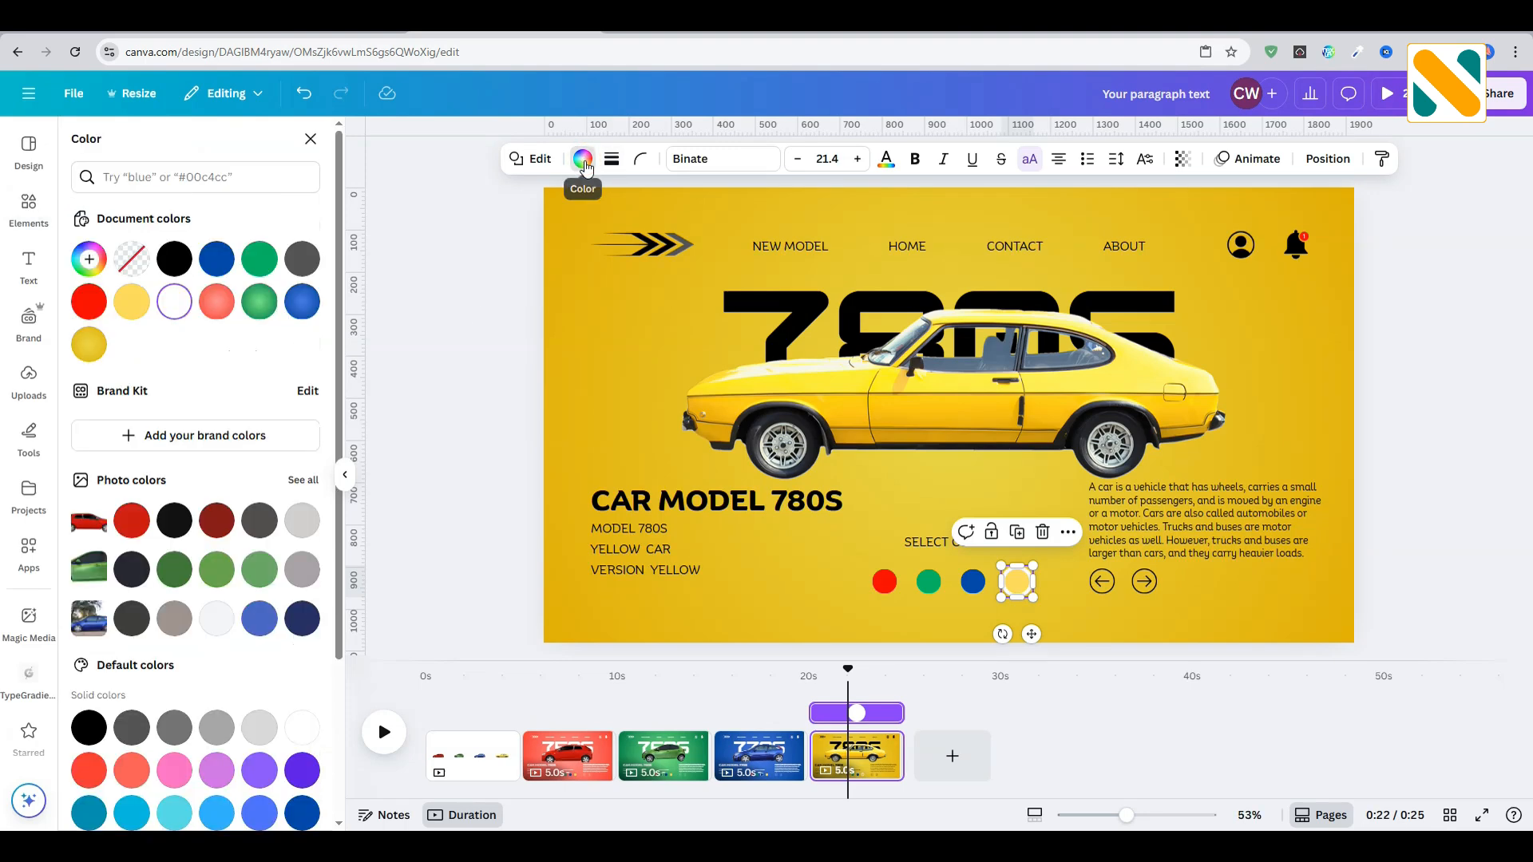
{"action": "left_click", "coordinate": [89, 727]}
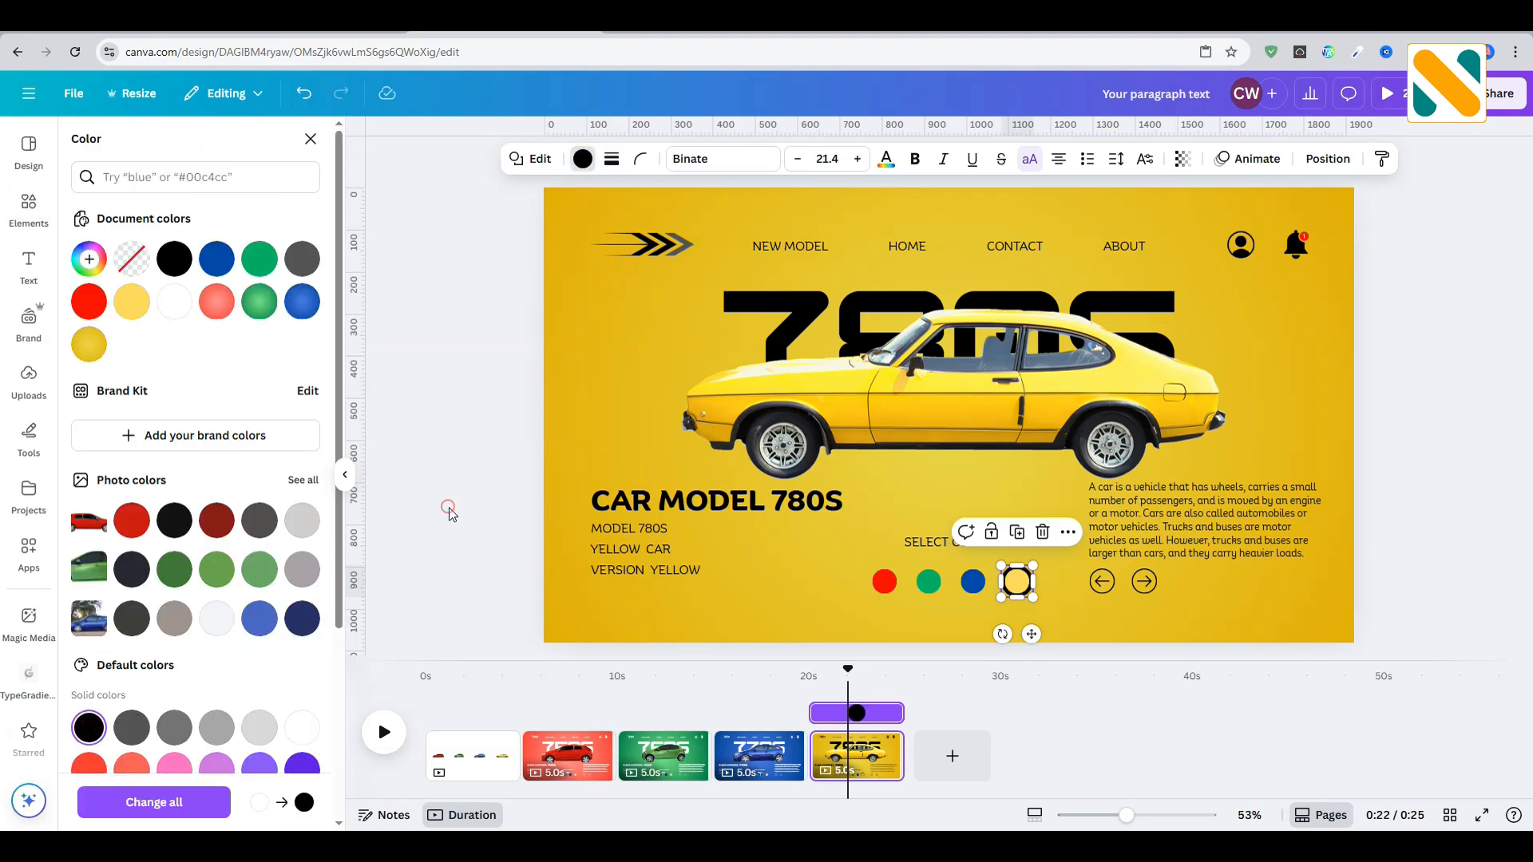
{"action": "left_click", "coordinate": [450, 514]}
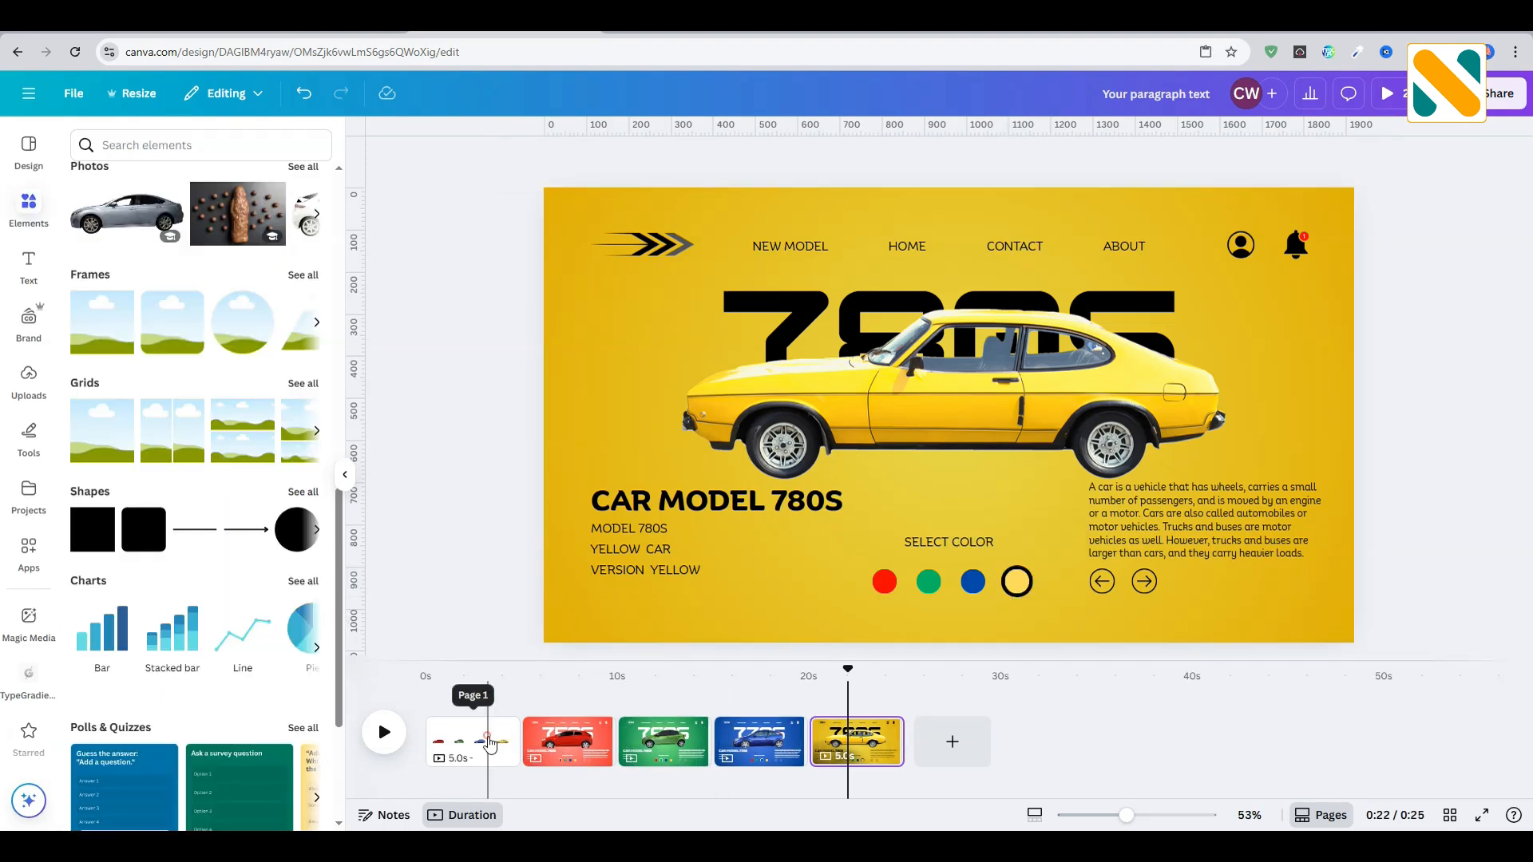
Step: Delete the first page, the white one with the row of small cars
{"action": "left_click", "coordinate": [491, 745]}
{"action": "left_click", "coordinate": [501, 731]}
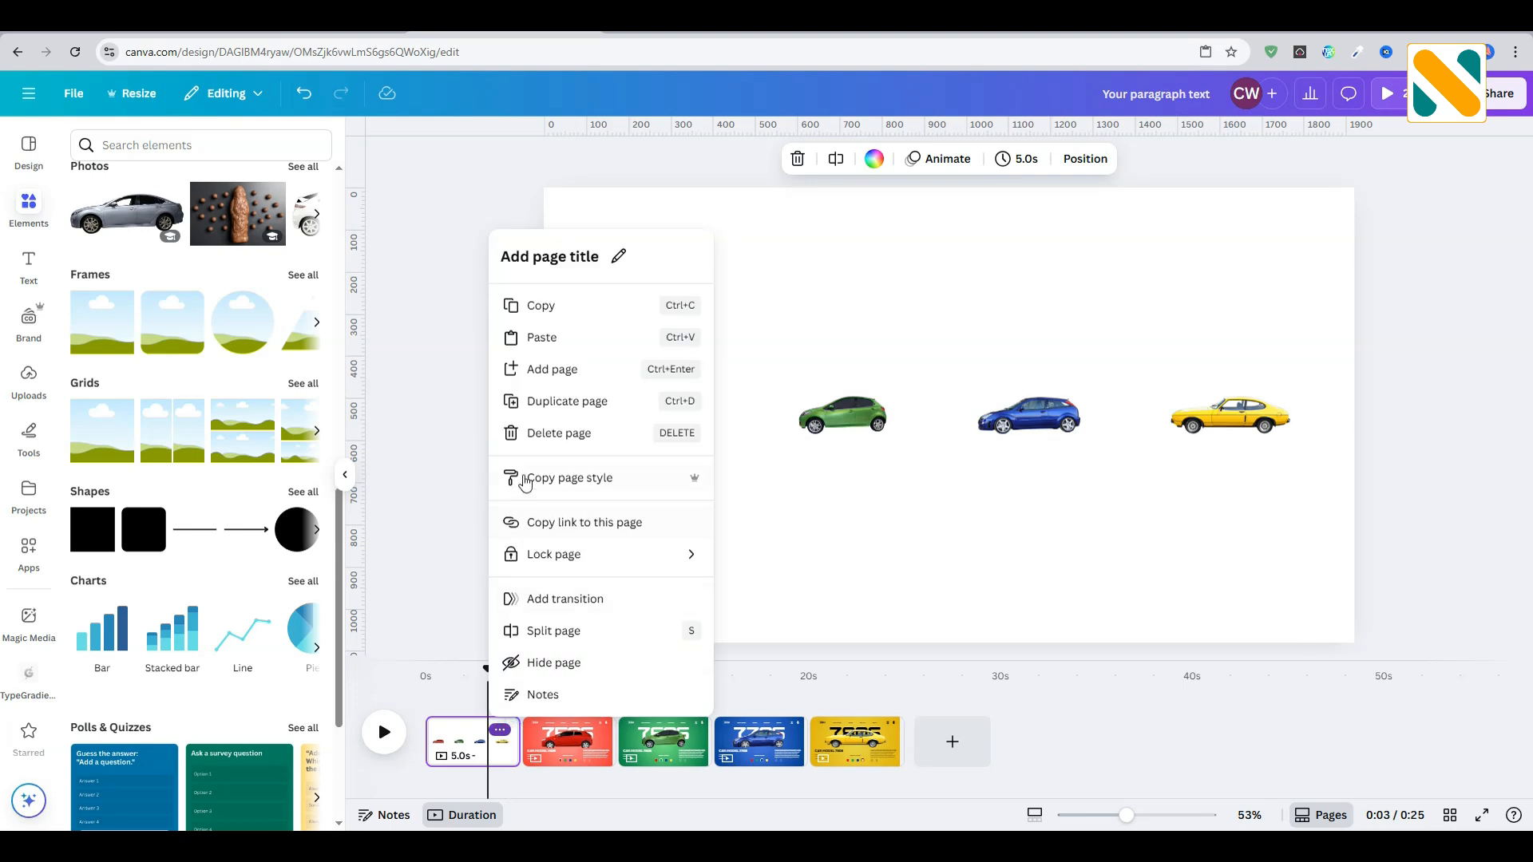
{"action": "left_click", "coordinate": [549, 432]}
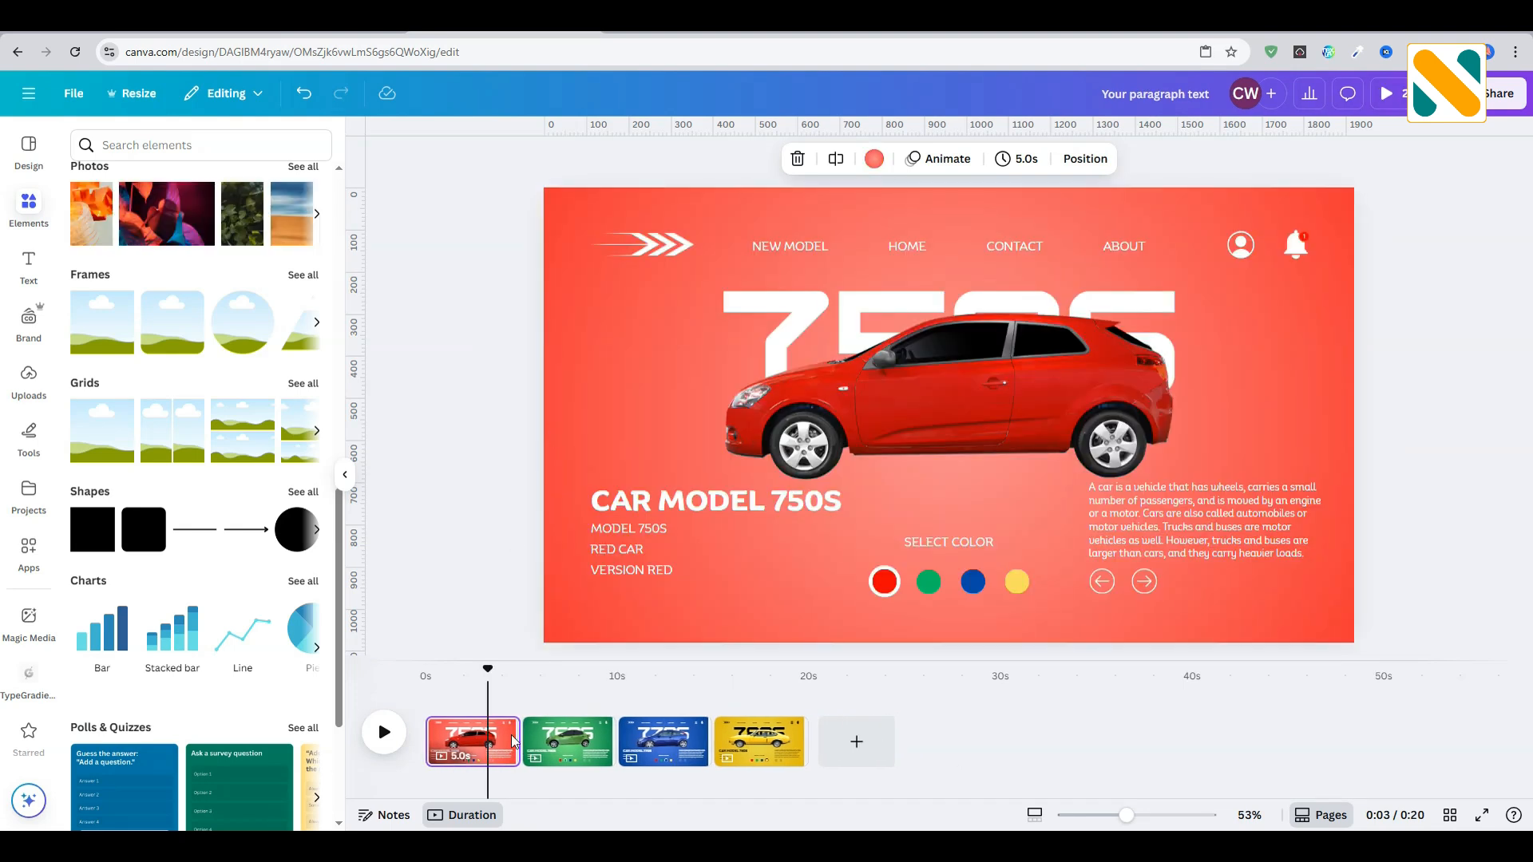
Step: Add a Match & Move transition after the red page and apply it between all pages
{"action": "left_click", "coordinate": [519, 756]}
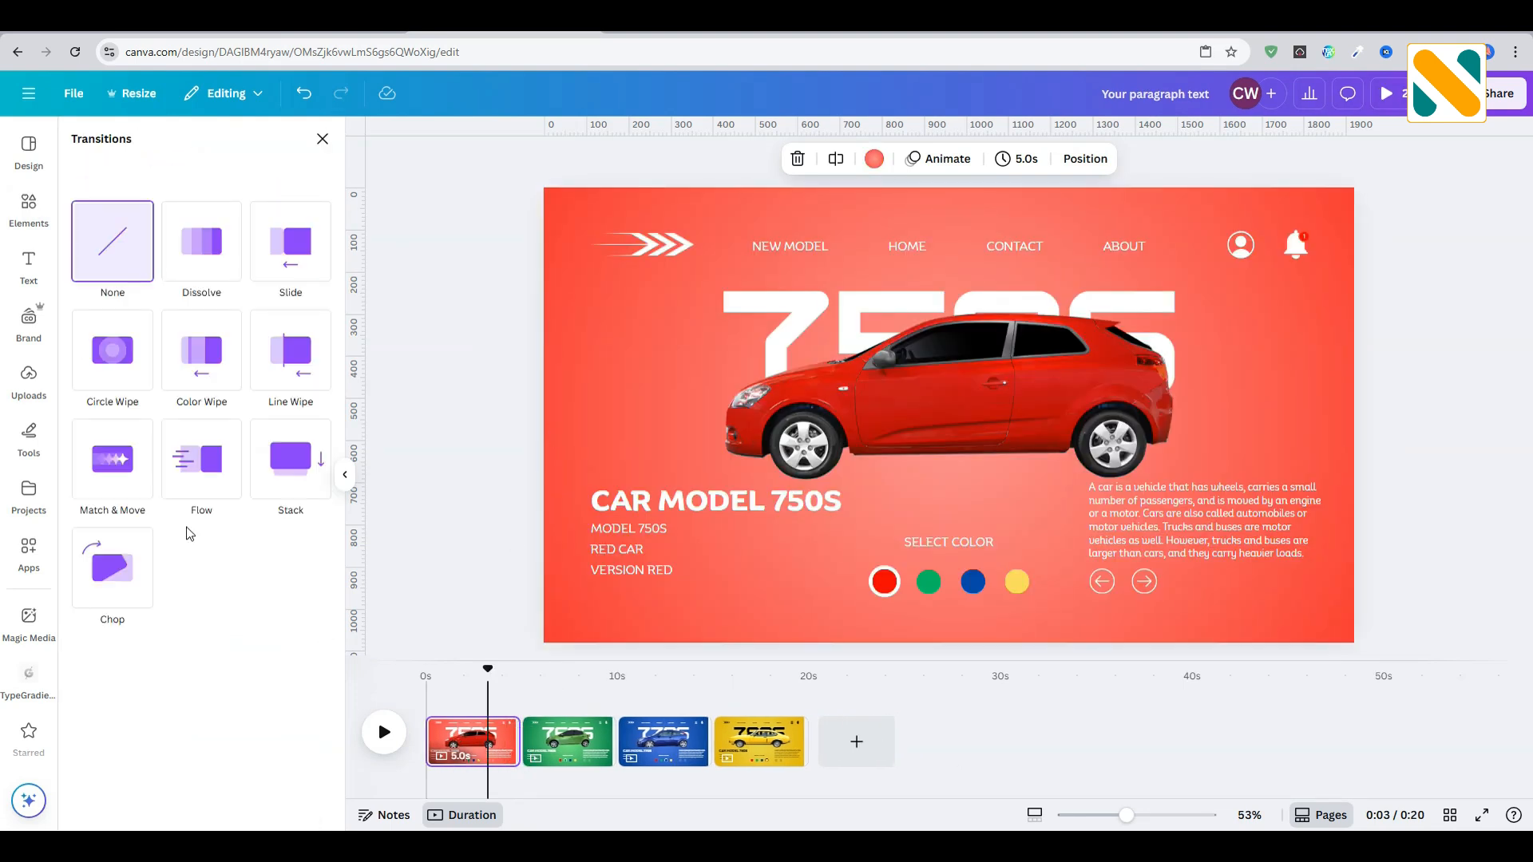
{"action": "left_click", "coordinate": [139, 477]}
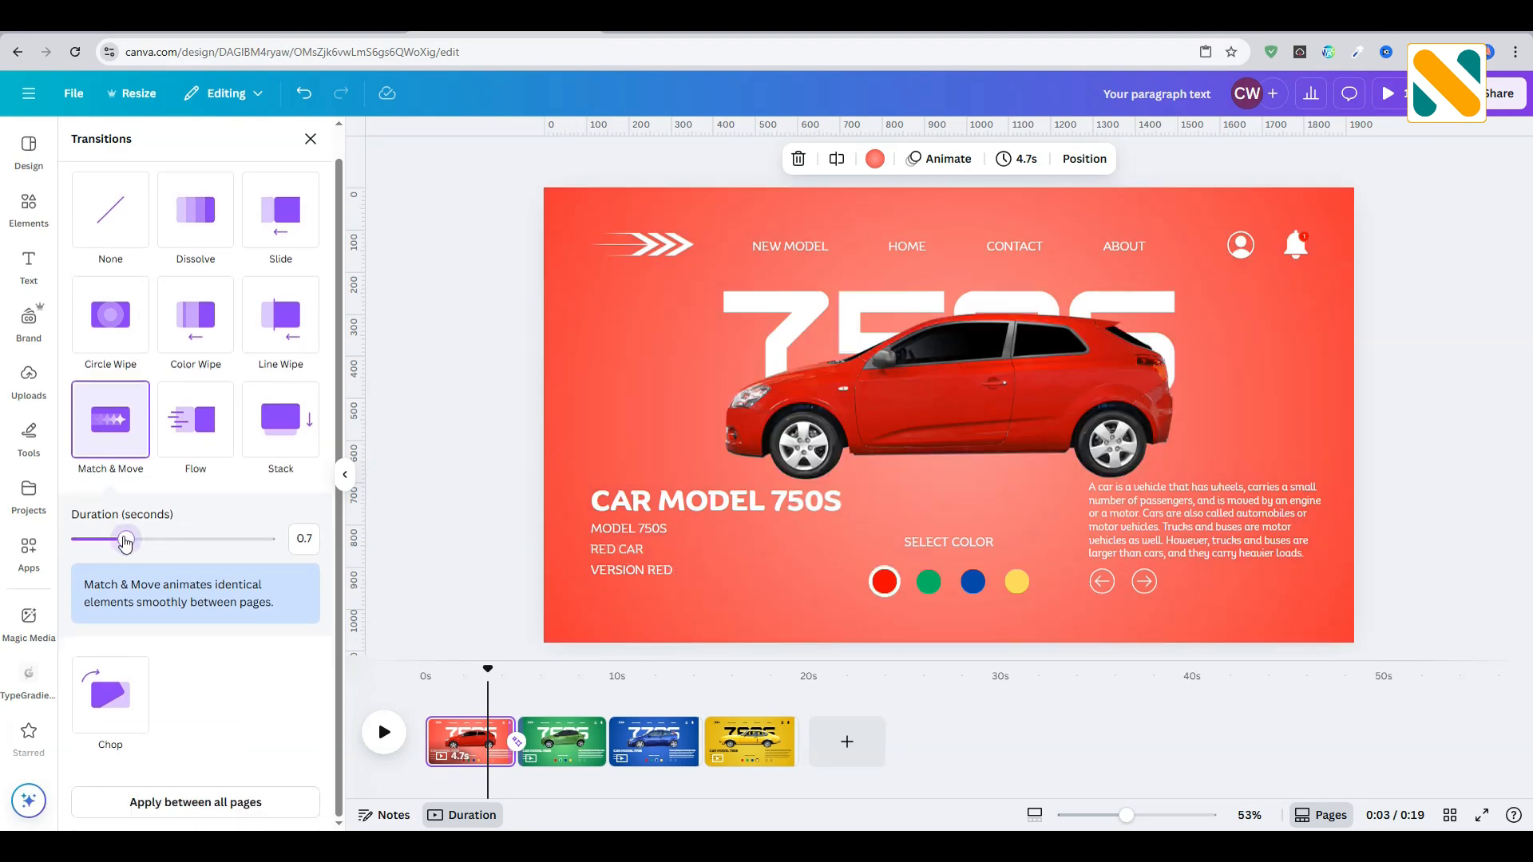
{"action": "left_click", "coordinate": [226, 802]}
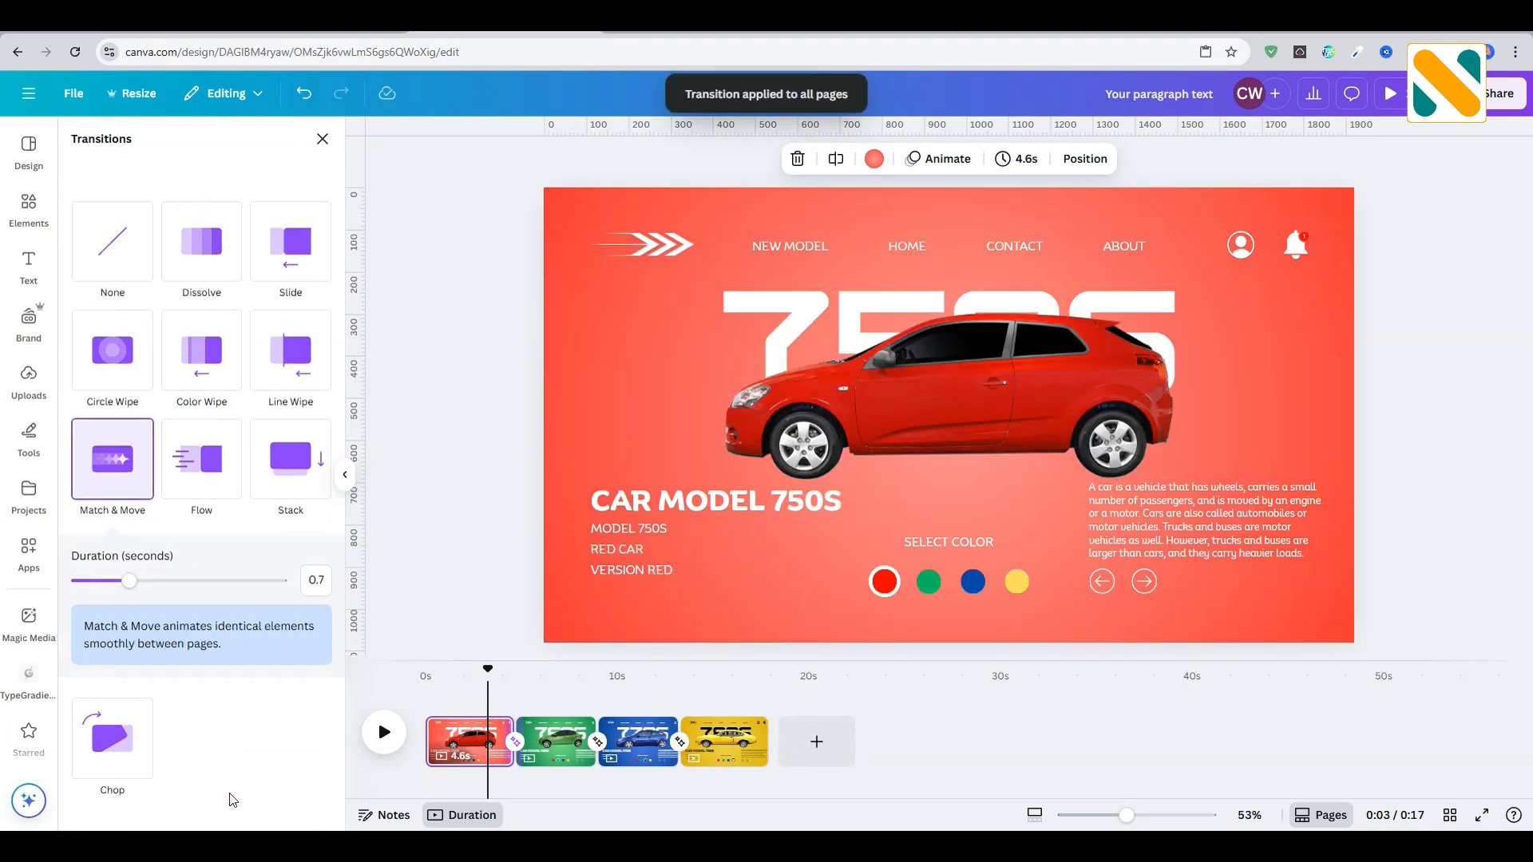
Step: Set the page timing to 2 seconds for all four pages and move the playhead back to the timeline's start
{"action": "left_click", "coordinate": [1022, 158]}
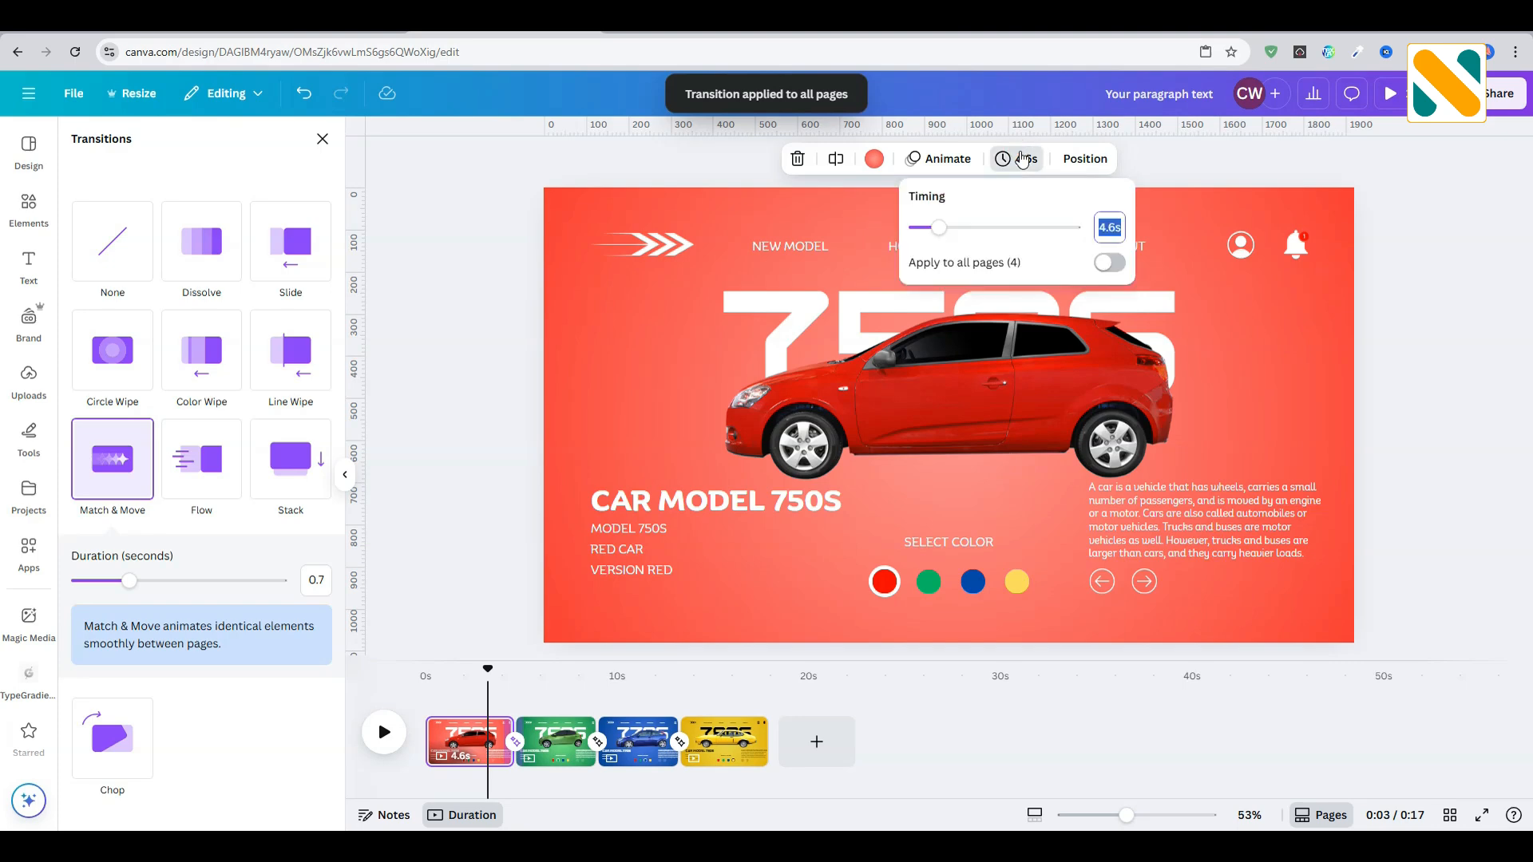
{"action": "type", "text": "2"}
{"action": "left_click", "coordinate": [1109, 262]}
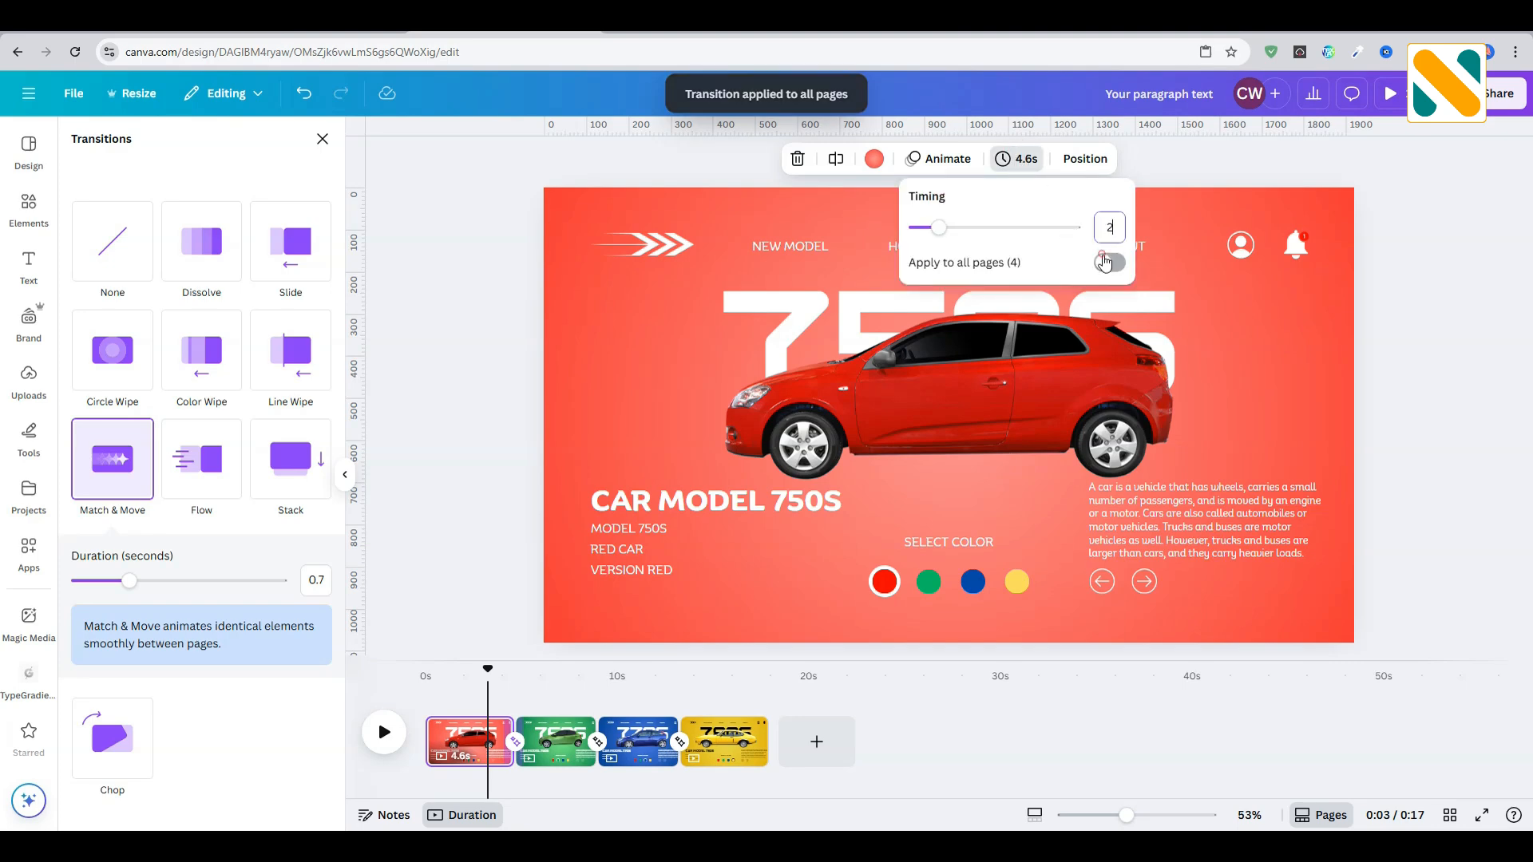
{"action": "left_click_drag", "start_coordinate": [489, 671], "coordinate": [315, 686]}
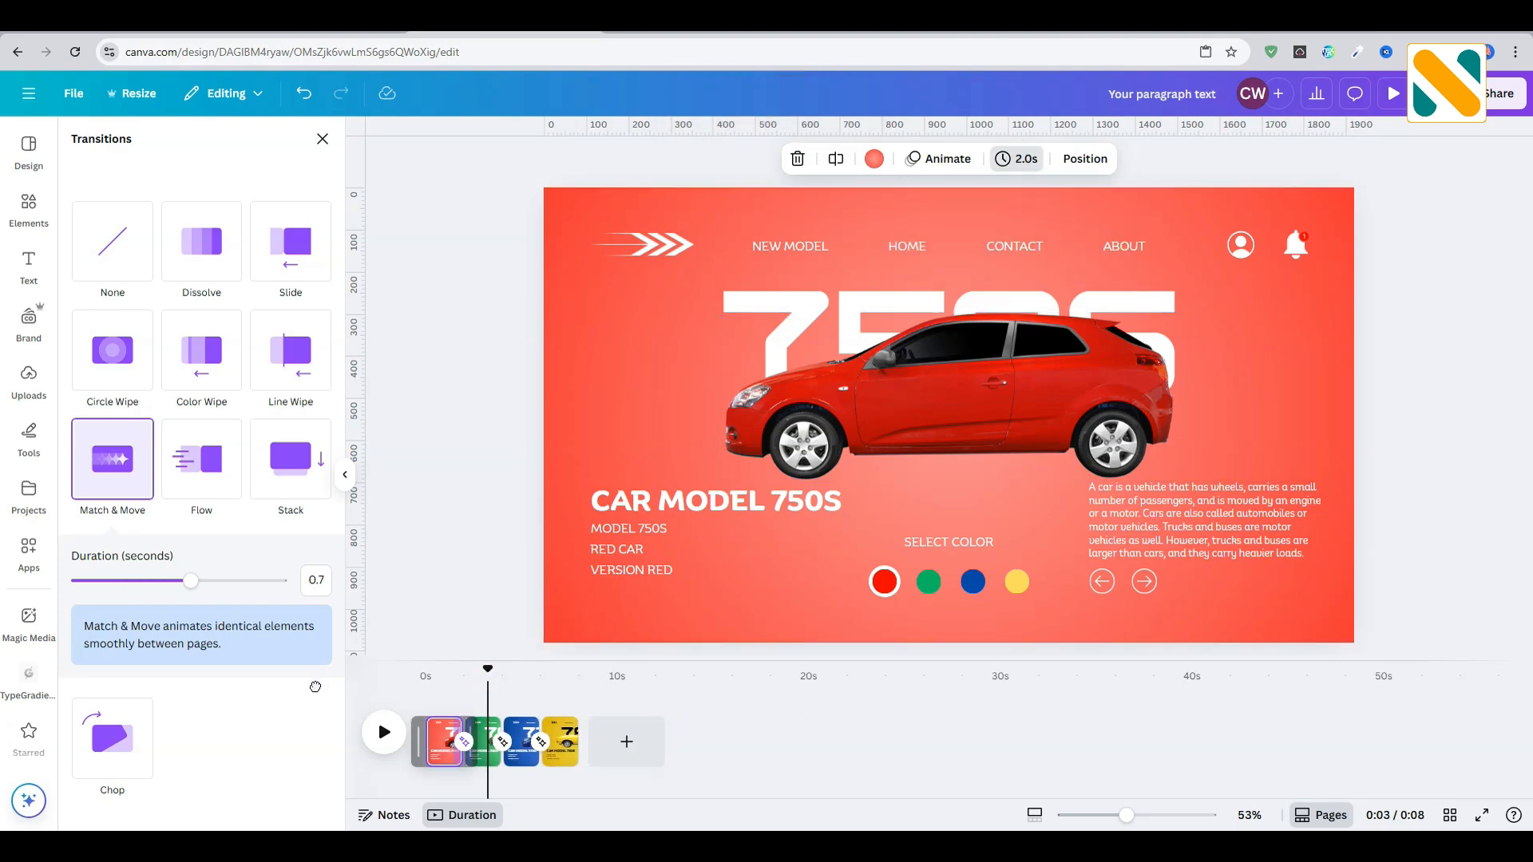